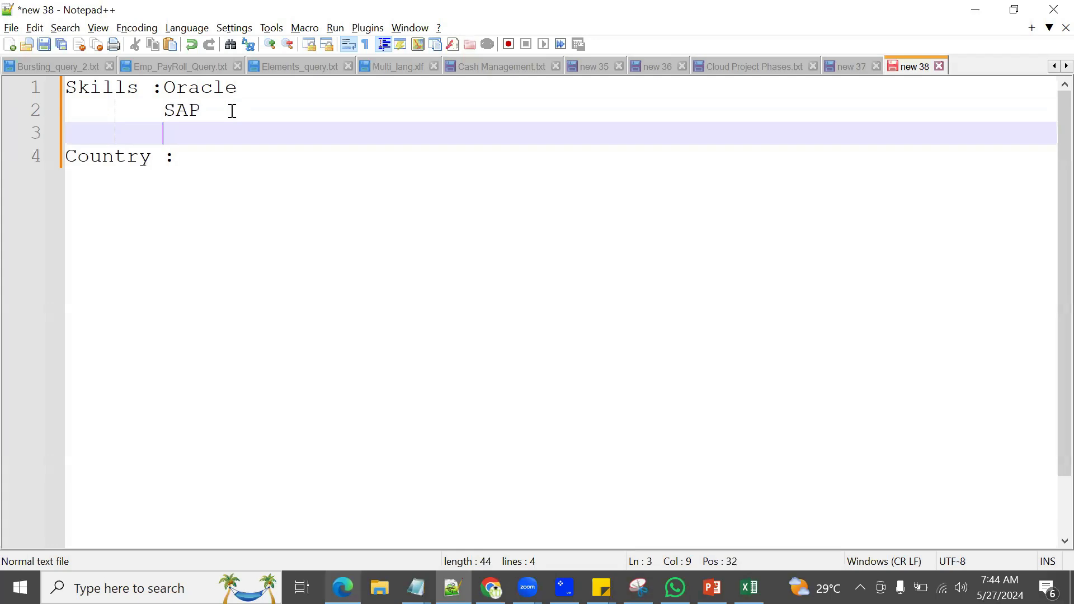
Step: Add Microssoft and Google as new skill lines below SAP
text(t)
key(Return)
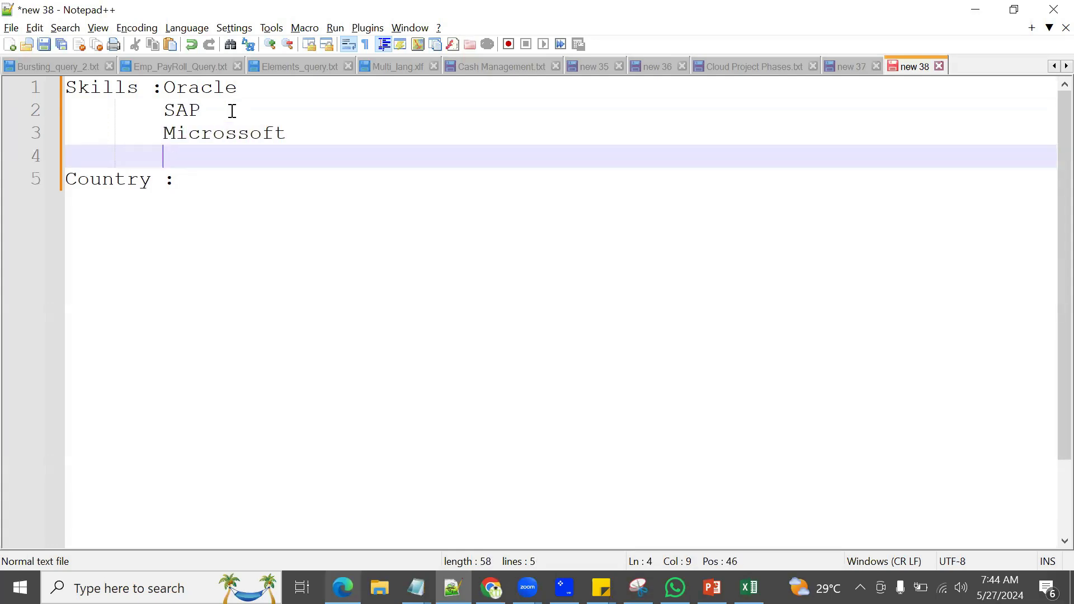
text(Google)
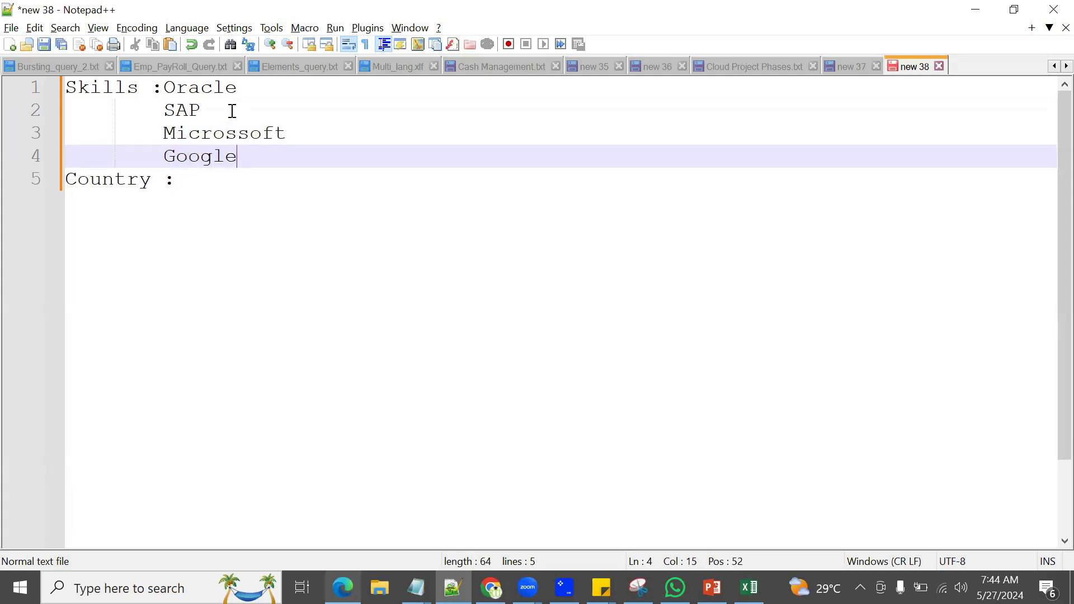
Step: List India, UNited States and United Kingdom on separate lines under Country
key(Down)
text(India)
key(Return)
text(U)
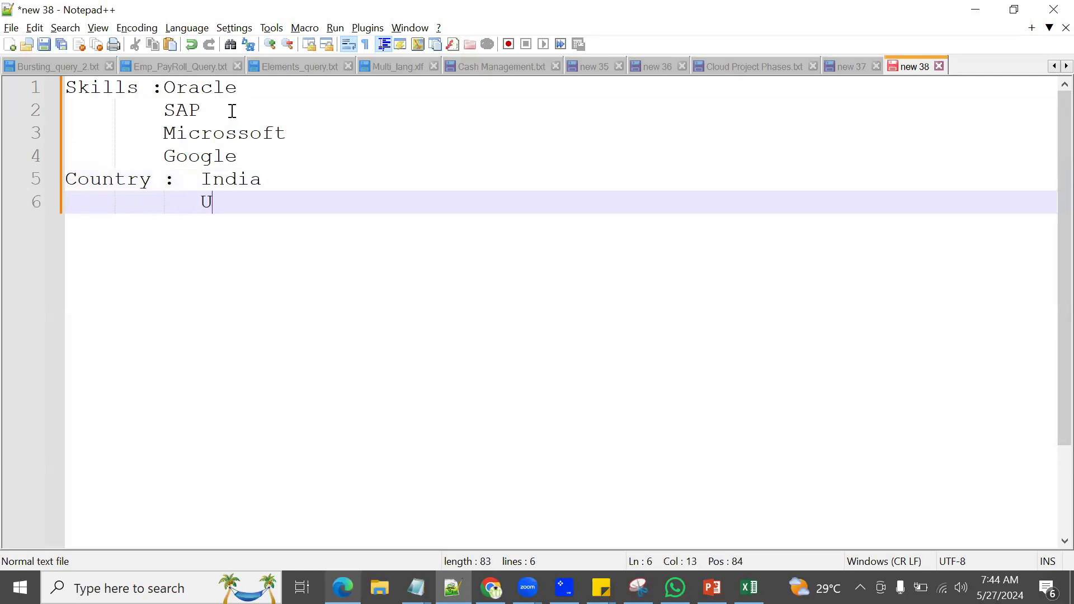
text(Nited States)
key(Return)
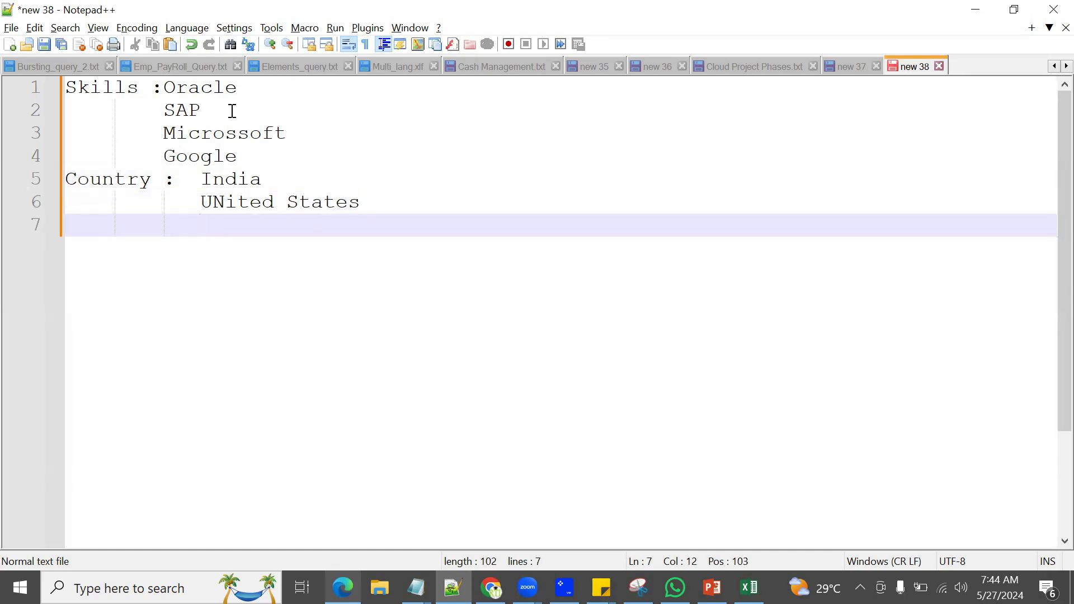
text(United Kingdom)
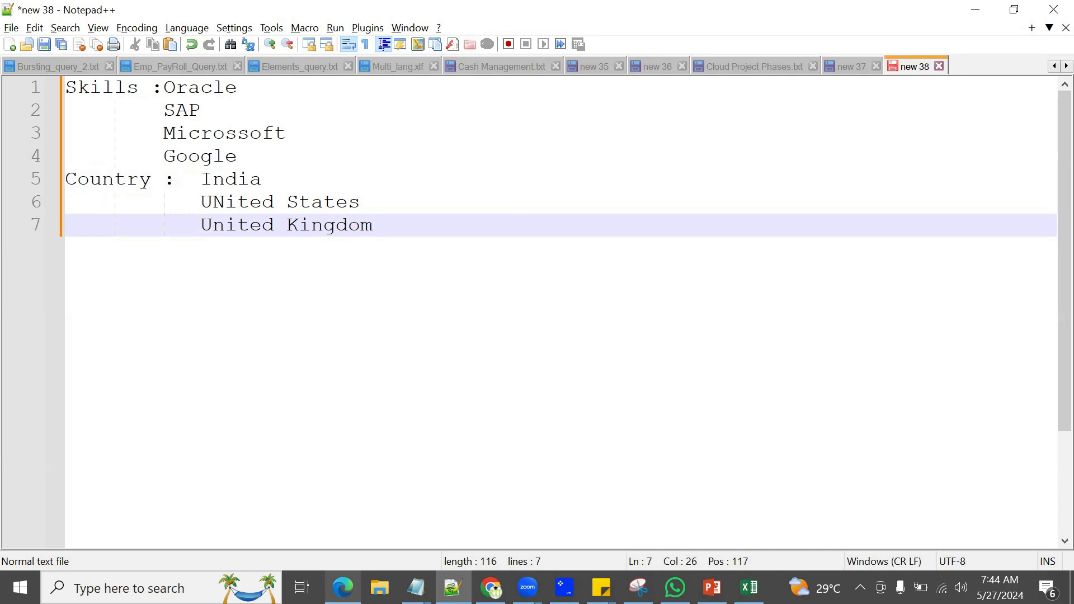
Step: Bring Excel forward and page through the sheet tabs to the Value Sets sheet
click(749, 587)
click(569, 547)
click(607, 542)
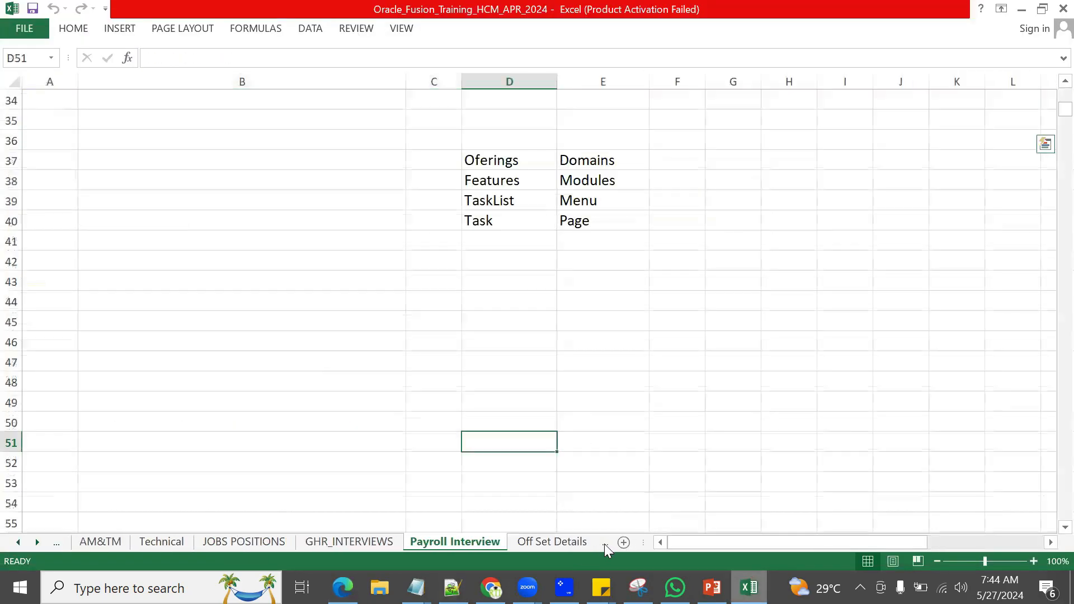
click(596, 544)
click(596, 542)
click(581, 544)
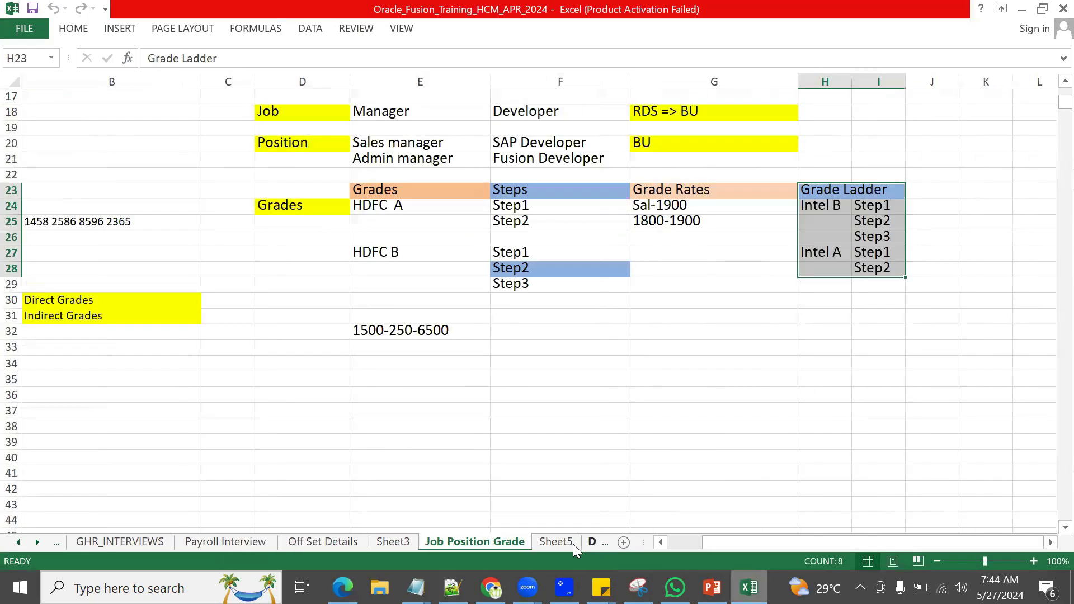
click(576, 542)
click(582, 543)
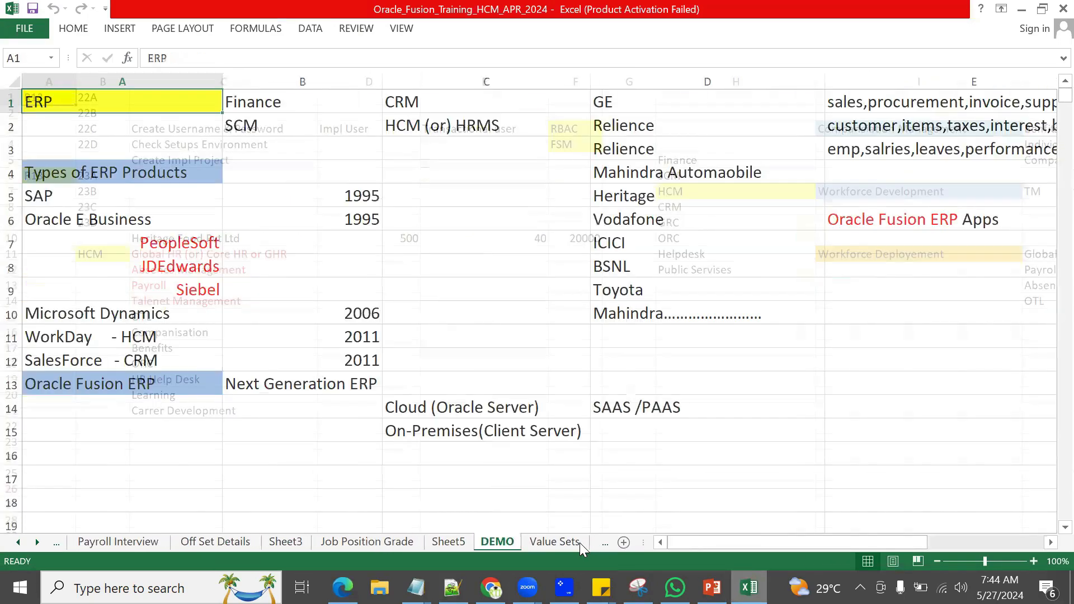
click(576, 542)
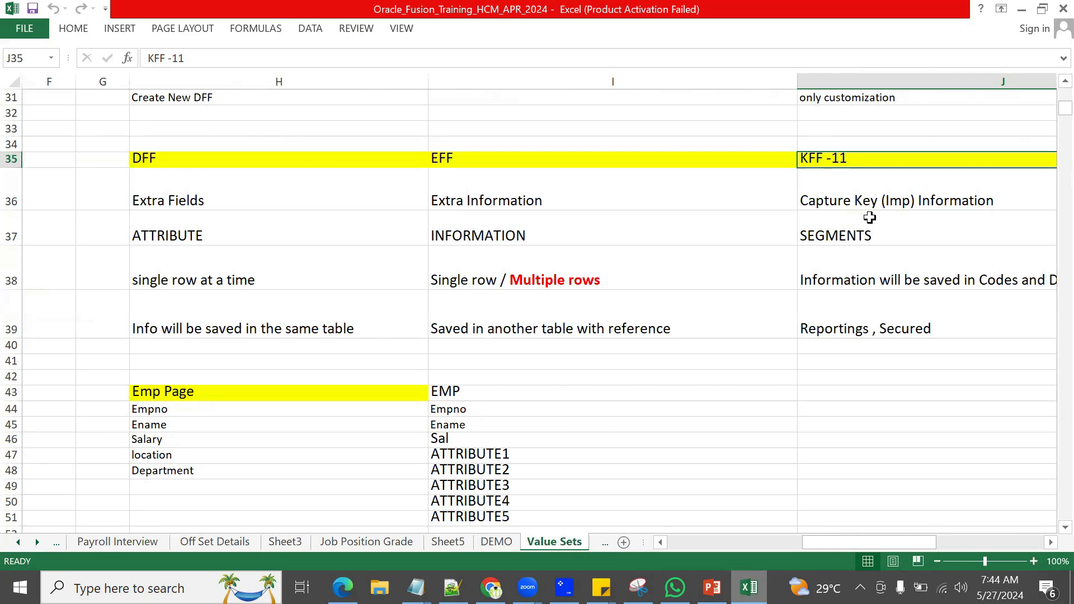
Step: Highlight 'Secured' in the J39 'Reportings , Secured' note and the Extra Fields cells
click(867, 194)
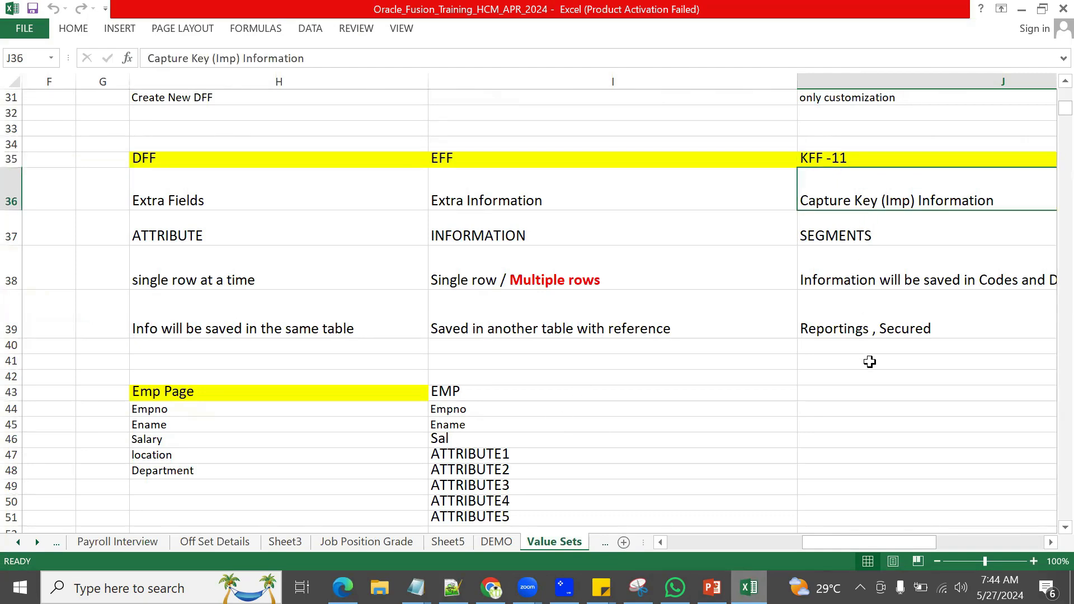
click(835, 335)
double_click(911, 326)
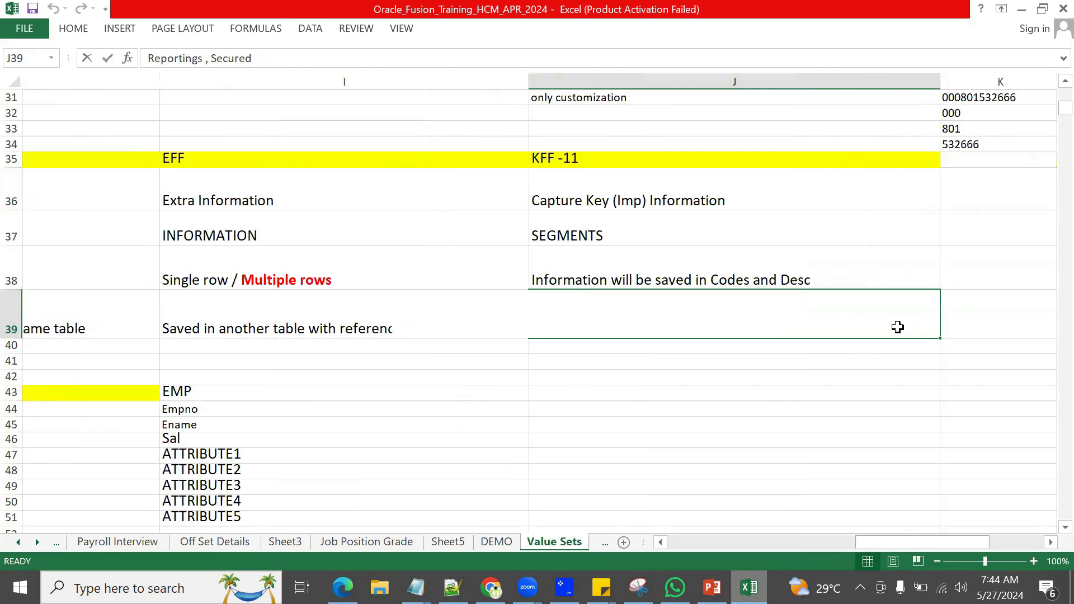
drag(475, 329, 529, 328)
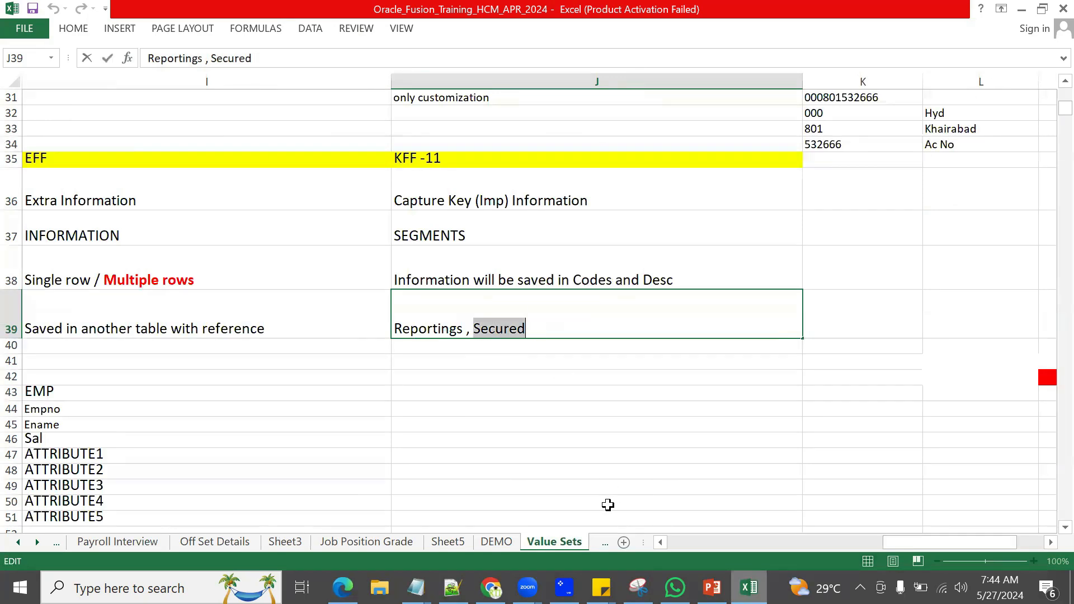
click(660, 542)
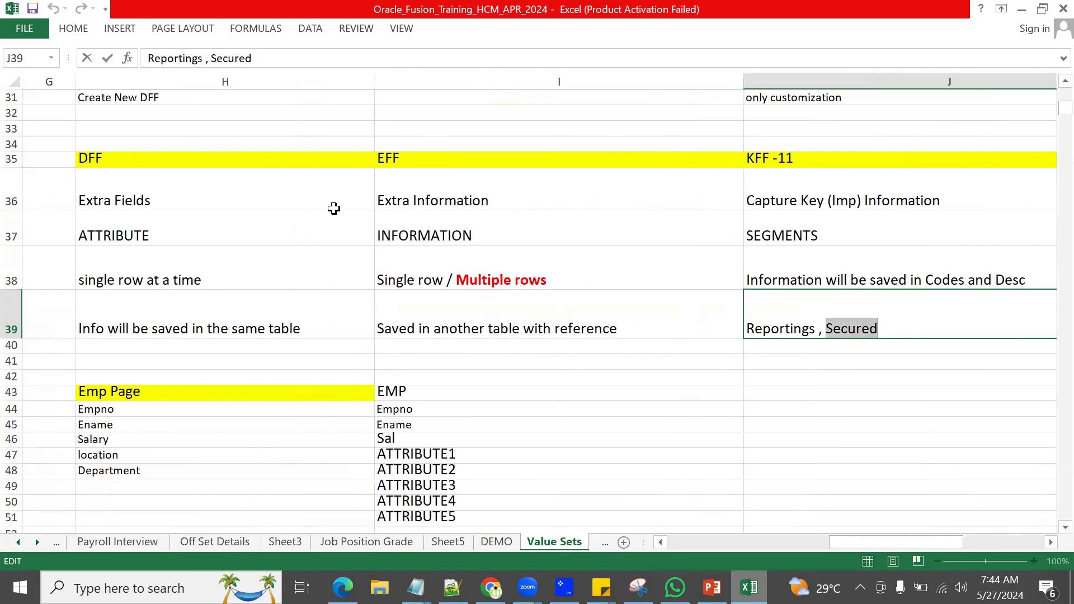
drag(319, 202, 556, 196)
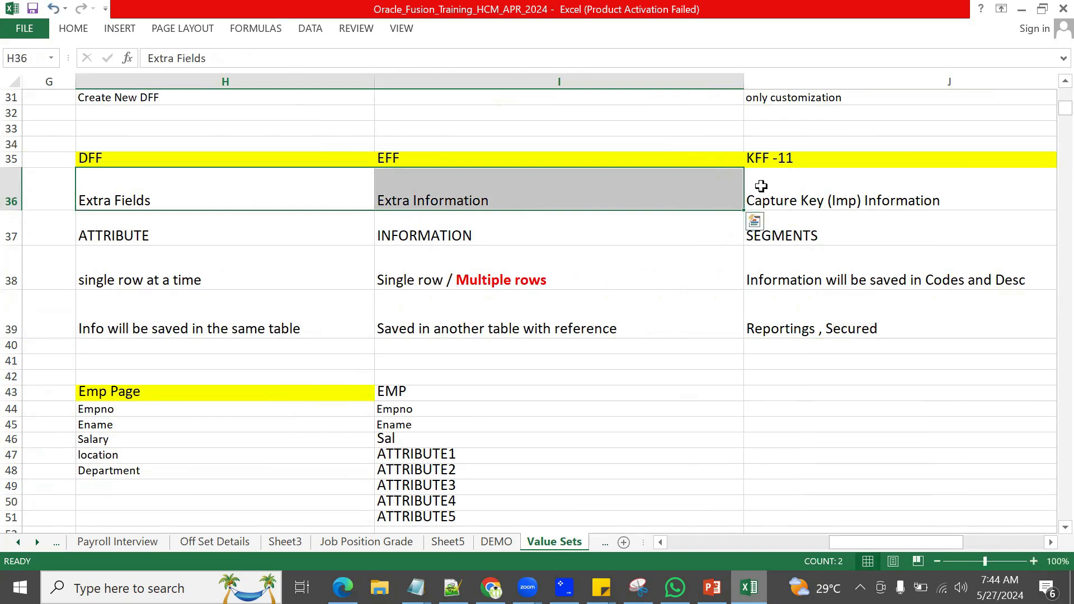
Step: Review the J38 'Codes and Desc' note, highlighting 'Codes and' while editing it
click(778, 182)
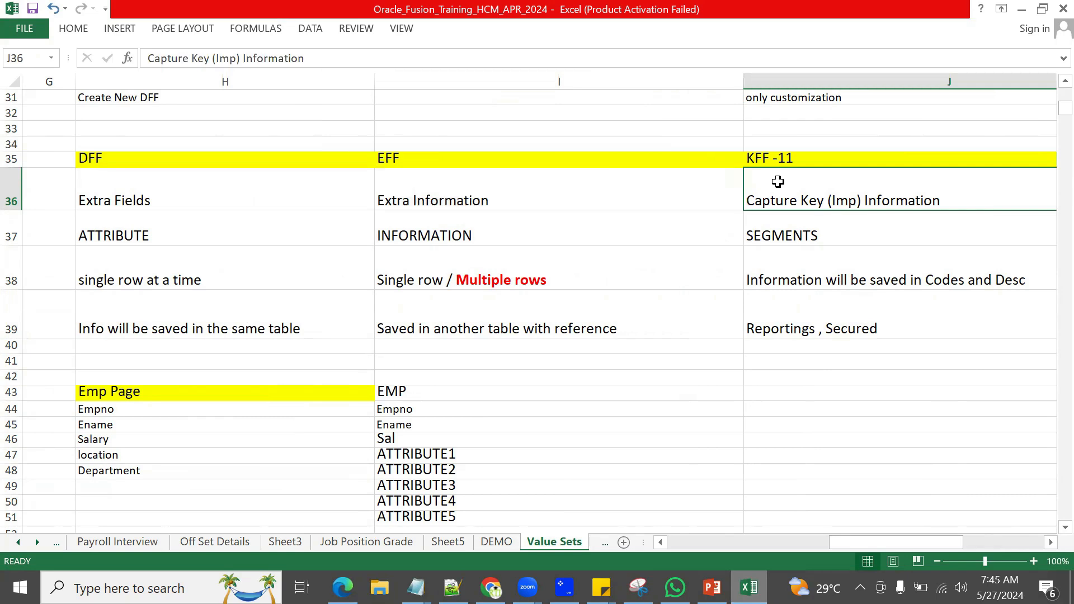
click(962, 281)
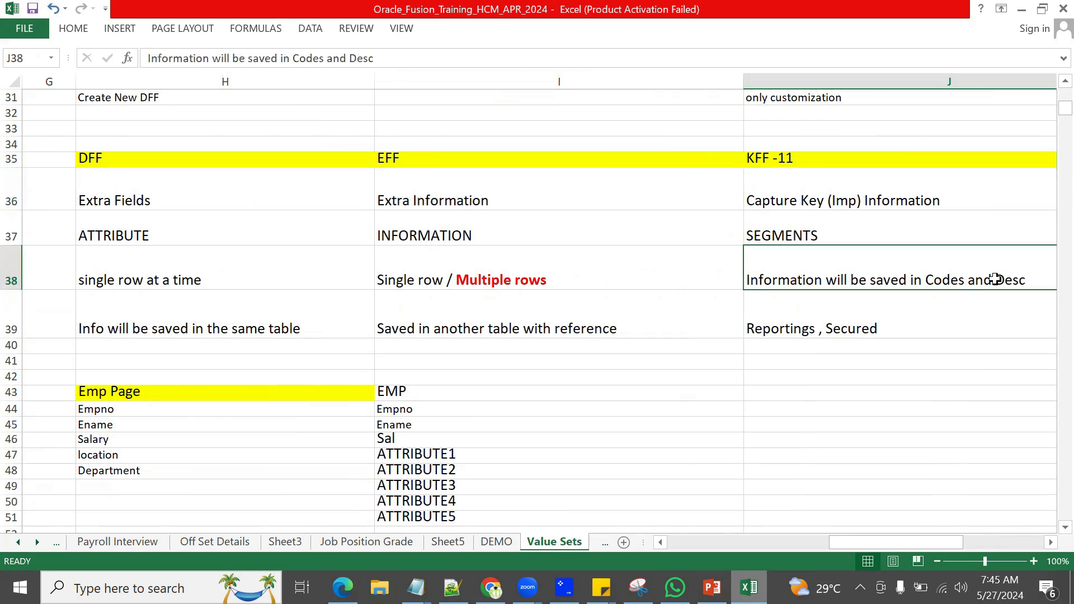
key(F2)
drag(570, 282, 674, 282)
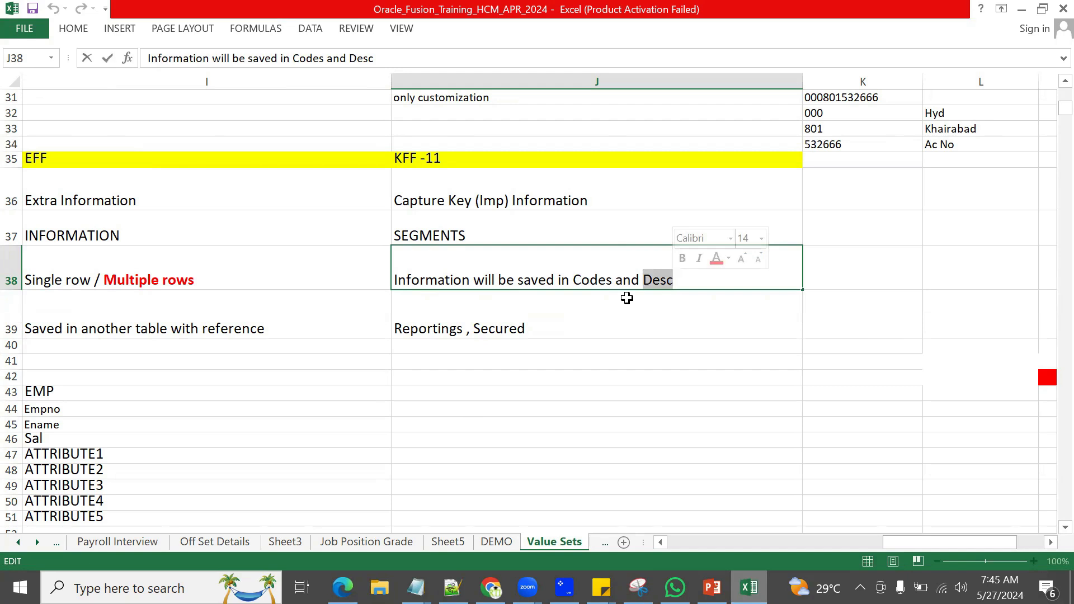
click(530, 314)
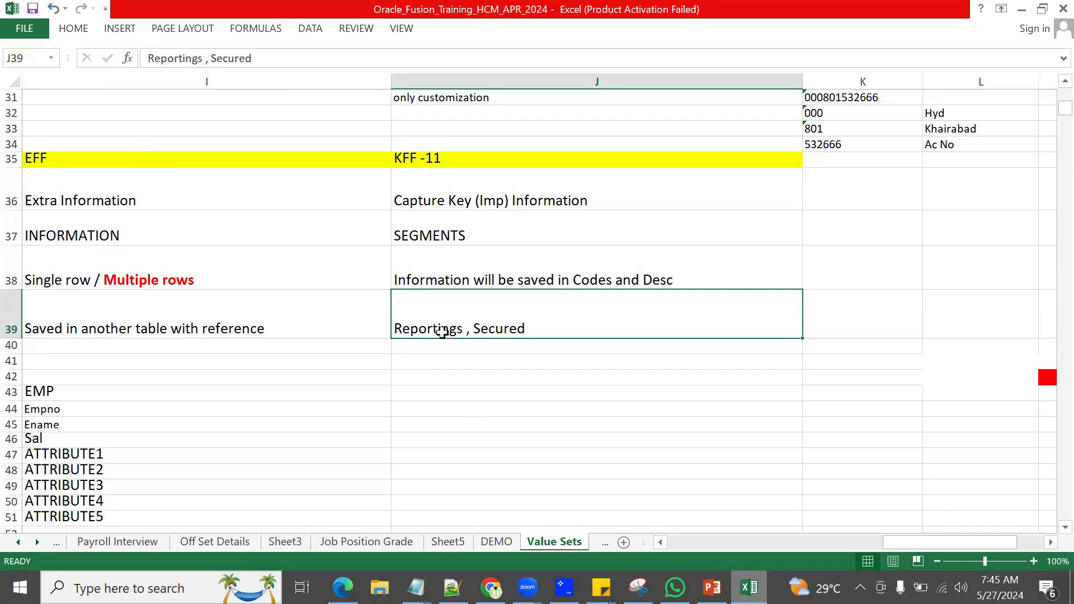
click(420, 75)
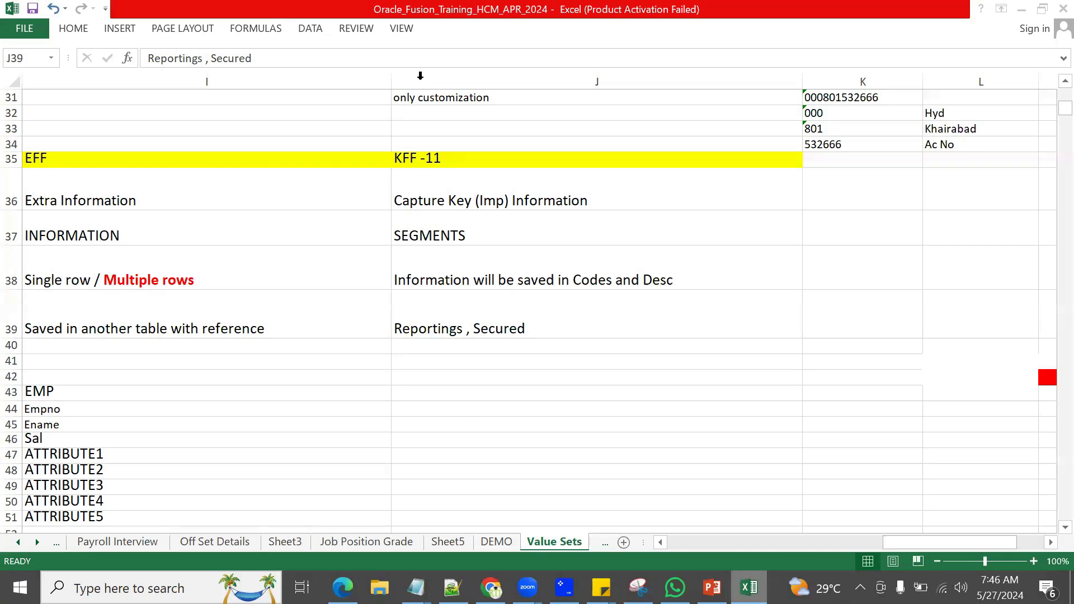
click(597, 345)
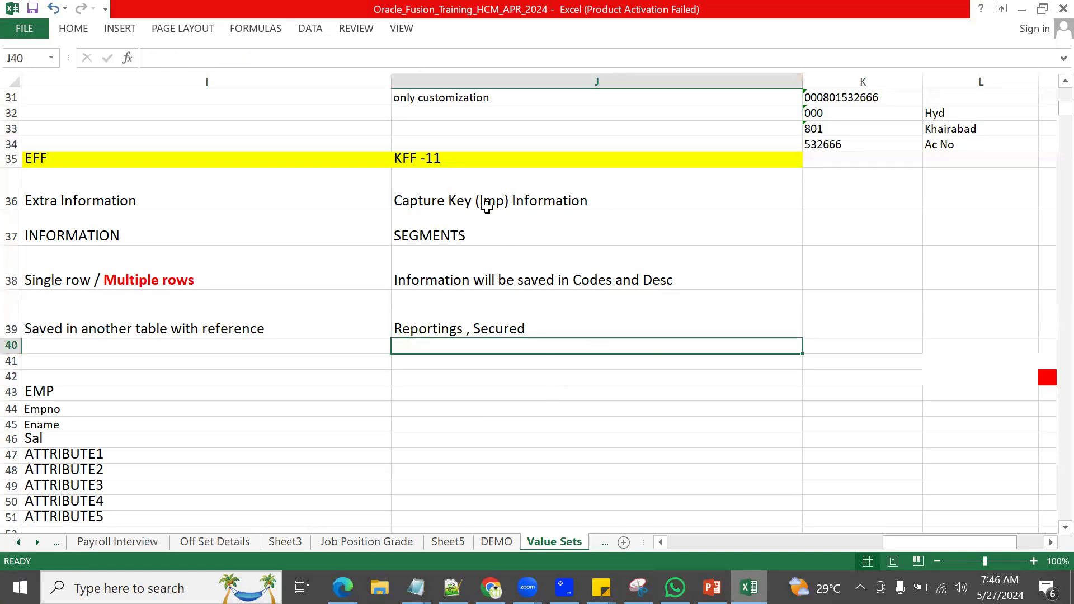
click(655, 282)
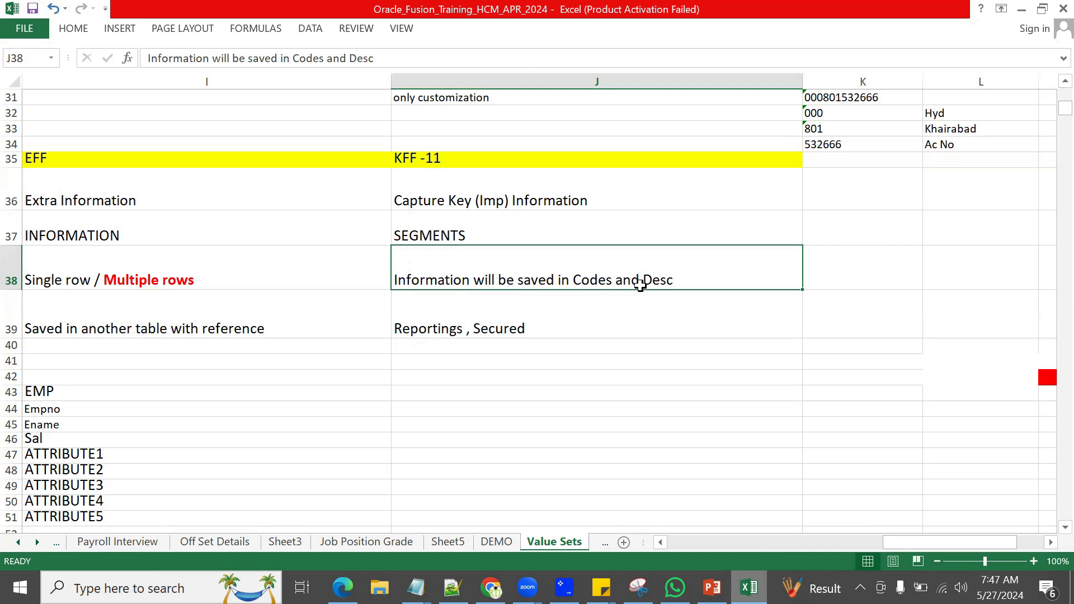
Step: Enter the sample 16-digit number, in four groups of four, into cell J42
click(466, 375)
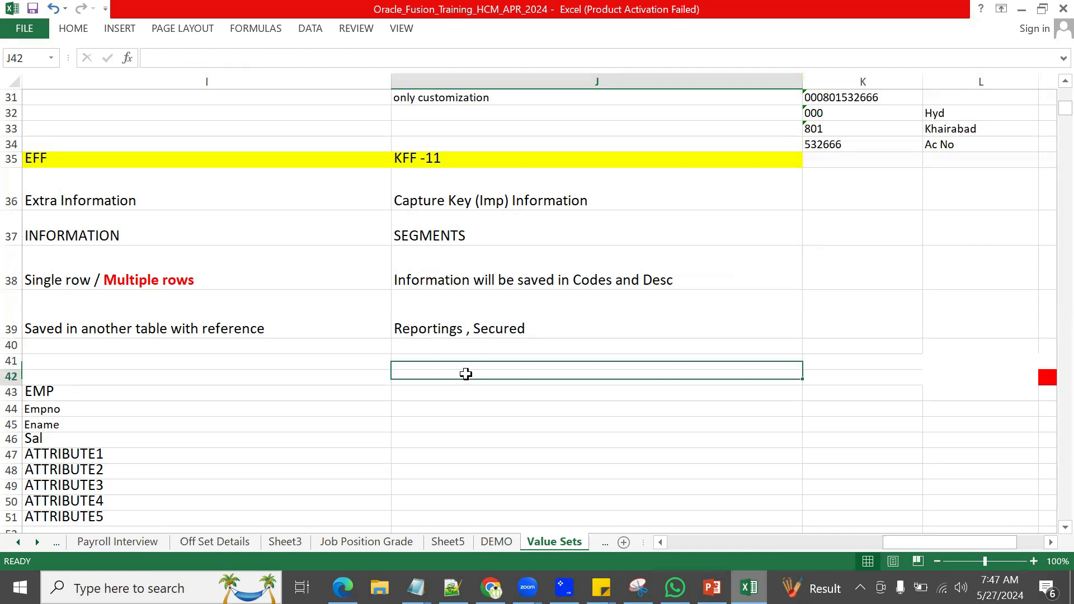
text(1456)
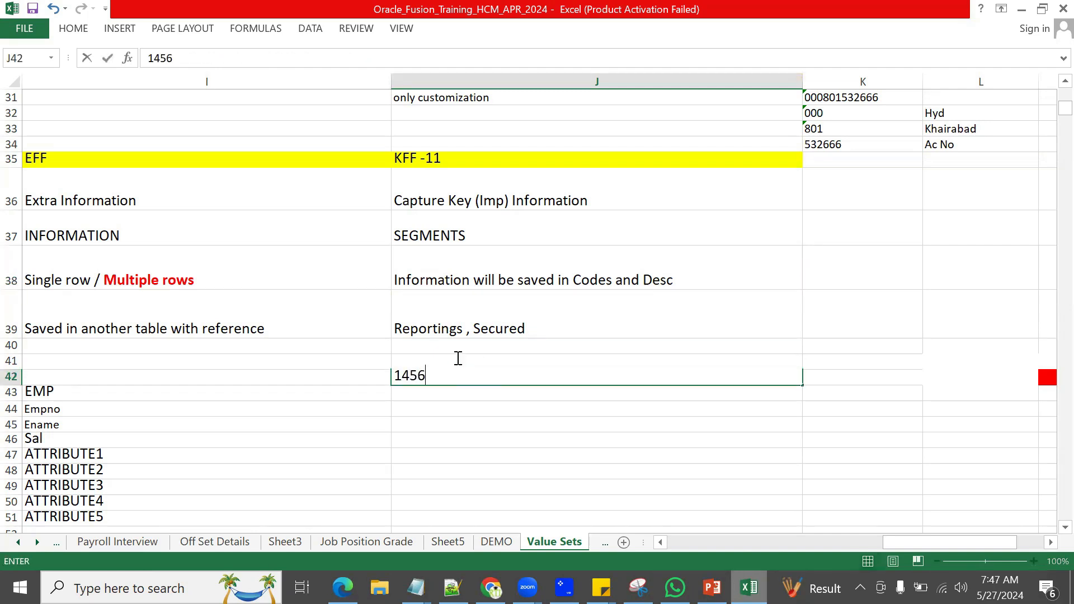
text( 6789 8765 7777)
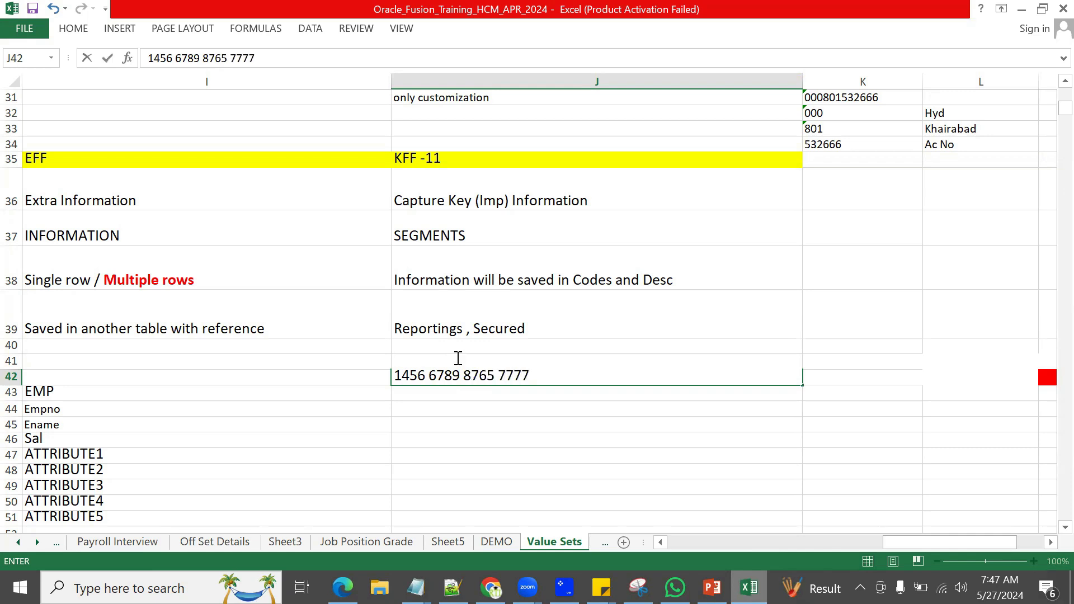
click(465, 392)
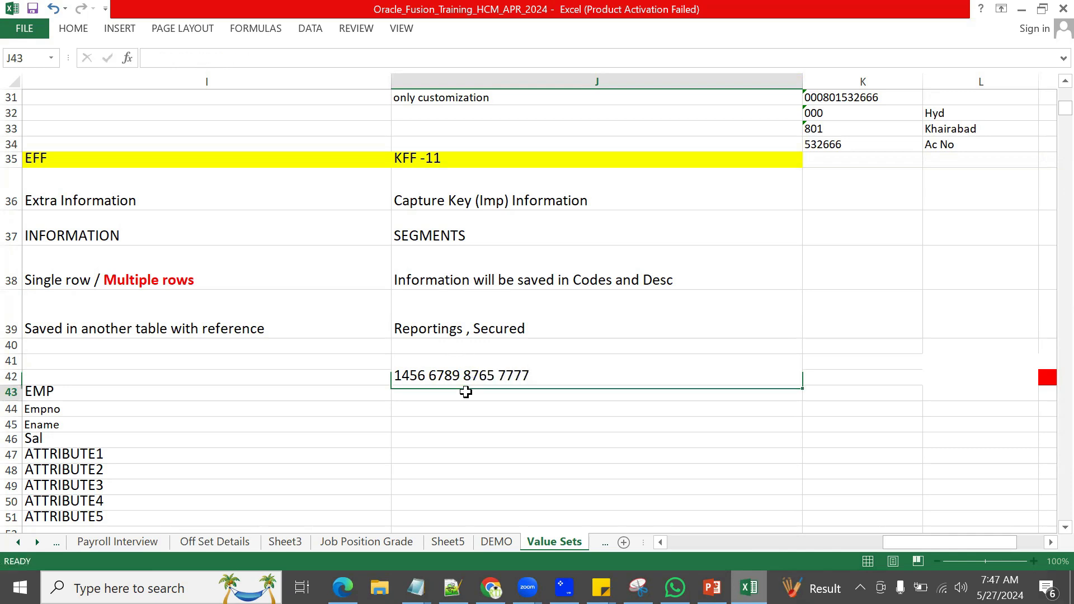
click(485, 376)
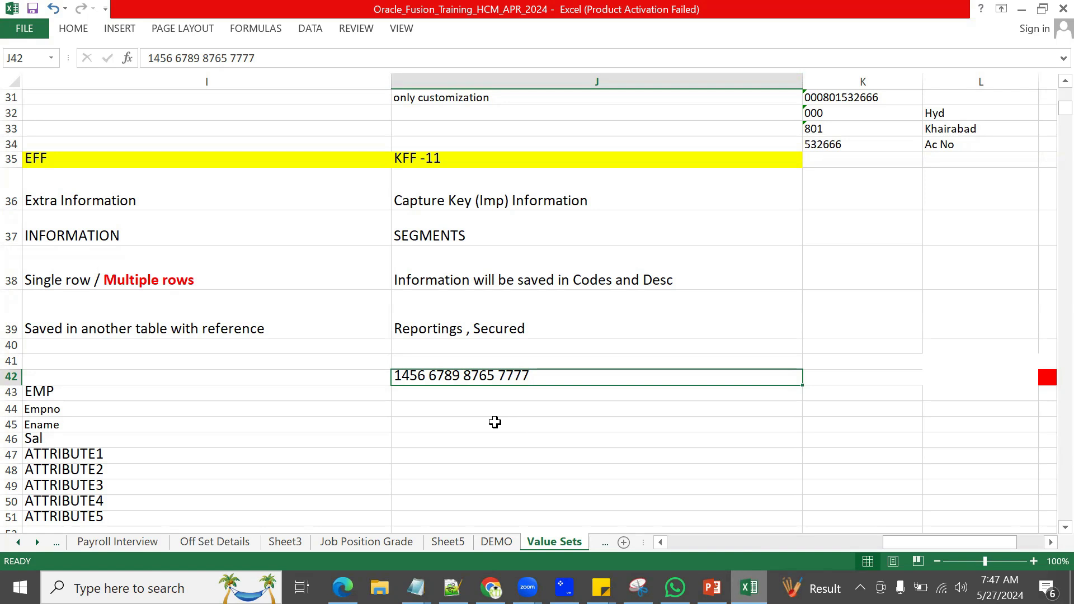
click(404, 393)
click(441, 376)
click(445, 404)
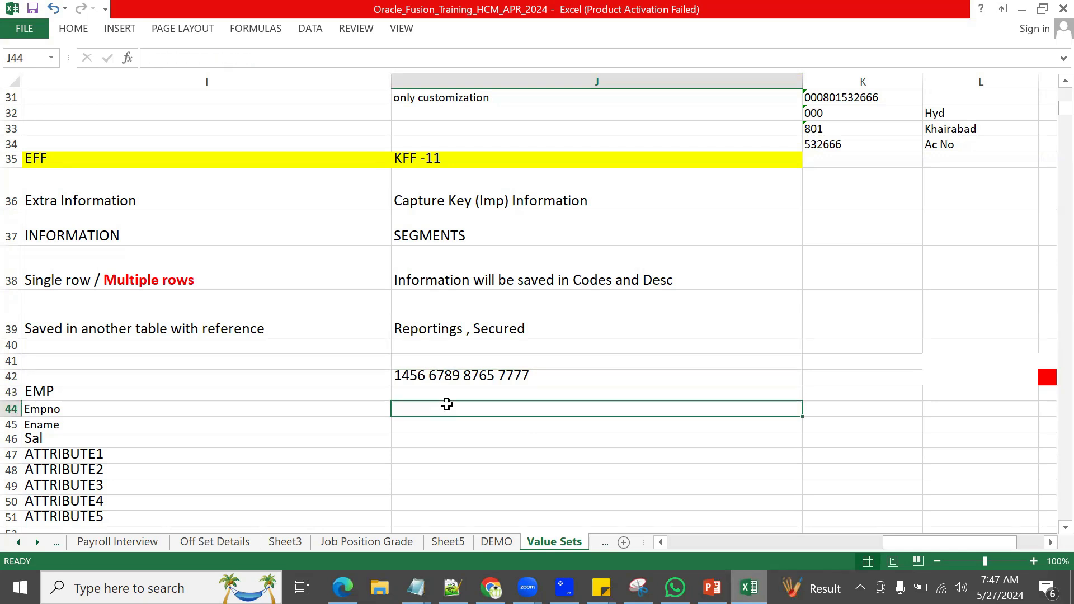
click(484, 380)
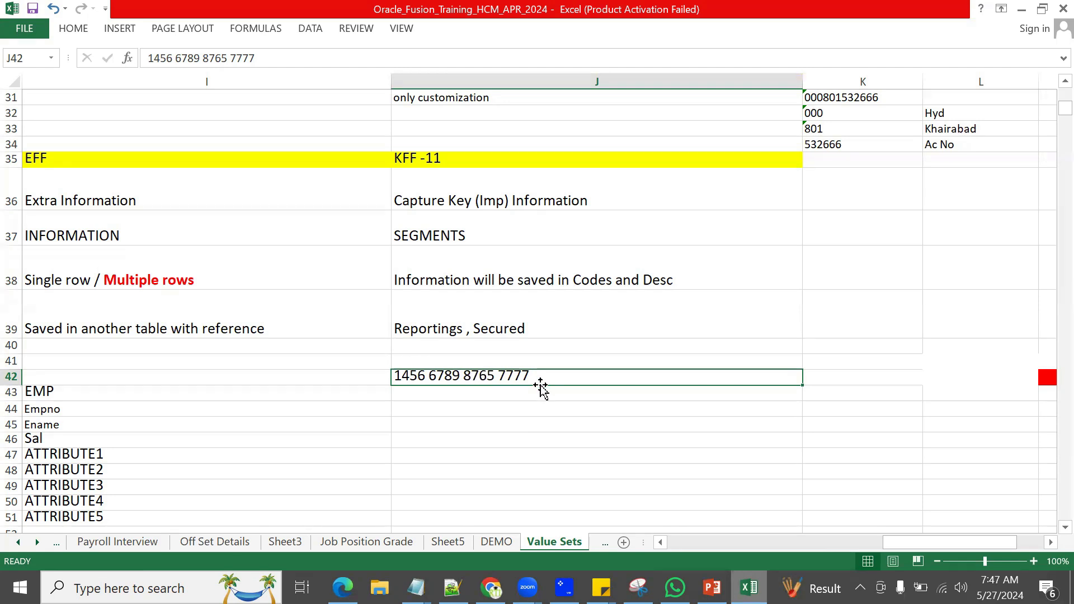
Step: Type the long sample alphanumeric key code into cell J43
click(462, 392)
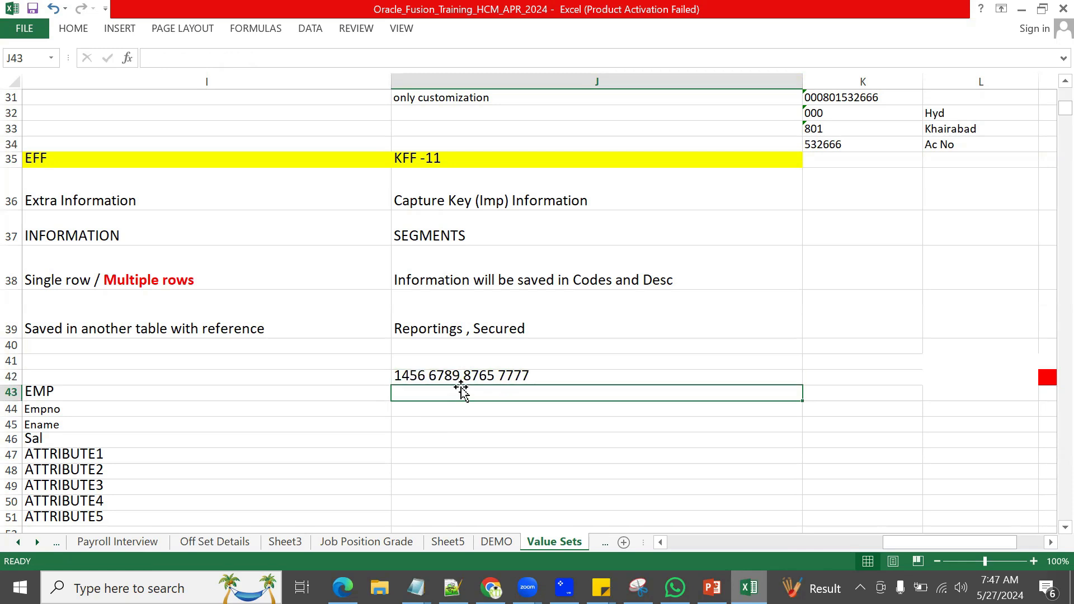
text(SAHF)
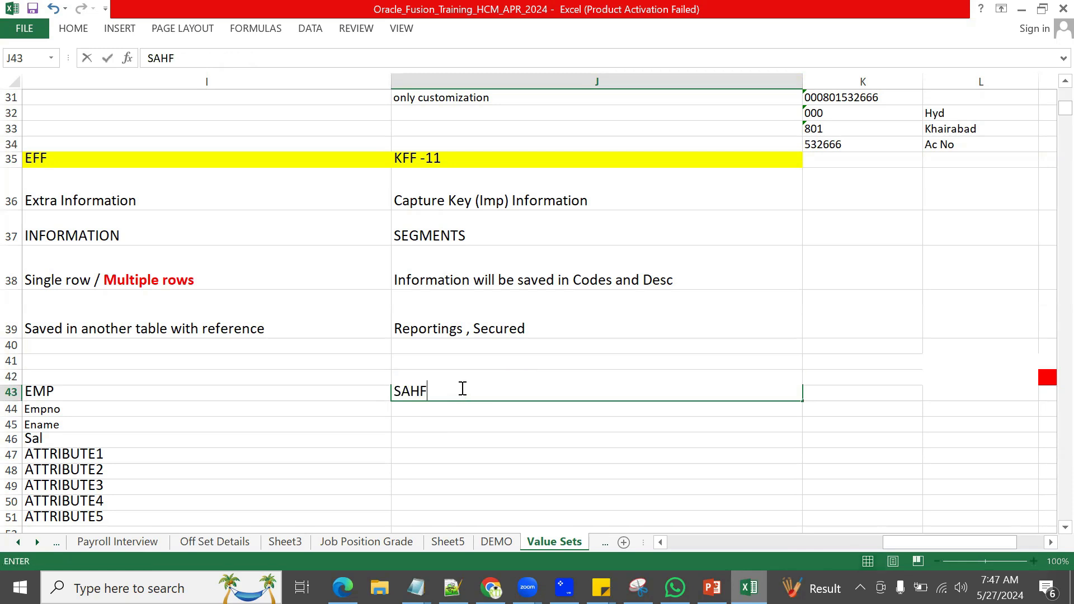
key(F8)
text(3RTYFVDG7632RT378VFHFV)
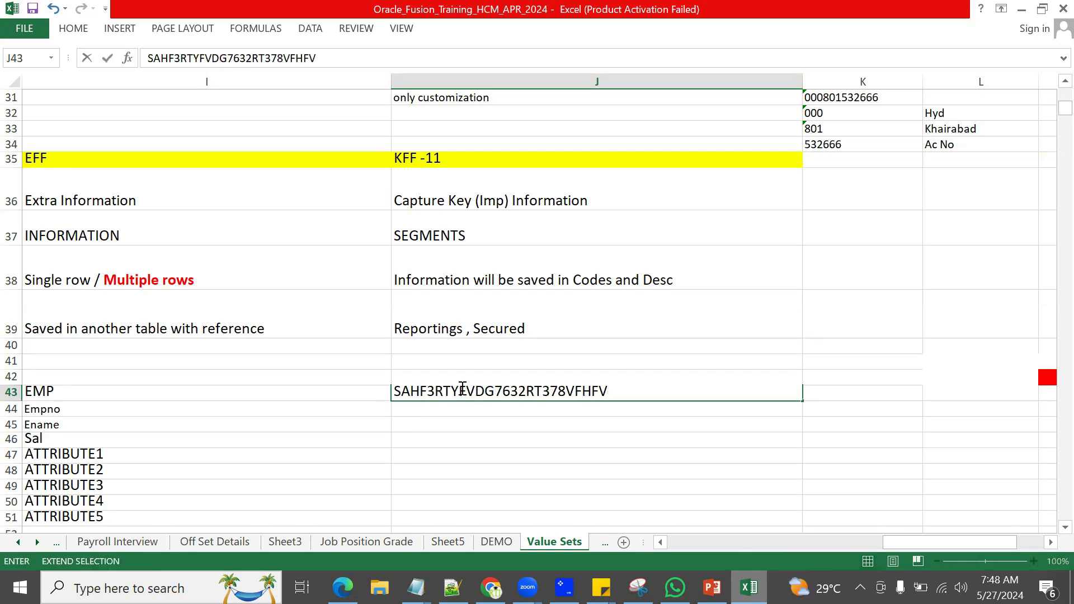
click(433, 407)
Step: Adjust the selection across column J notes, ending on cell J43 alone
click(486, 436)
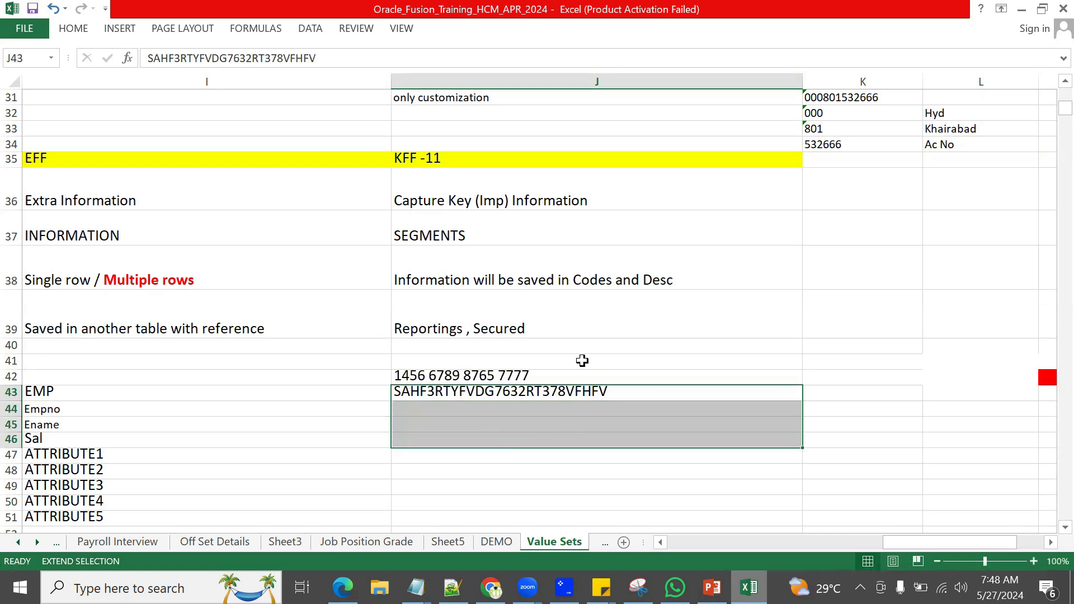
click(593, 321)
click(601, 439)
click(552, 466)
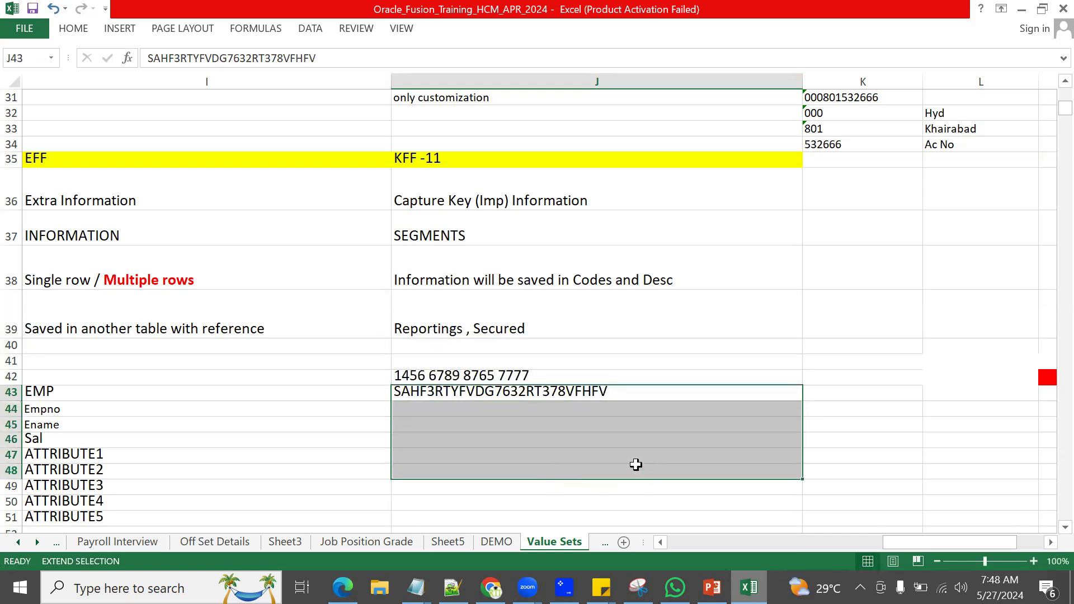
click(192, 376)
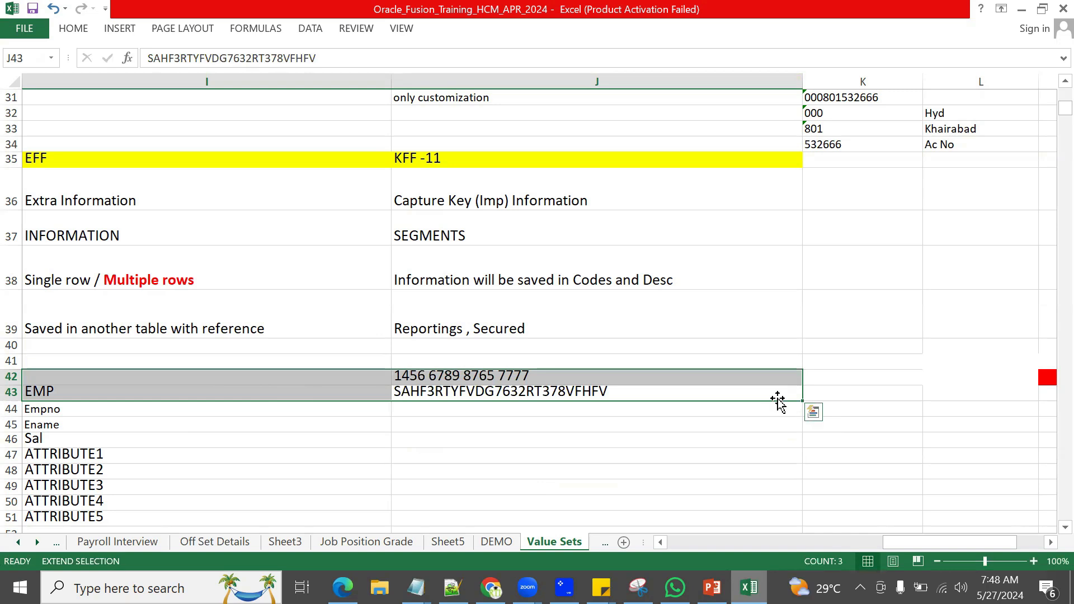
click(740, 398)
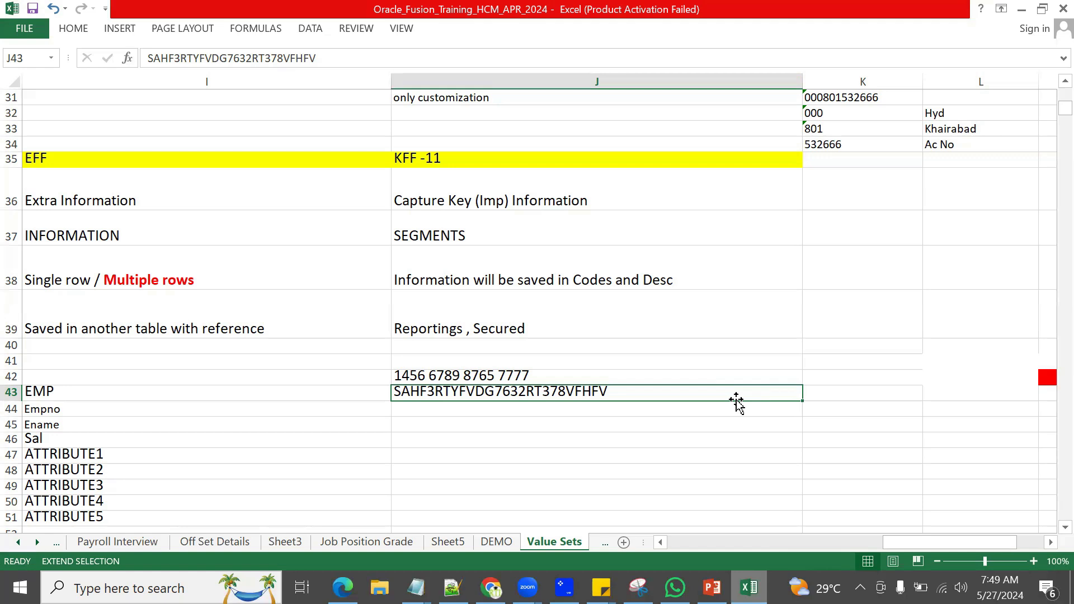
Step: Highlight the KFF note ranges up to J35, then return to the Oracle Fusion flexfield results
click(566, 280)
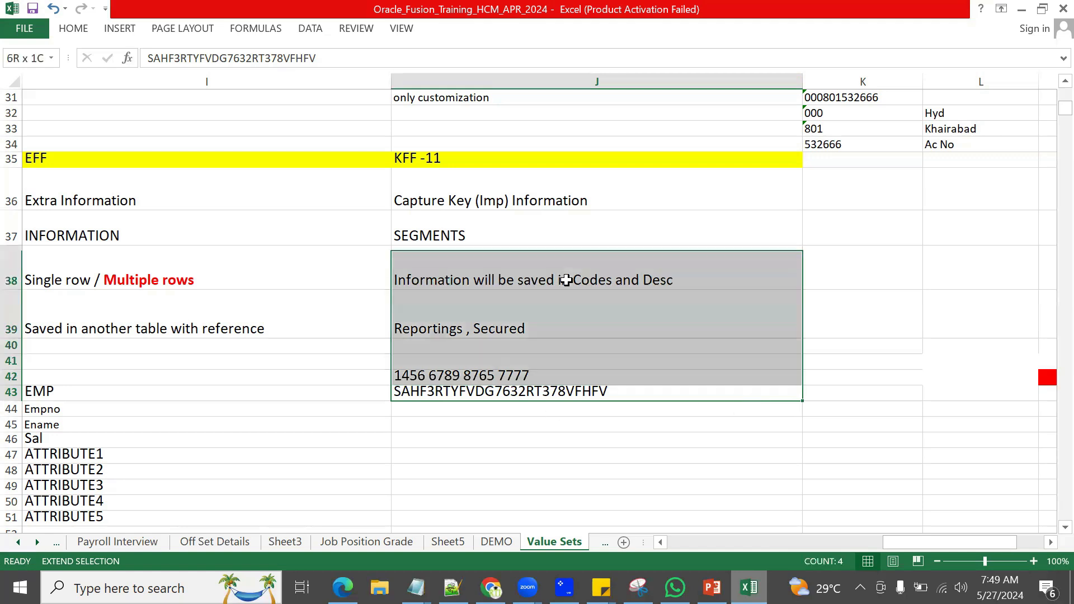
click(607, 417)
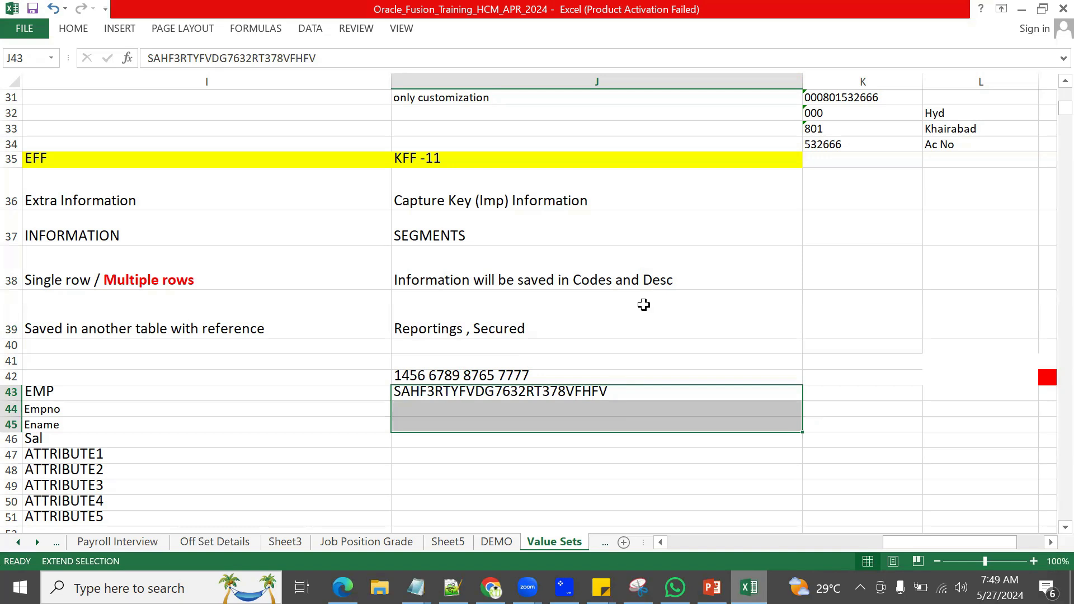
click(555, 170)
click(554, 160)
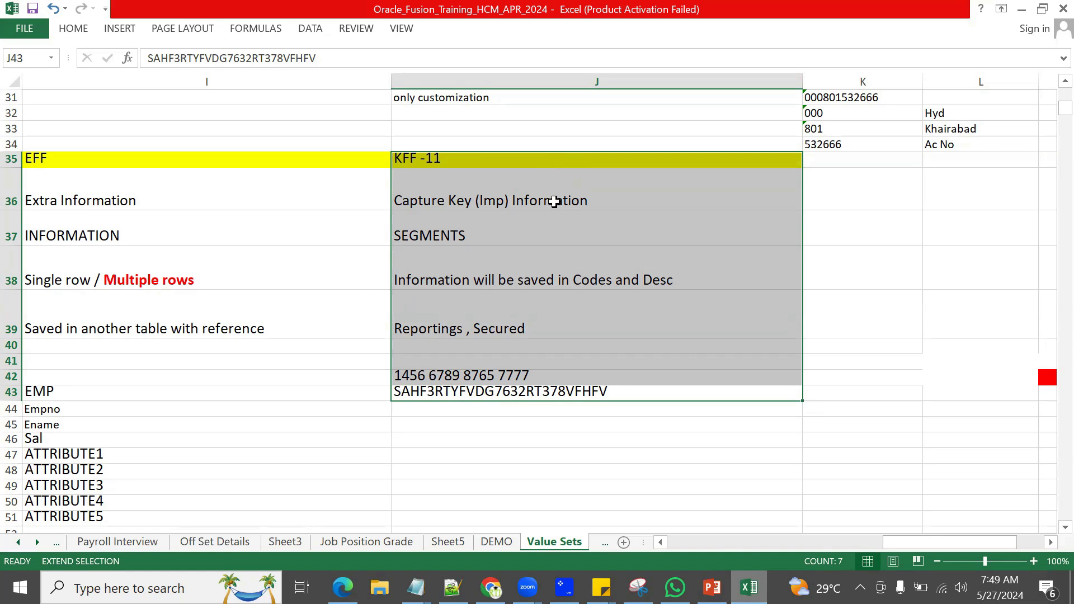
click(345, 587)
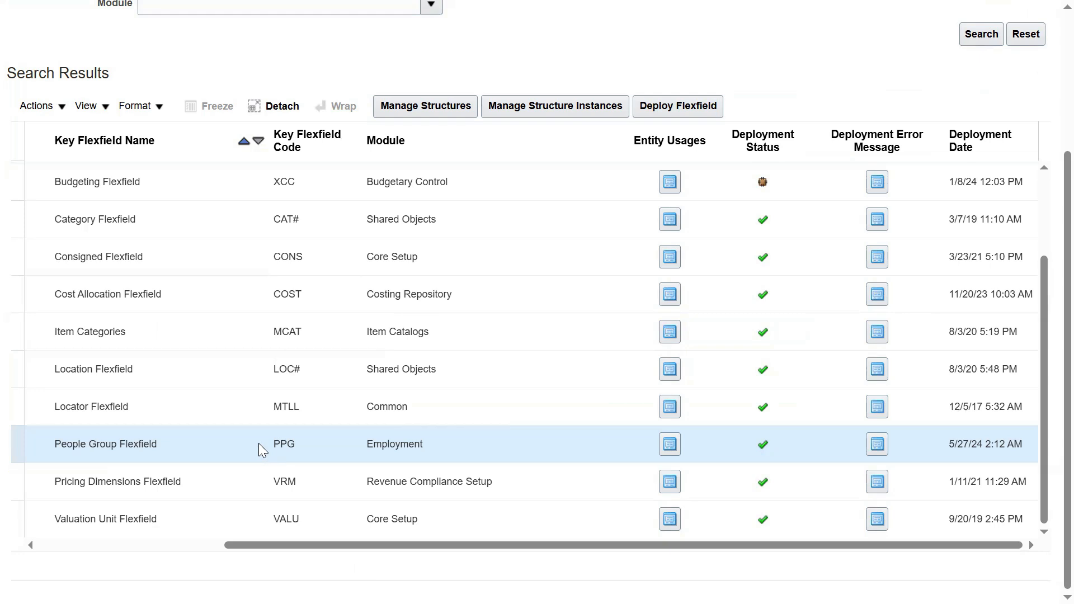
Step: Switch to the Notepad++ 'new 38' document with the skills and countries lists
mouse_move(766, 447)
key(alt+Tab)
key(alt+Tab)
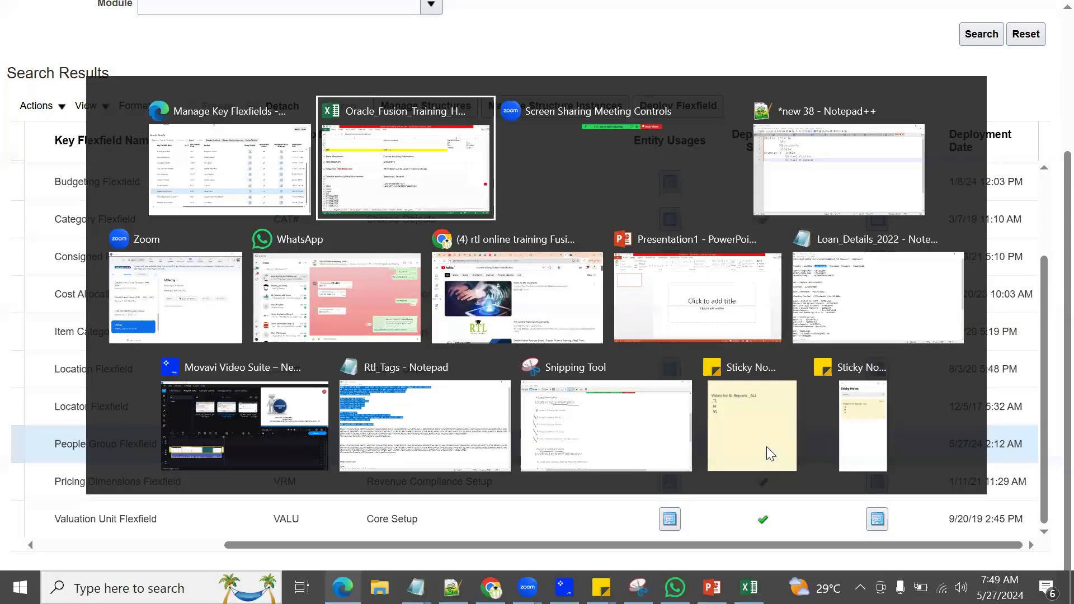
key(alt+Tab)
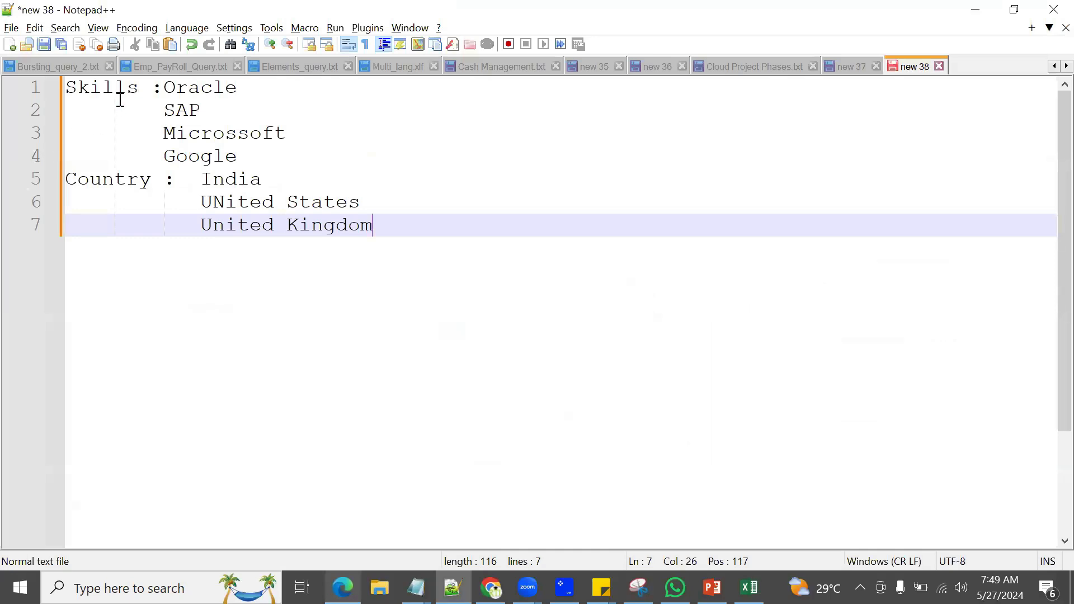
Step: Highlight the skill values, then return to the FIN Implementation Project flexfield task list
drag(161, 87, 300, 149)
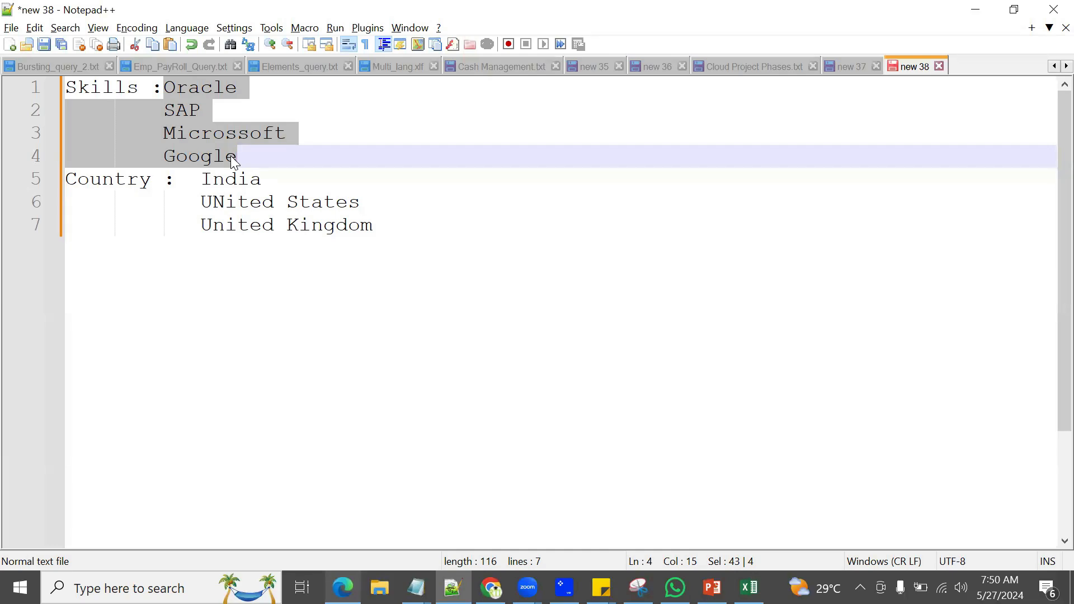
click(343, 587)
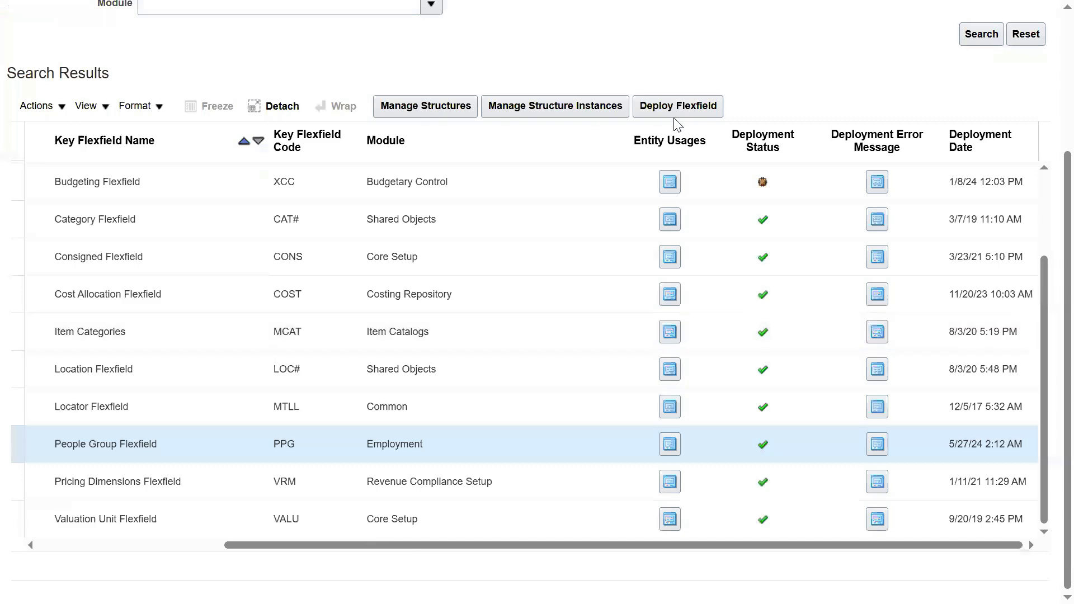
scroll(867, 106, up, 3)
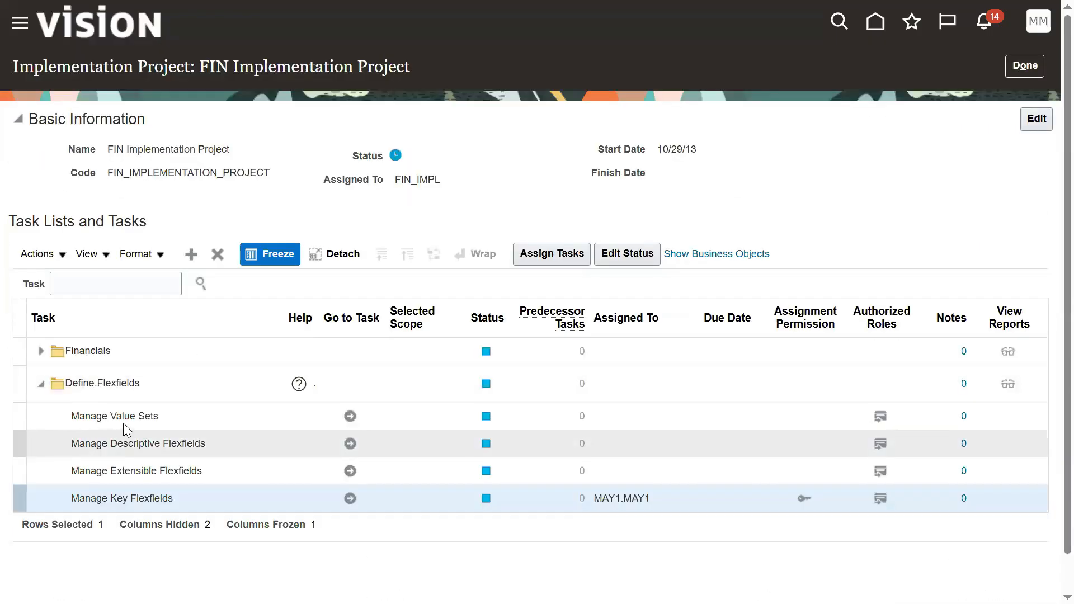
click(124, 422)
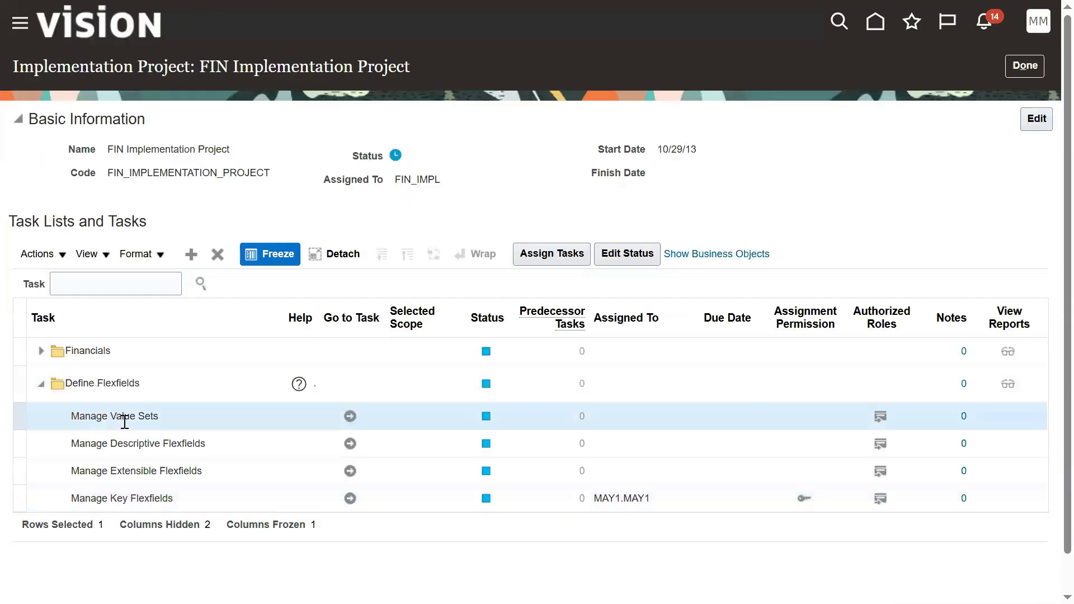
Step: Create a new value set from Manage Value Sets with code and description 'HP Skill Set'
click(350, 415)
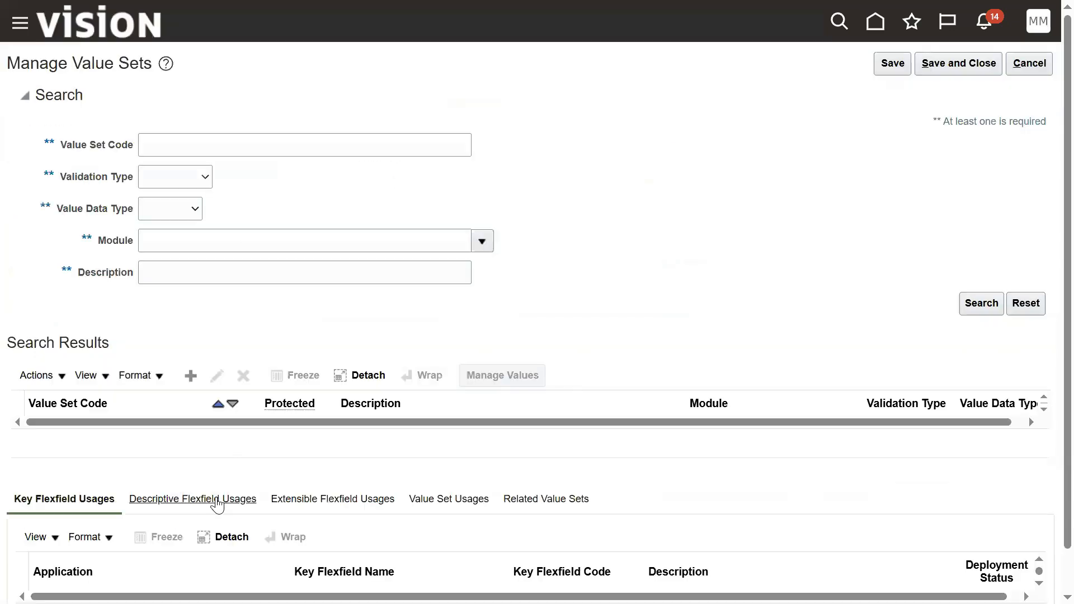
click(191, 376)
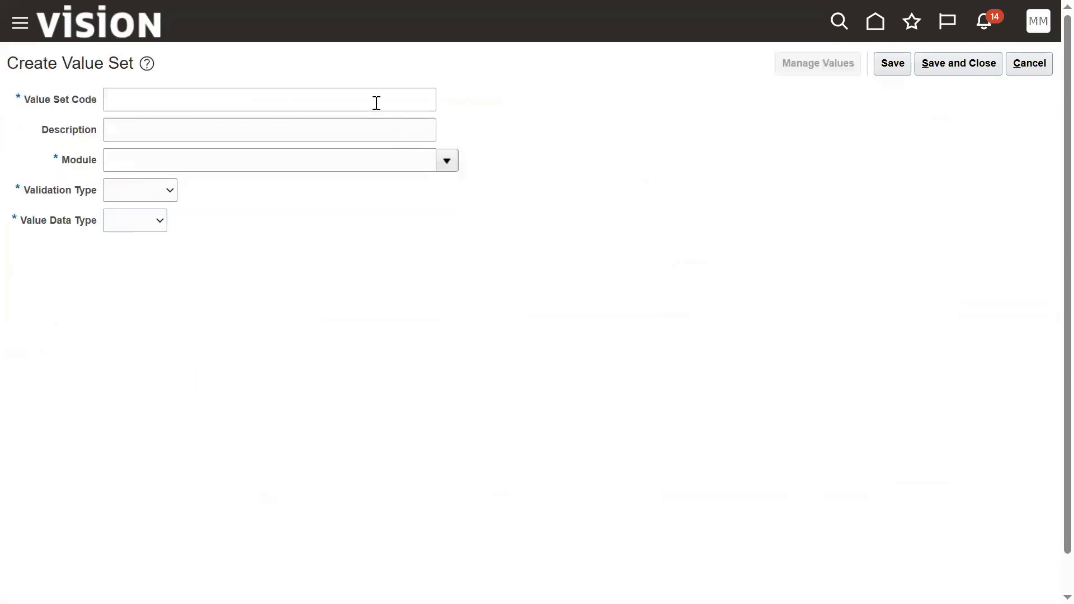
click(376, 103)
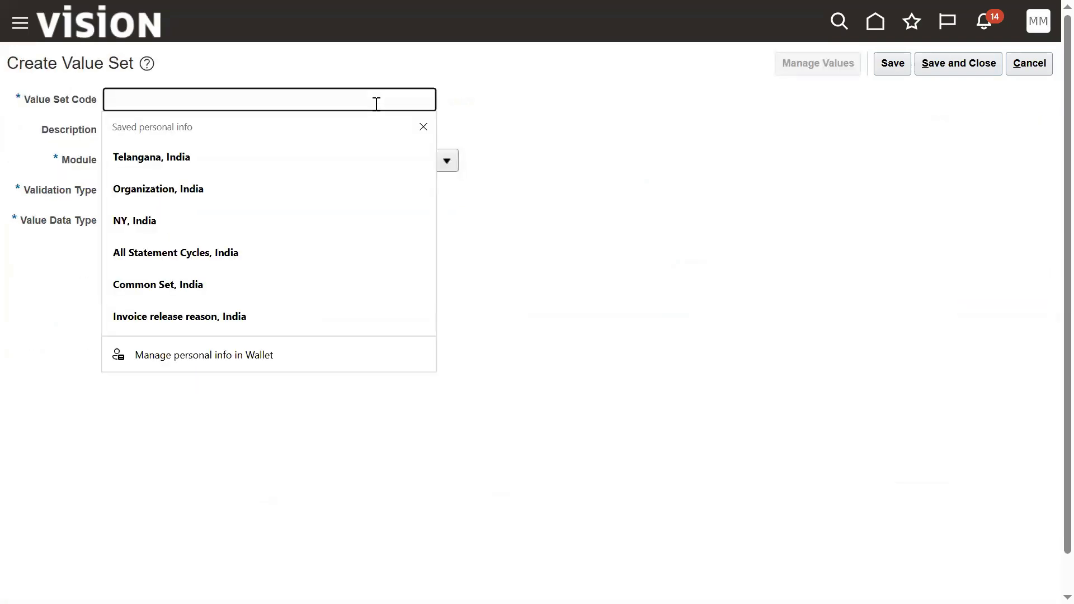
text(HP)
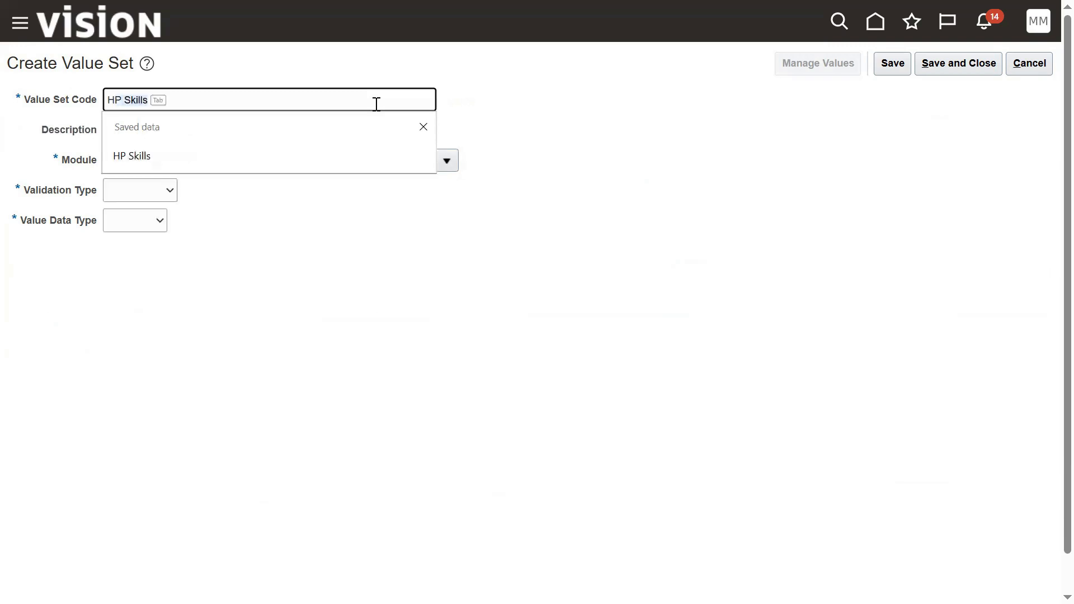
text( Skill Set)
key(ctrl+a)
key(ctrl+c)
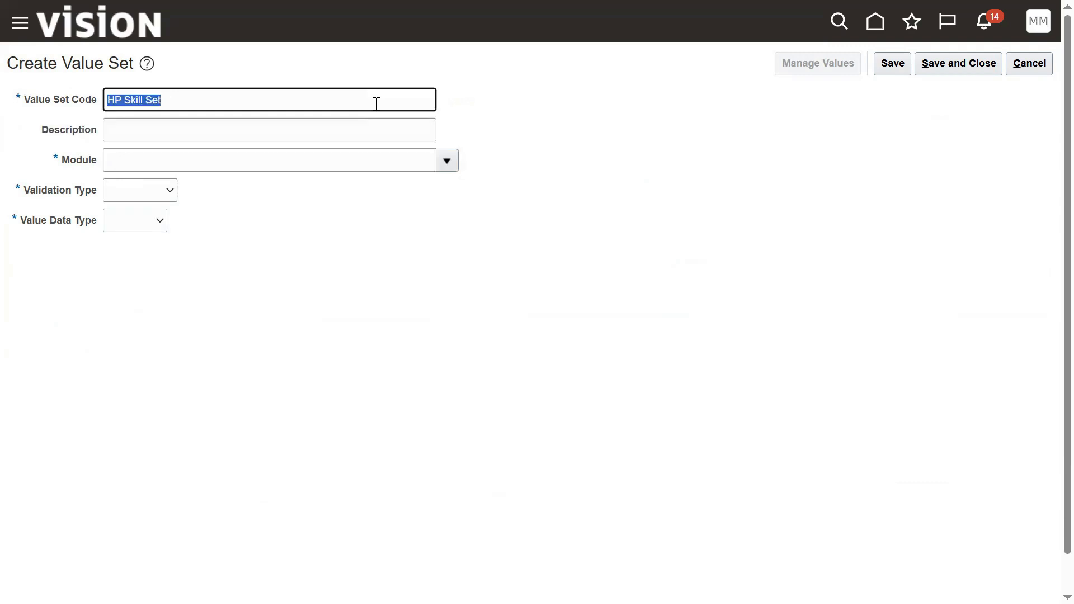
key(Tab)
key(ctrl+v)
key(Tab)
click(447, 161)
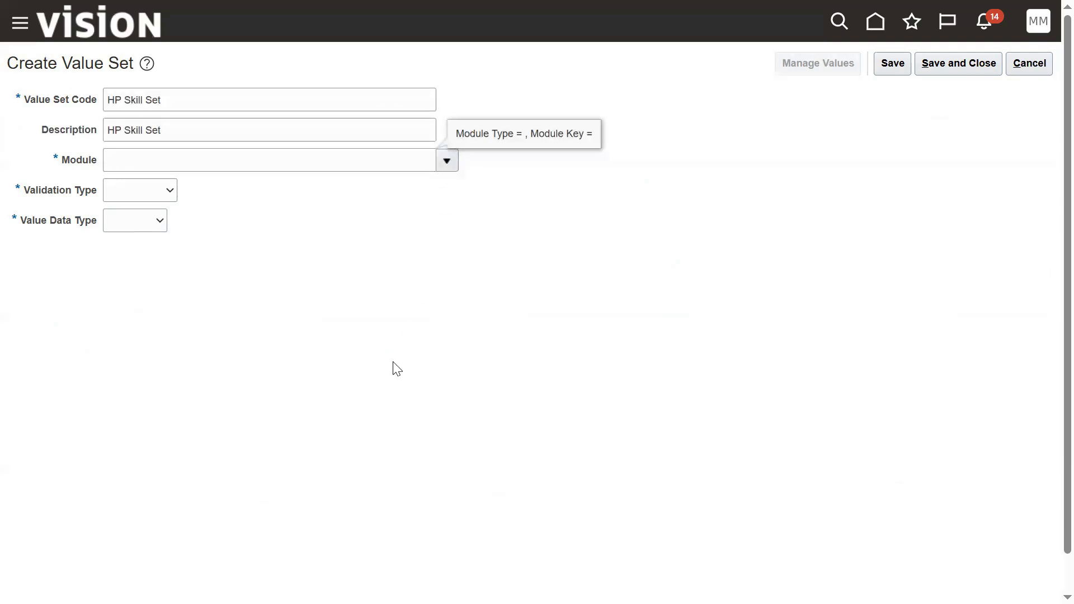
scroll(247, 359, down, 5)
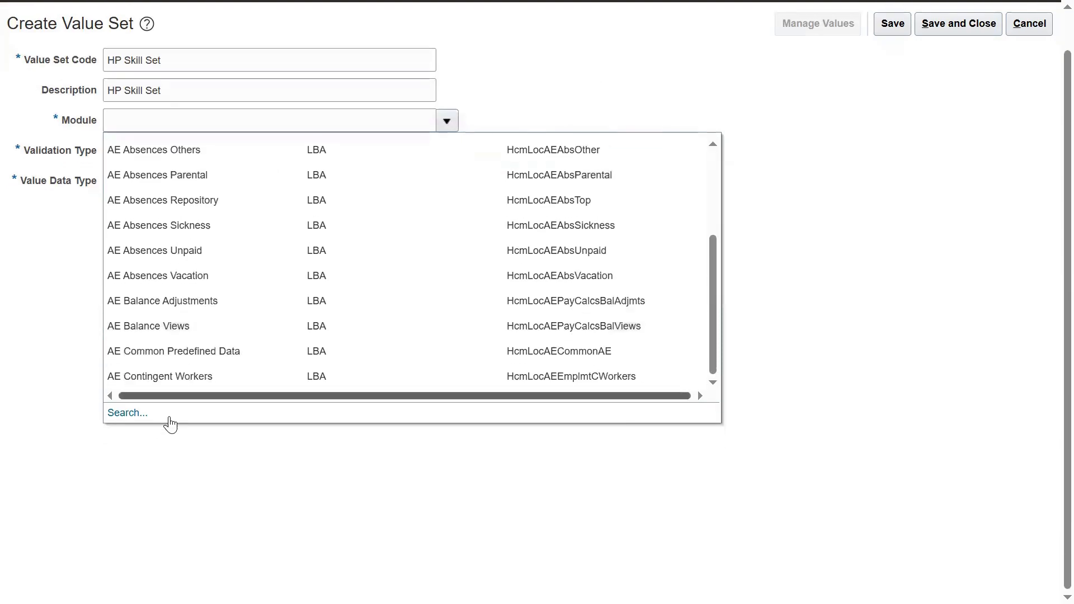
Step: Search modules for 'Global' and choose Global Human Resources as the module
click(125, 414)
click(455, 274)
text(Global)
key(Return)
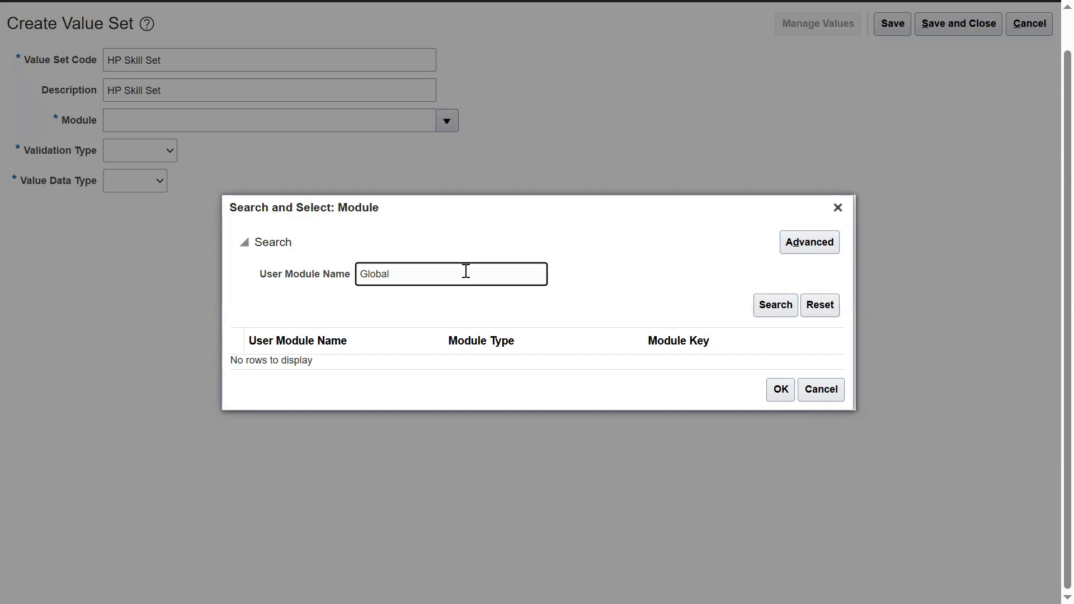
scroll(539, 417, down, 3)
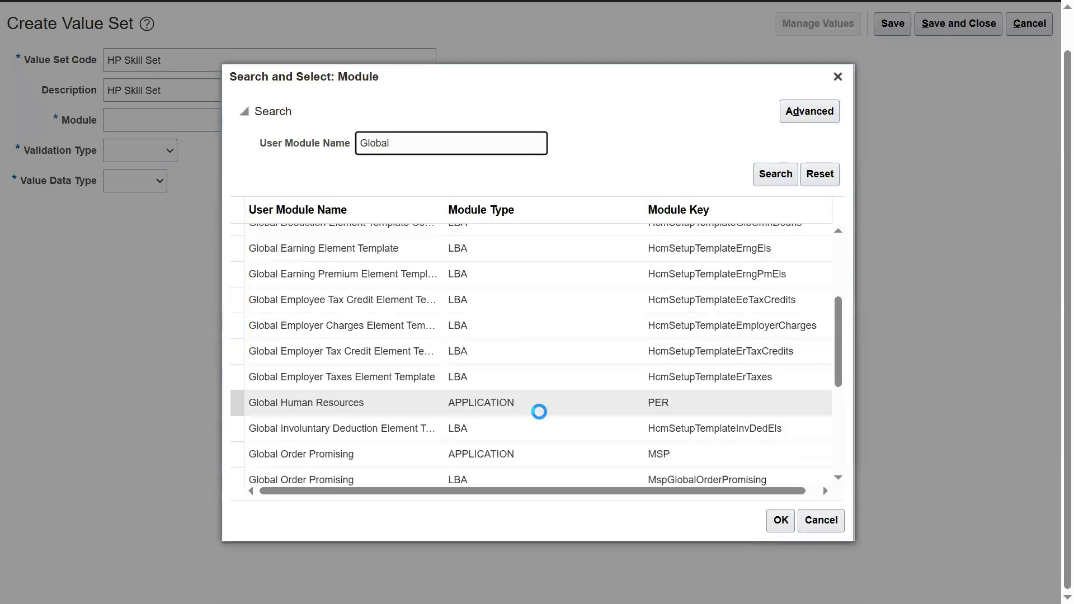
scroll(508, 403, down, 1)
click(506, 316)
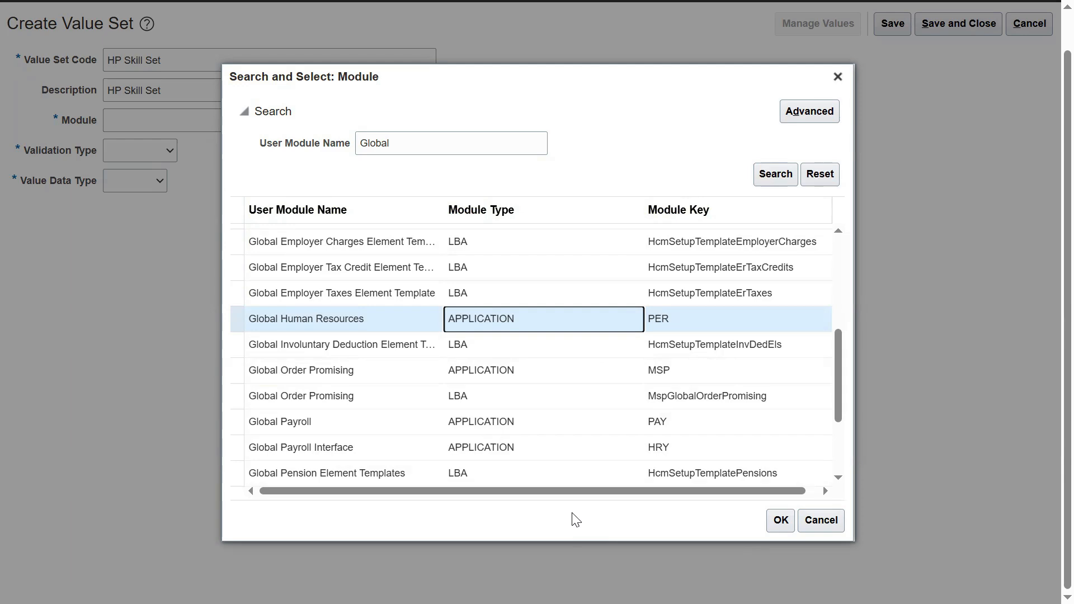
click(779, 521)
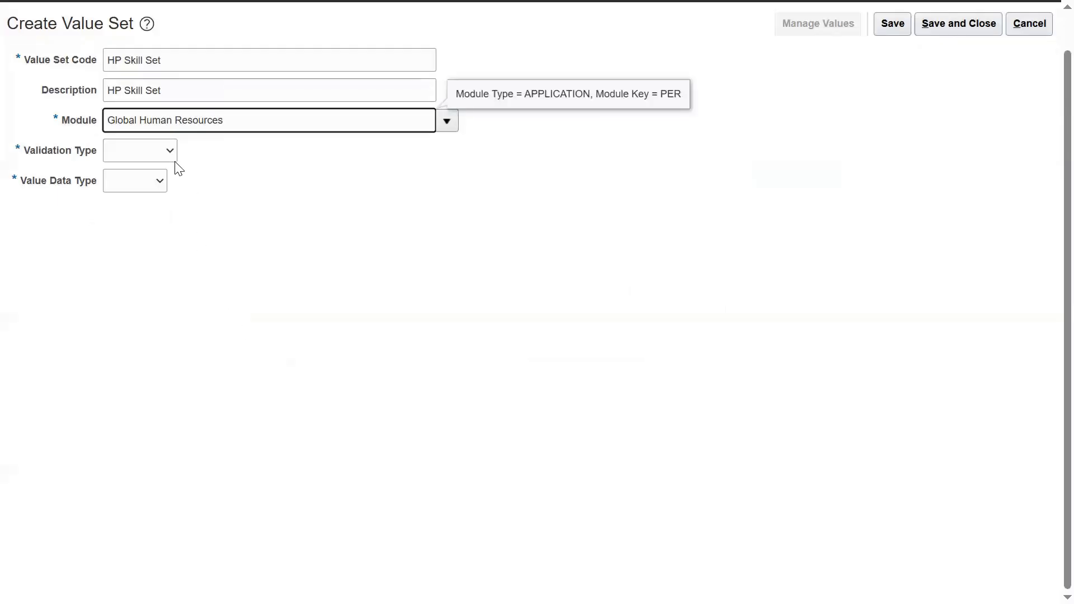
Step: Set validation type Independent and value data type Character for HP Skill Set
click(170, 154)
click(153, 200)
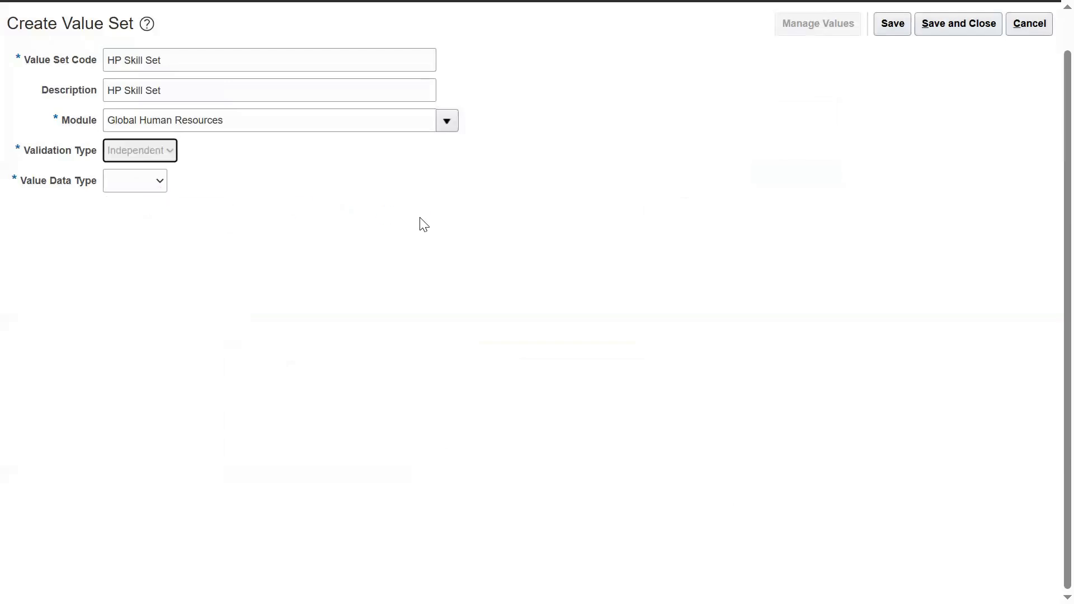
click(211, 192)
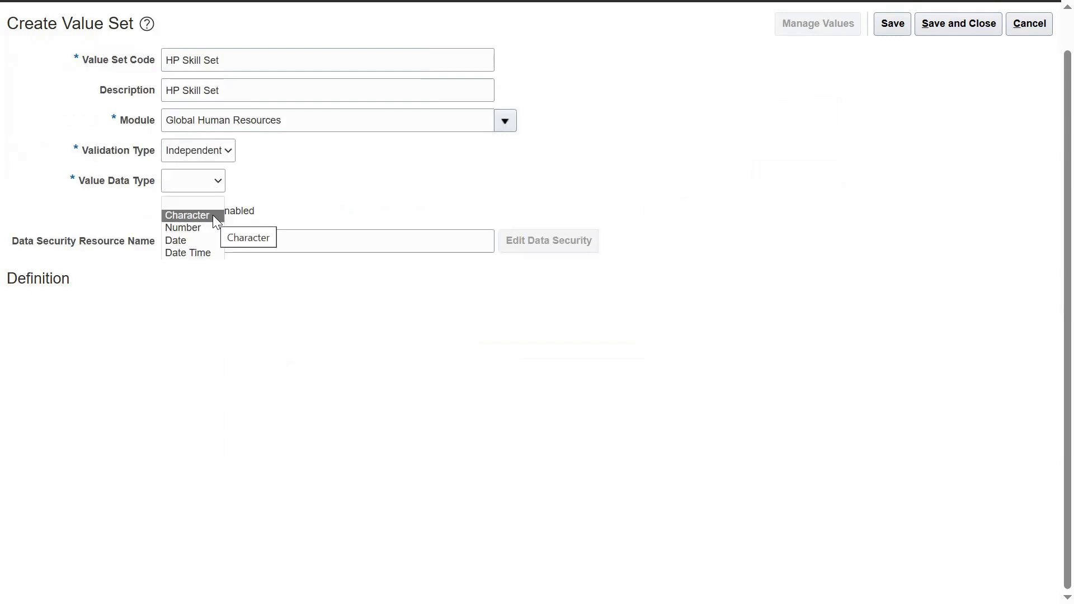
click(212, 215)
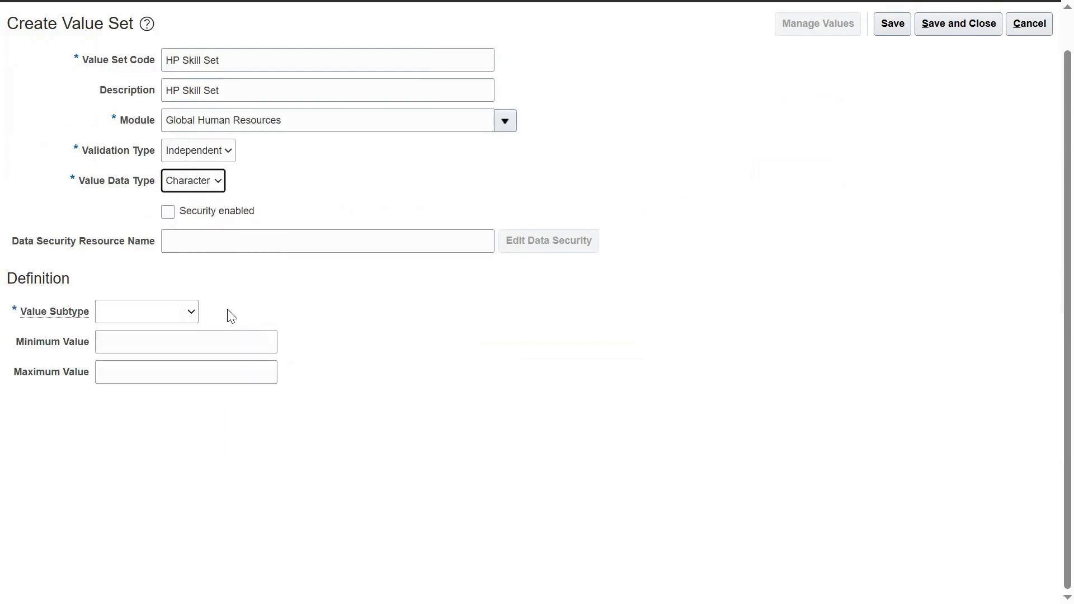
click(191, 314)
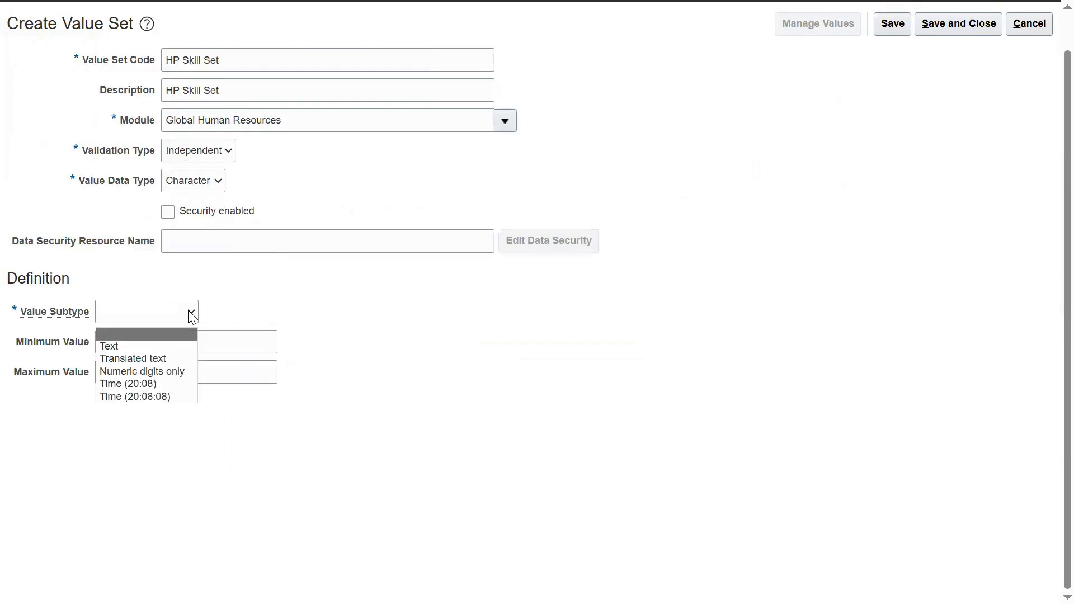
Step: Set the HP Skill Set value subtype to Text with maximum length 44
click(162, 349)
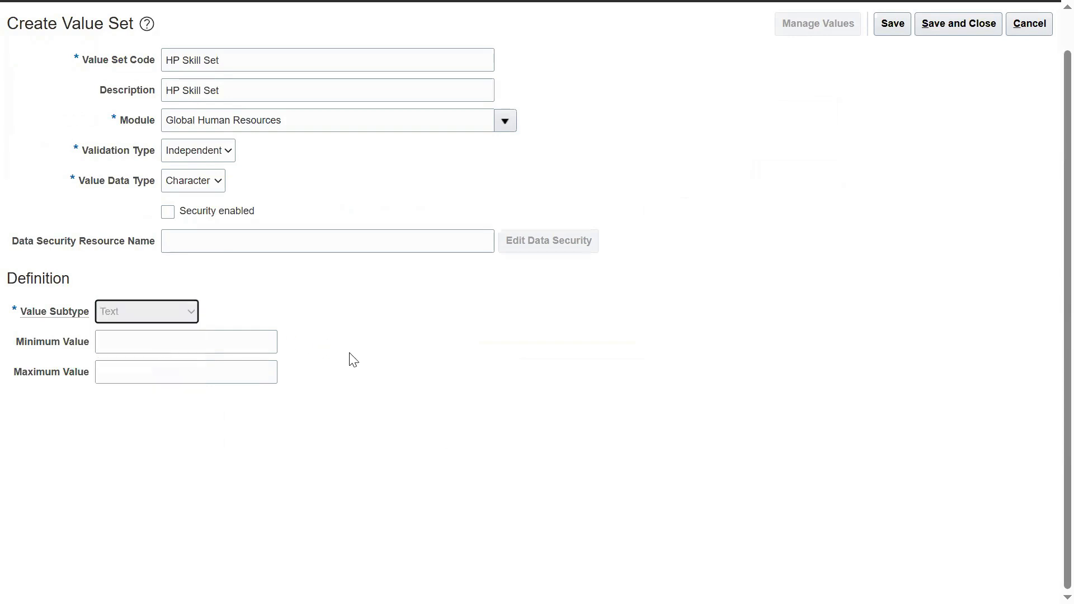
click(136, 340)
text(44)
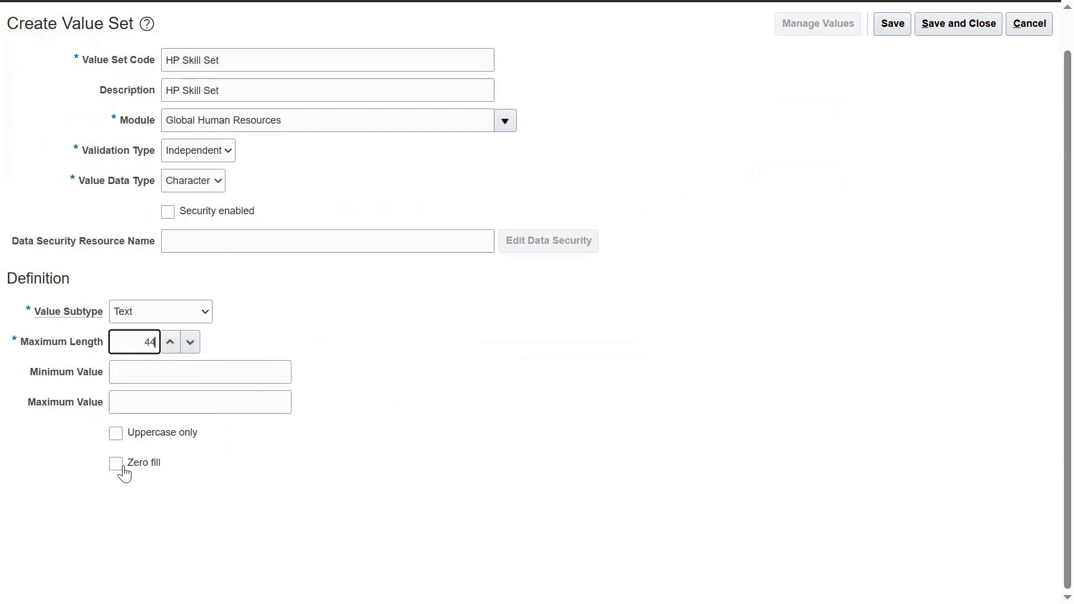
double_click(149, 341)
Step: Clear the entry typed into Maximum Value so that field stays blank
click(144, 400)
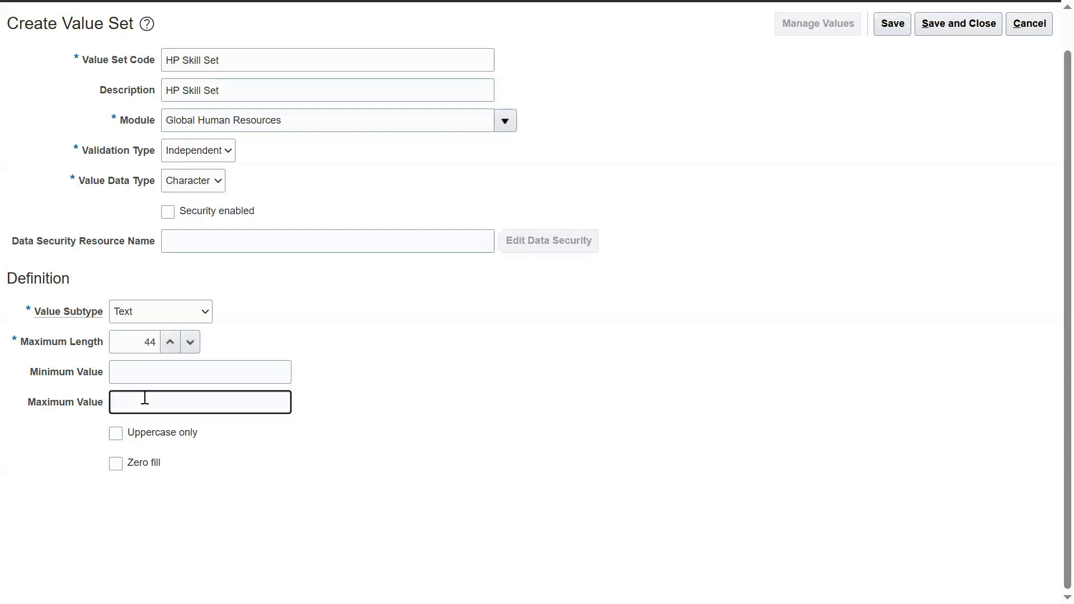
text(000000000000000FDH)
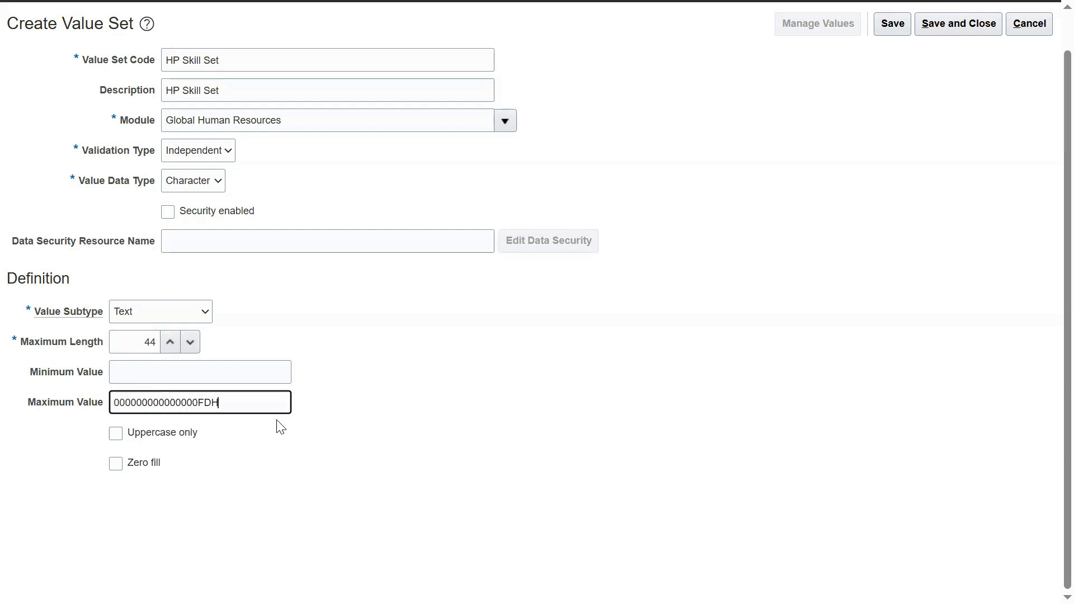
text(HKTJGLYL)
click(201, 402)
drag(204, 402, 266, 400)
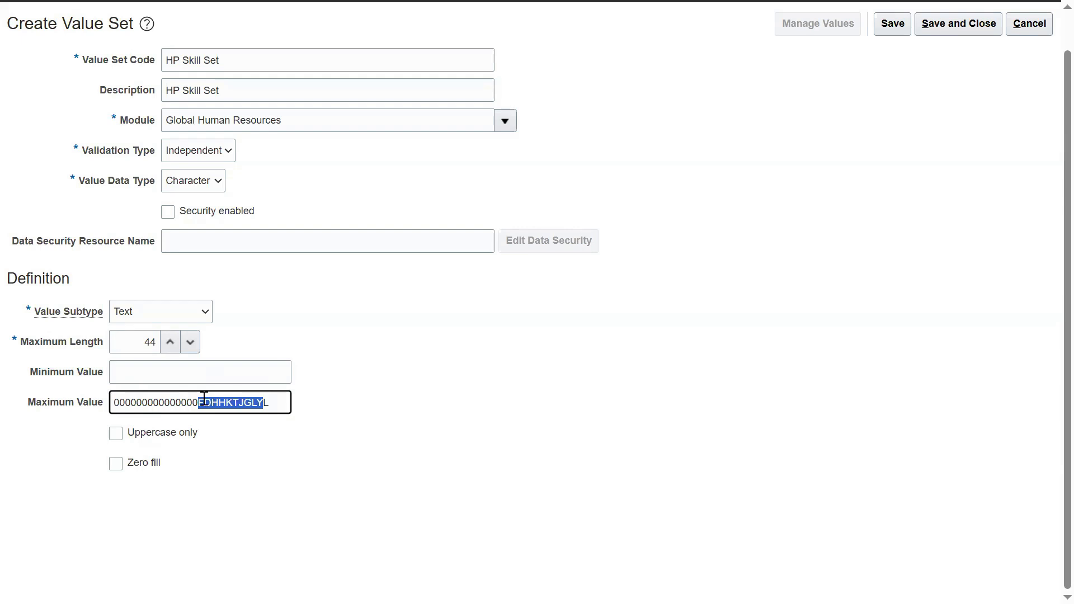
drag(199, 402, 91, 408)
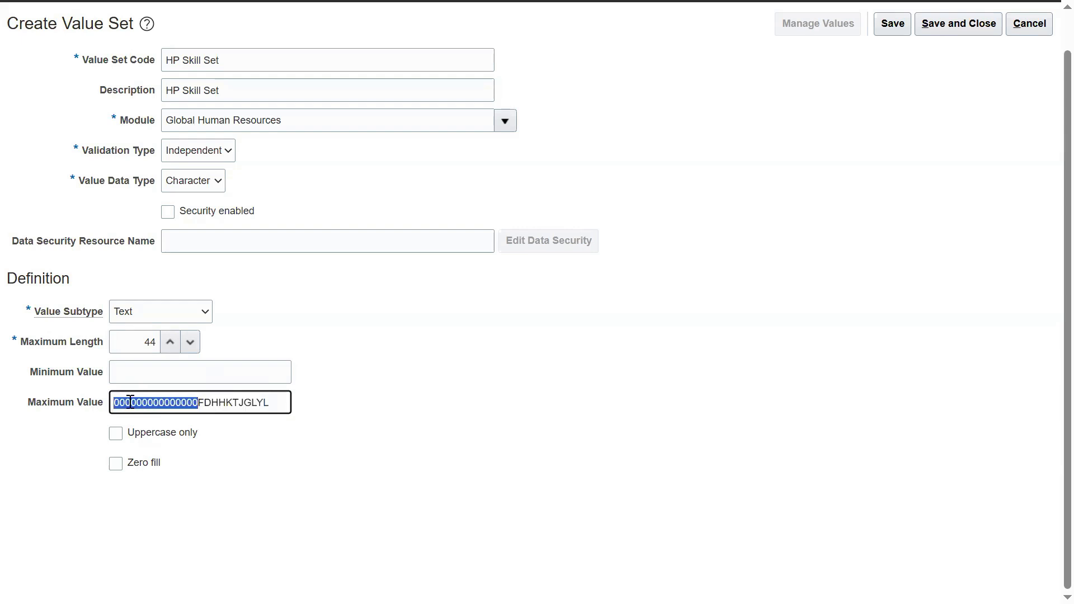
double_click(174, 395)
key(BackSpace)
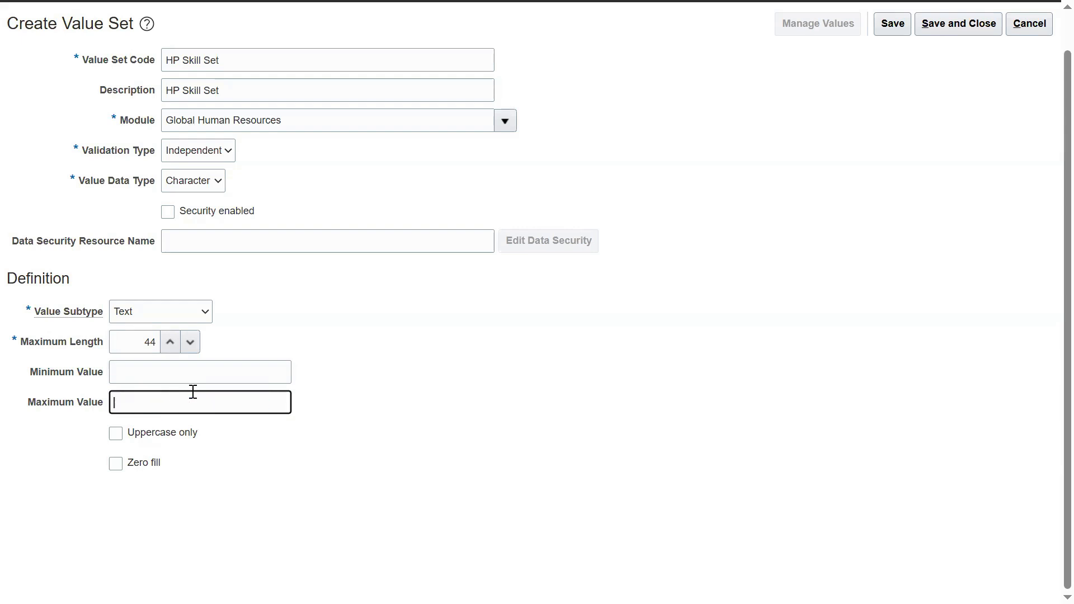
click(703, 343)
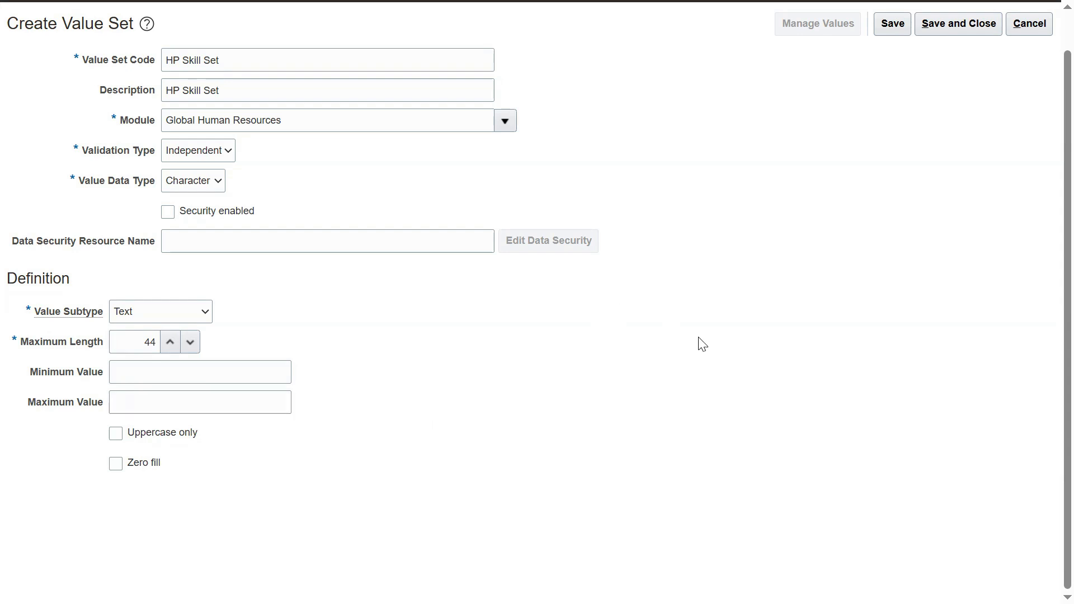
scroll(703, 343, up, 1)
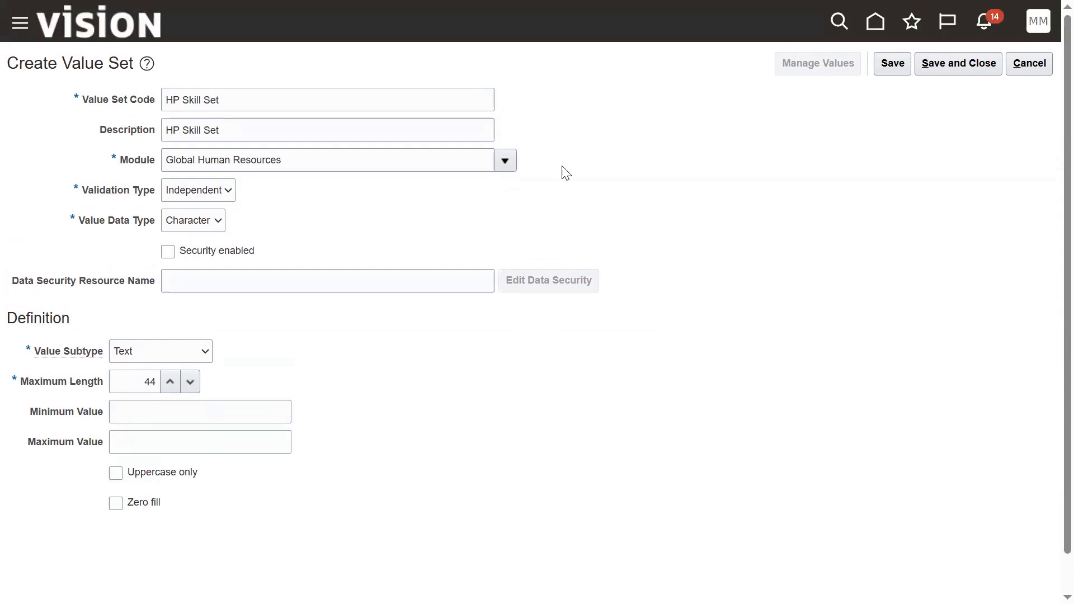
Step: Save the HP Skill Set value set and add a blank row in its values list
click(890, 66)
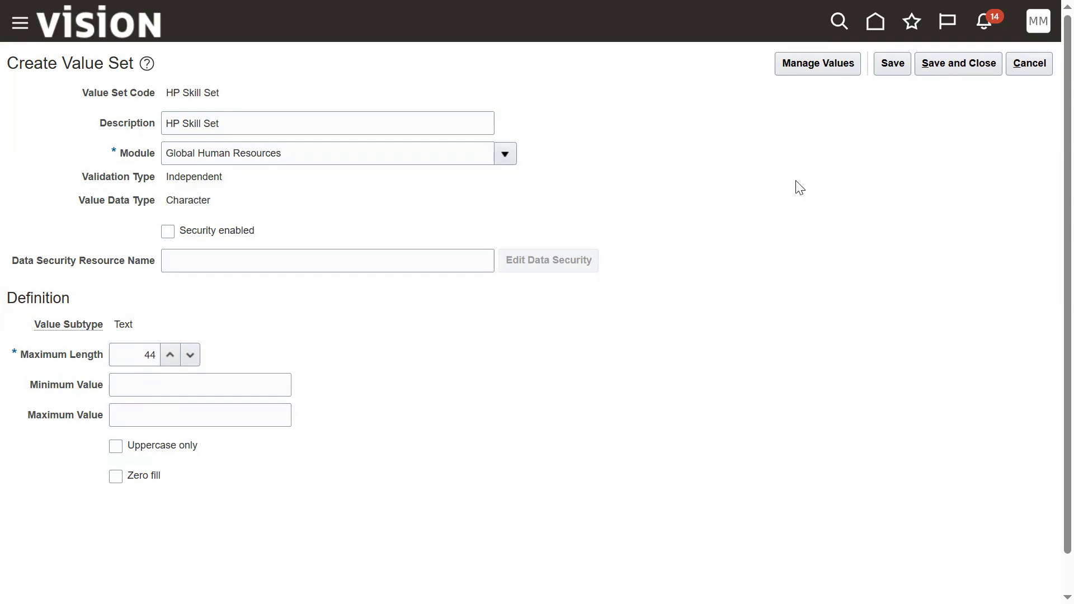
click(817, 73)
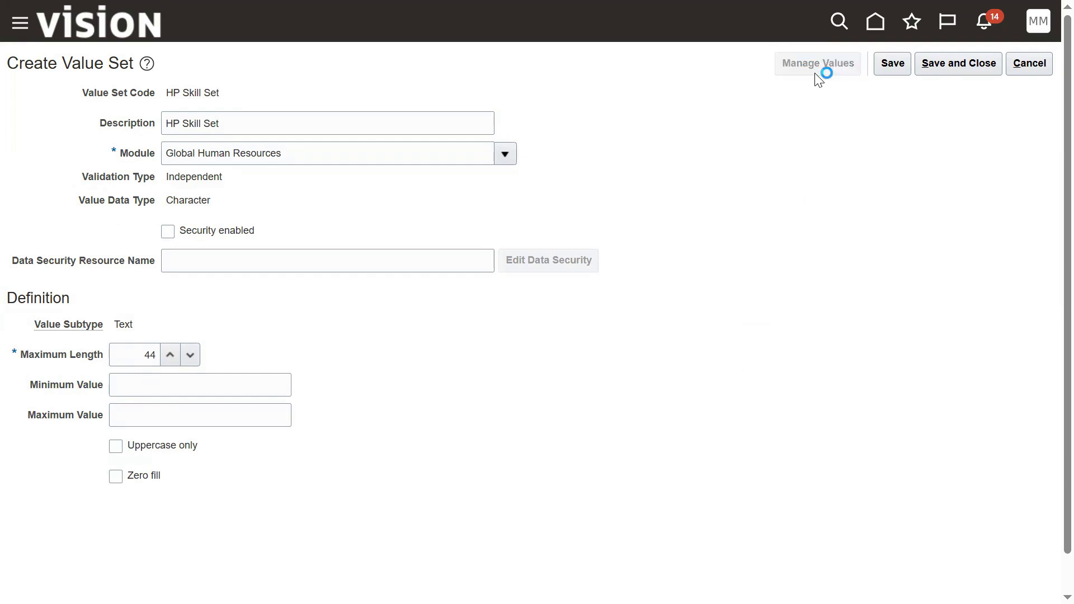
click(199, 311)
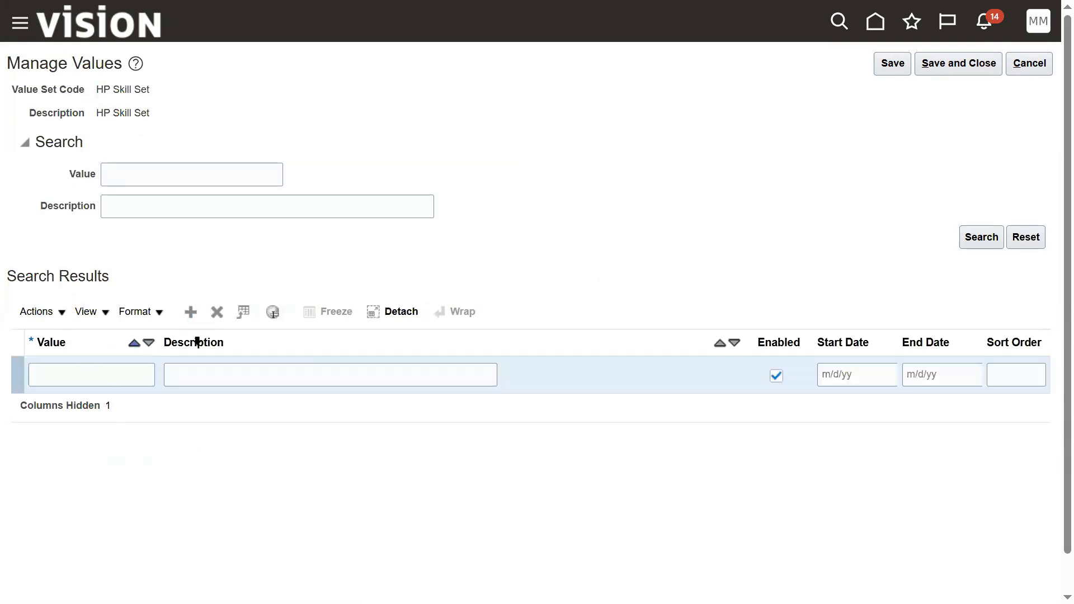
Step: Check the Excel notes in cells J38:J43, then return to Oracle Fusion
key(alt+Tab)
key(alt+Tab)
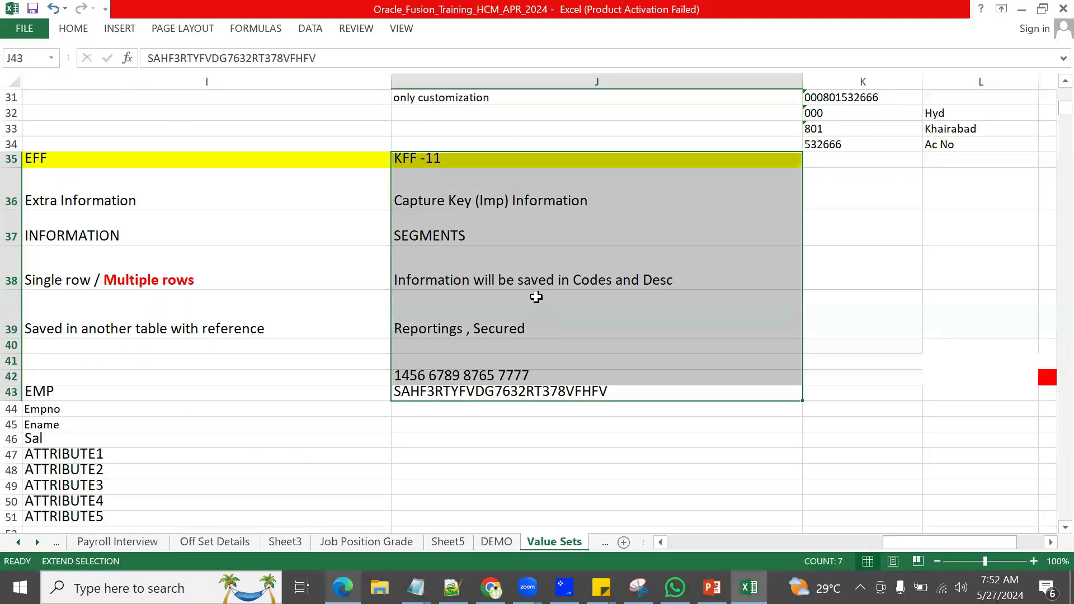
click(591, 277)
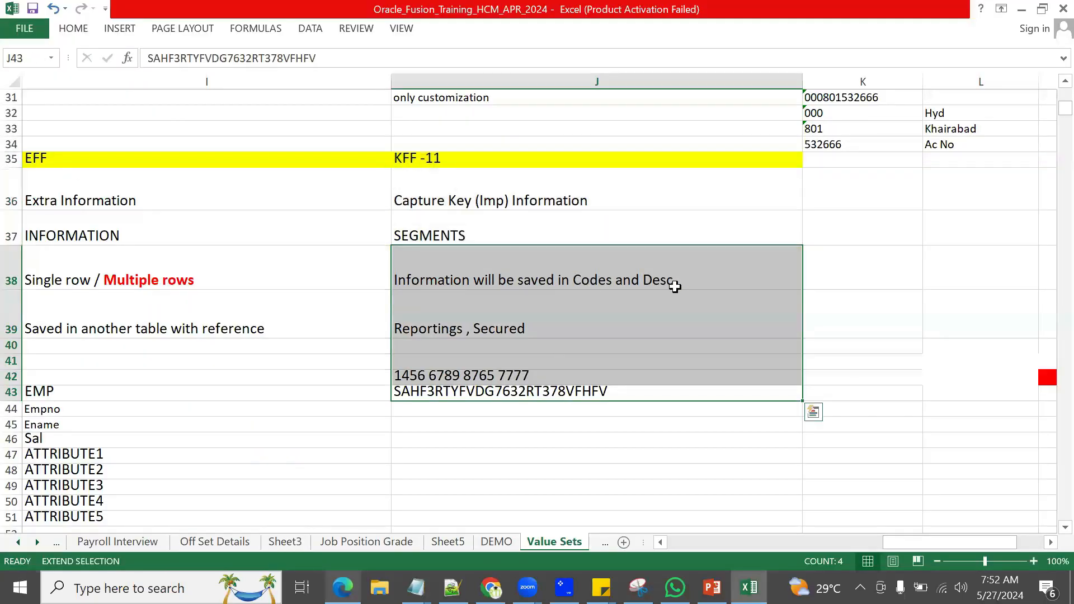
key(alt+Tab)
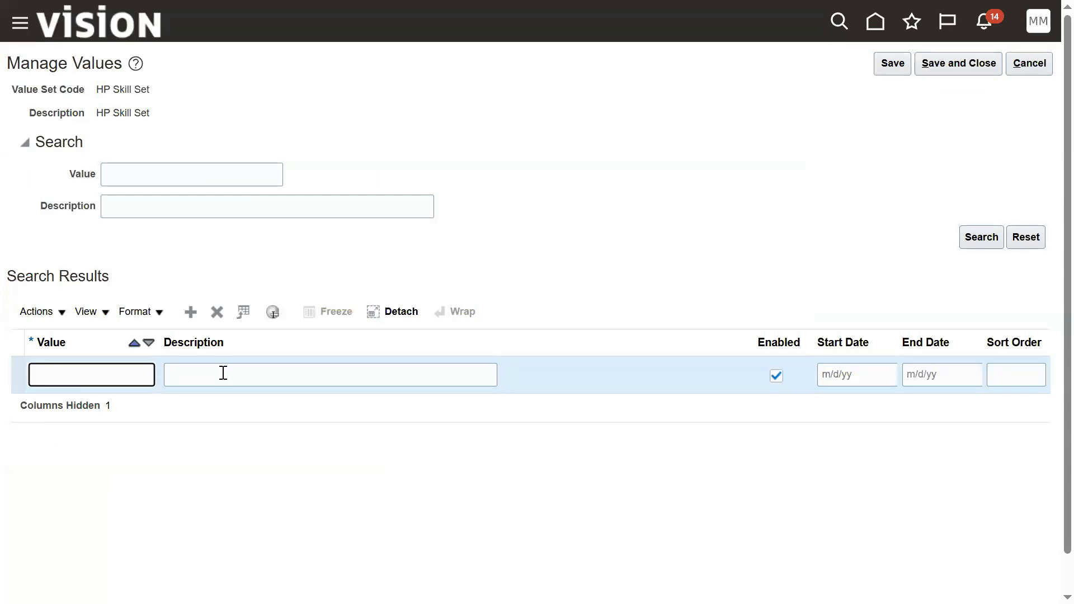
Step: Add values ORA (Oracle Cloud) and SAP (SAP ERP Cloud)
text(ORA)
key(Tab)
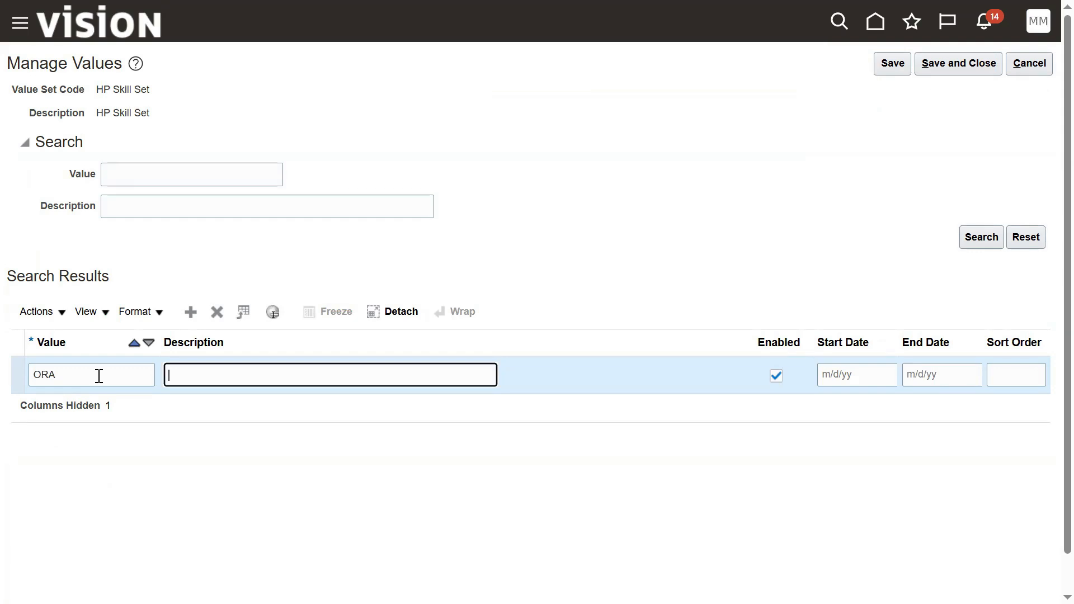
text(Oracle Cloud)
click(190, 311)
click(96, 377)
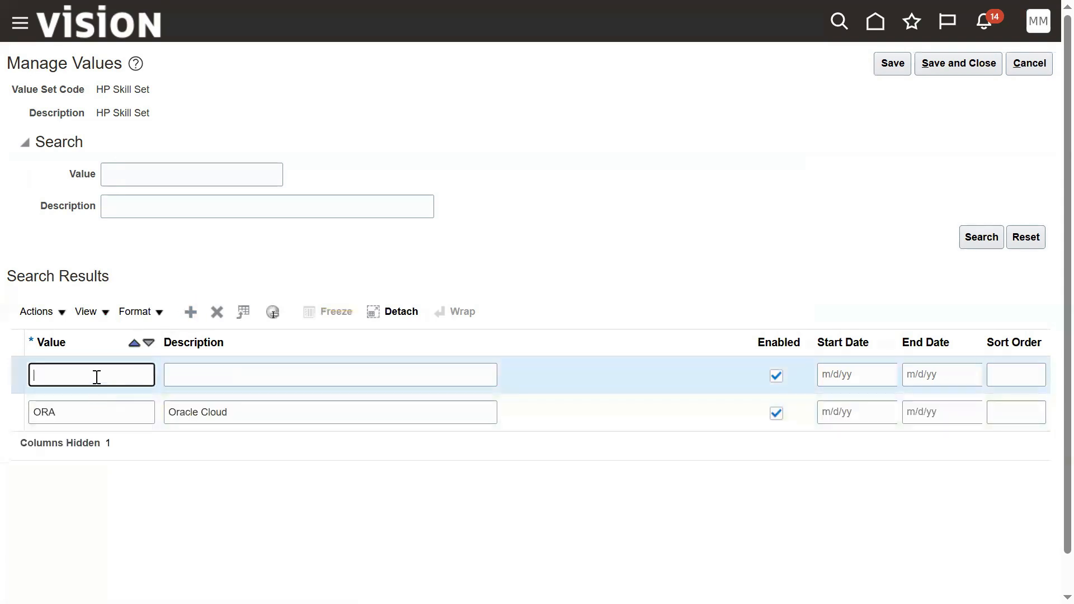
text(SAP)
key(Tab)
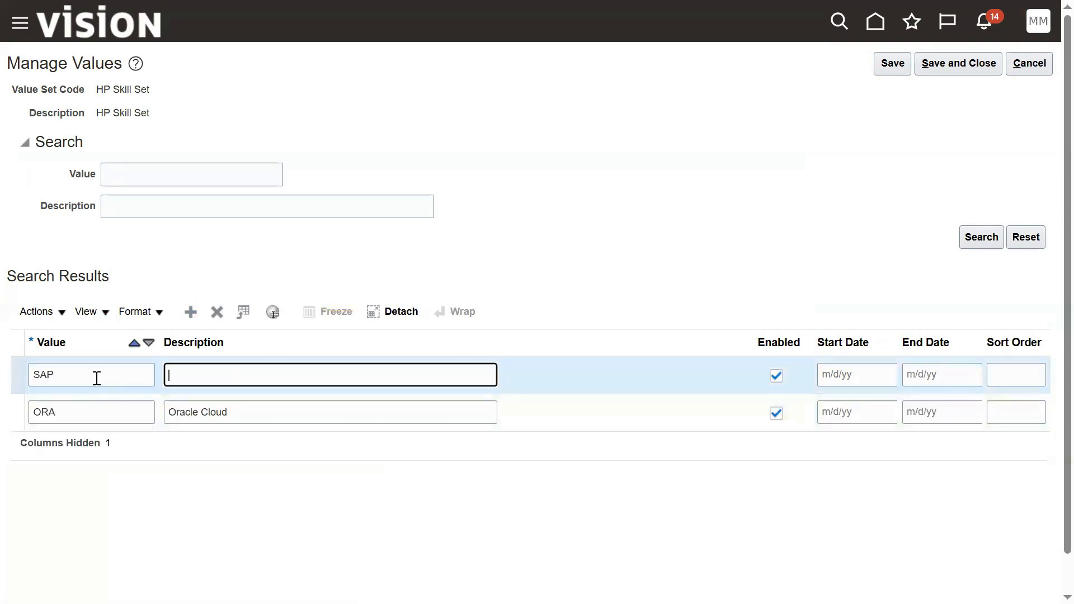
text(SAP ERP Cloud)
Step: Add MICROSOFT (Microsoft Dynamics Cloud) and GCP (Google Cloud Provider), then save and close
click(192, 313)
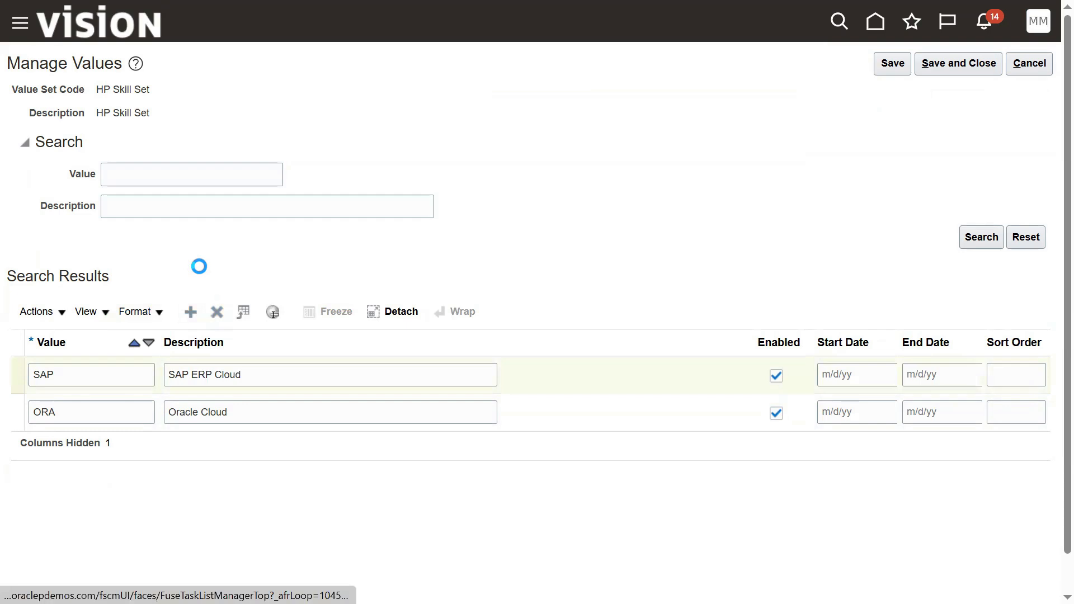
text(MICROSOFT)
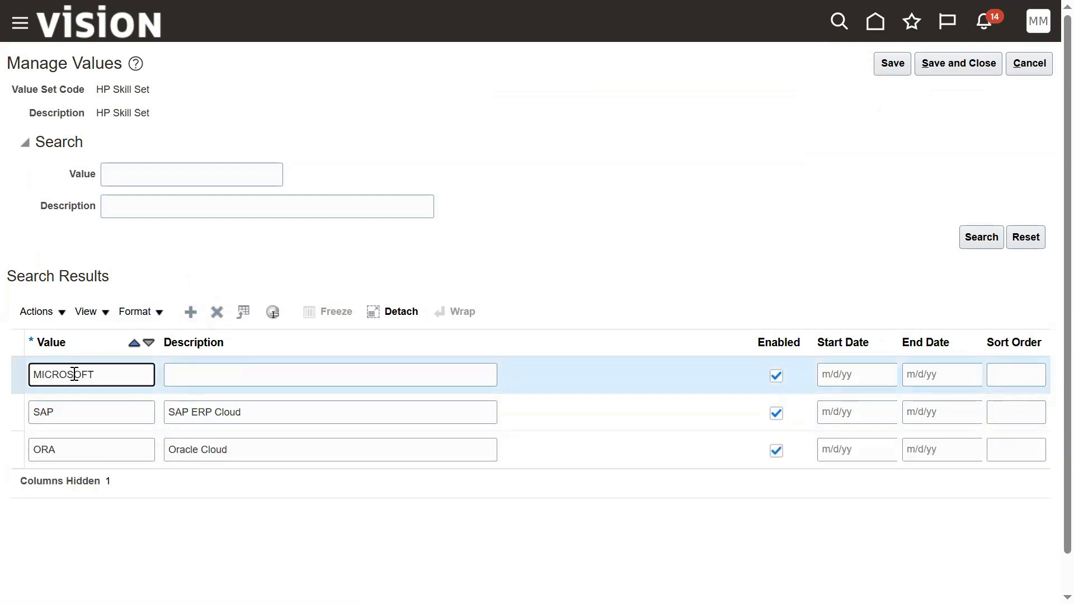
key(Tab)
text(Microsof)
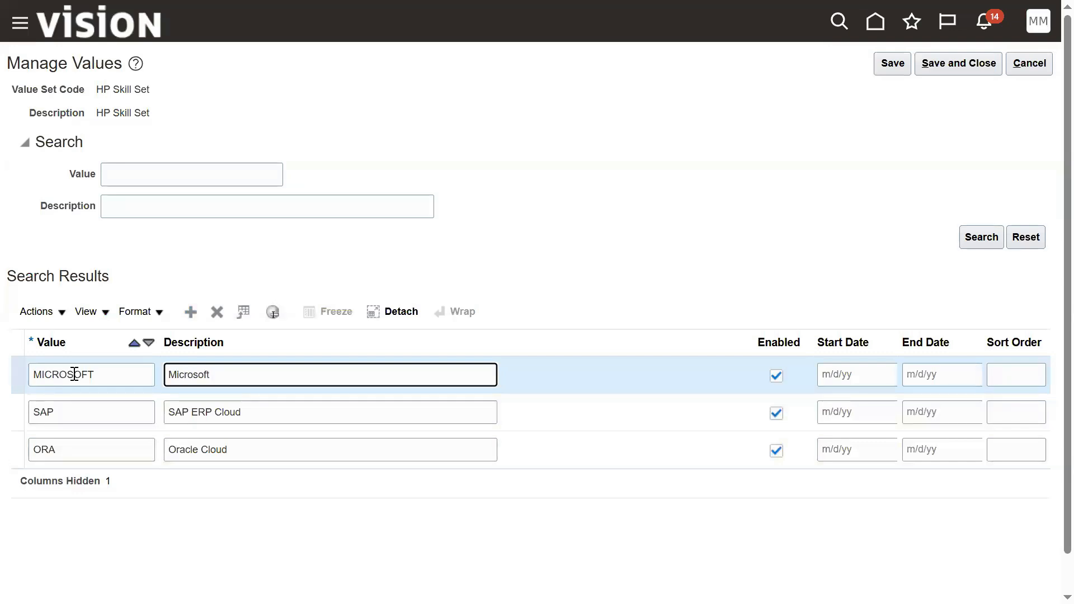
text(t Dynamics Cloud)
click(192, 308)
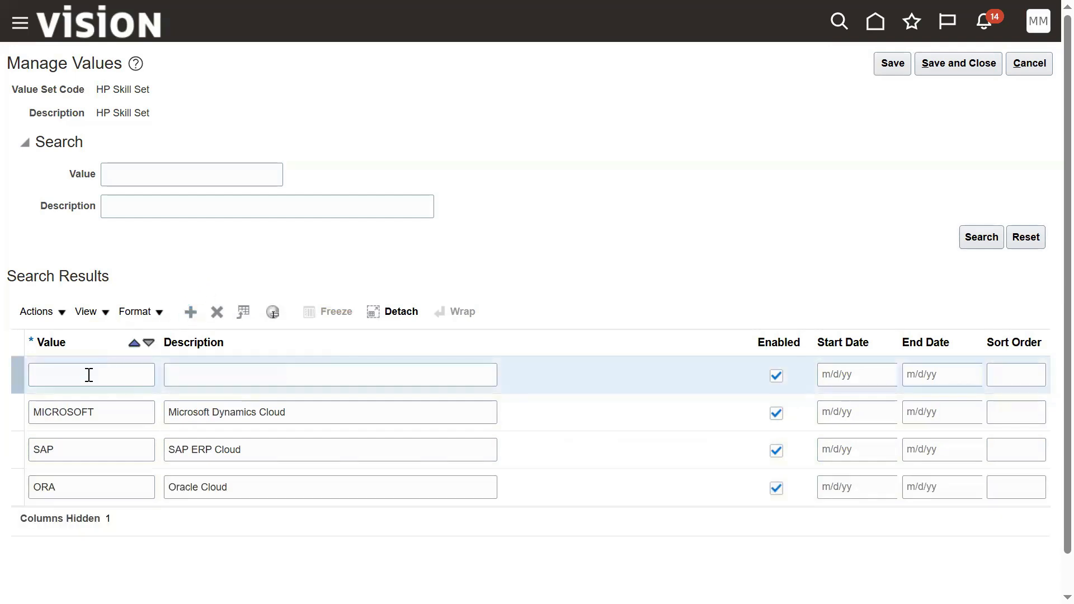
click(89, 376)
key(Tab)
text(Google Cloud)
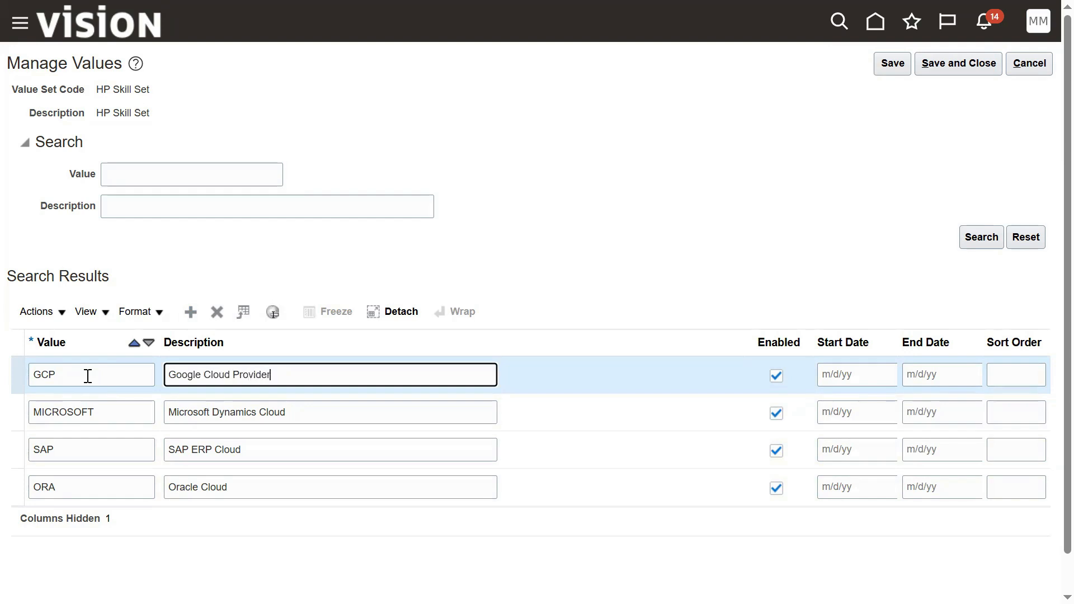
click(892, 64)
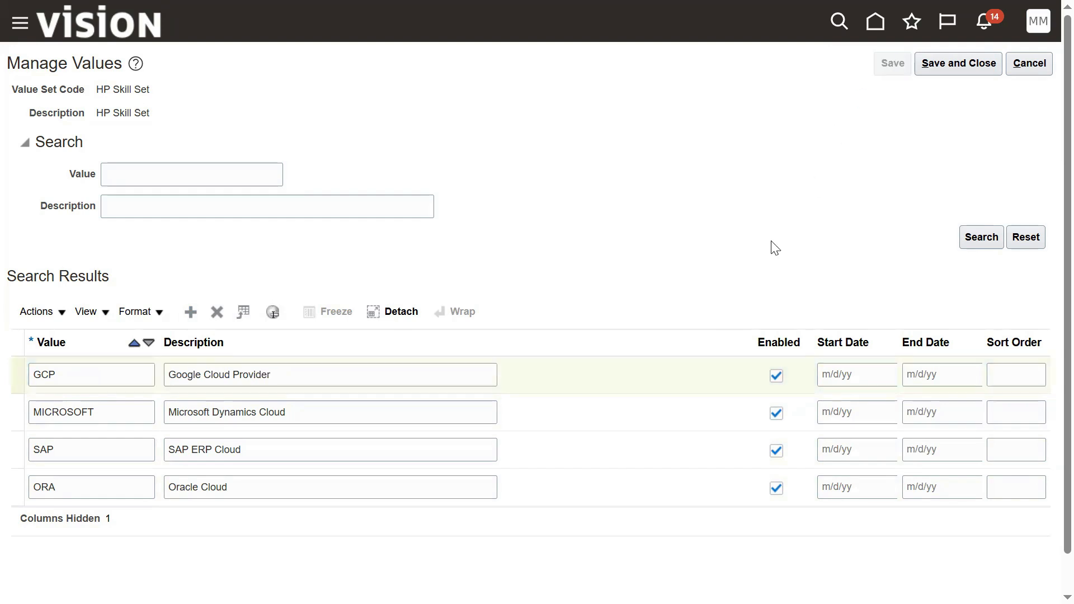
click(930, 66)
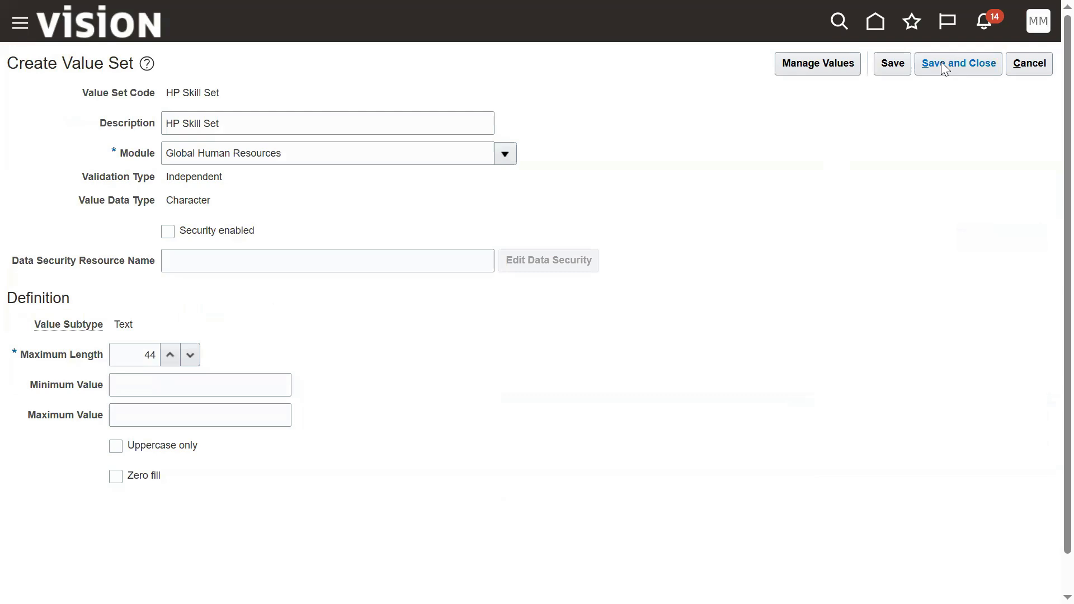
Step: Start a new value set with code and description HP Country, module Global Human Resources
click(943, 65)
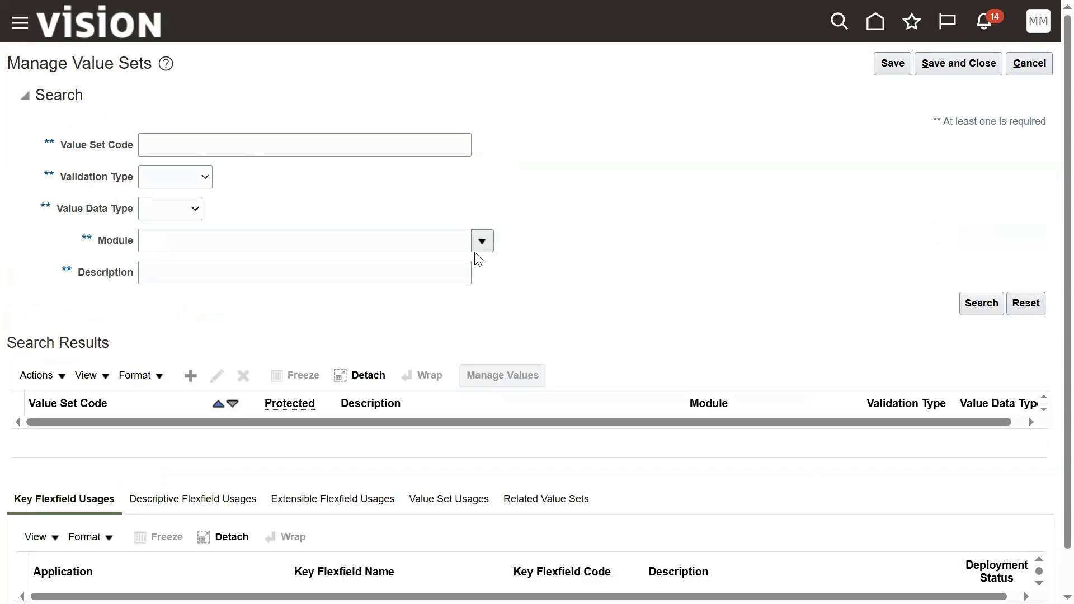
click(191, 375)
click(294, 99)
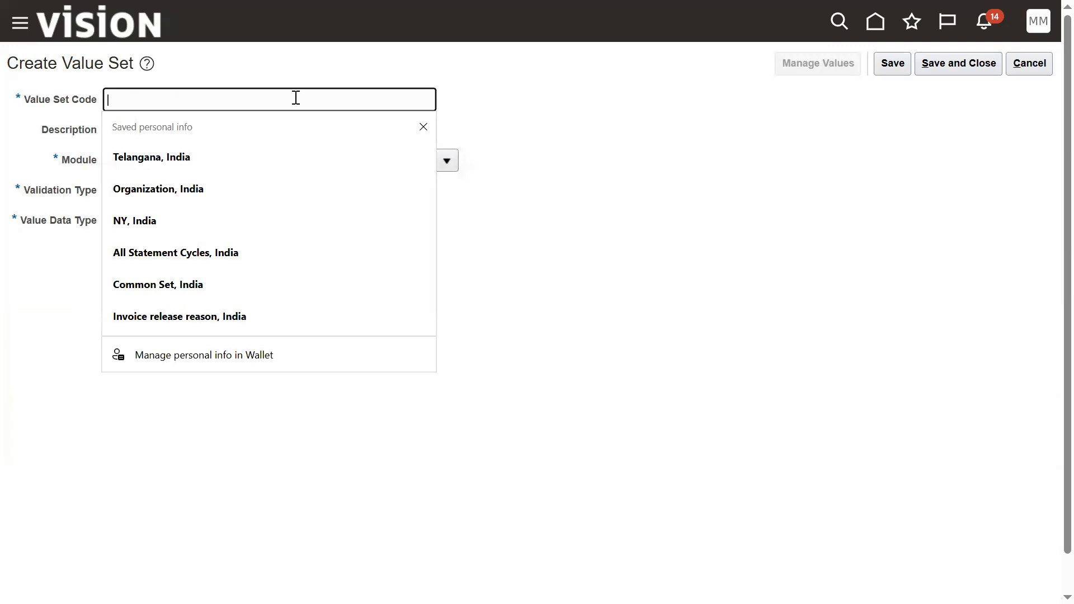
text(HP )
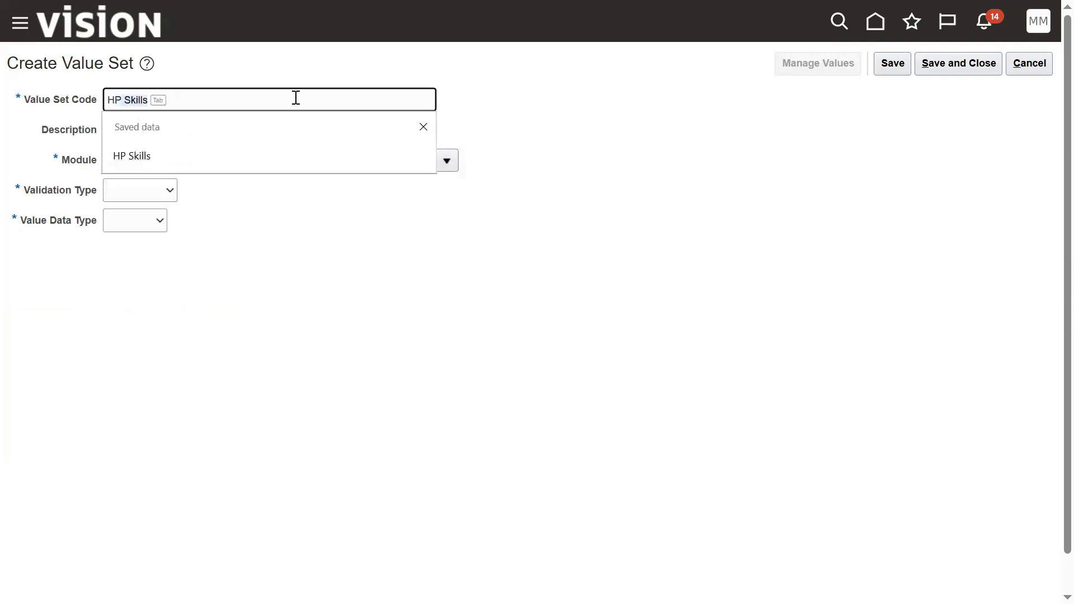
text(Count)
key(ctrl+a)
key(ctrl+c)
key(Tab)
key(ctrl+v)
key(Tab)
click(447, 160)
click(403, 215)
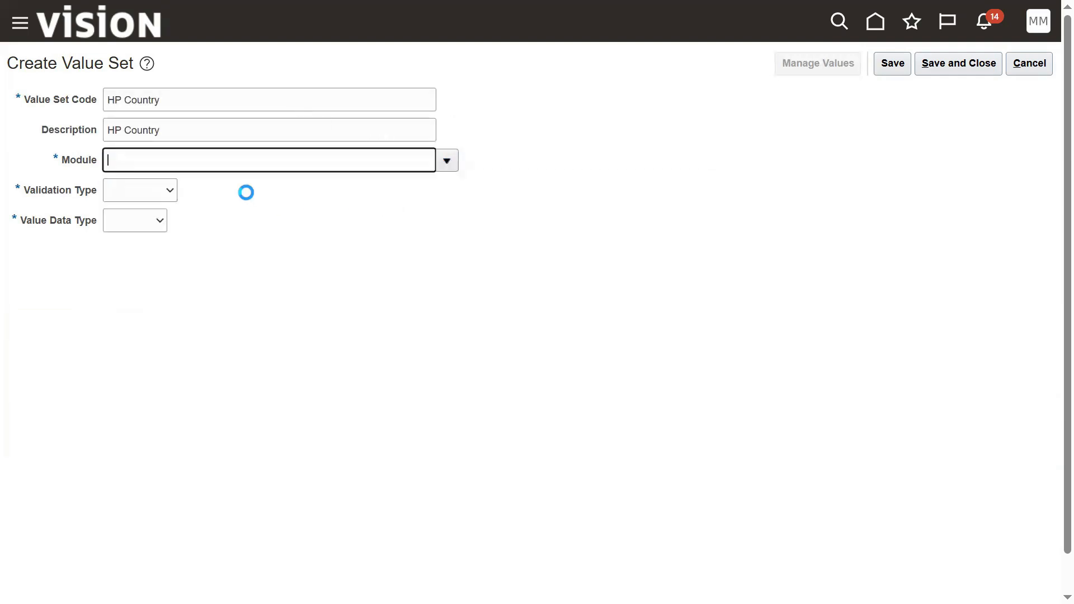
Step: Make HP Country Independent, Character, Text with maximum length 44, and save it
click(170, 191)
click(151, 236)
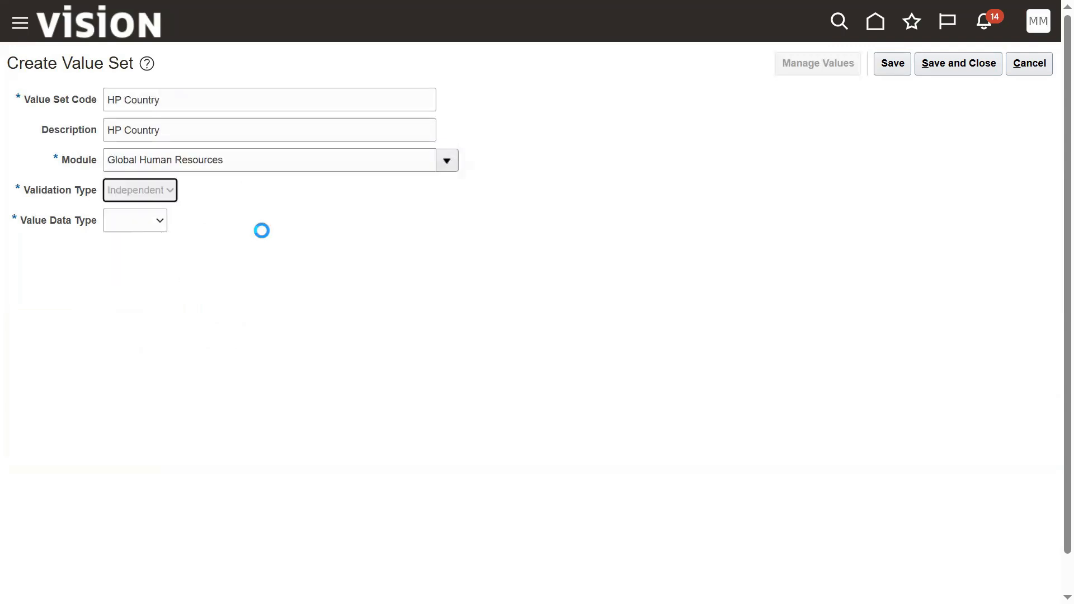
click(216, 222)
click(205, 259)
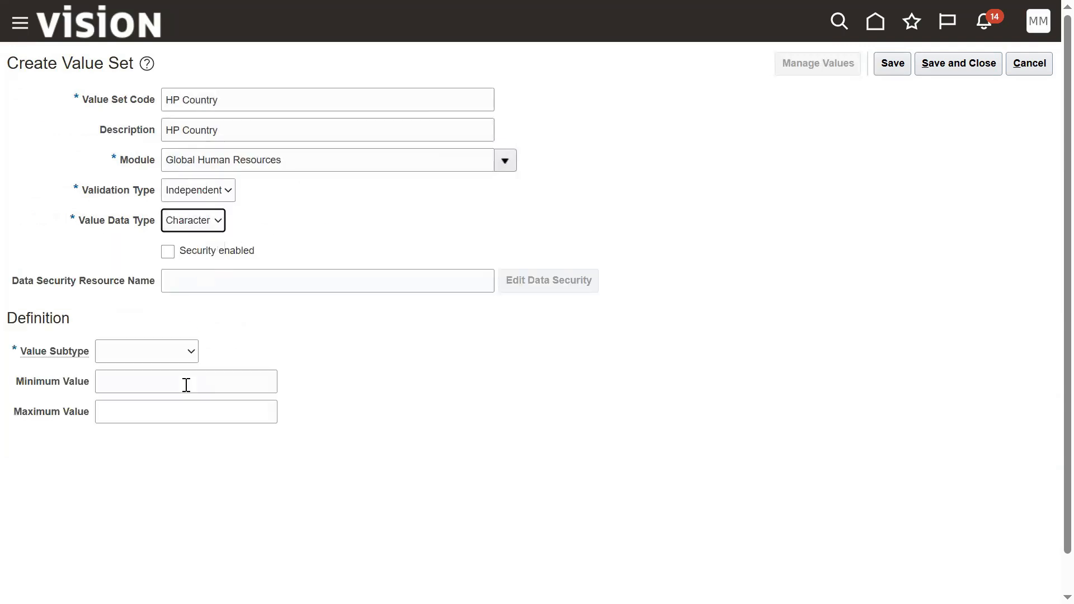
click(170, 354)
click(148, 386)
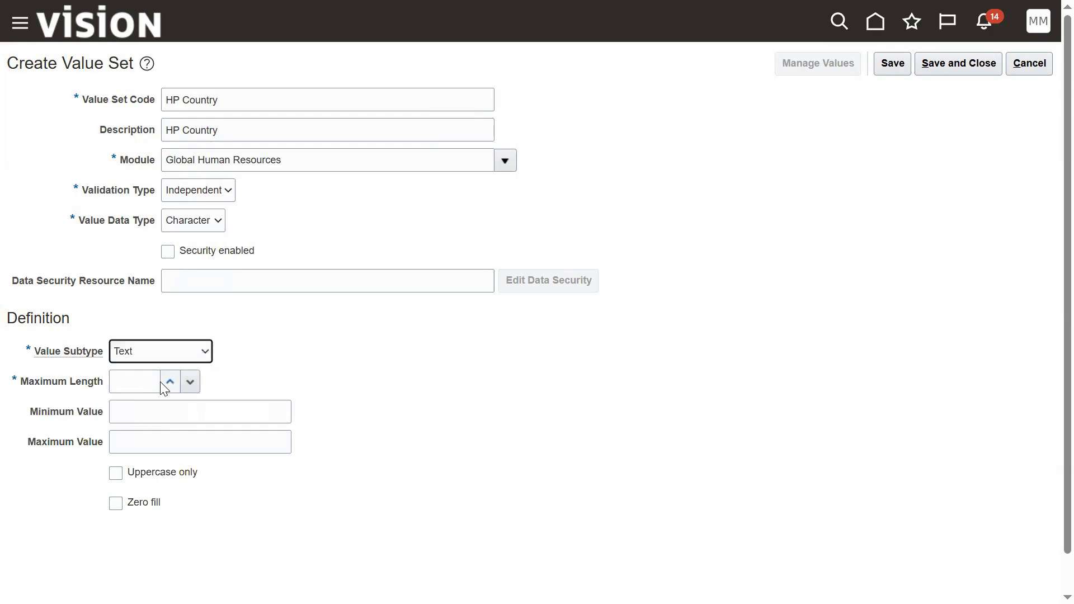
click(149, 381)
text(44)
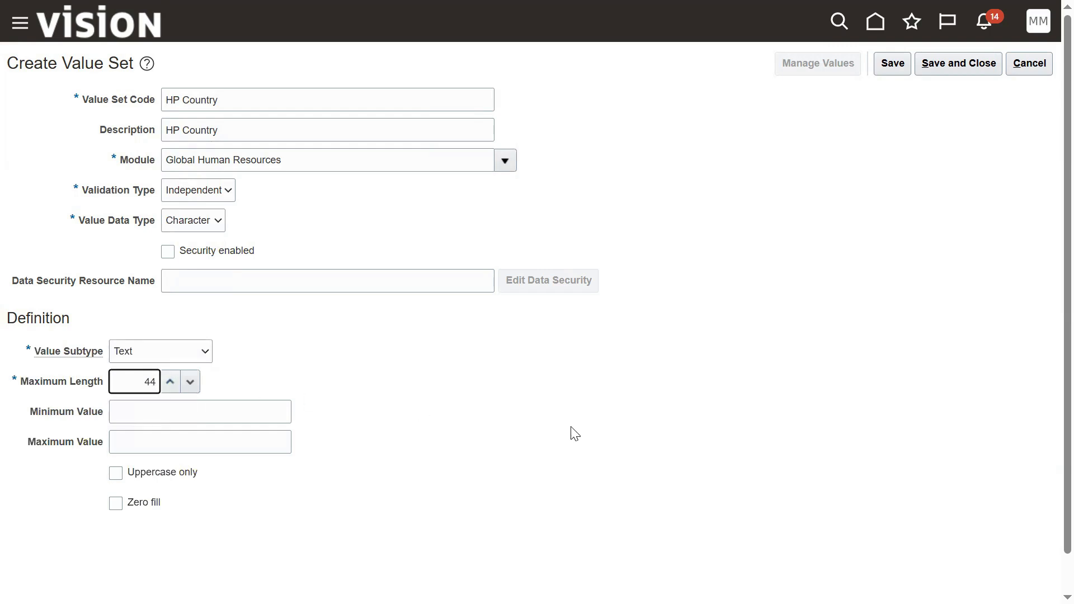
click(724, 396)
click(877, 68)
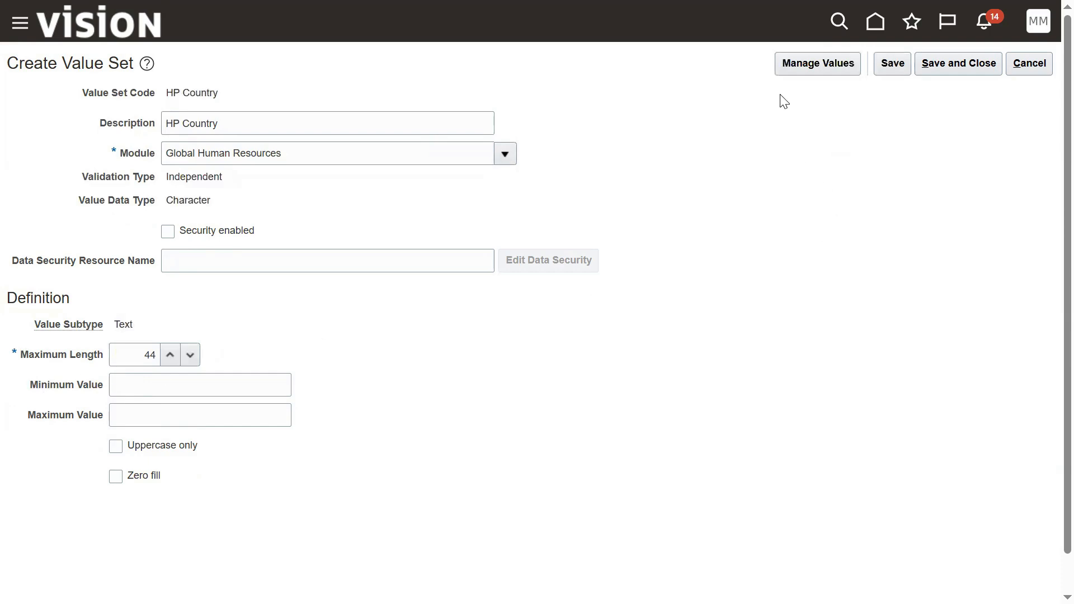
Step: Add country values IND (India), US (United States) and UK (United Kingdom) to HP Country
click(798, 69)
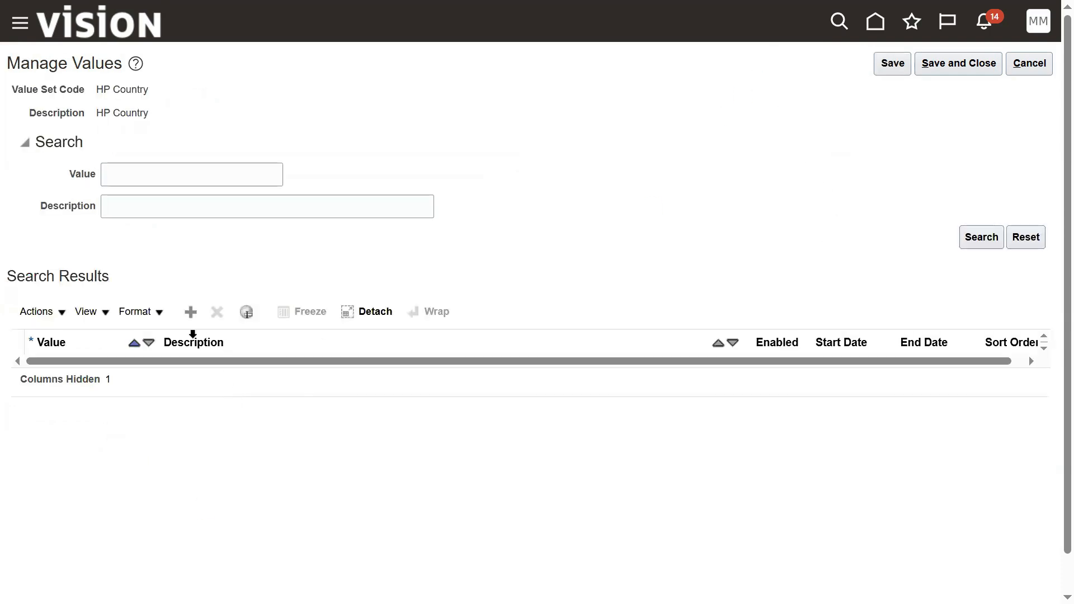
click(191, 313)
click(65, 374)
text(IND)
key(Tab)
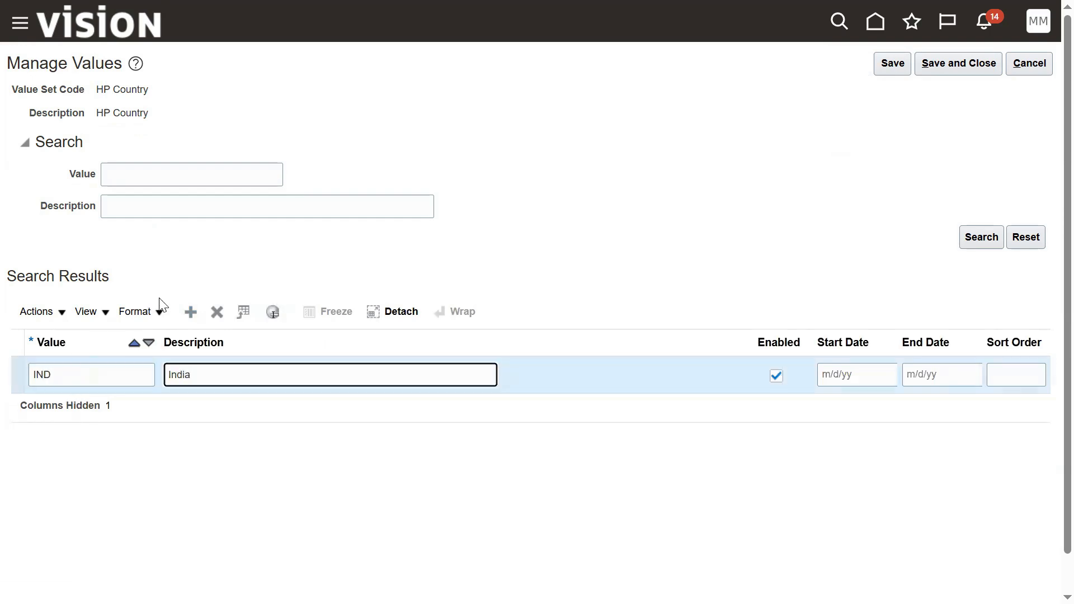
click(190, 311)
click(99, 370)
text(US)
key(Tab)
text(United Ata)
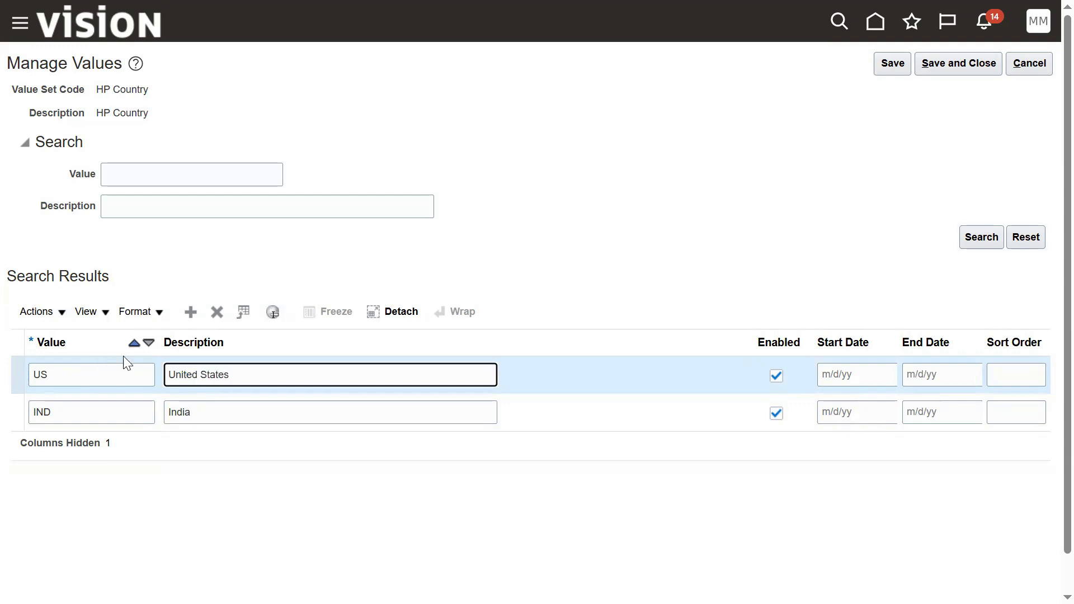
click(189, 315)
click(107, 368)
text(UK)
key(Tab)
text(United Kingdo)
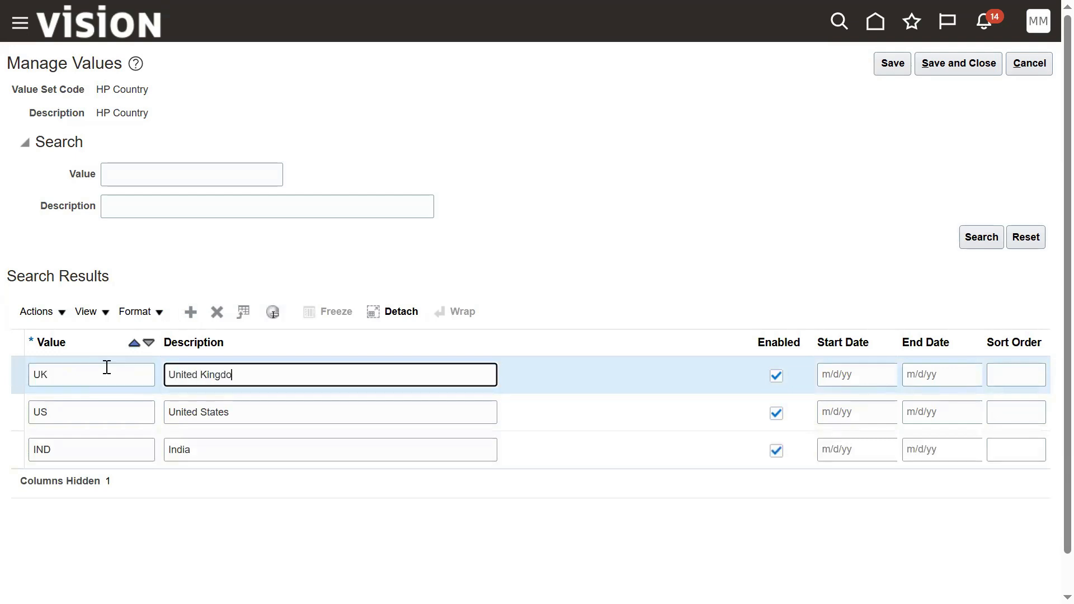
Step: Save the three country values and close back to the value sets list
click(891, 70)
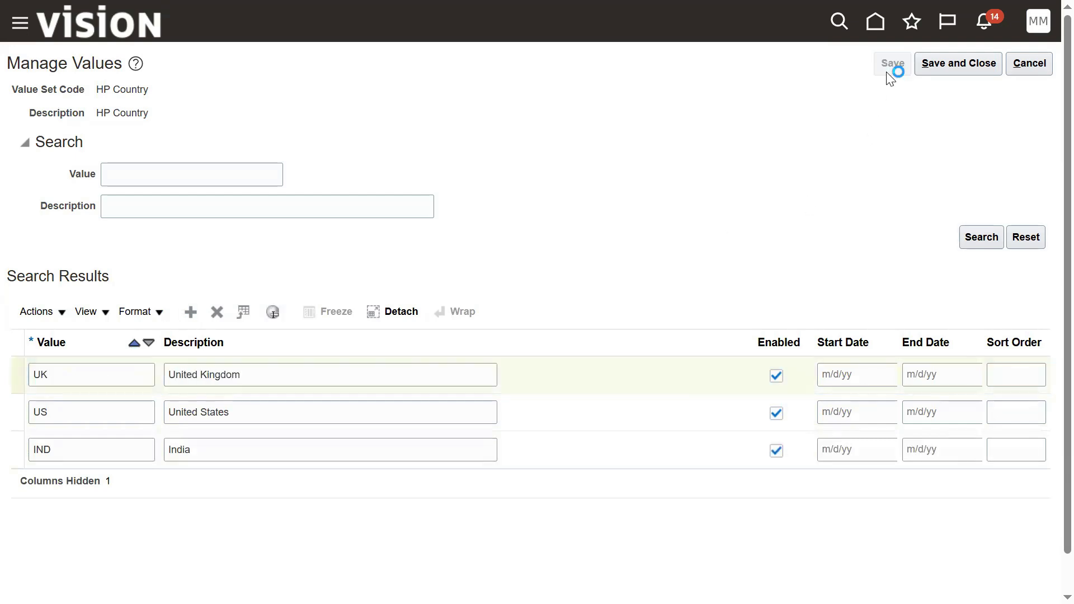
click(945, 63)
click(942, 64)
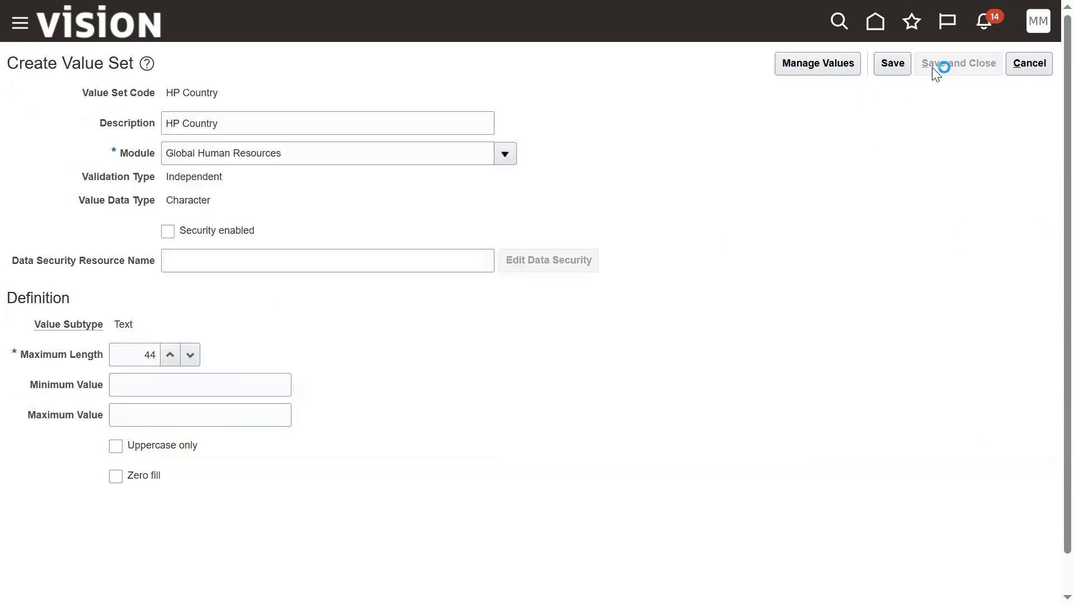
Step: Search value set codes for HP and select HP Country from the results
click(336, 137)
text(HP)
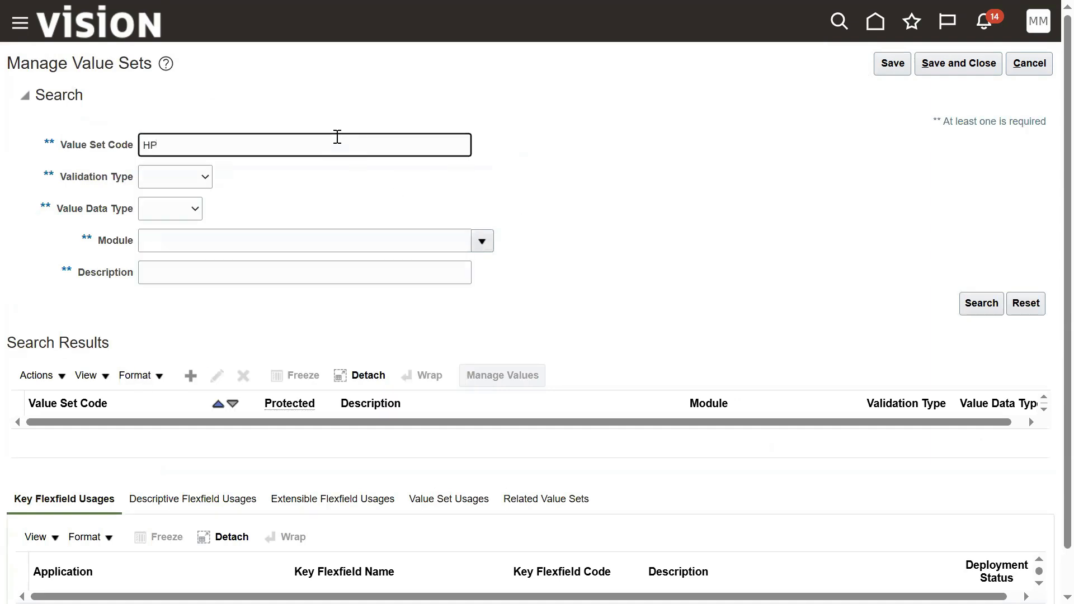
key(Return)
click(146, 461)
click(148, 428)
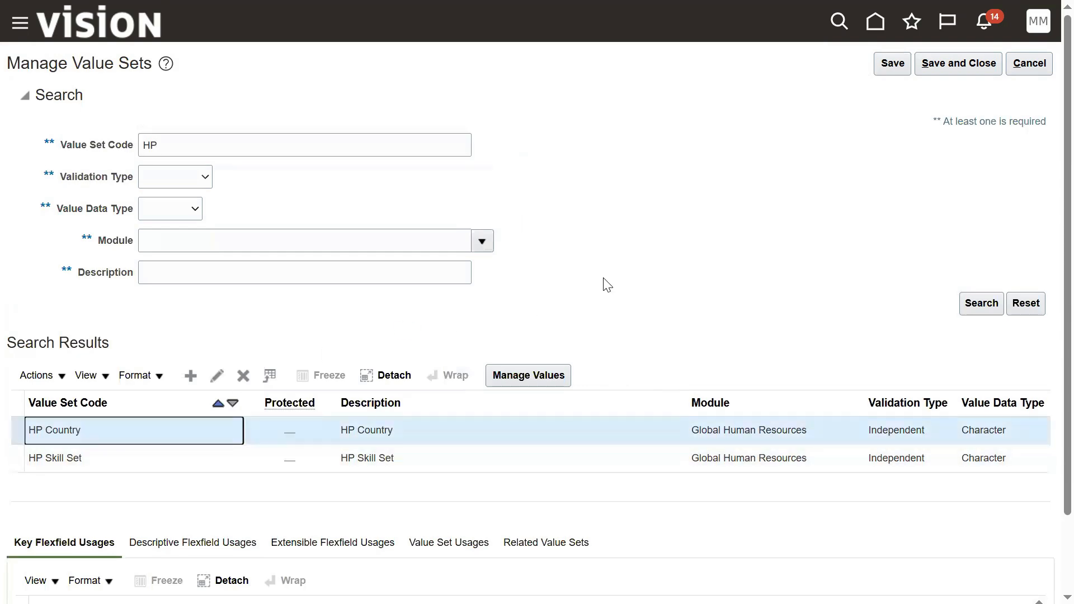
key(alt+Tab)
key(alt+Tab)
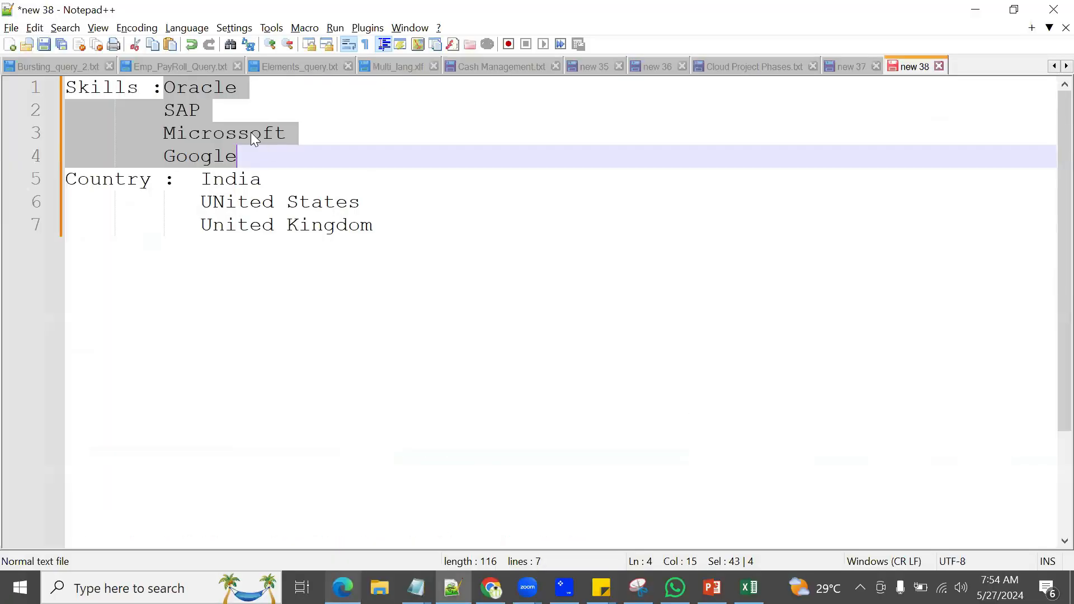
drag(162, 88, 66, 88)
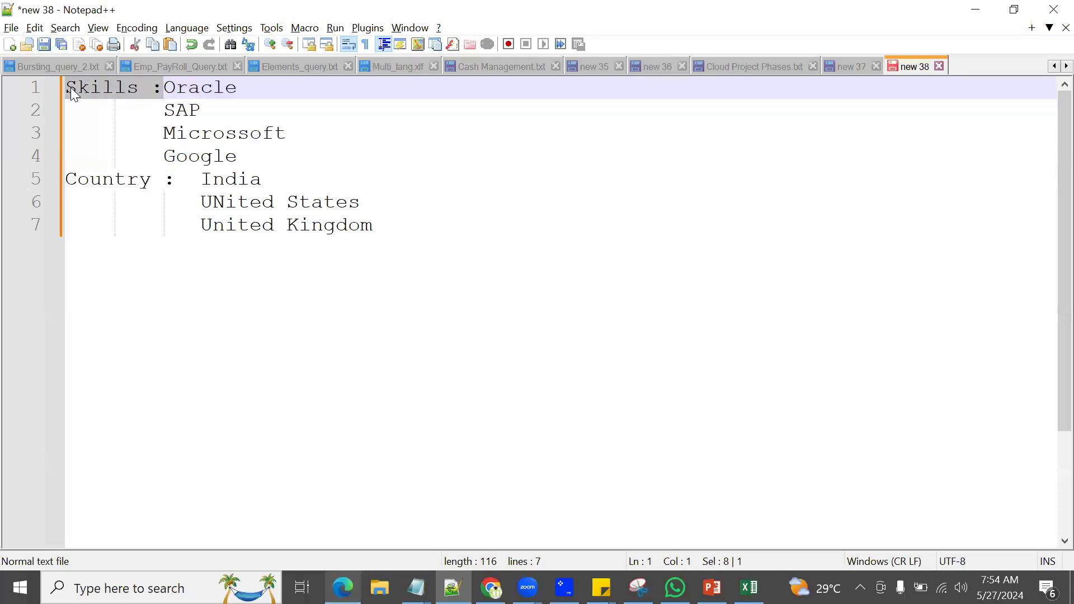
key(alt+Tab)
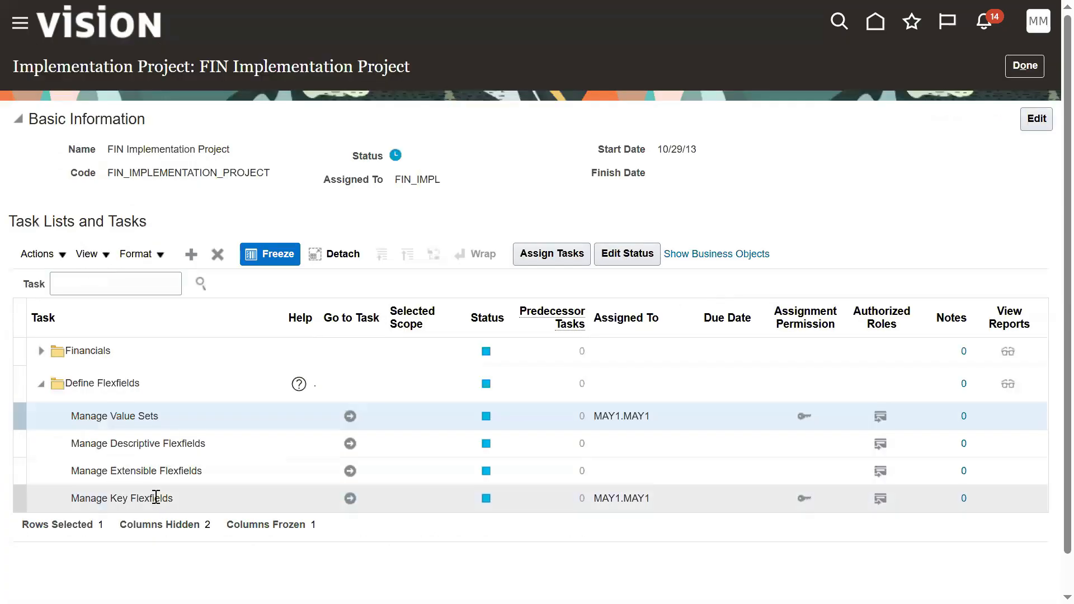
Step: Search all key flexfields and select the People Group Flexfield (PPG)
click(158, 499)
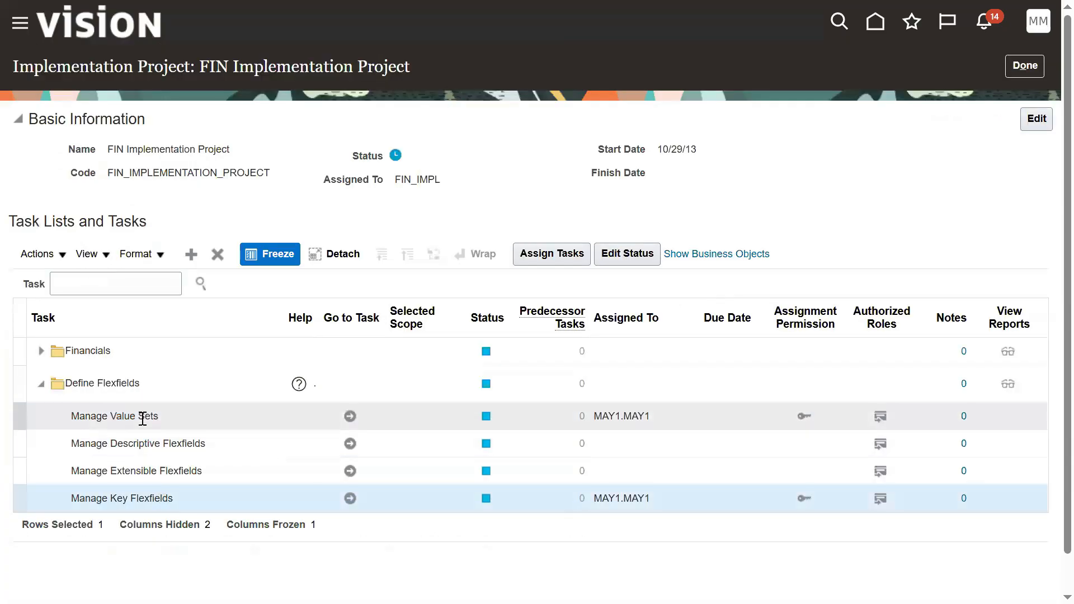
click(350, 499)
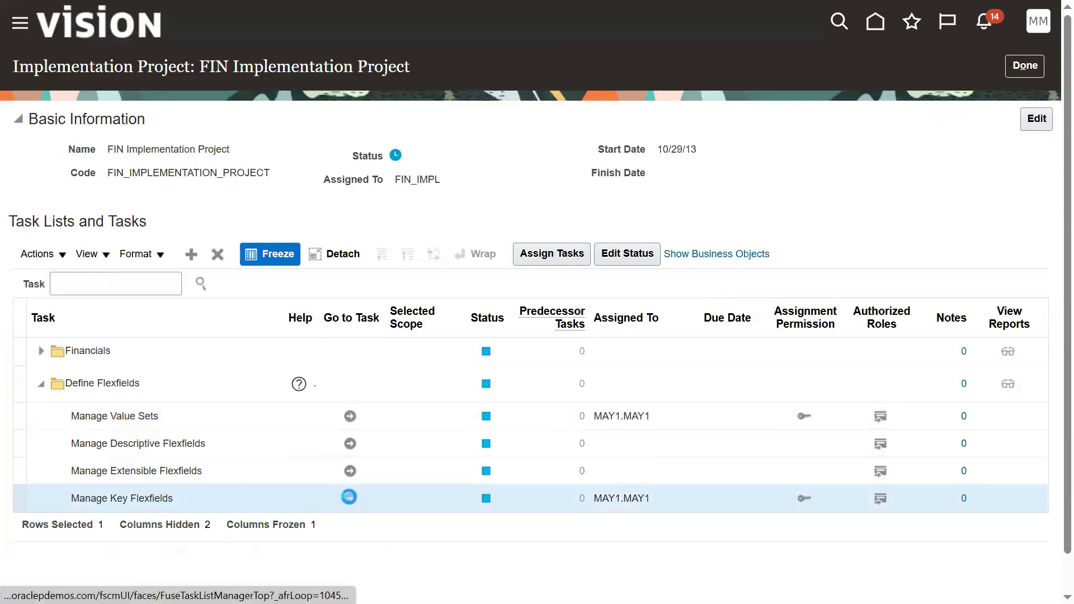
click(974, 222)
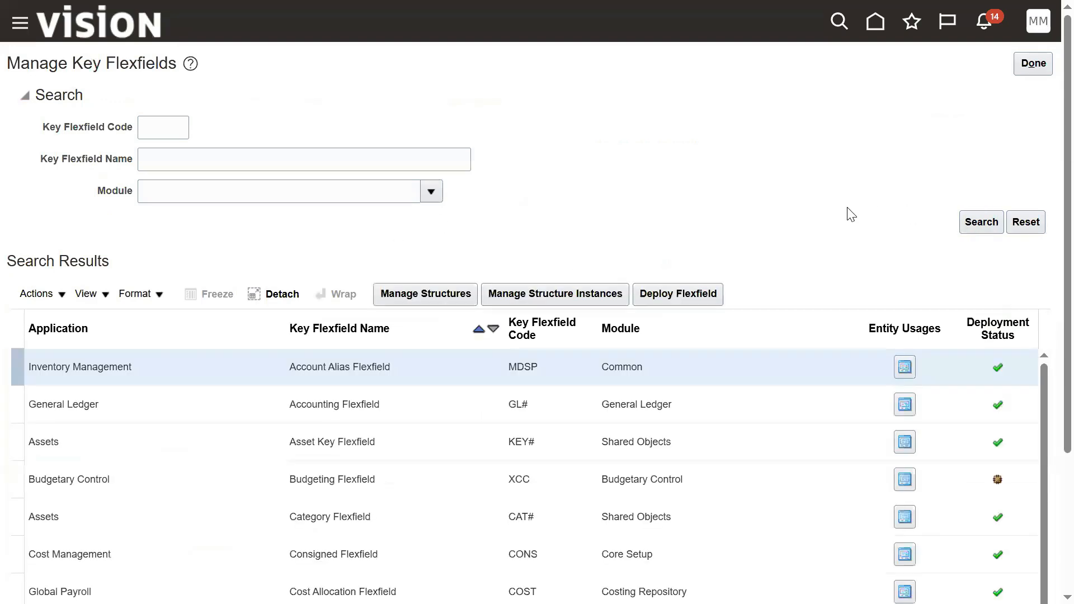
scroll(1050, 430, down, 3)
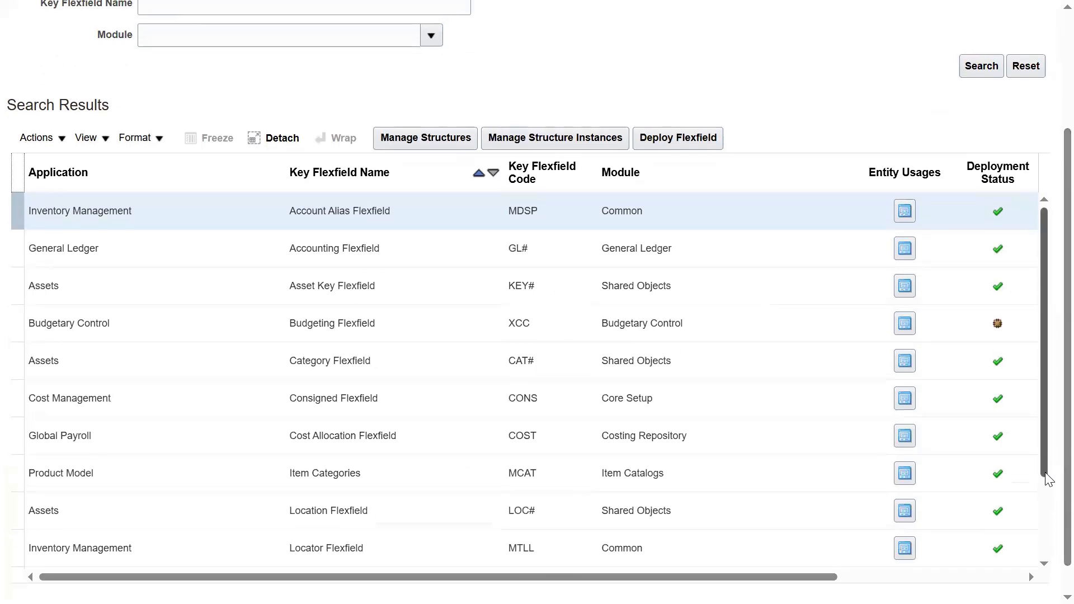
scroll(1046, 531, down, 2)
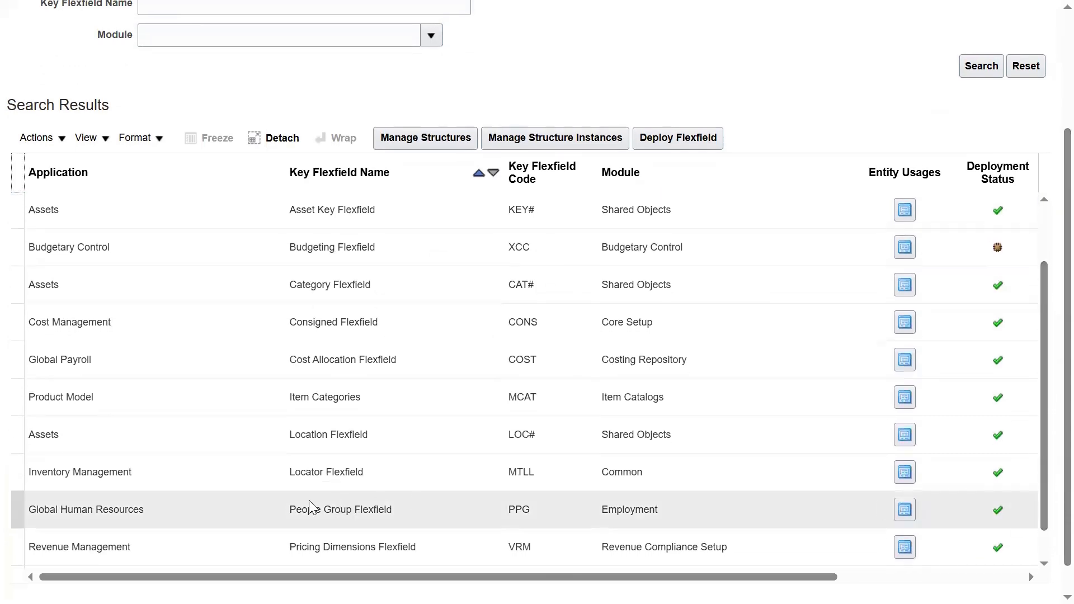
click(261, 506)
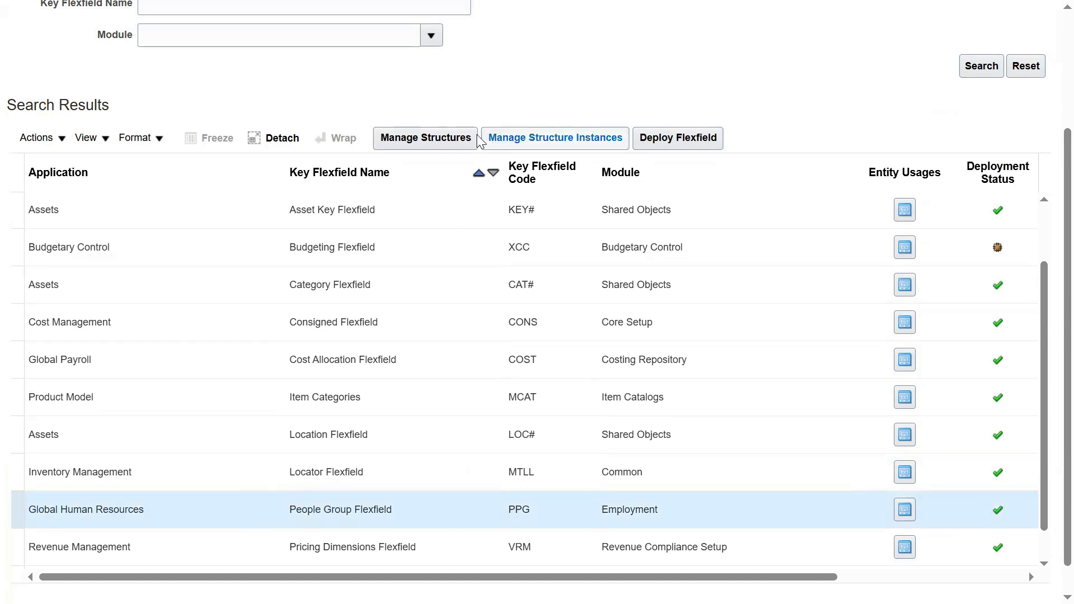
Step: List the existing People Group Flexfield structures and start creating a new structure
click(438, 138)
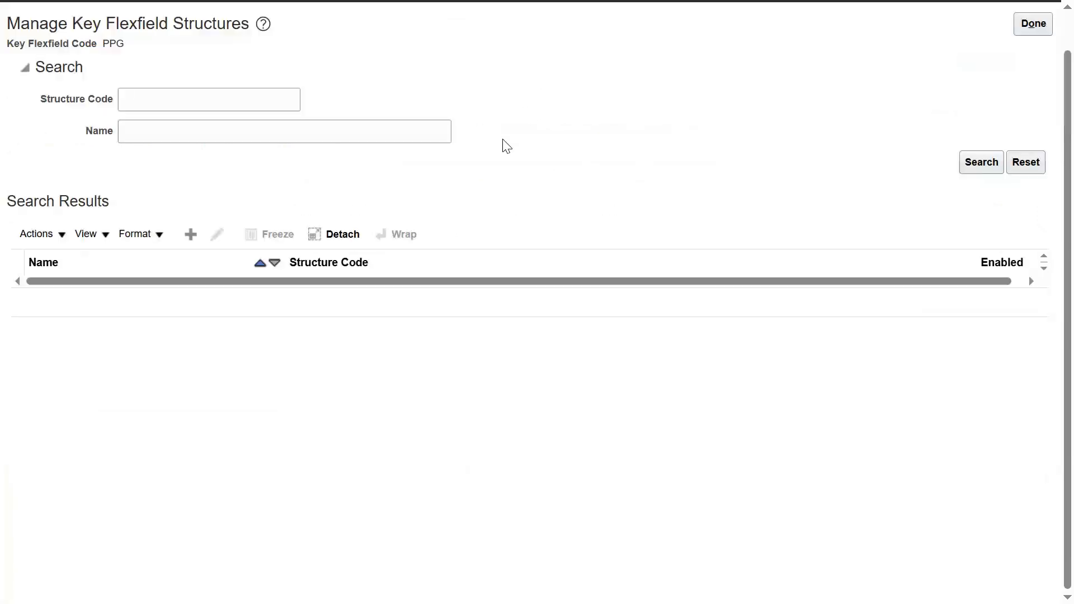
click(970, 168)
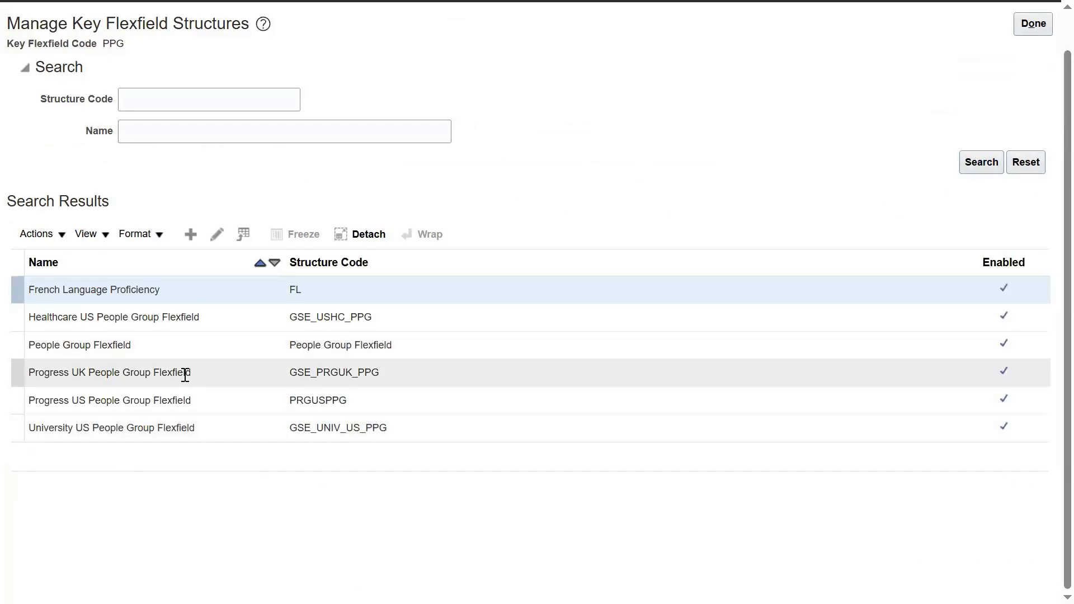
drag(173, 23, 247, 24)
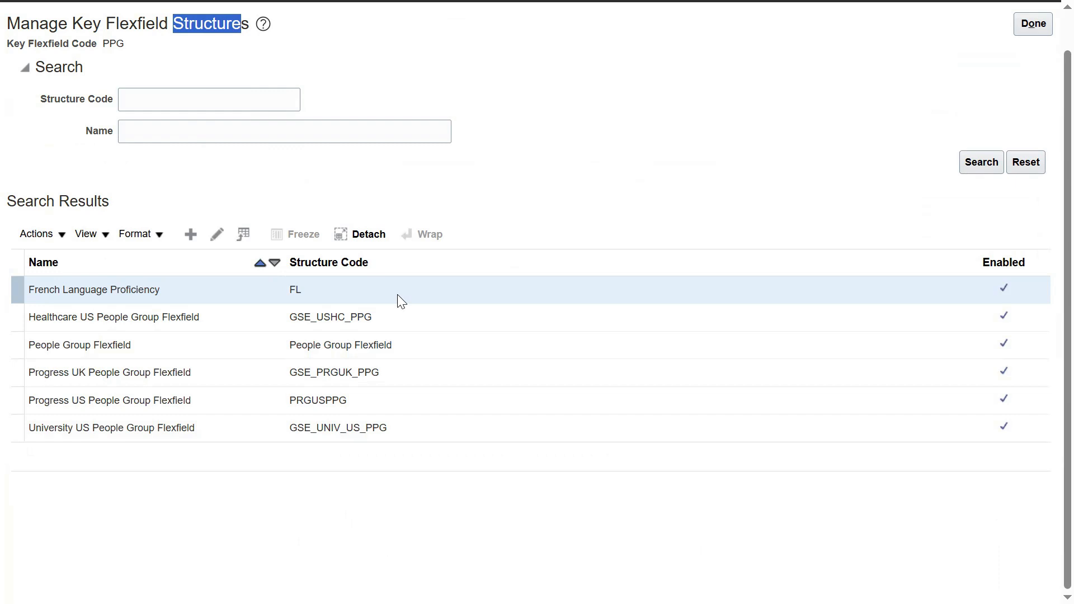
click(439, 186)
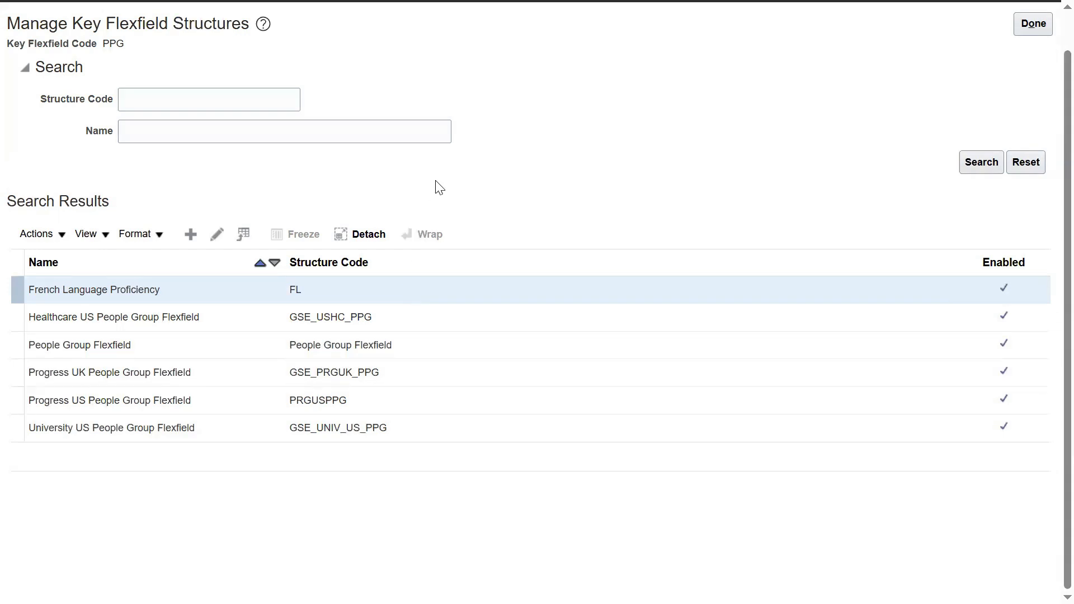
double_click(217, 23)
click(334, 165)
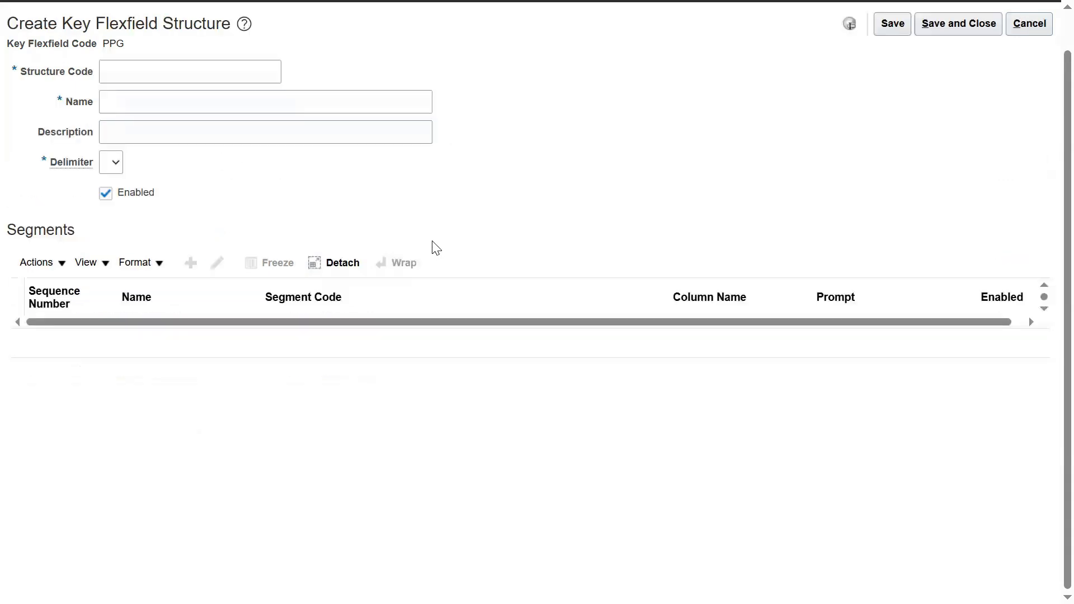
Step: Enter HP_PGKFF as the new structure code
drag(160, 23, 211, 28)
click(96, 211)
double_click(49, 232)
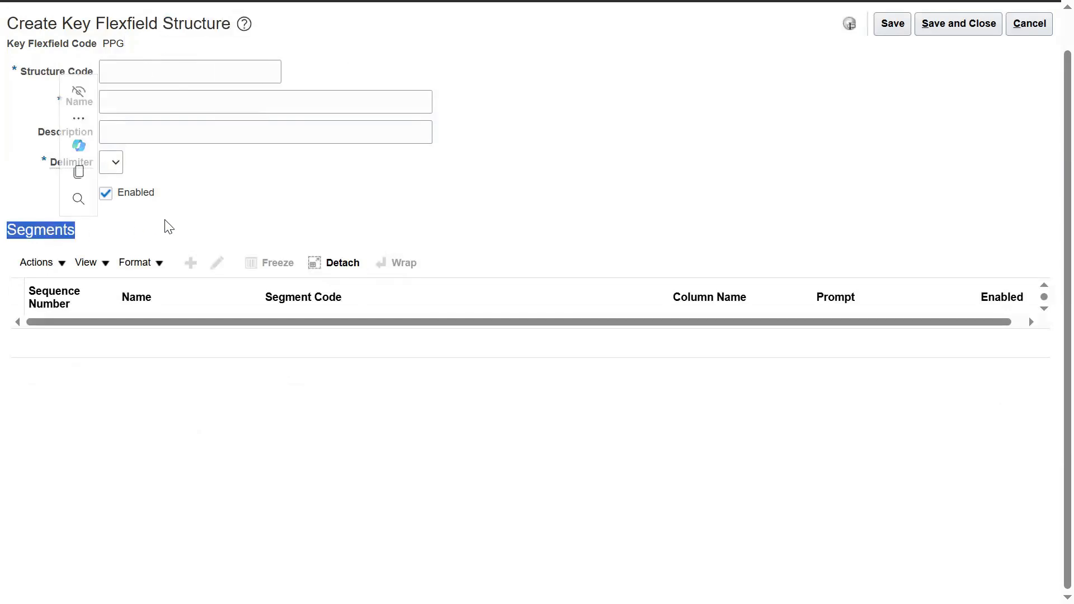
click(208, 69)
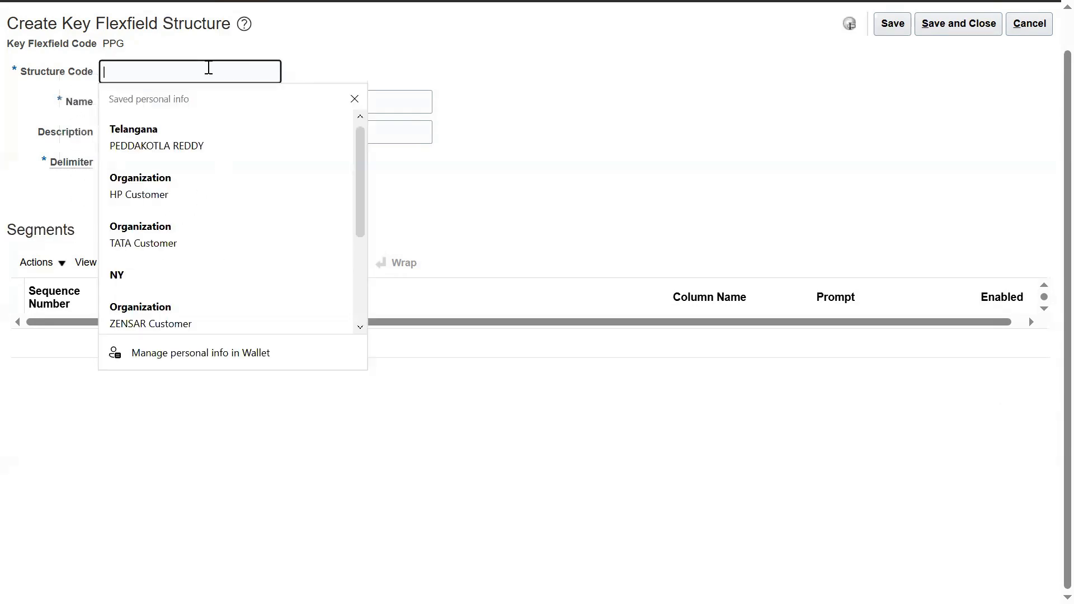
text(HP_PGK)
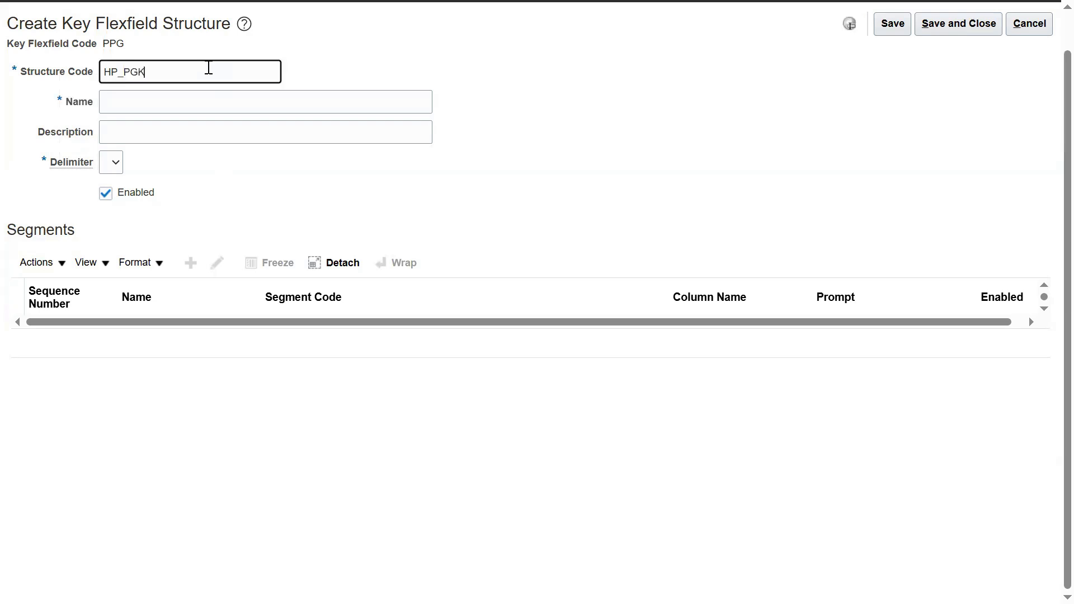
text(FF)
Step: Copy HP_PGKFF into Name and Description and choose the hyphen delimiter
key(ctrl+a)
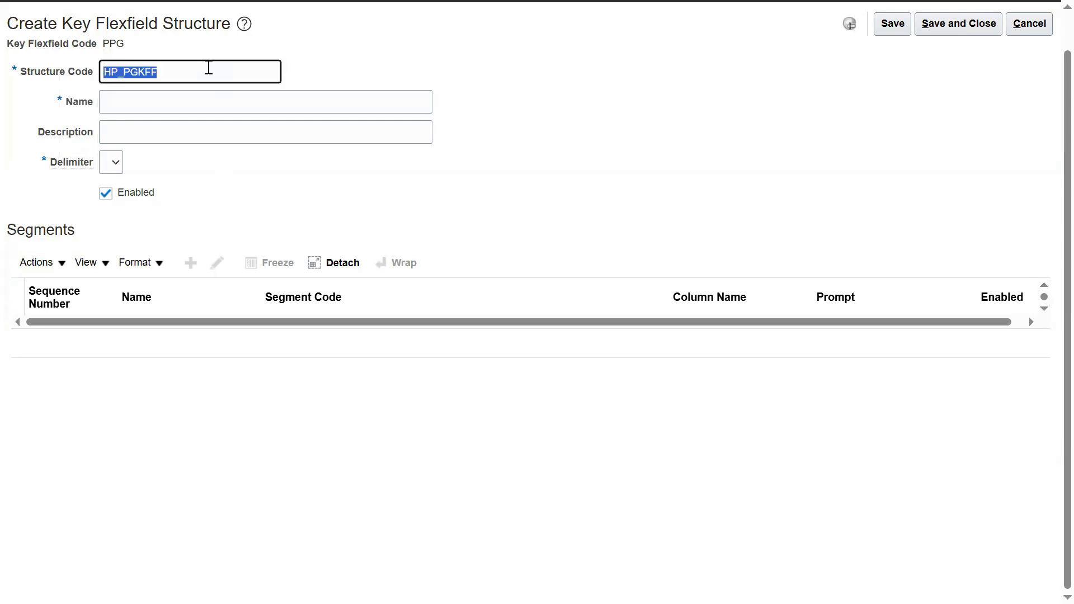
key(ctrl+c)
key(Tab)
key(ctrl+v)
key(Tab)
key(ctrl+v)
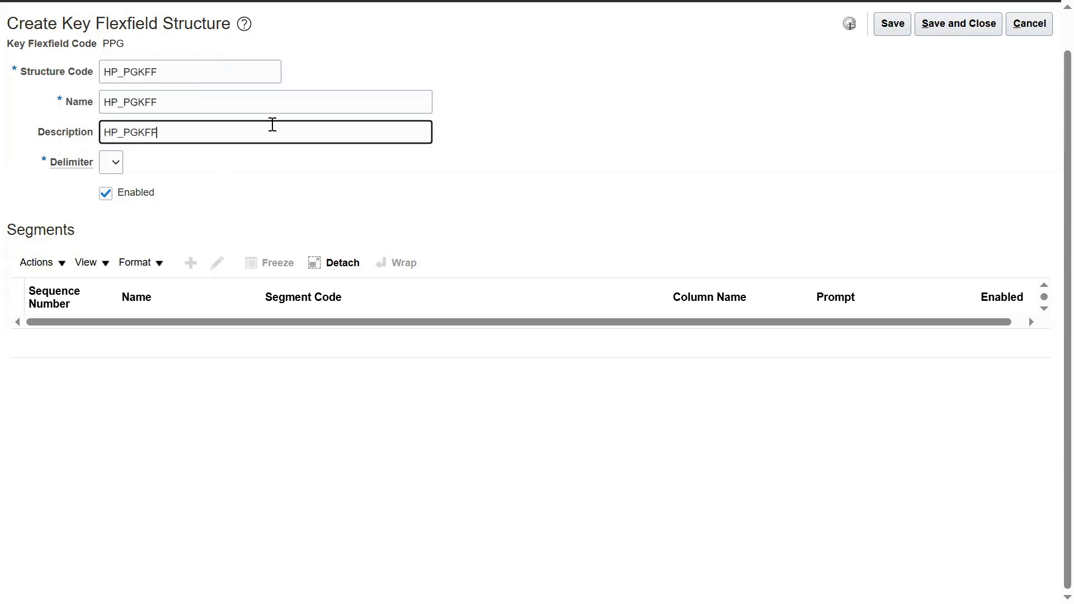
click(115, 163)
click(111, 237)
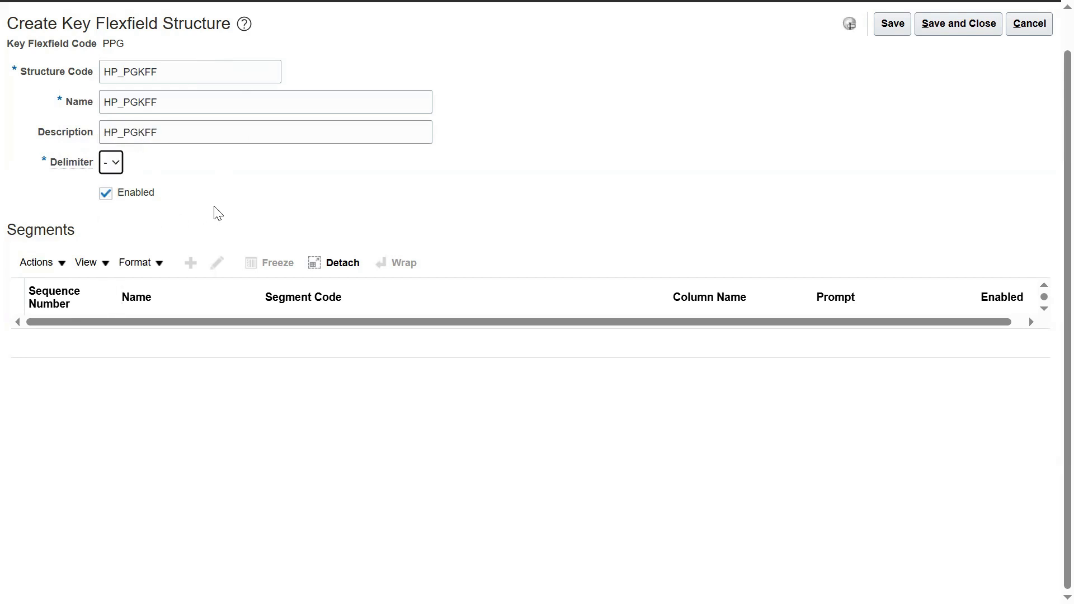
key(alt+Tab)
key(alt+Tab)
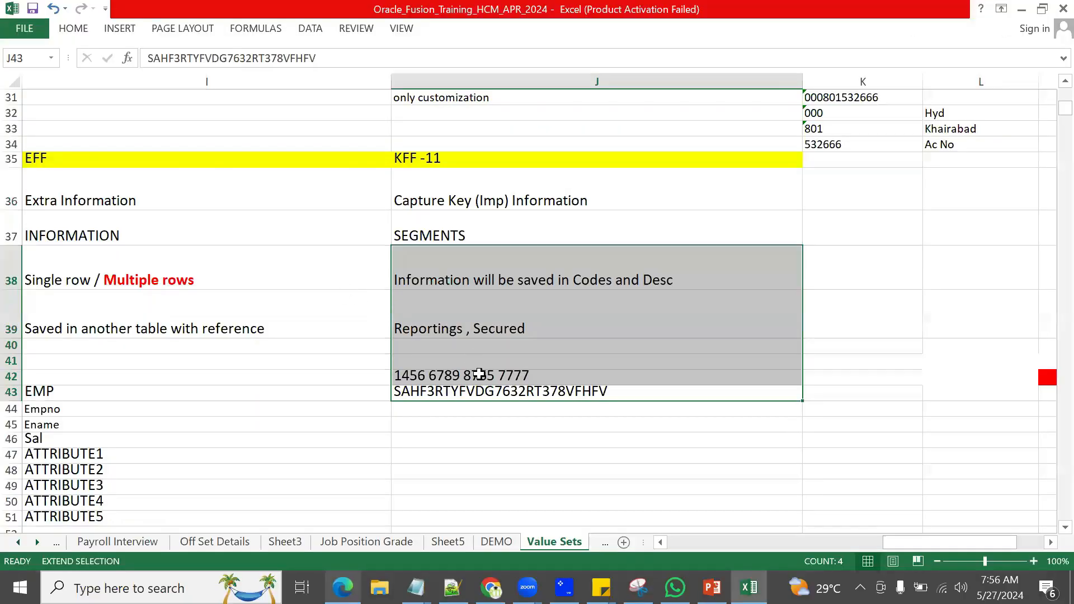
Step: Insert hyphens into the sample number in J42, around 6789 and before 7777
click(480, 375)
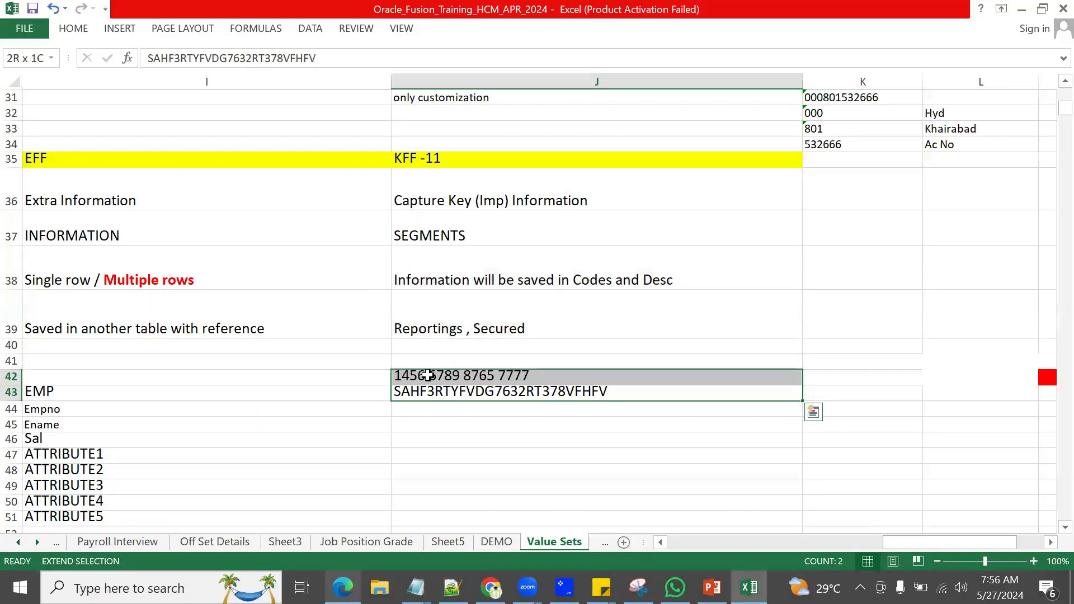
key(Escape)
click(602, 377)
double_click(432, 376)
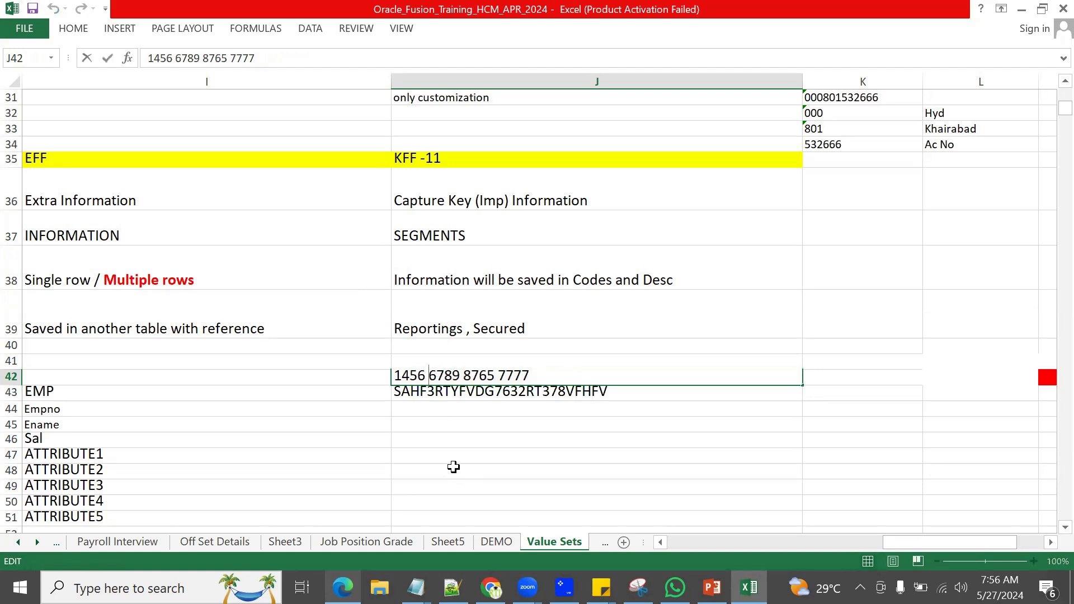
text(-)
click(470, 375)
text(-)
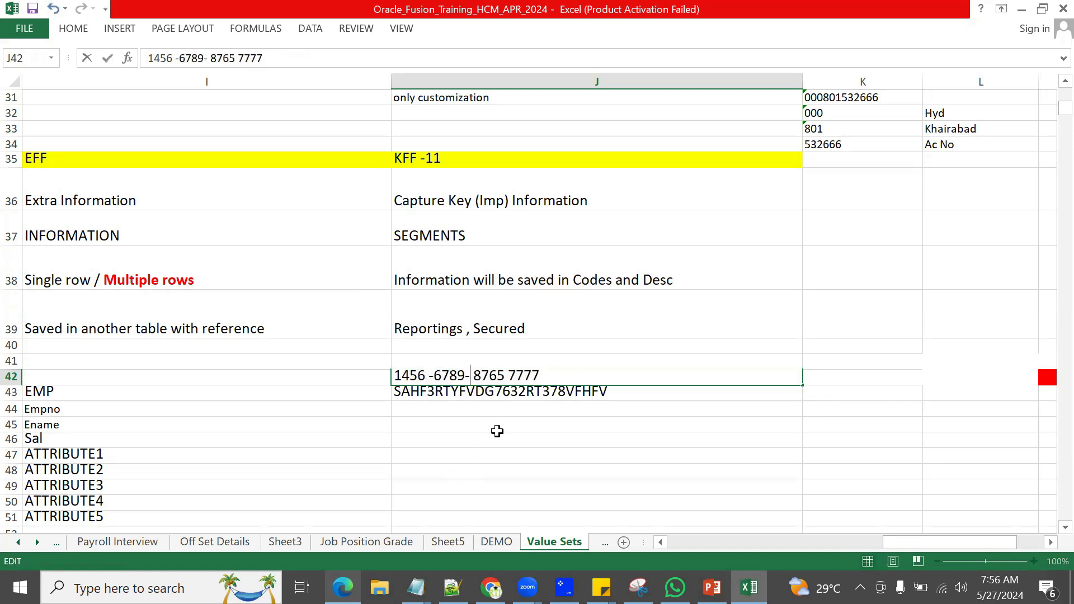
click(507, 376)
text(-)
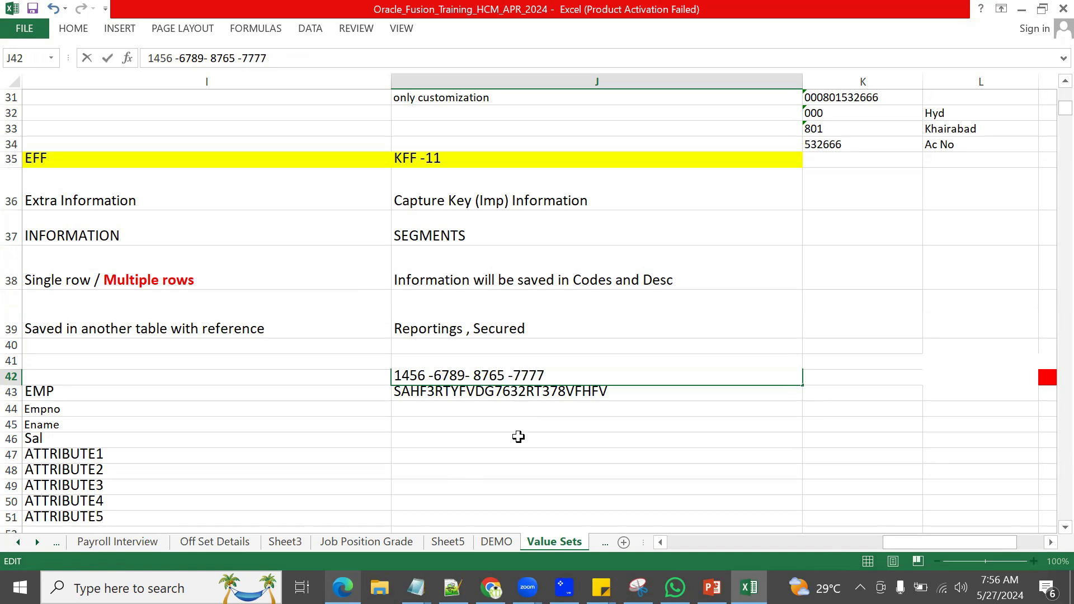
click(530, 437)
Step: Hyphenate the key code in J43, including between 763 and 2RT
double_click(430, 391)
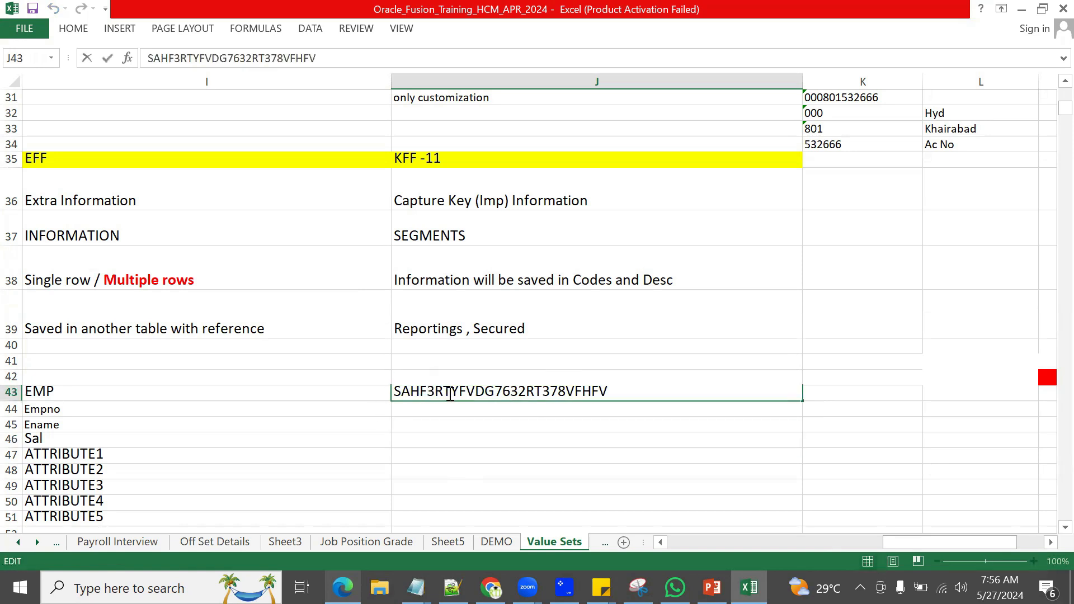
text(-)
drag(516, 391, 526, 391)
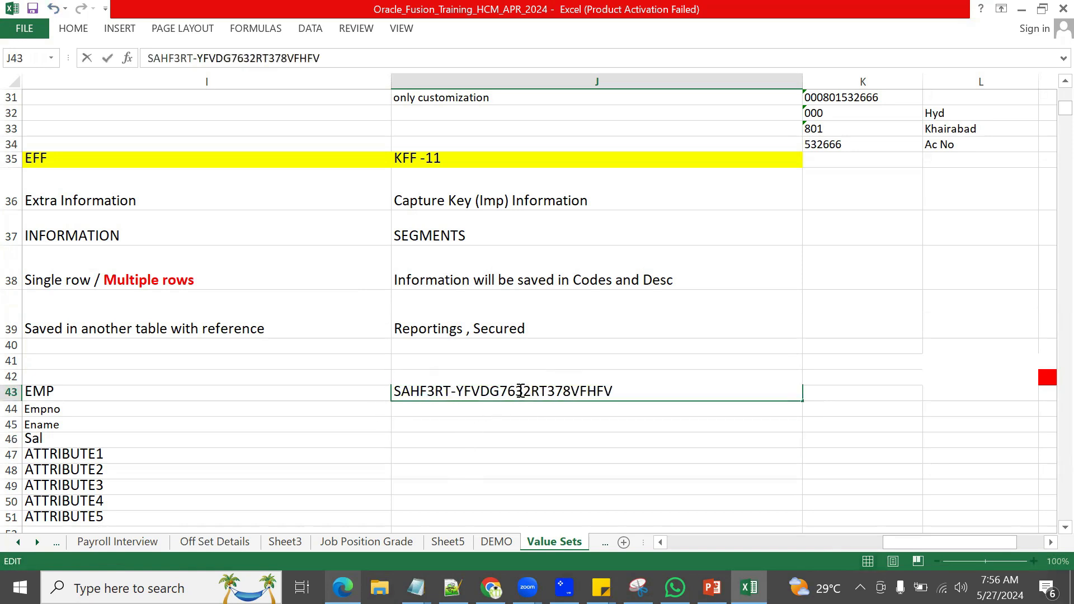
text(-)
click(576, 391)
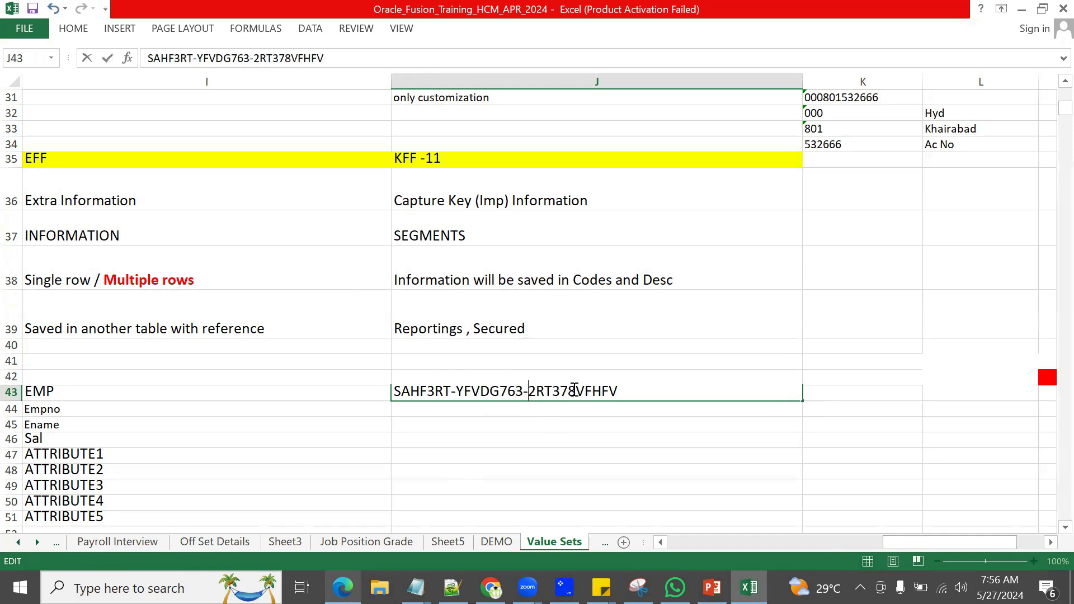
text(-)
key(Return)
click(589, 445)
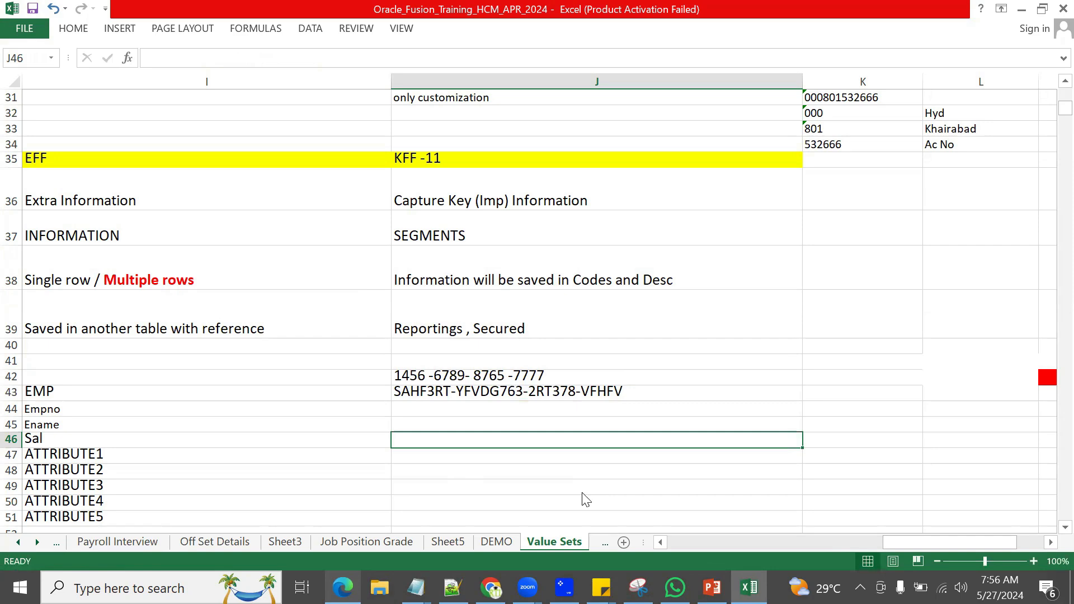
key(alt+Tab)
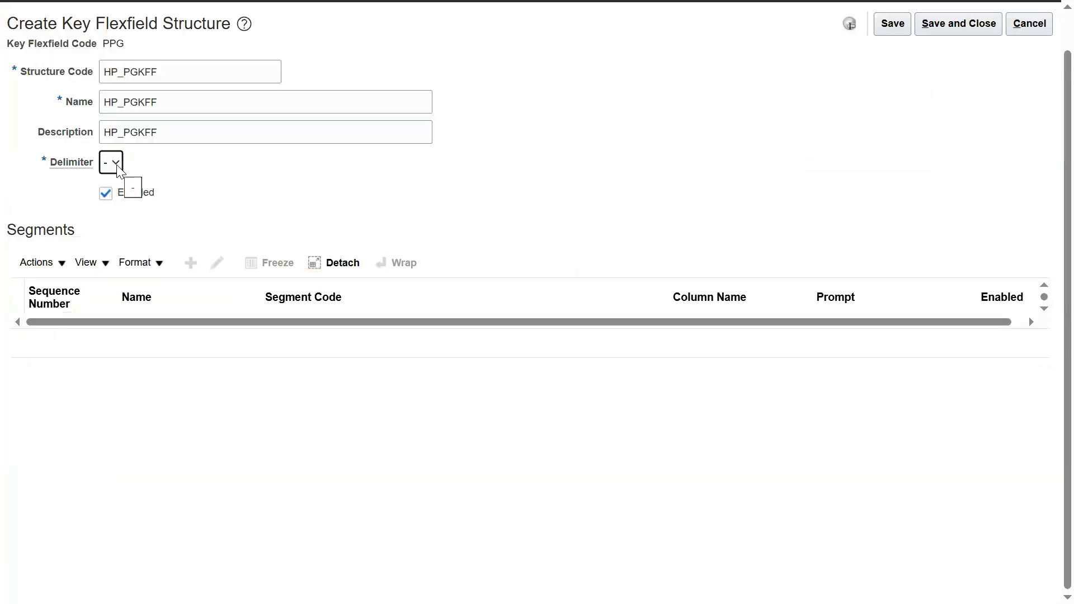
Step: Keep the hyphen '-' as delimiter and save the HP_PGKFF structure
click(116, 165)
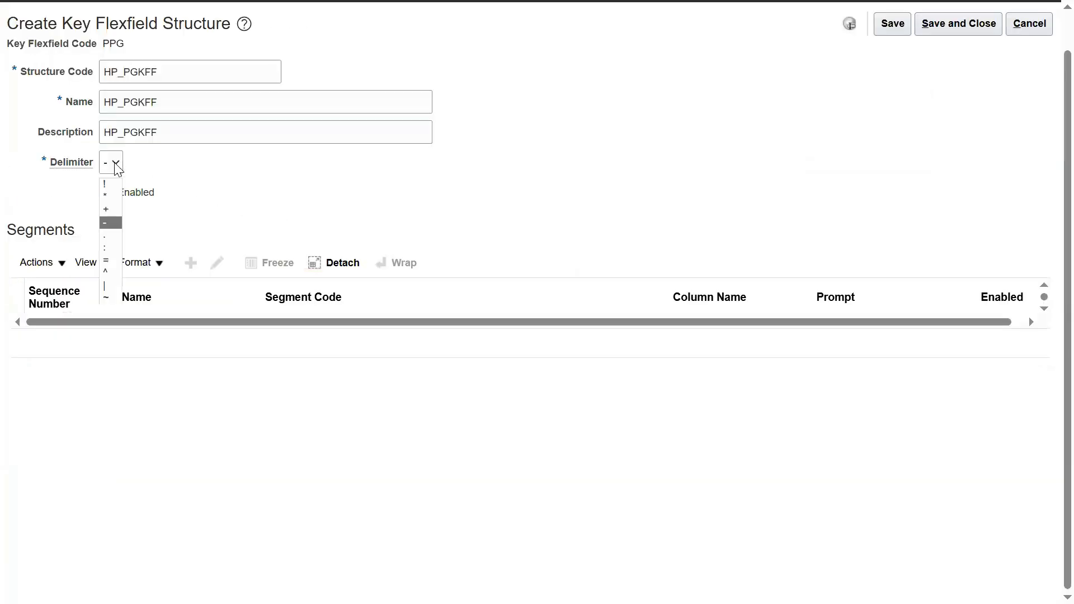
click(117, 168)
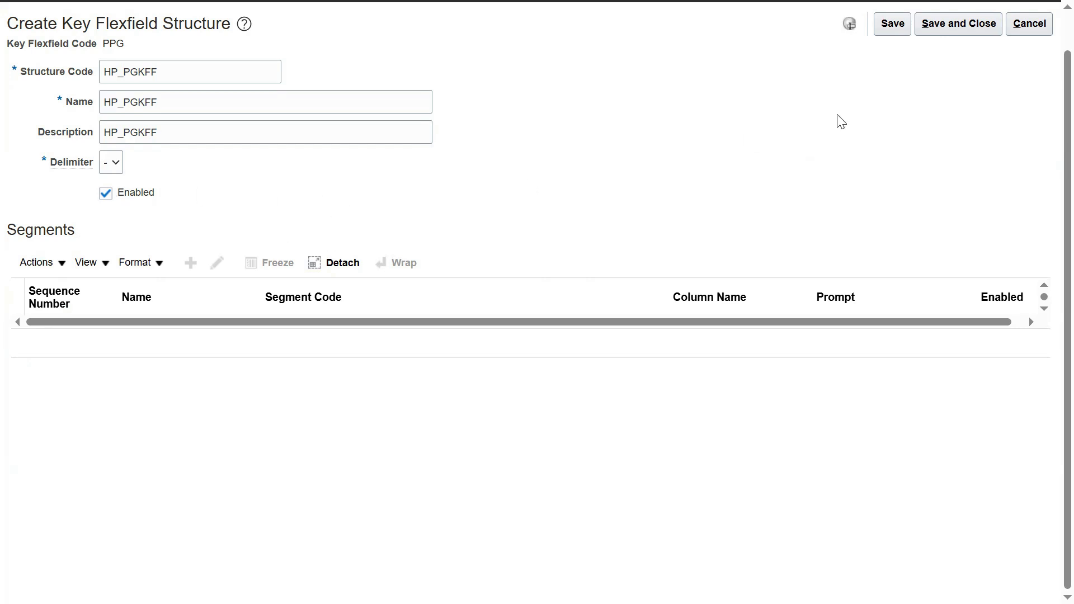
click(906, 26)
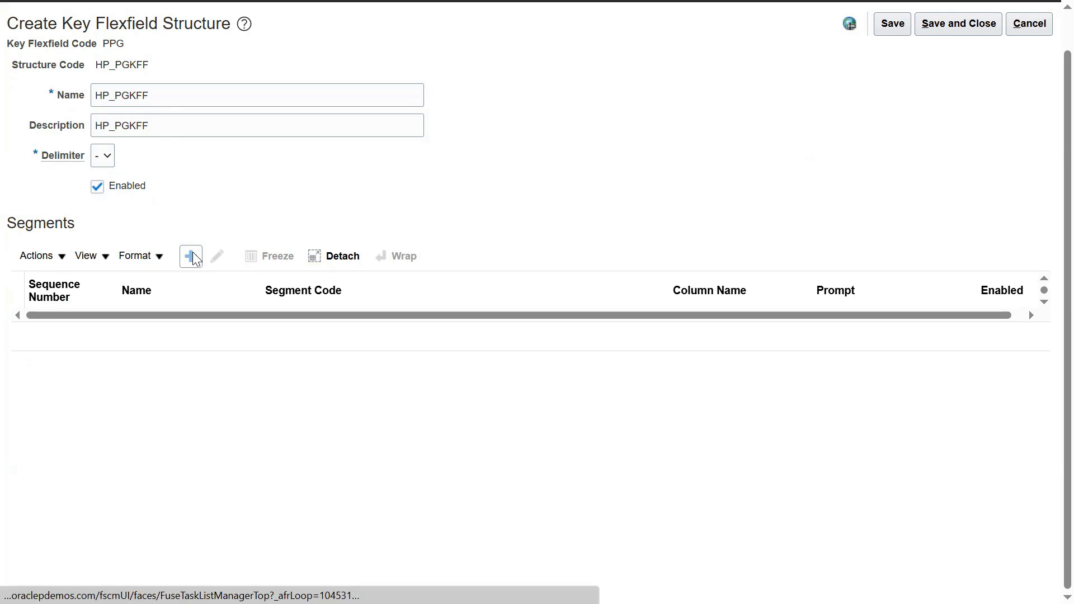
Step: Check the Notepad++ notes, then add a new segment to the structure
key(alt+Tab)
key(alt+Tab)
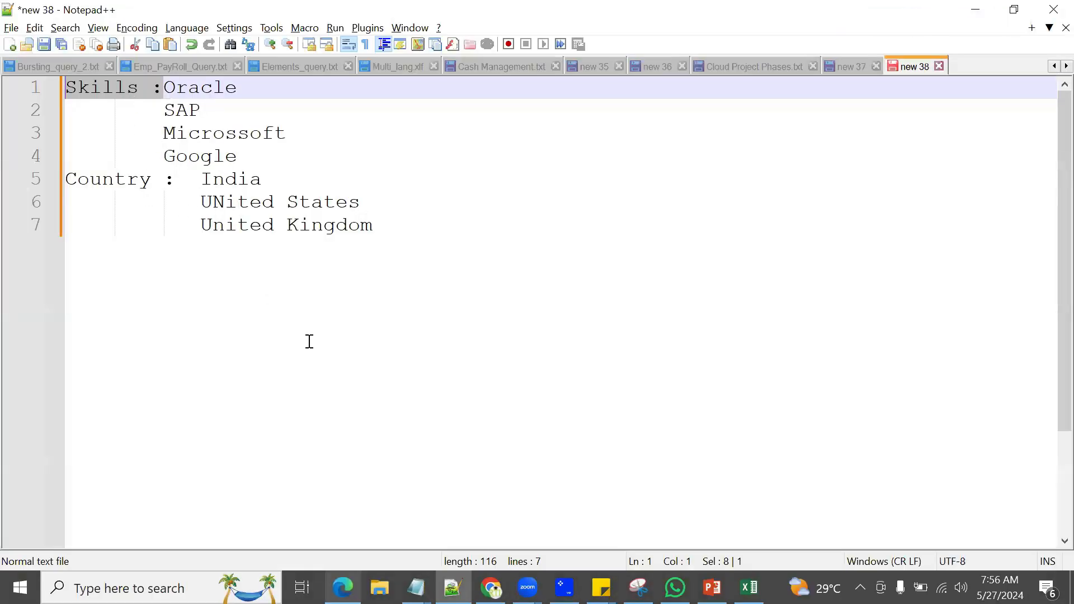
key(alt+Tab)
click(191, 257)
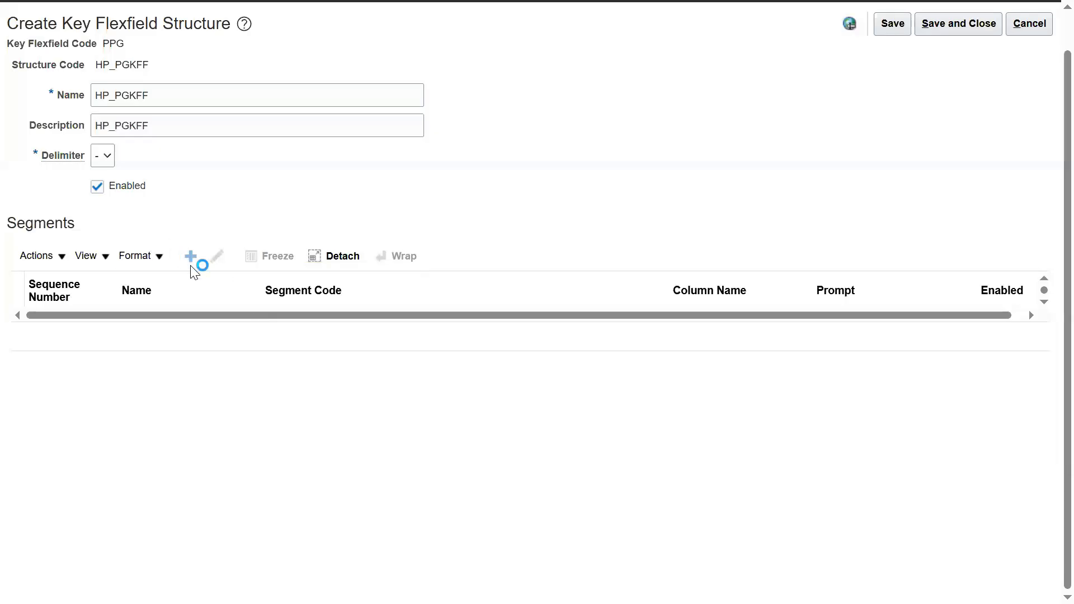
Step: Enter HP Skill Set as the segment code, name and description
click(195, 107)
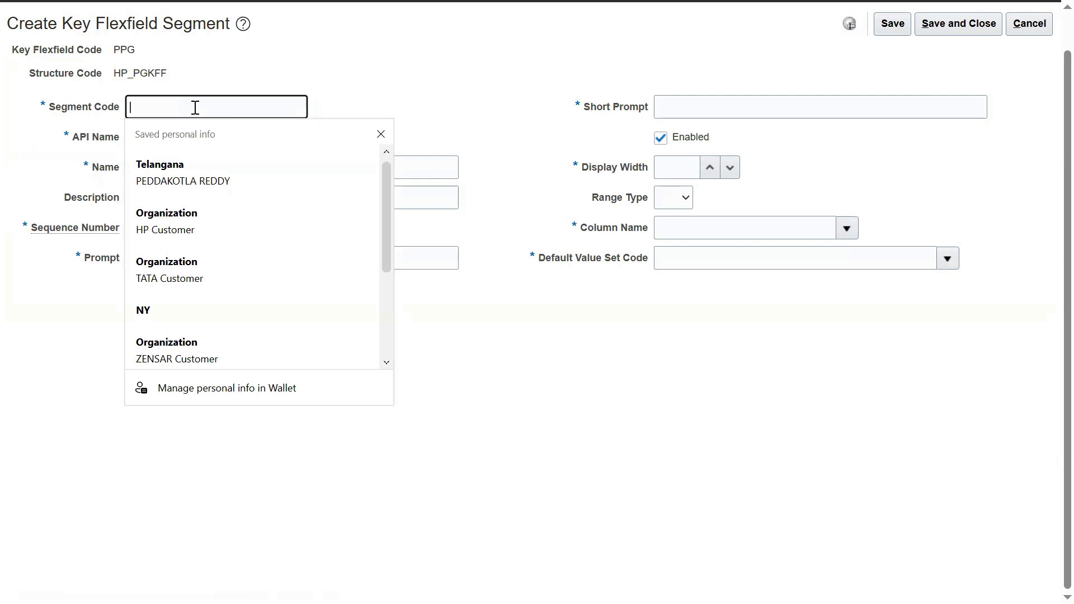
text(HP)
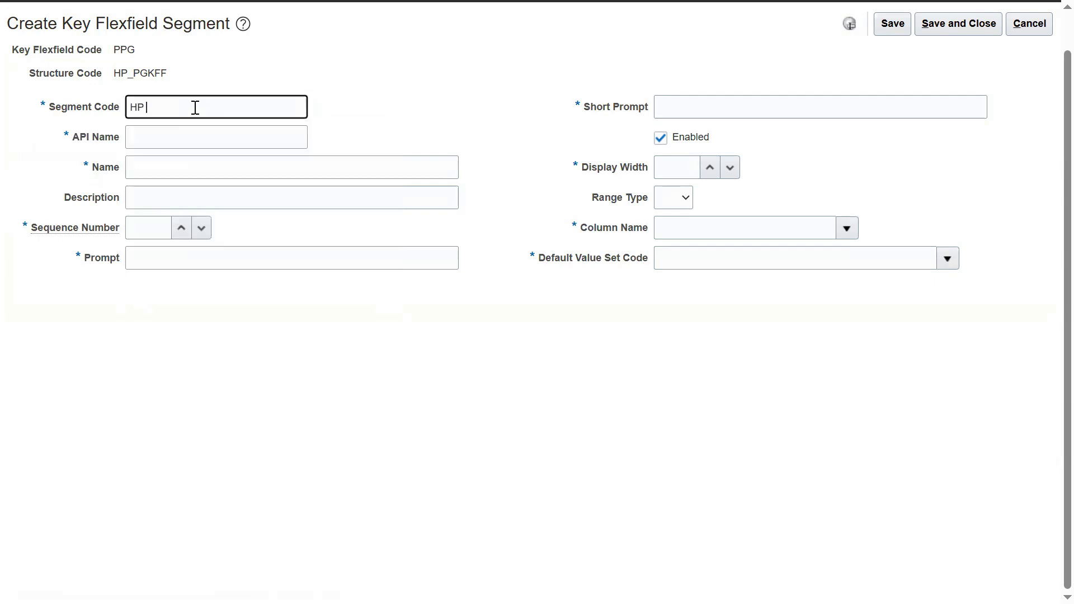
text( Skill Set)
key(ctrl+a)
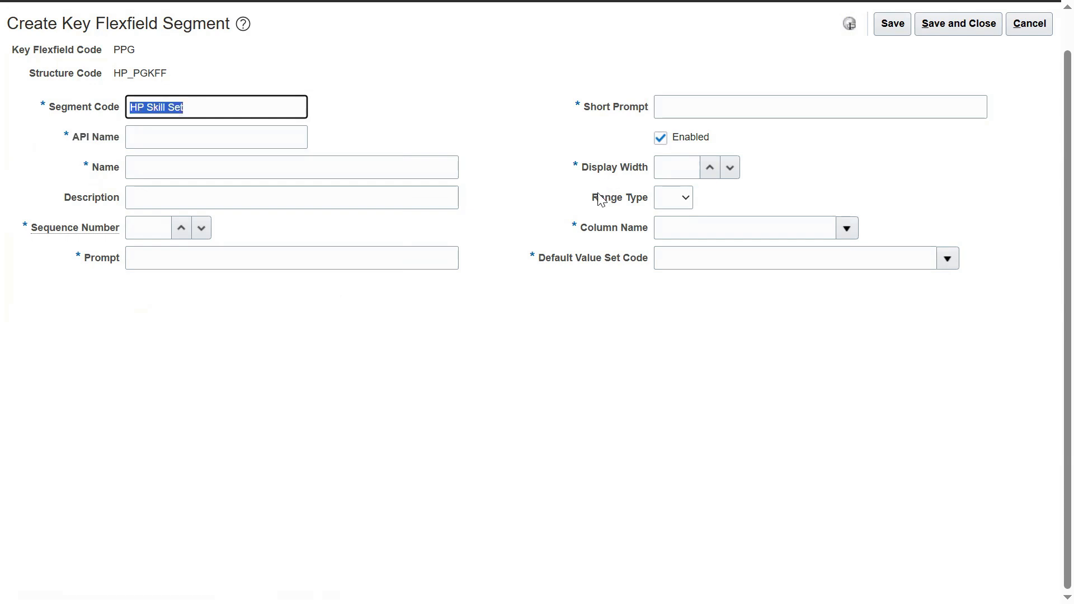
click(395, 165)
key(ctrl+v)
key(Tab)
key(ctrl+v)
key(Tab)
Step: Set sequence 1, HP Skill Set prompts, display width 9 and column SEGMENT1
text(1)
key(Tab)
key(ctrl+v)
key(Tab)
key(ctrl+v)
key(Tab)
key(Tab)
text(9)
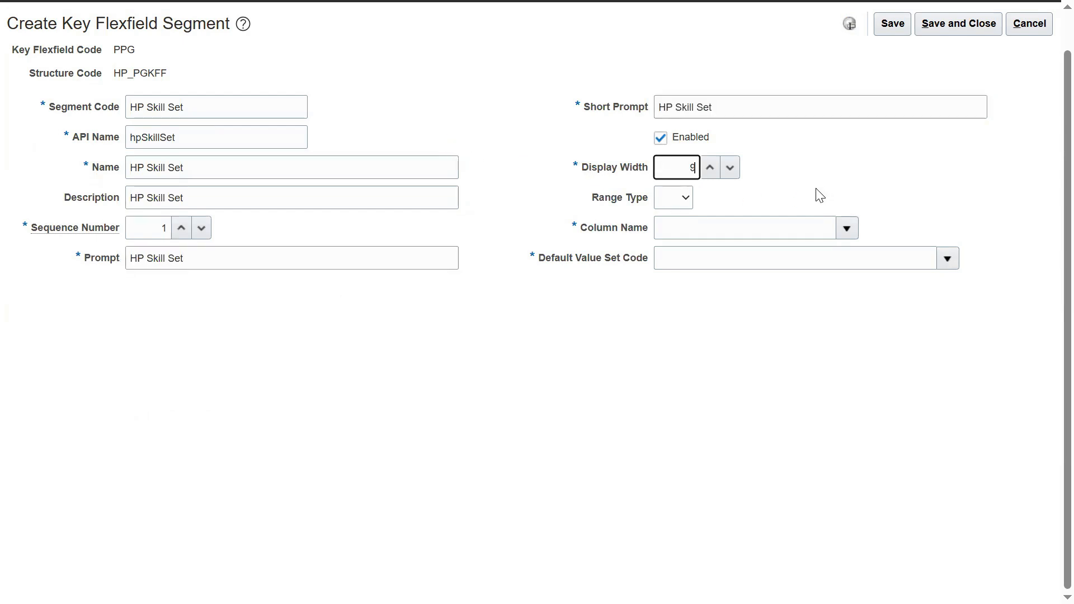
click(847, 229)
click(770, 274)
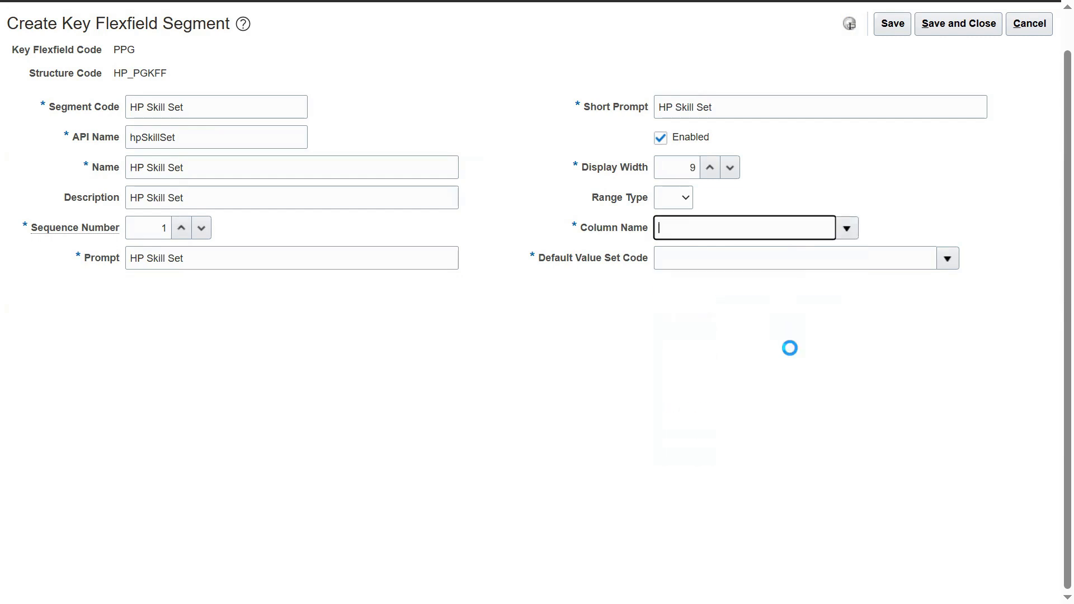
click(948, 258)
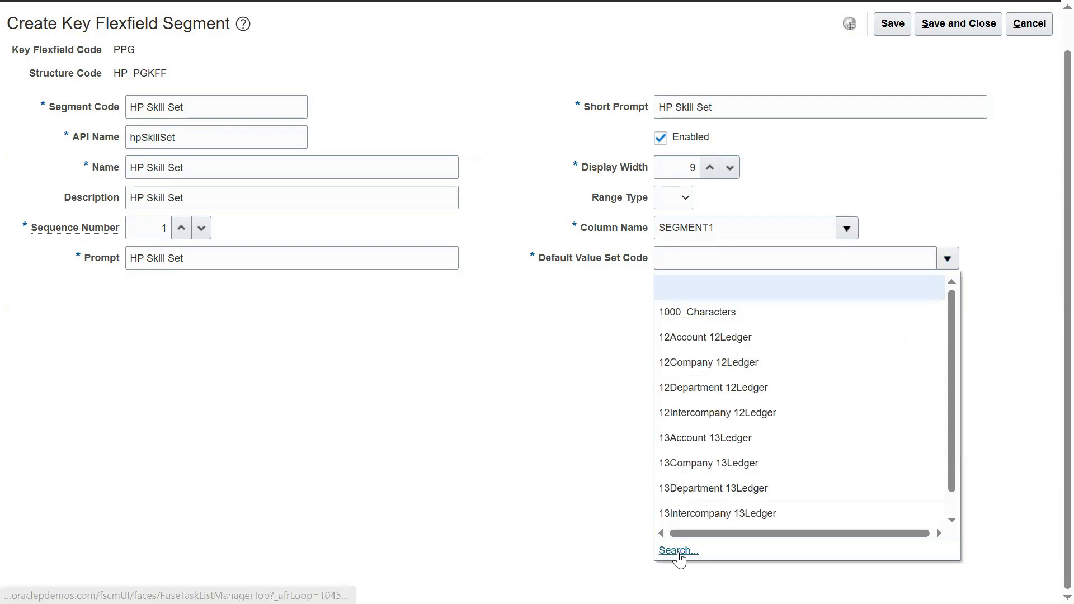
Step: Search value sets for 'HP Sk' and pick HP Skill Set as the default value set
click(679, 552)
click(282, 230)
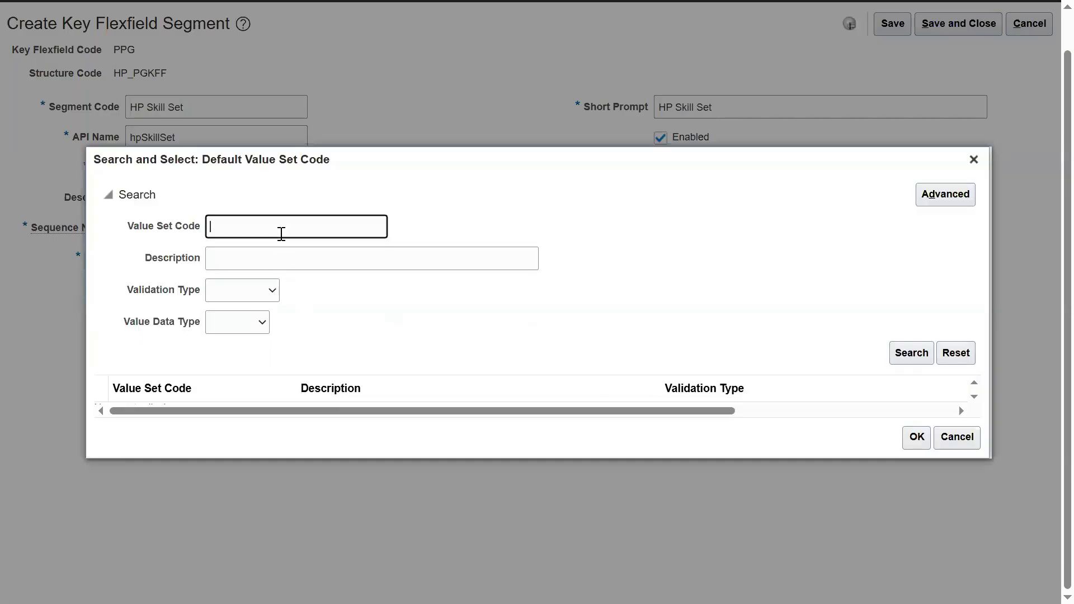
text(HP Sk)
key(Return)
click(212, 401)
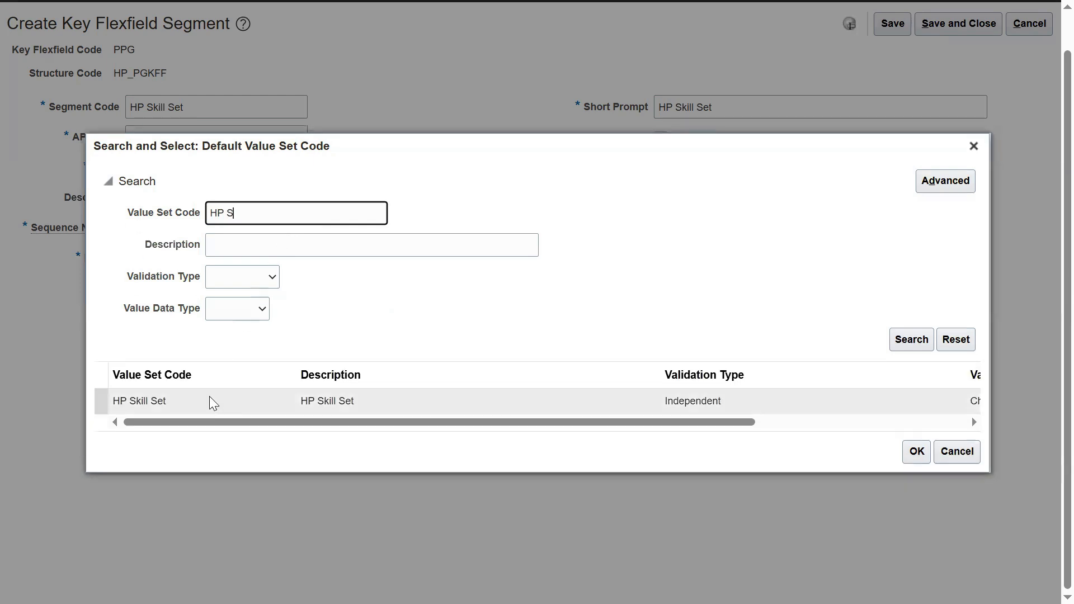
click(913, 452)
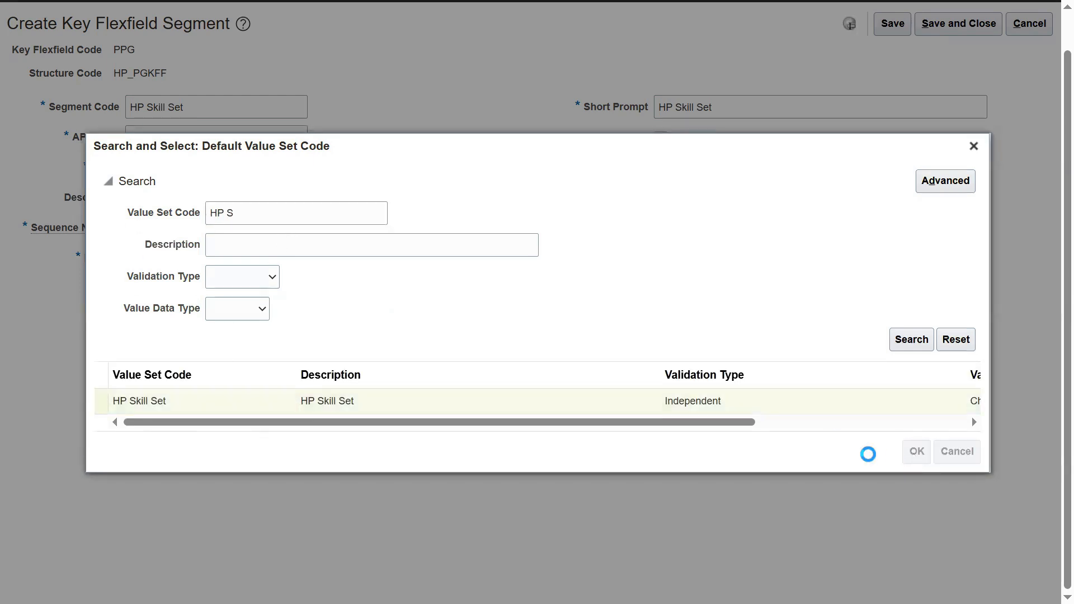
drag(73, 139, 123, 145)
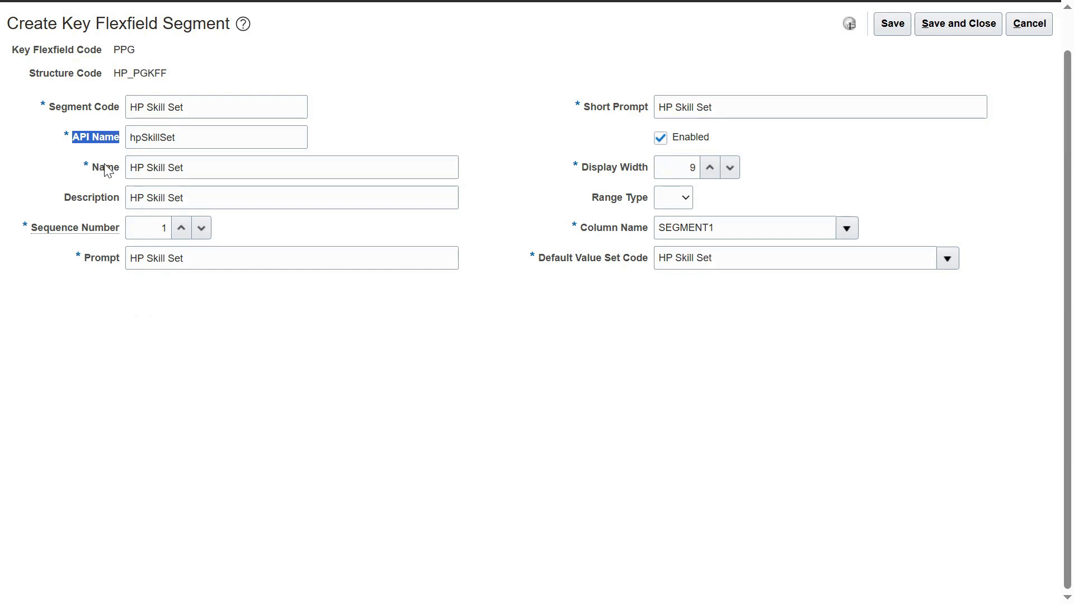
Step: Leave the range type blank and save and close the HP Skill Set segment
mouse_move(101, 237)
click(689, 198)
click(691, 200)
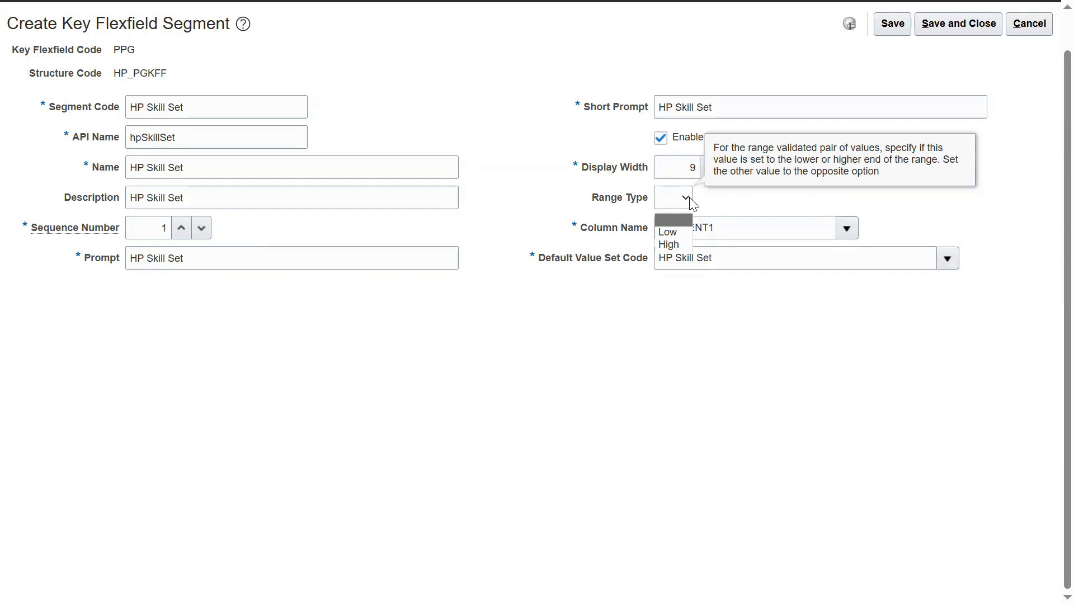
click(691, 203)
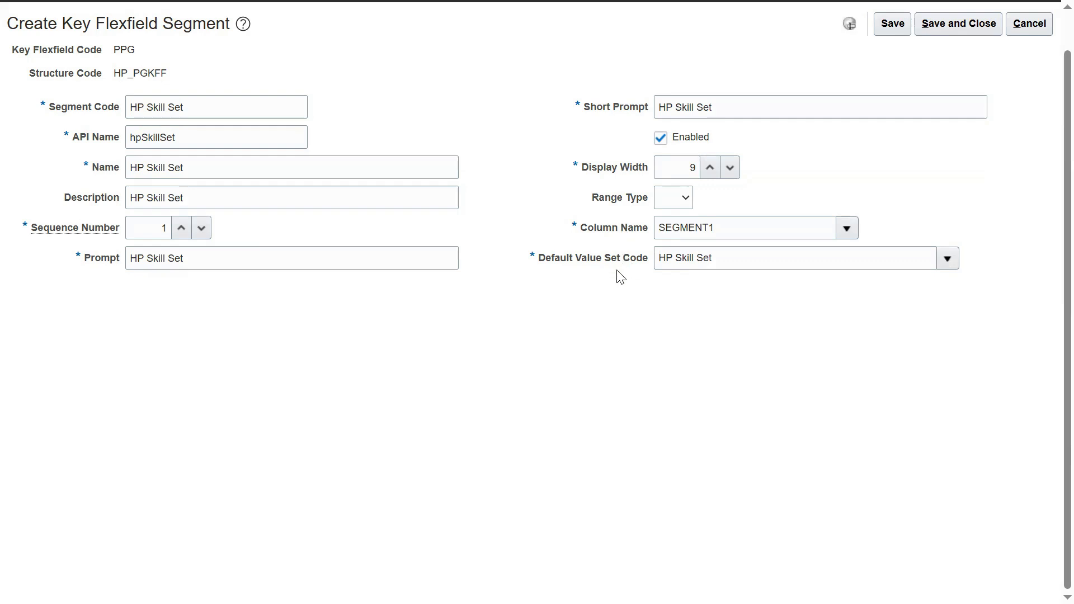
click(935, 24)
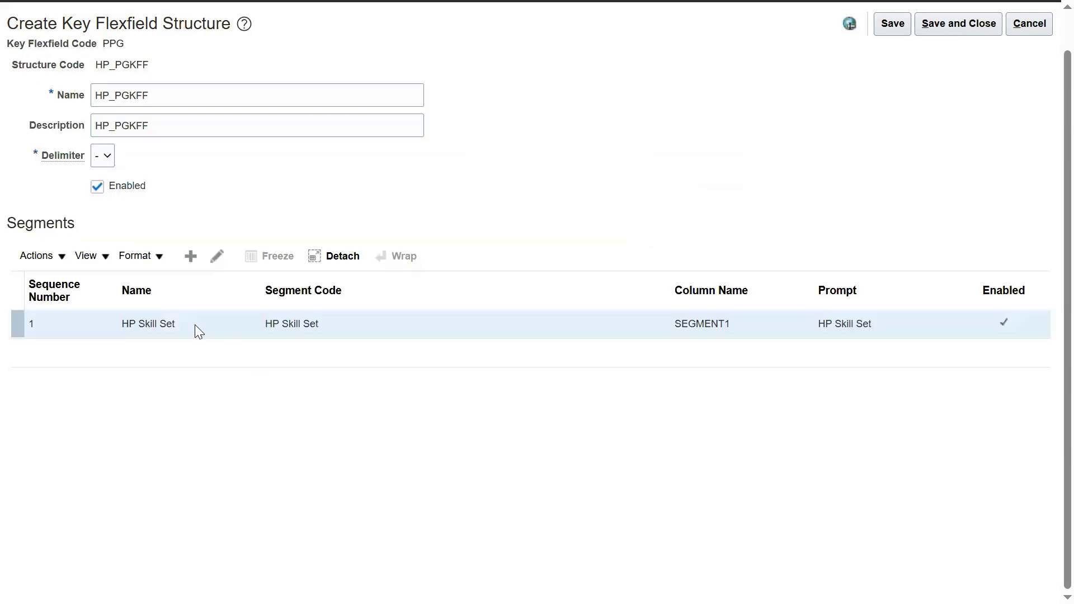
Step: Add a new segment with code, name and description HP Country
click(191, 256)
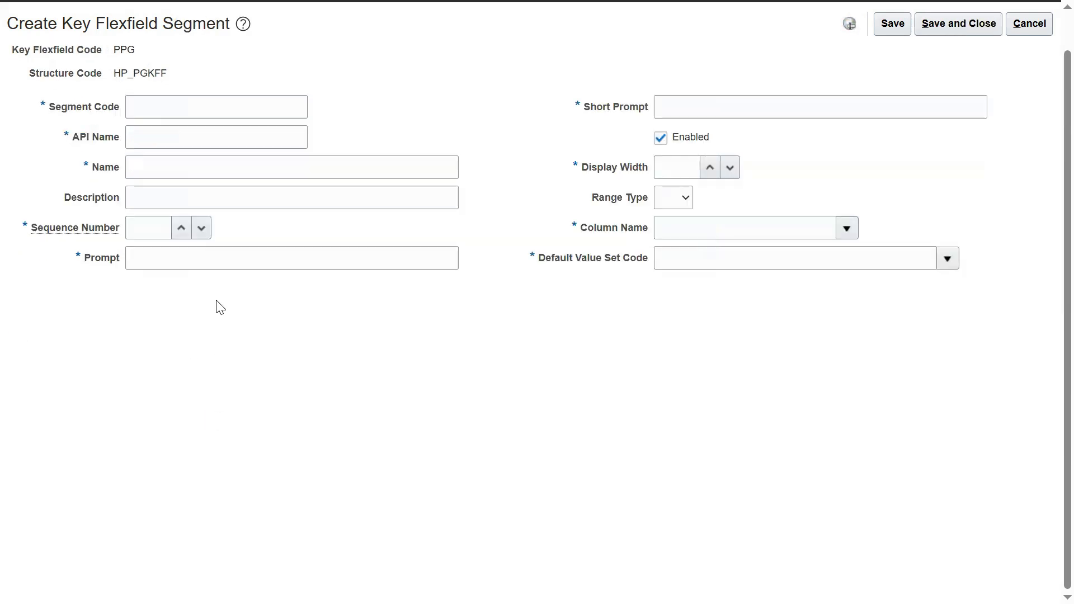
click(198, 100)
text(HP)
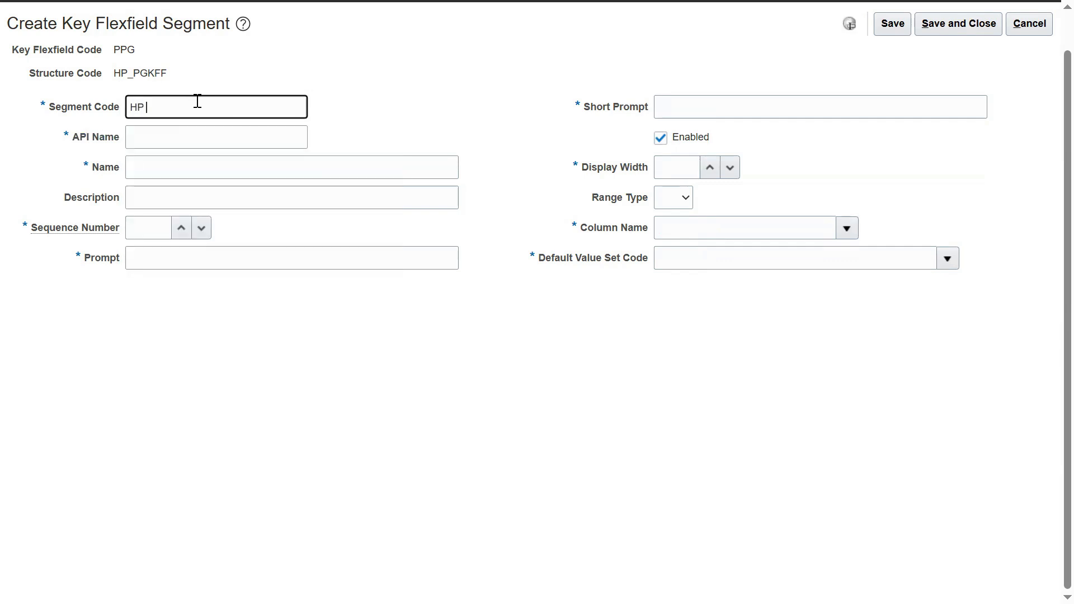
text(Country)
key(ctrl+a)
key(ctrl+c)
key(Tab)
key(Tab)
key(ctrl+v)
key(Tab)
key(ctrl+v)
Step: Set sequence 2, HP Country prompt, display width 9 and column SEGMENT2
key(Tab)
text(2)
key(Tab)
key(ctrl+v)
key(Tab)
key(Tab)
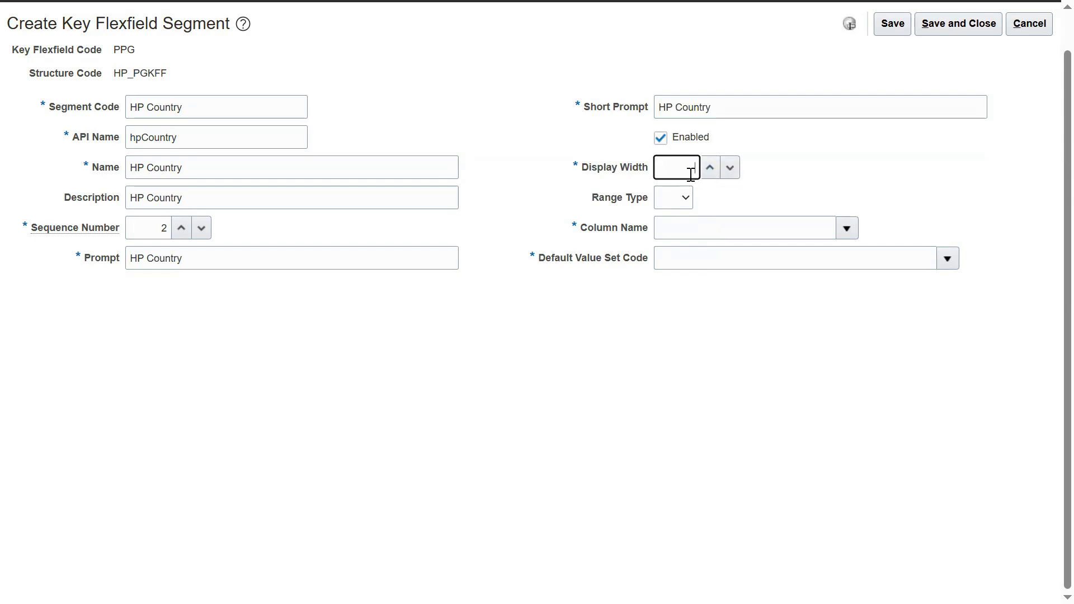
text(9)
click(851, 230)
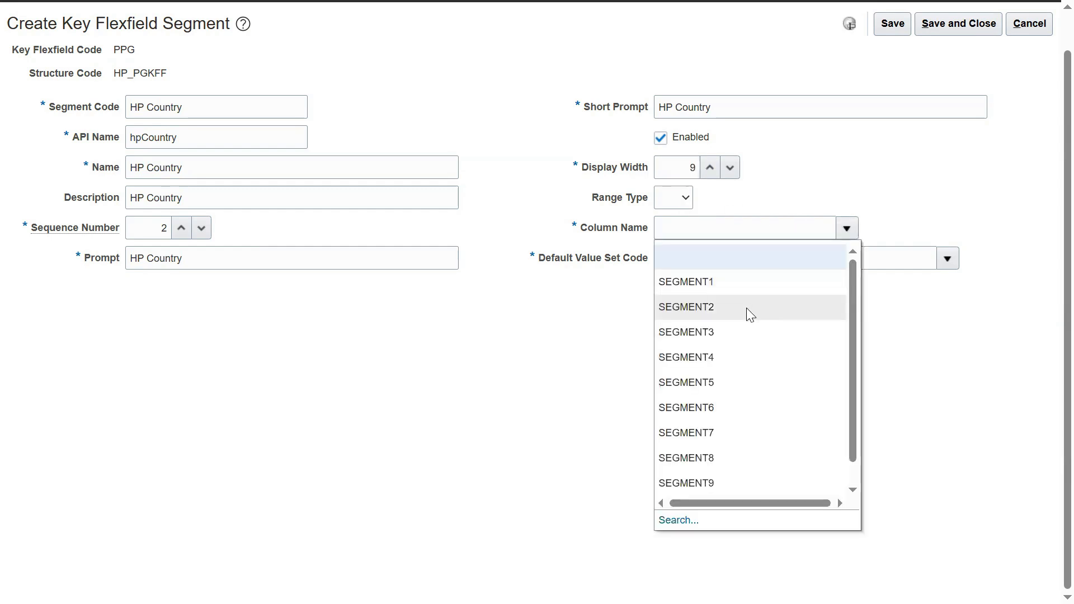
click(747, 308)
click(947, 258)
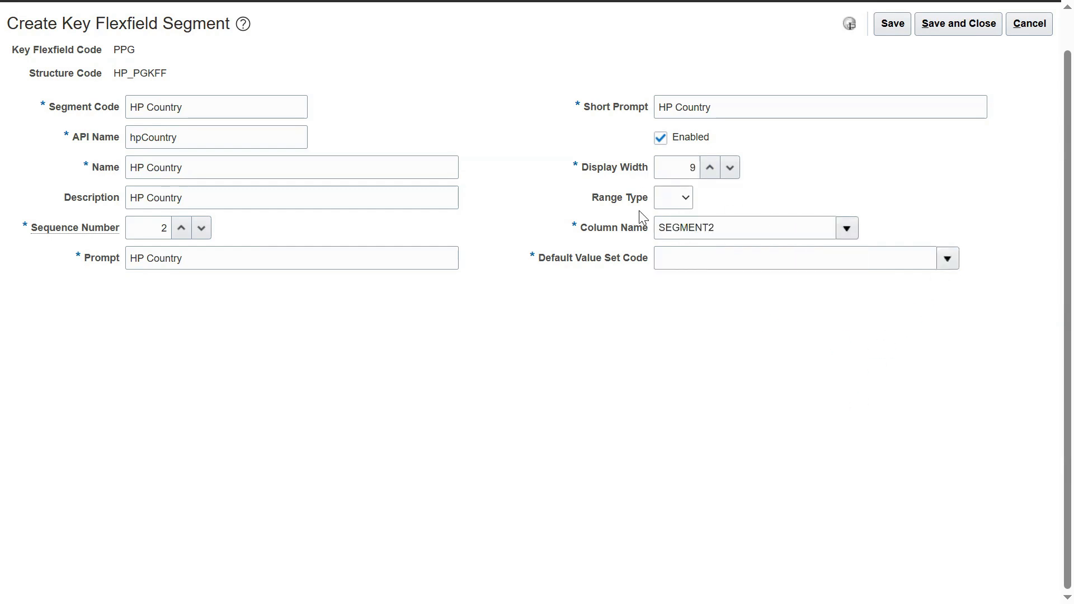
click(679, 550)
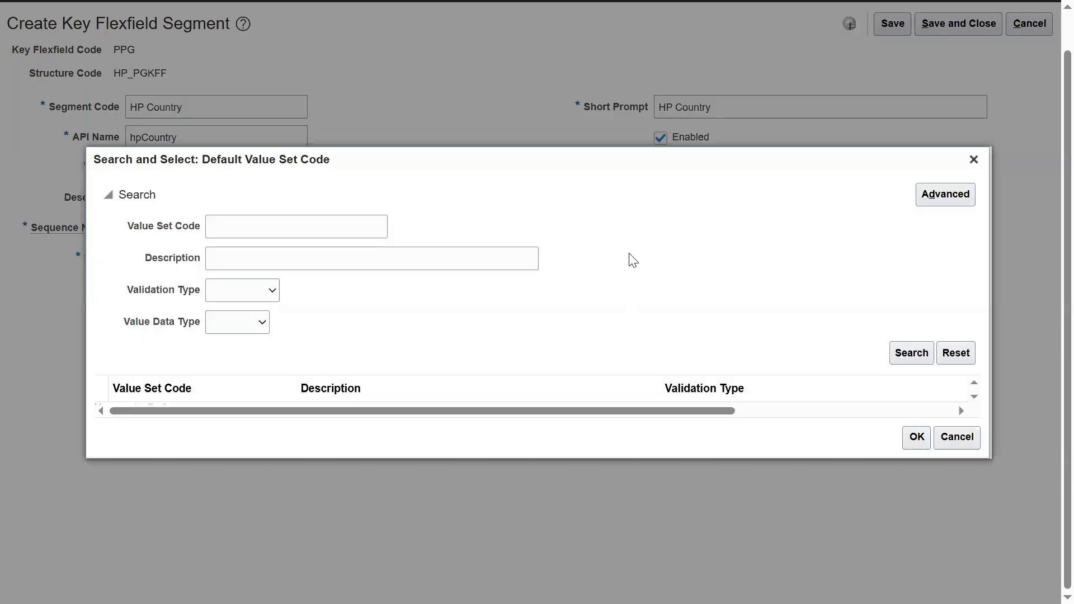
Step: Search 'hp' value sets, assign HP Country as default, then save and close the segment
click(253, 227)
text(hp)
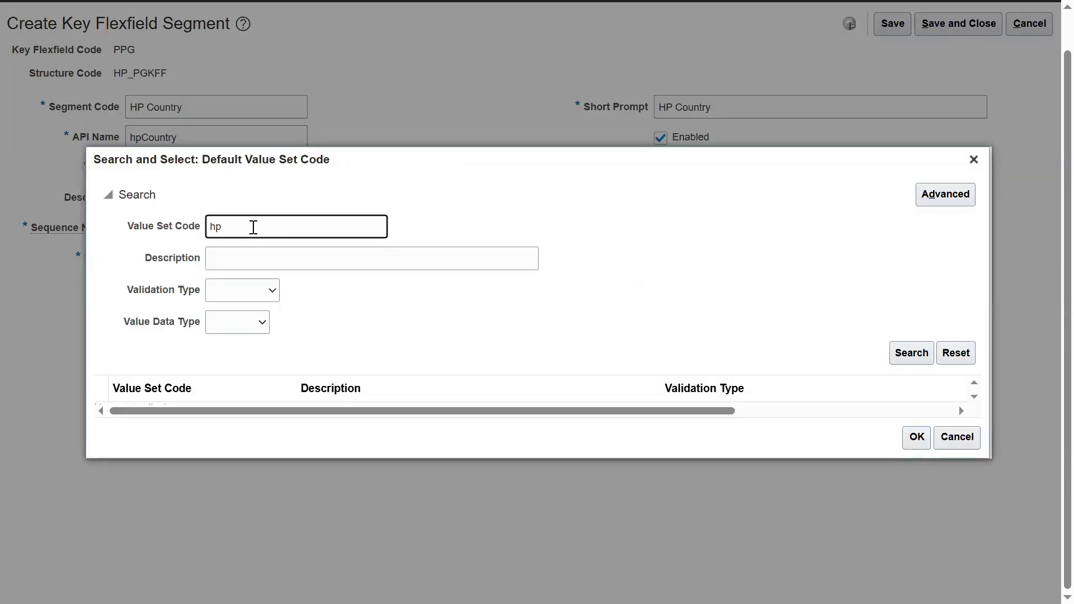
key(Return)
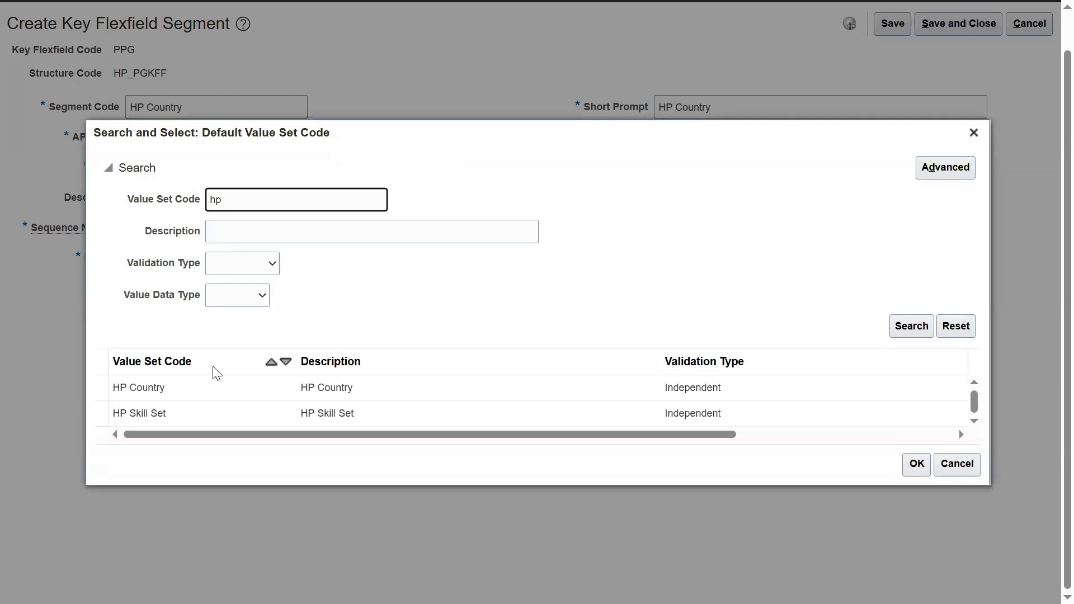
click(205, 385)
click(916, 466)
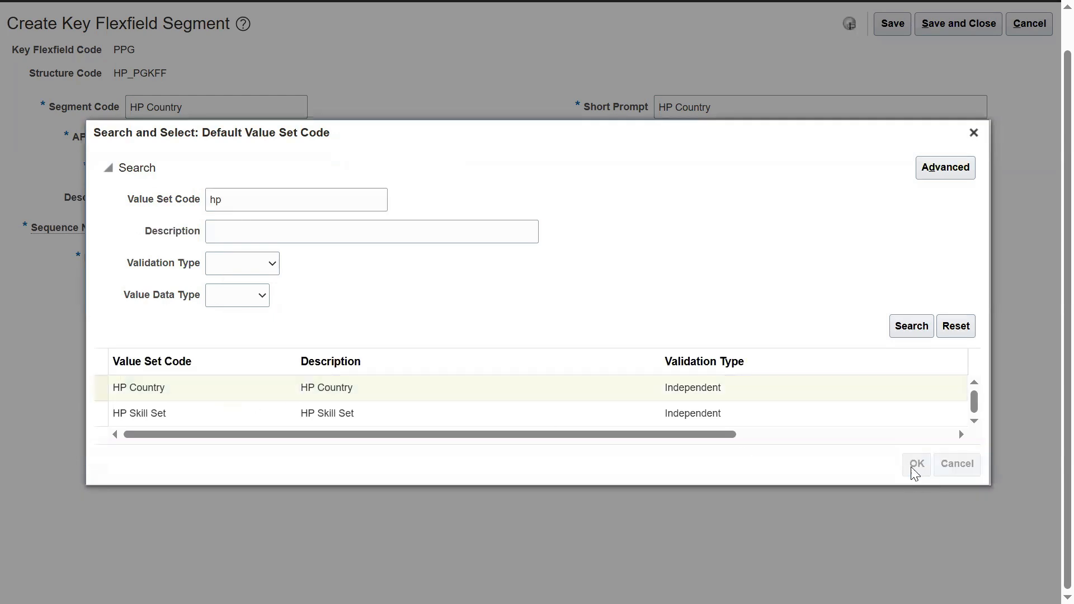
click(893, 24)
click(946, 24)
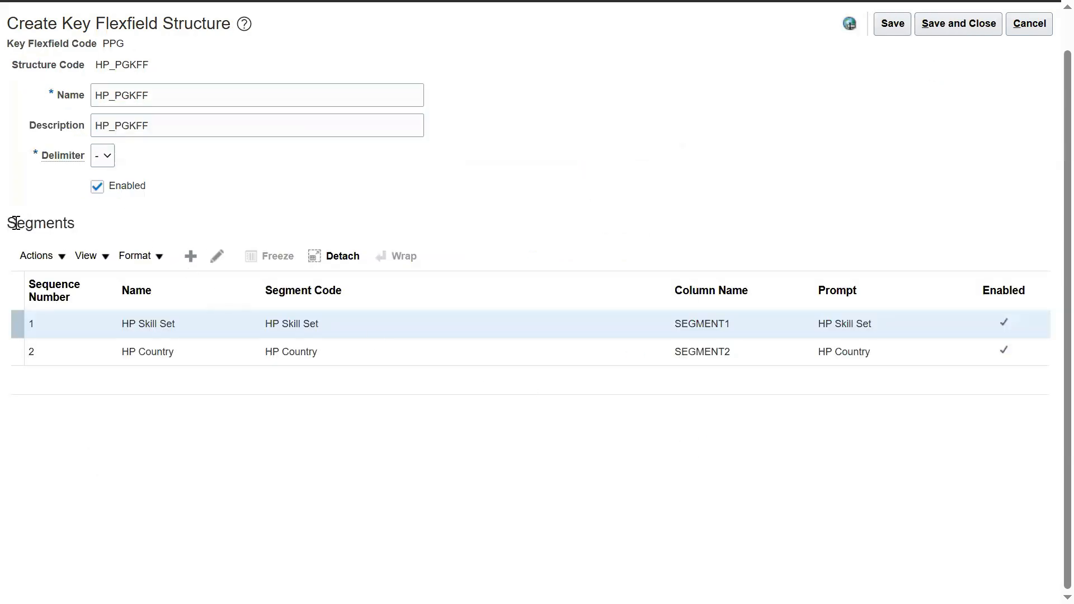
Step: Save and close HP_PGKFF, finish with Done, and scroll to the People Group Flexfield
drag(8, 223, 85, 231)
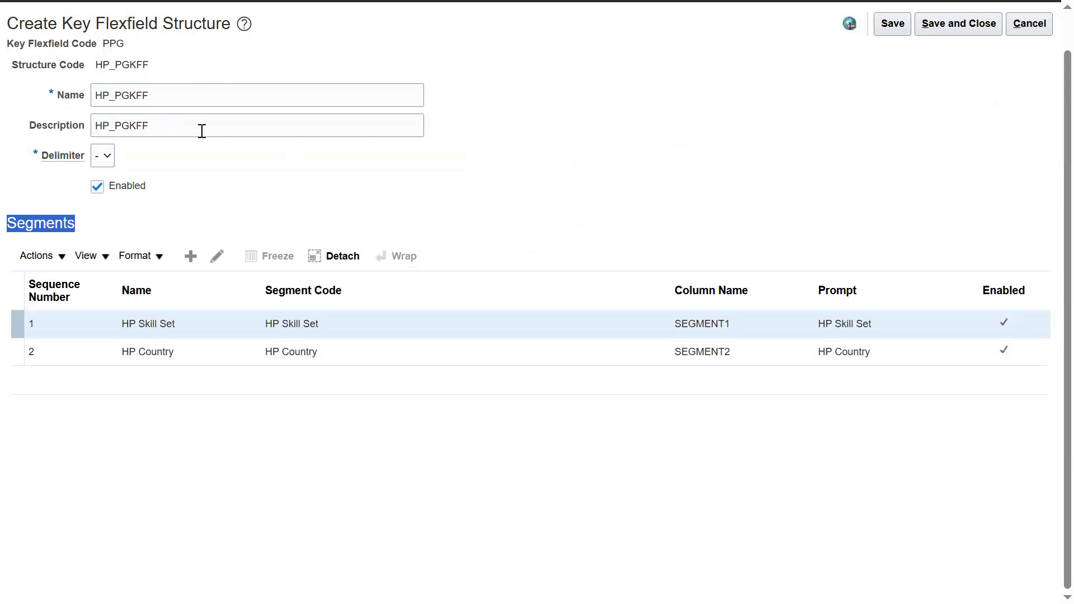
click(946, 24)
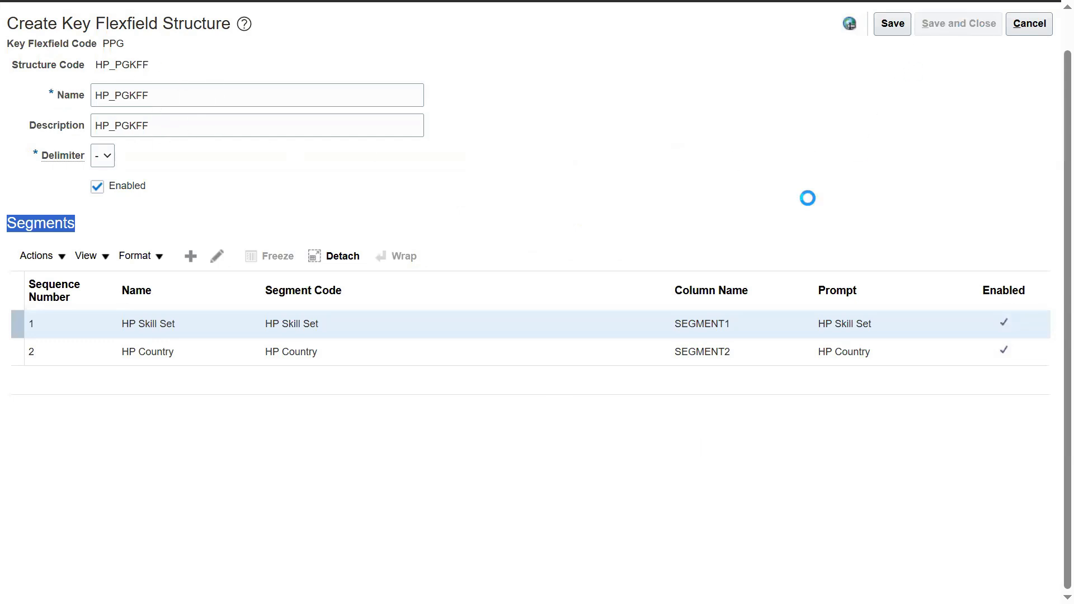
click(1033, 25)
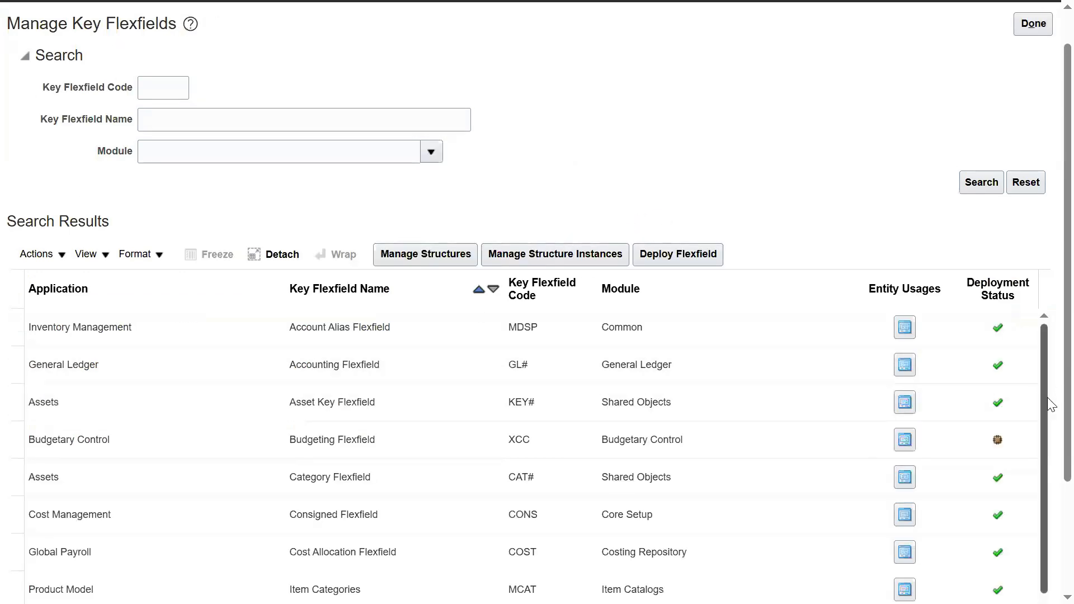
scroll(1051, 423, down, 3)
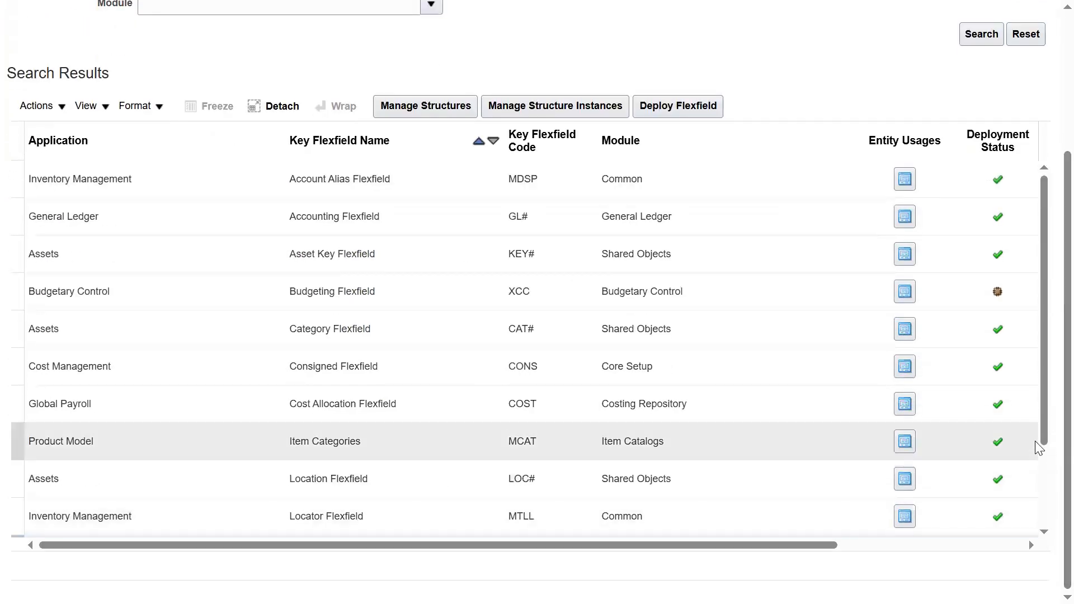
scroll(1041, 432, down, 3)
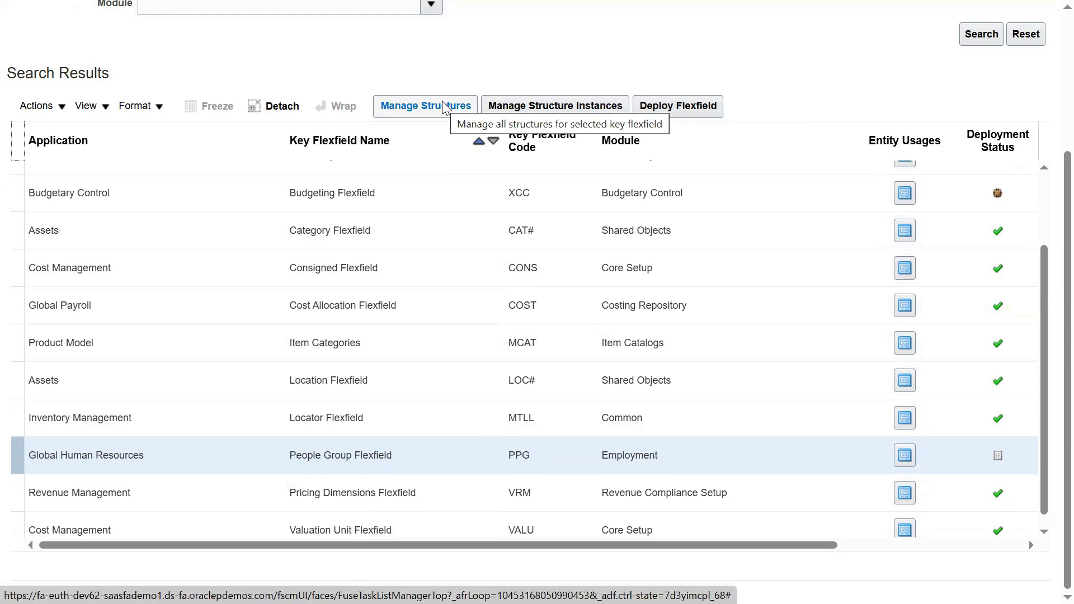
Step: Search the People Group Flexfield's structure instances filtered to the HP_PGKFF structure
click(546, 108)
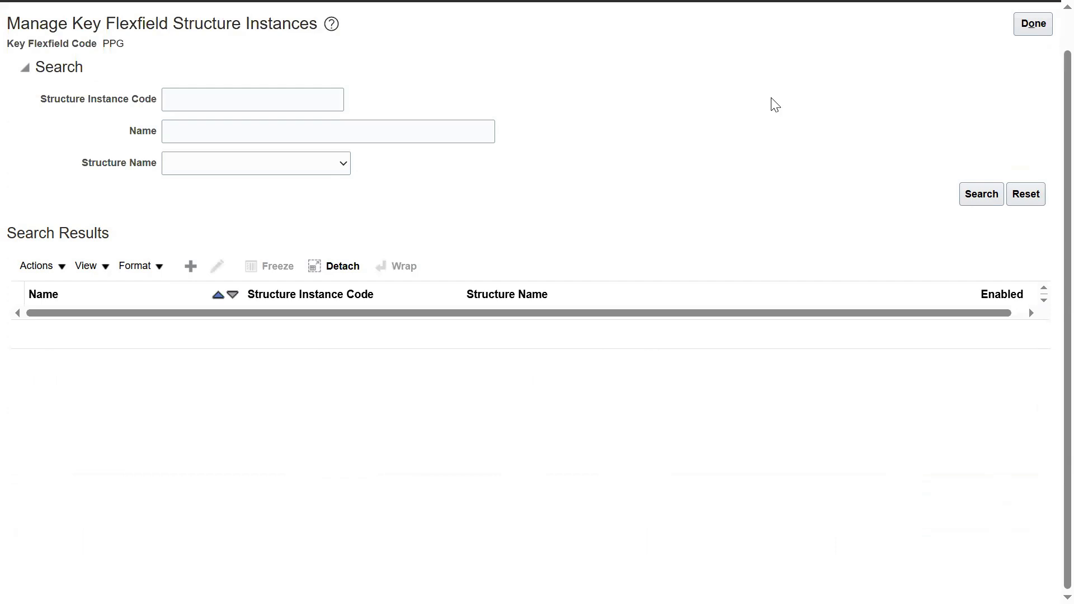
click(338, 168)
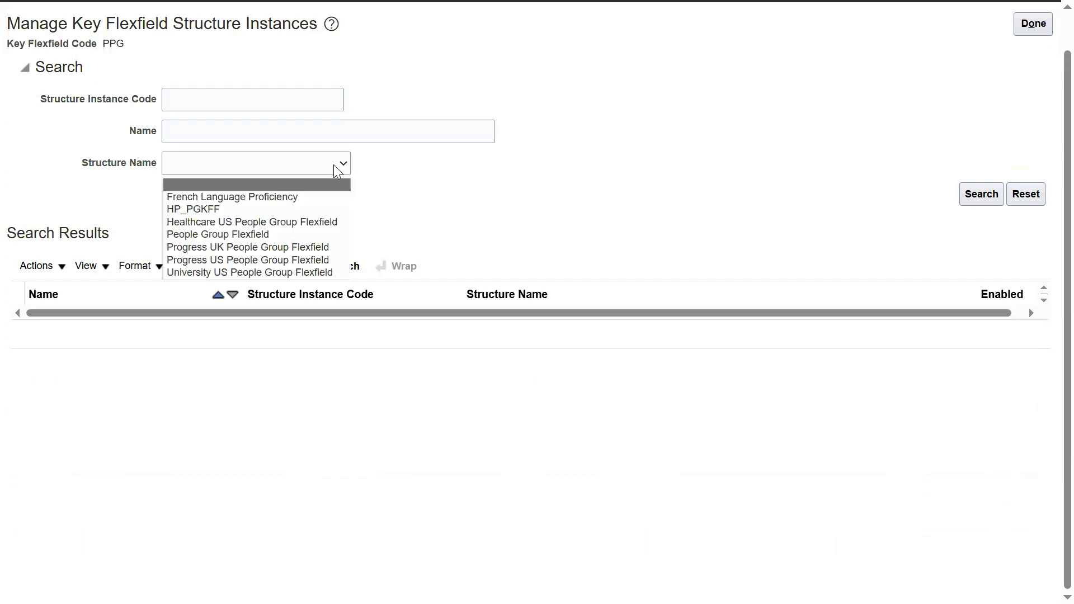
click(319, 209)
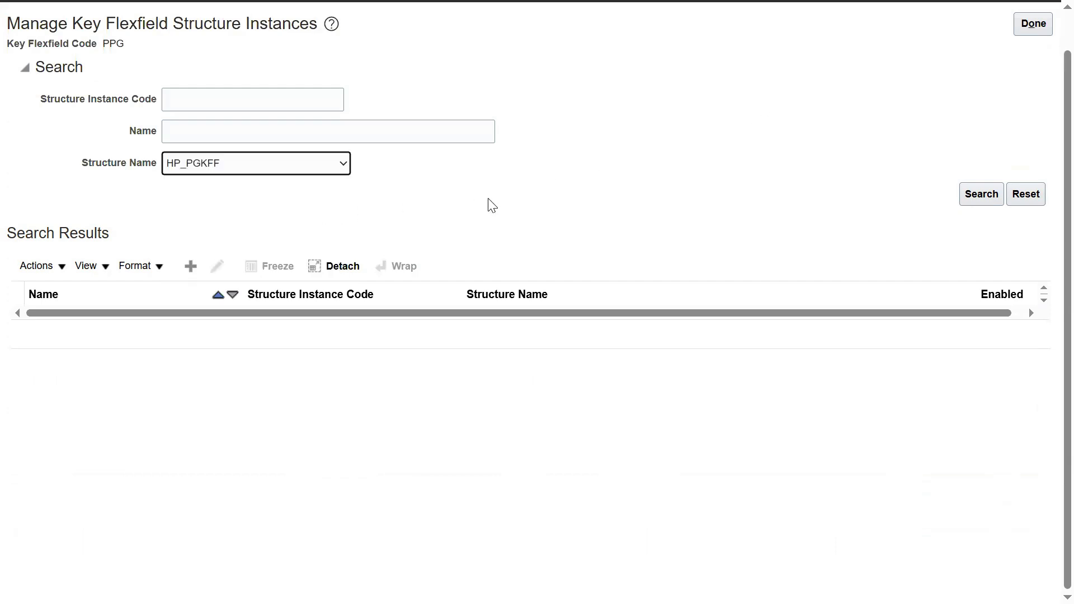
click(629, 172)
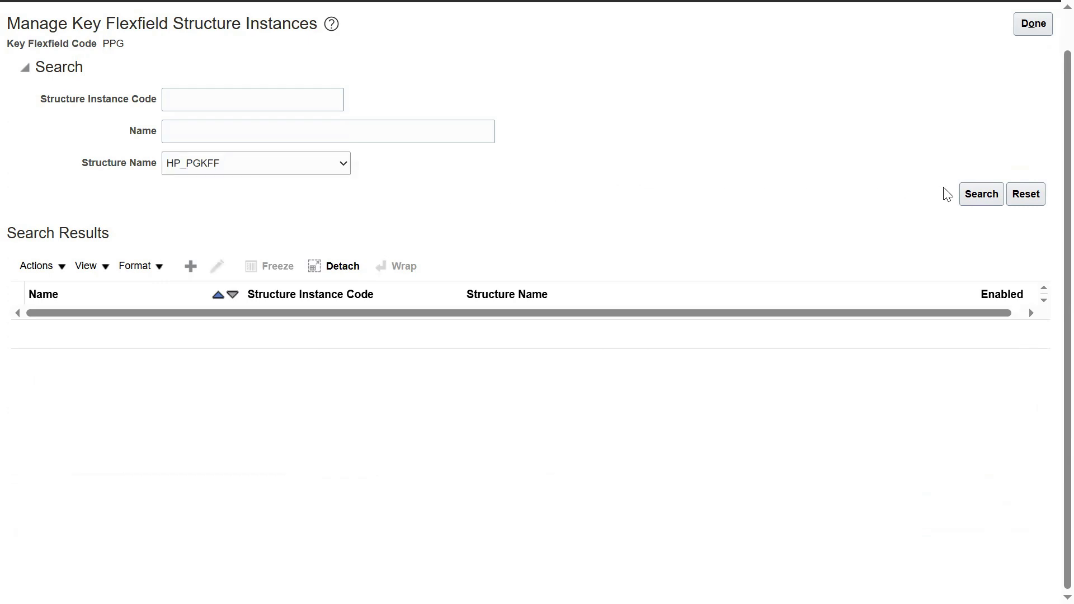
click(965, 196)
Step: Create a new structure instance with code HP_PGKFF Instance
click(191, 267)
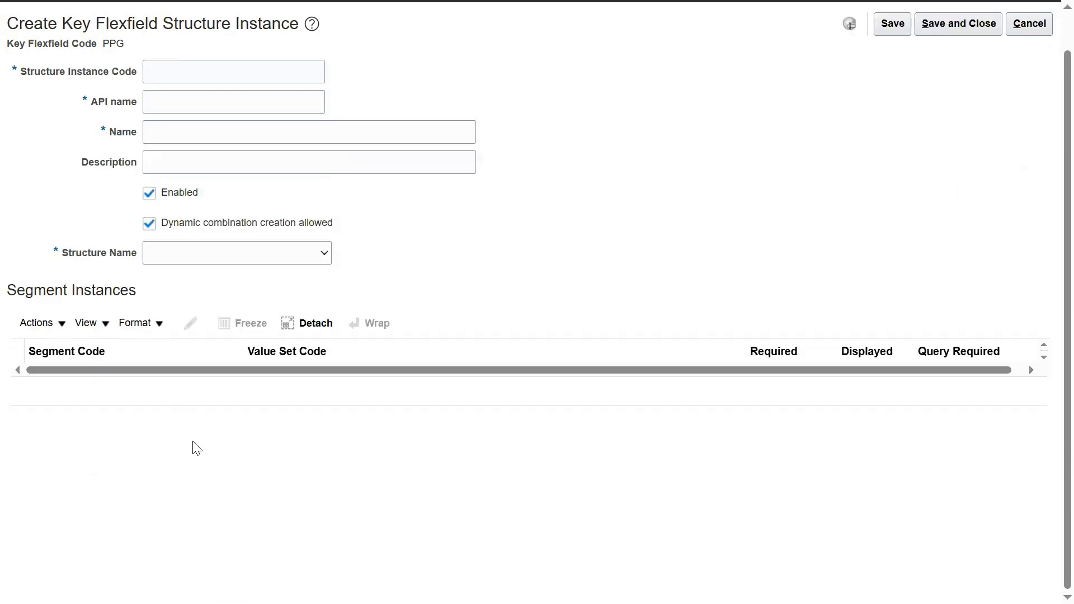
click(218, 64)
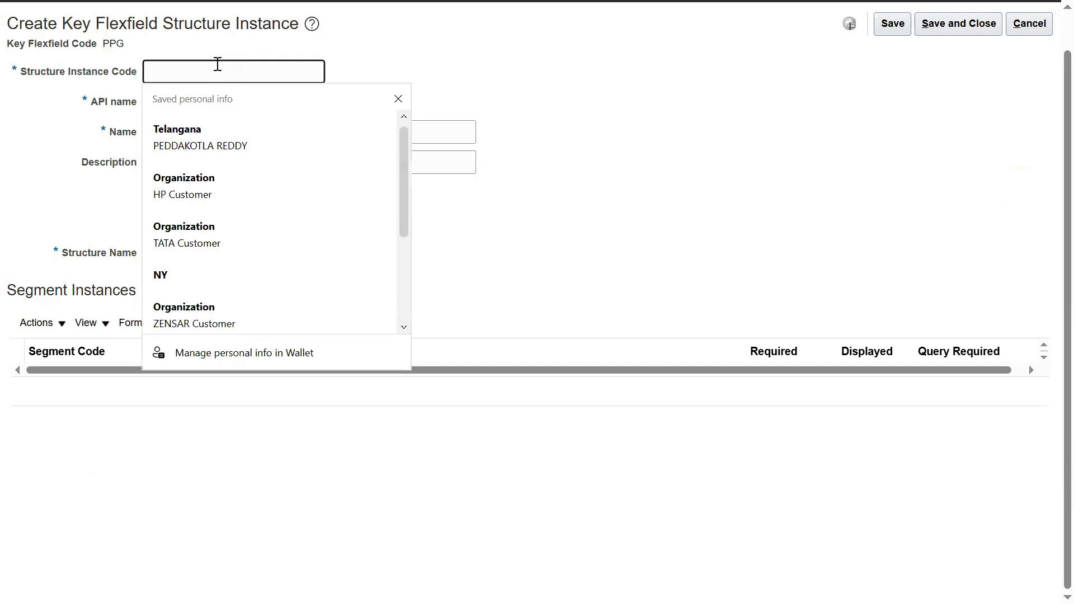
text(HP_KFF)
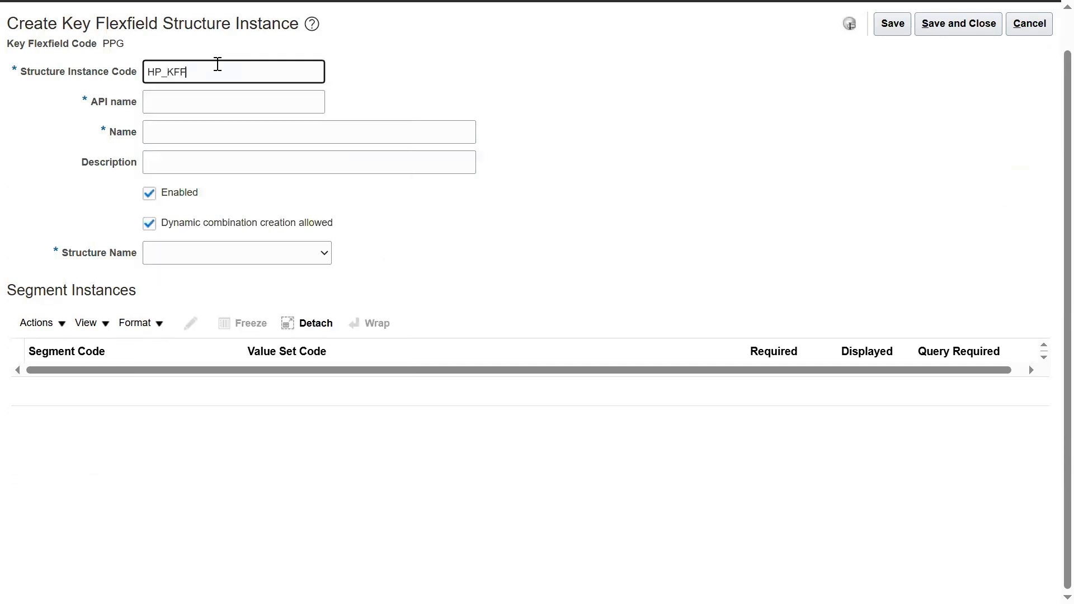
key(BackSpace)
key(BackSpace)
key(BackSpace)
text(PGKFF Instance)
Step: Reuse HP_PGKFF Instance as the name and description, then switch to Excel
key(ctrl+a)
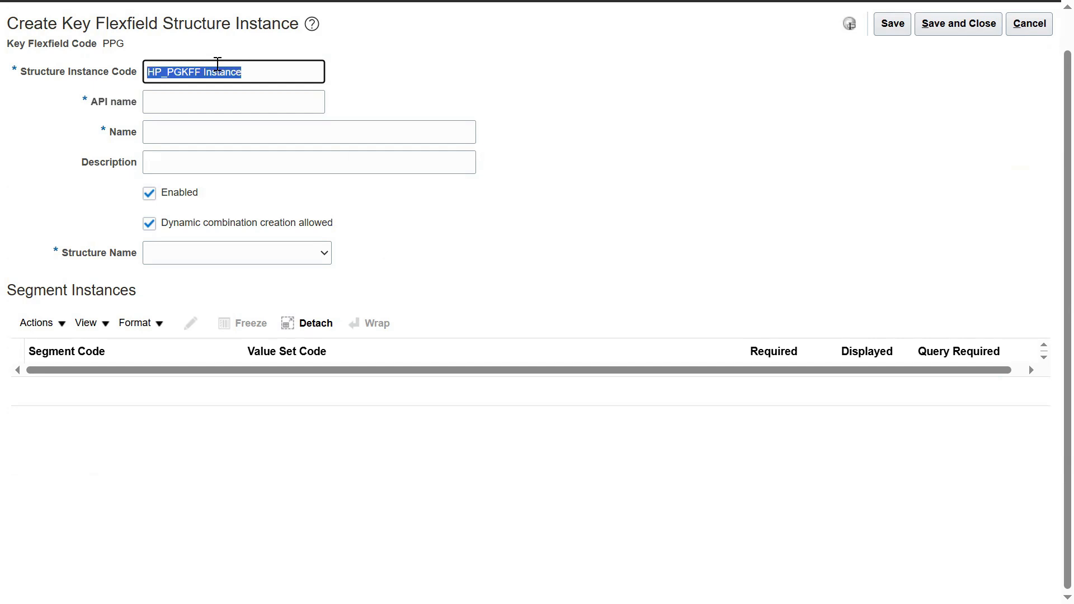
click(259, 134)
key(ctrl+v)
click(374, 164)
key(ctrl+v)
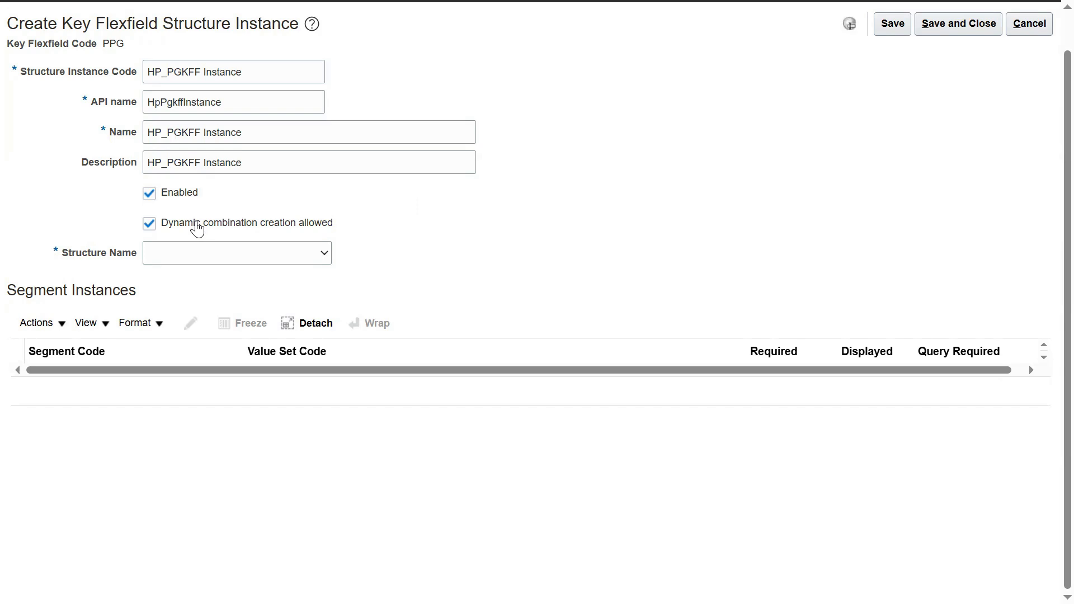
key(alt+Tab)
key(alt+Tab)
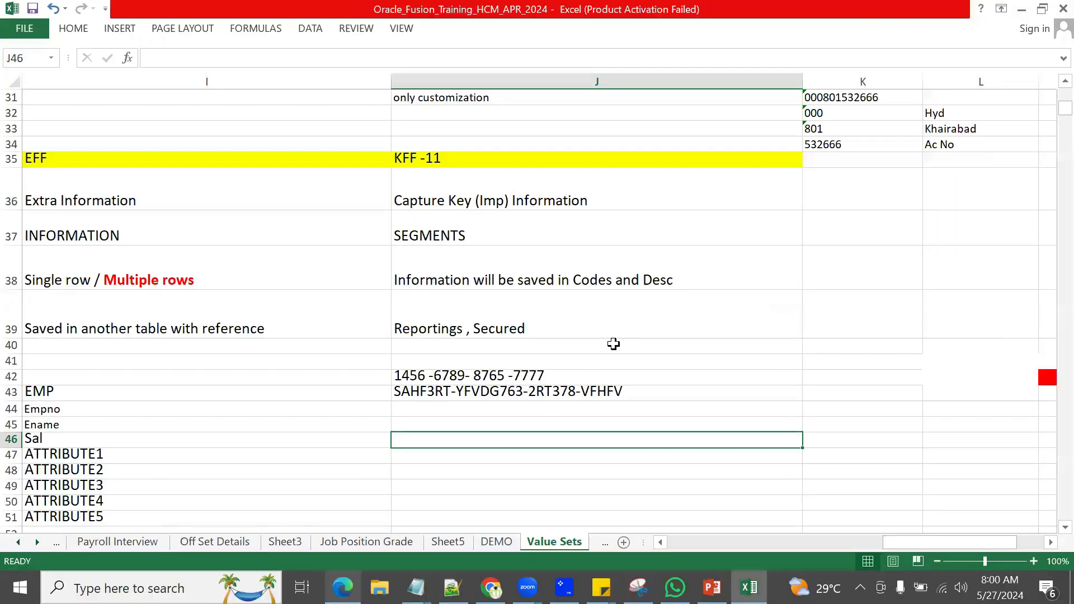
Step: Review the sample code combination in J42, then bring up the Notepad++ skills and countries note
click(440, 377)
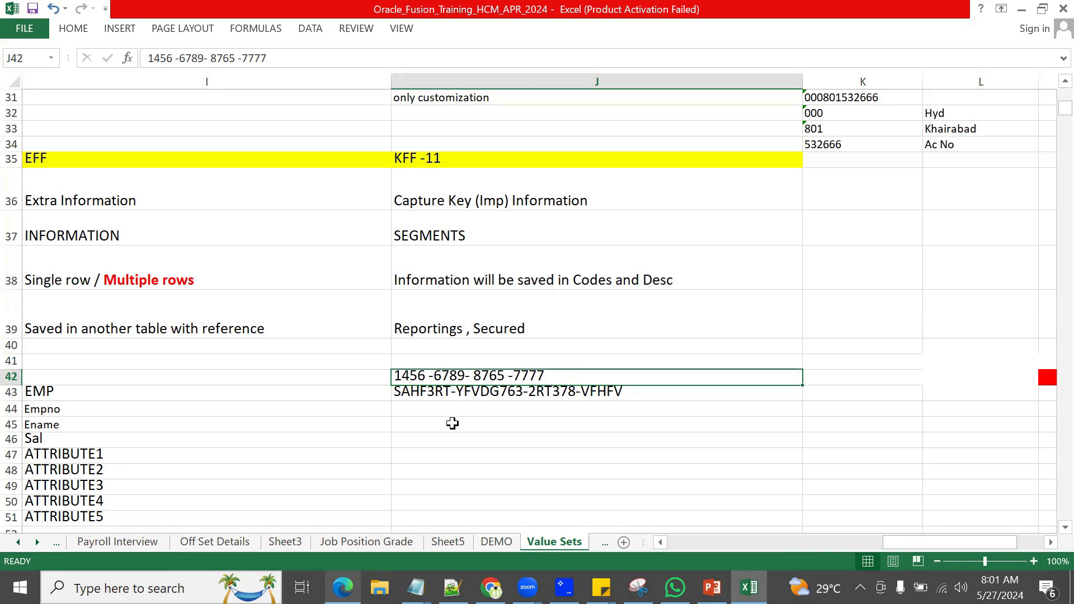
click(452, 588)
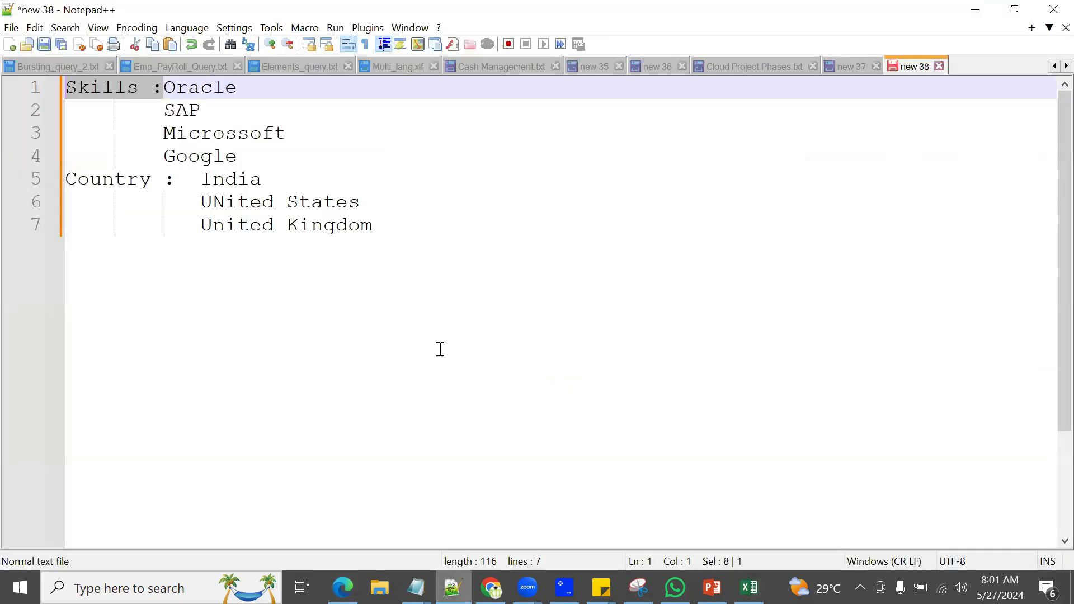
Step: Check the Oracle, SAP and UNited entries in the Notepad++ notes, then return to the structure instance form
click(170, 90)
double_click(172, 89)
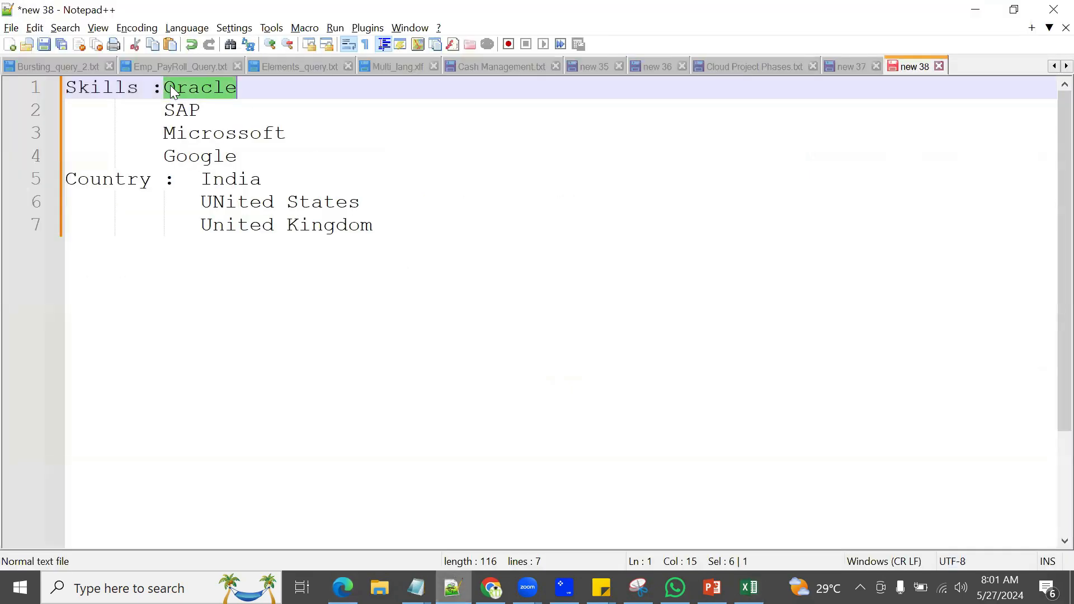
double_click(234, 203)
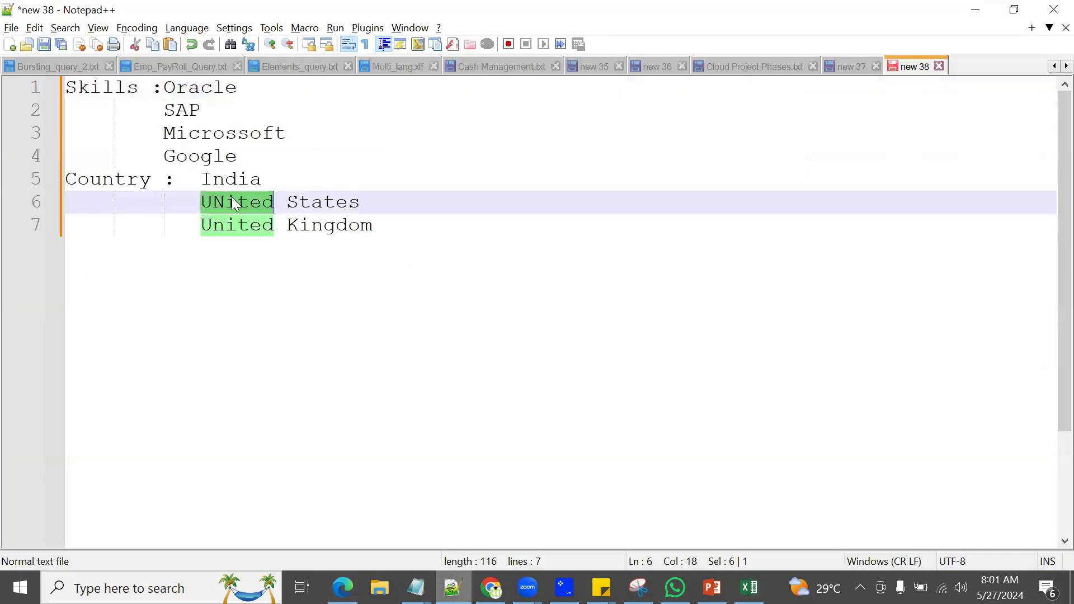
double_click(176, 111)
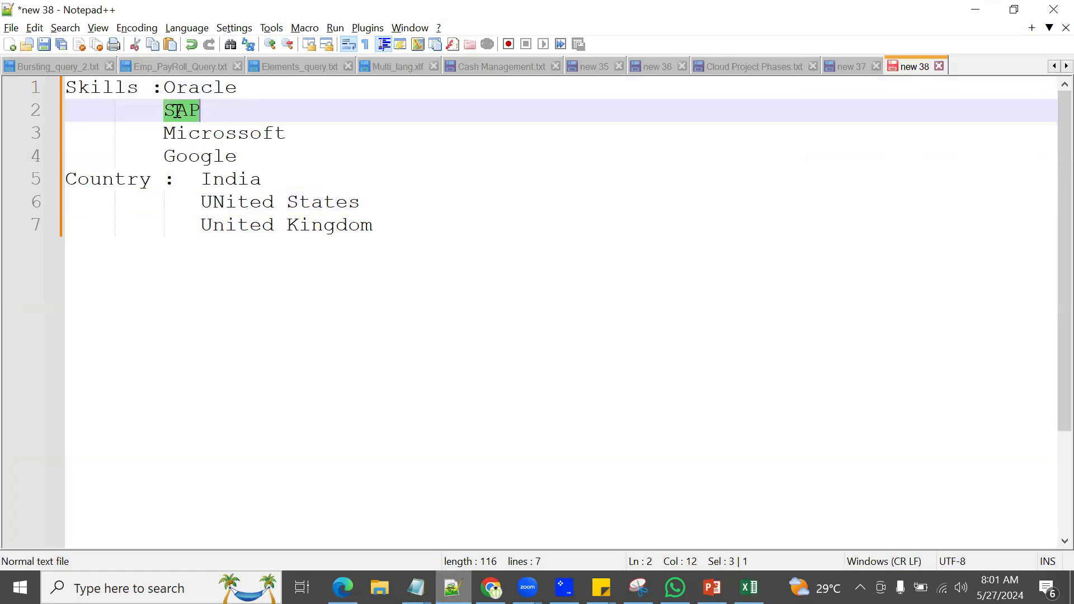
click(225, 202)
double_click(226, 203)
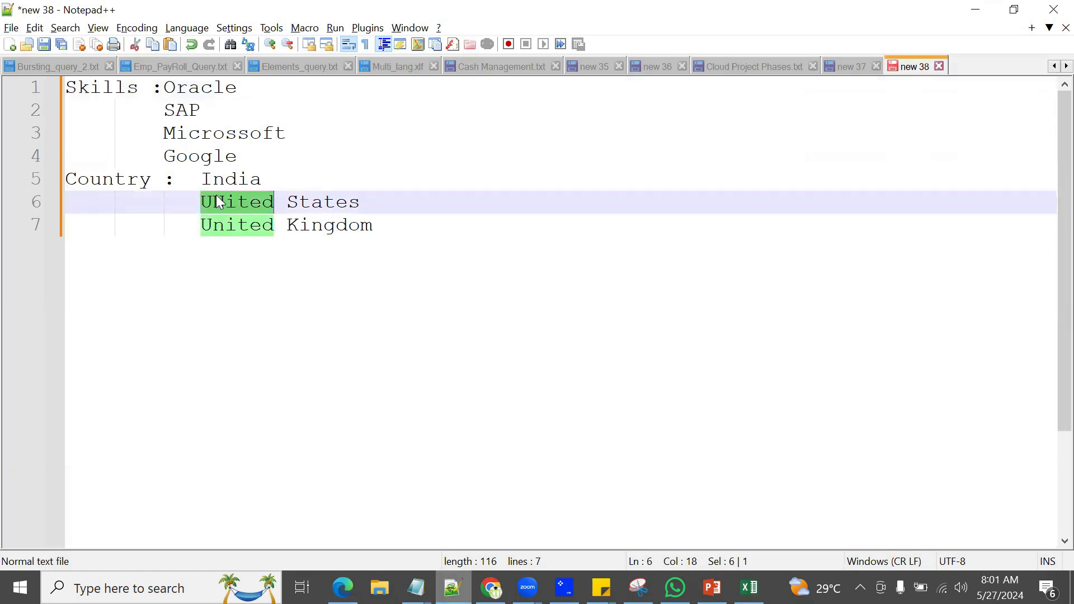
key(alt+Tab)
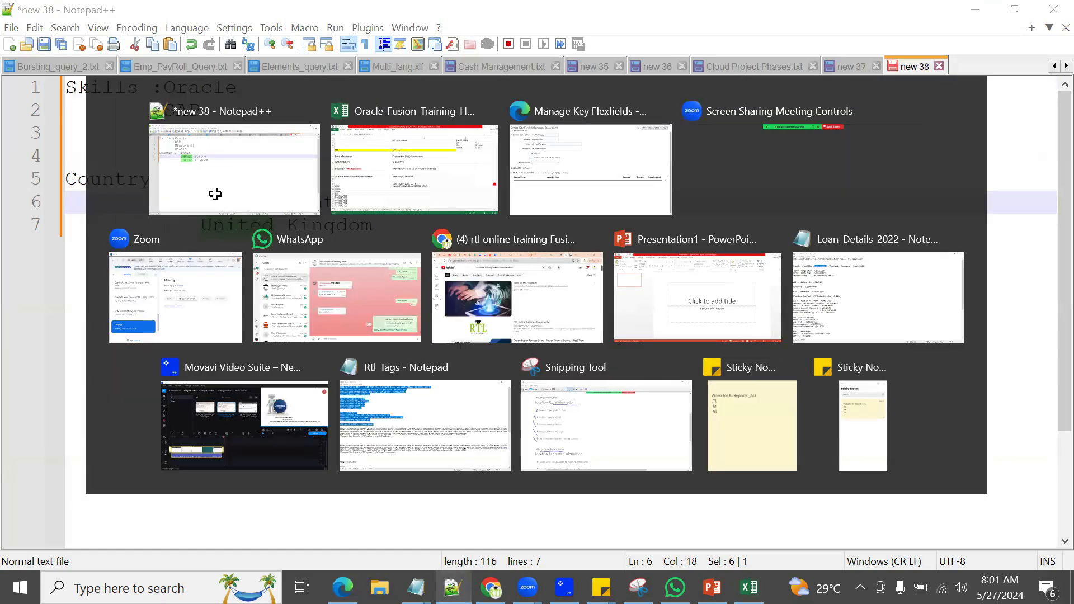
key(alt+Tab)
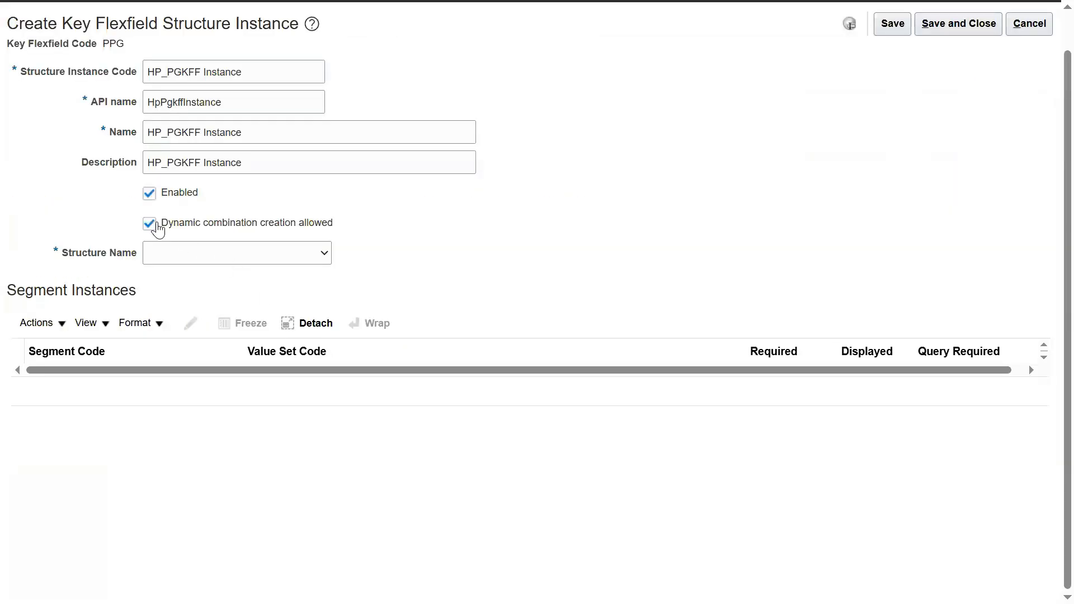
Step: Base the HP_PGKFF Instance on the HP_PGKFF structure, leave the HP Skill Set segment unchanged, and save and close
click(191, 258)
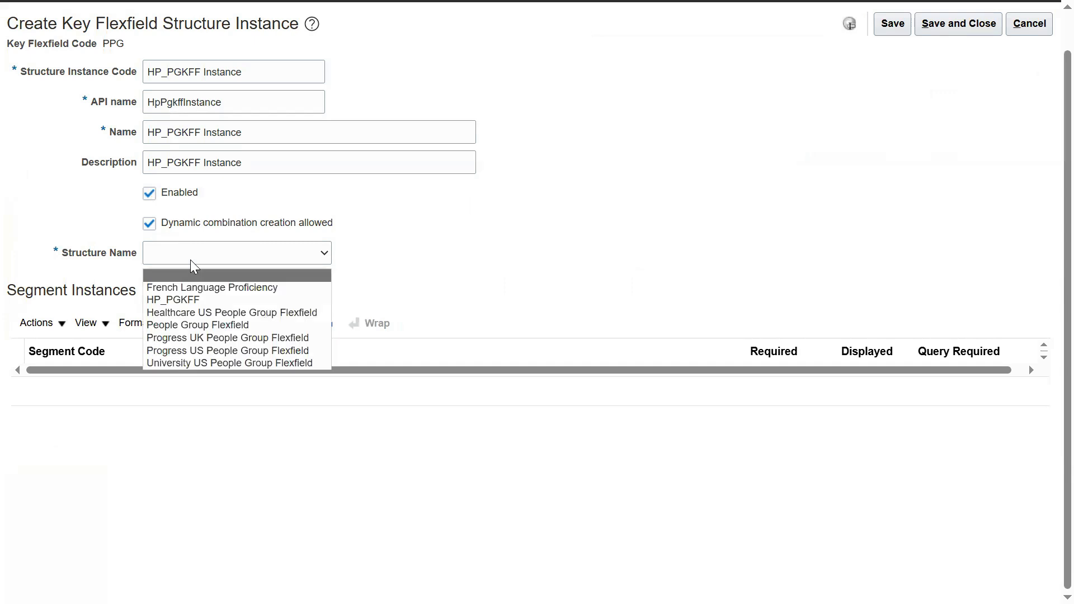
click(189, 297)
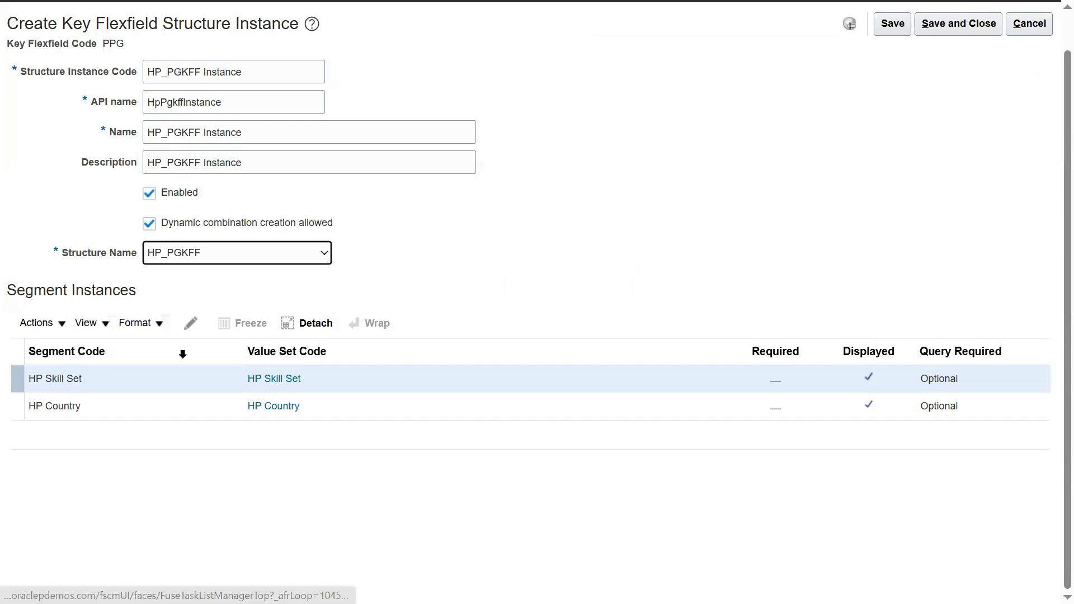
click(189, 323)
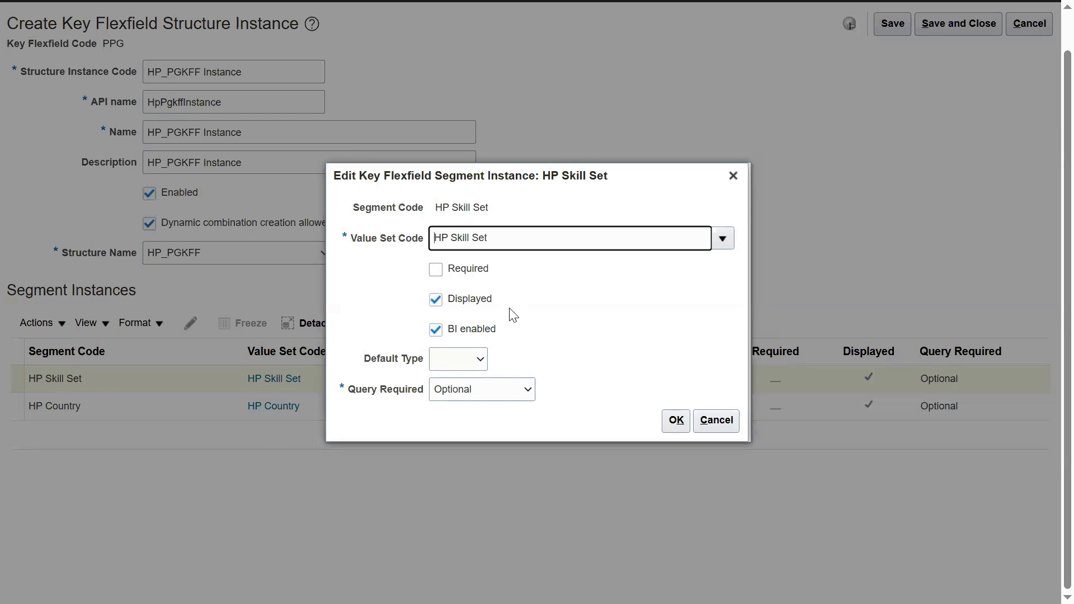
click(733, 176)
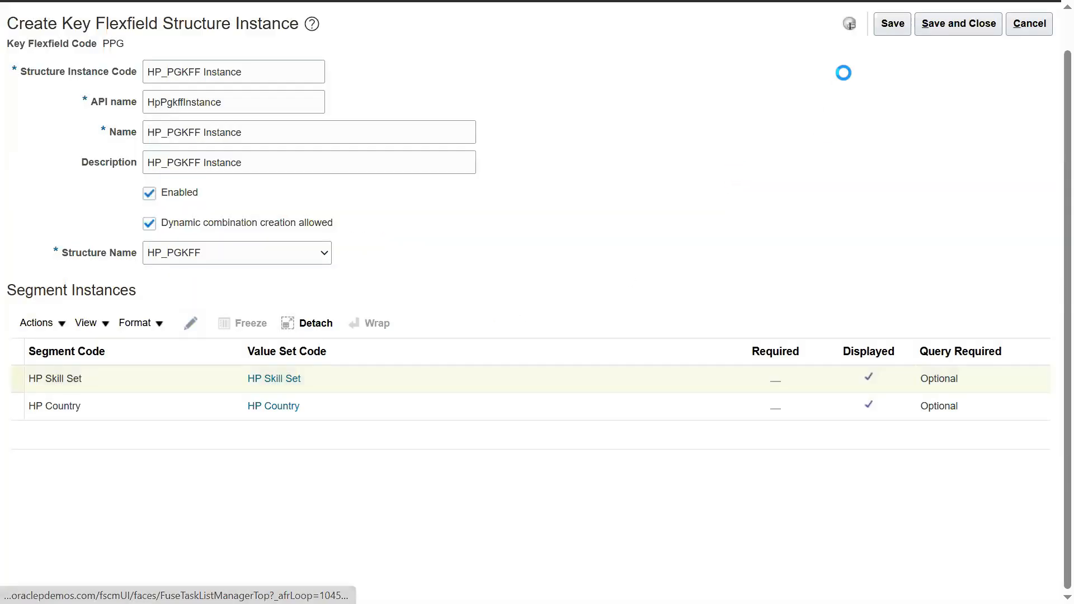
click(880, 26)
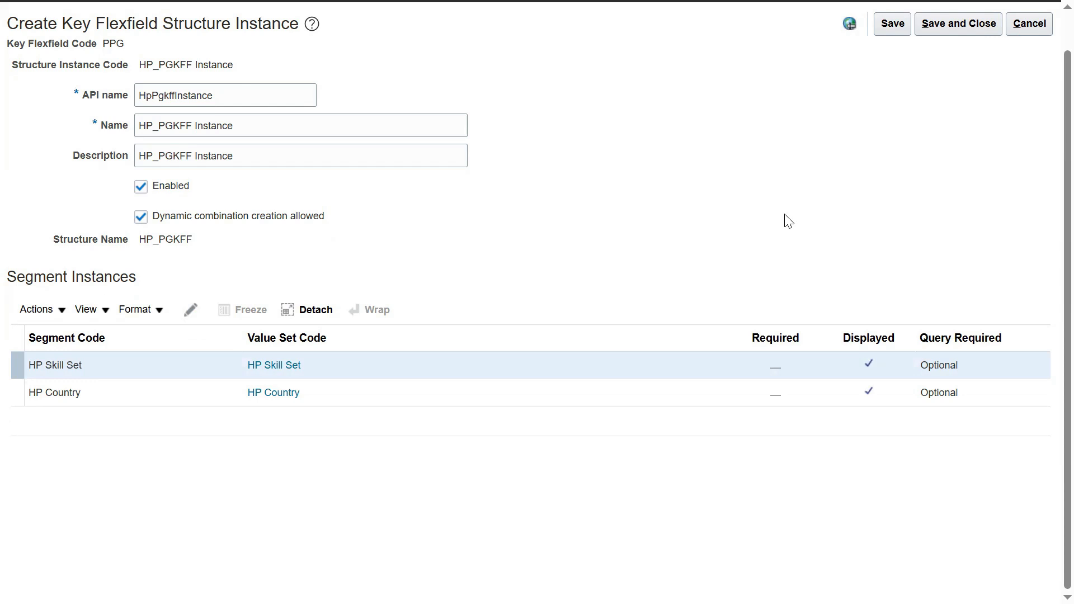
scroll(771, 209, up, 1)
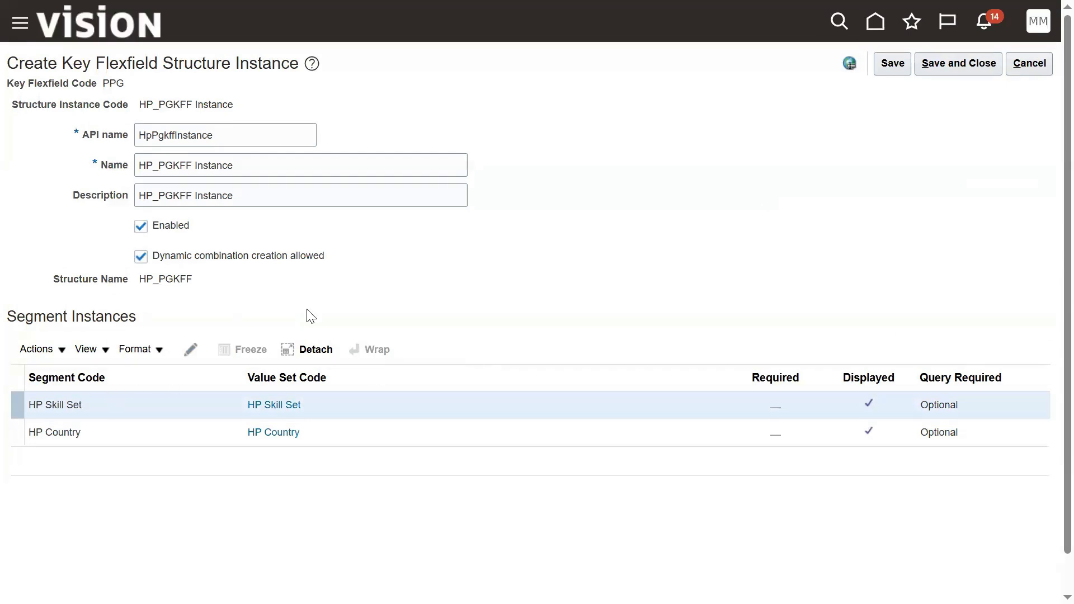
click(940, 68)
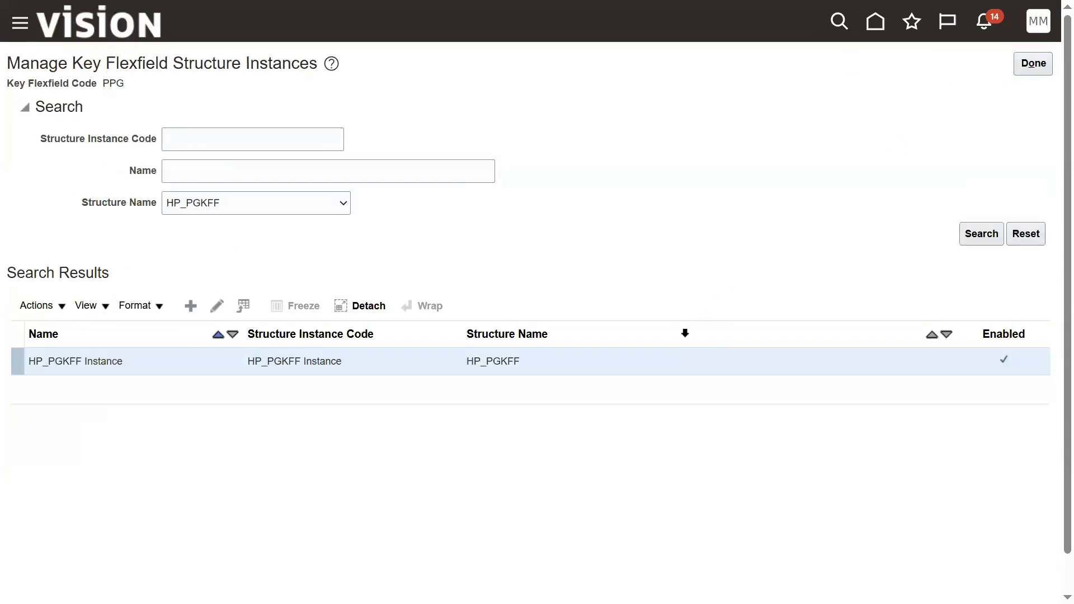
Step: Return to Manage Key Flexfields, then select all seven lines of the Notepad++ notes
click(1032, 64)
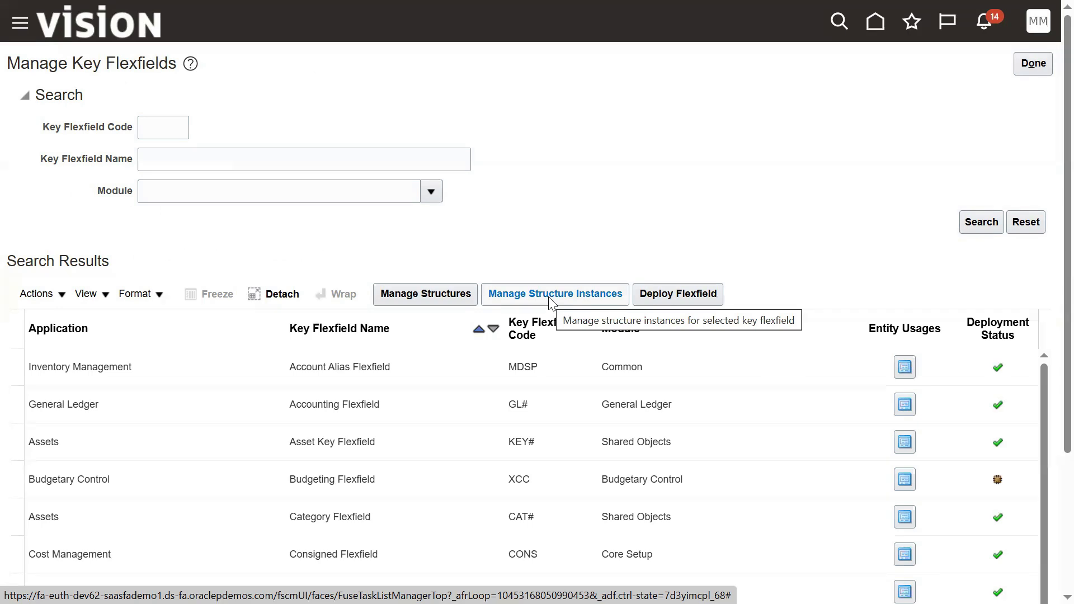
click(533, 297)
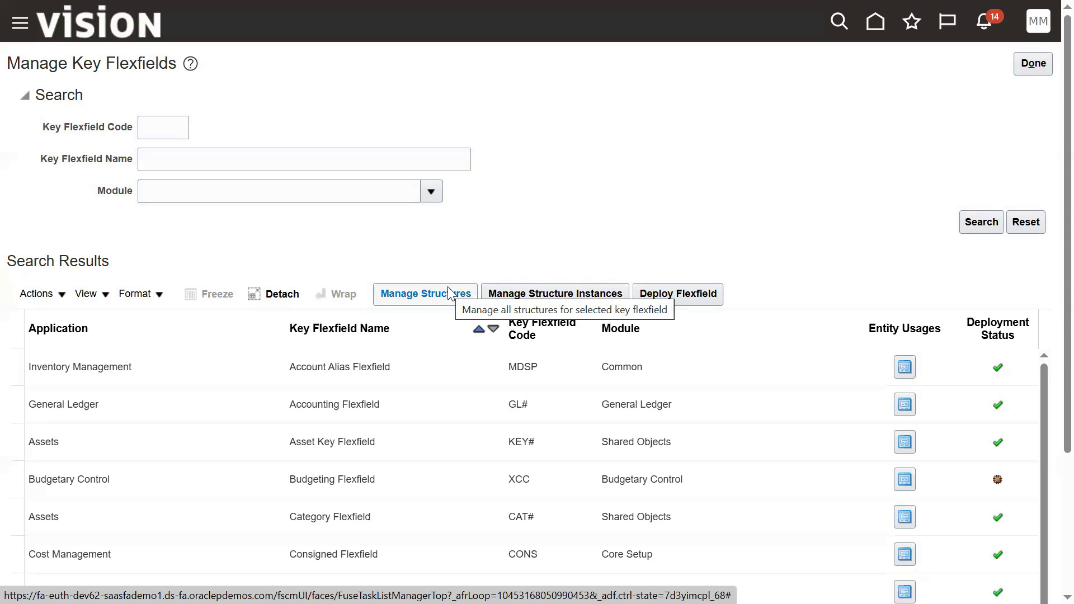
key(alt+Tab)
key(alt+Tab)
drag(410, 223, 22, 95)
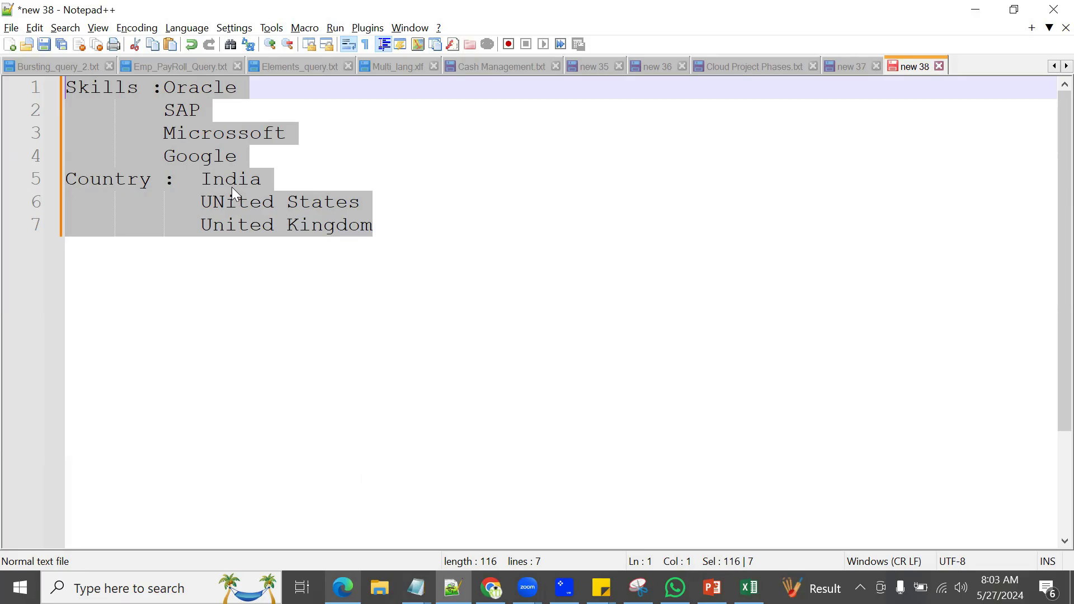
Step: Switch from the skills and countries notes back to the Manage Key Flexfields page
key(alt+Tab)
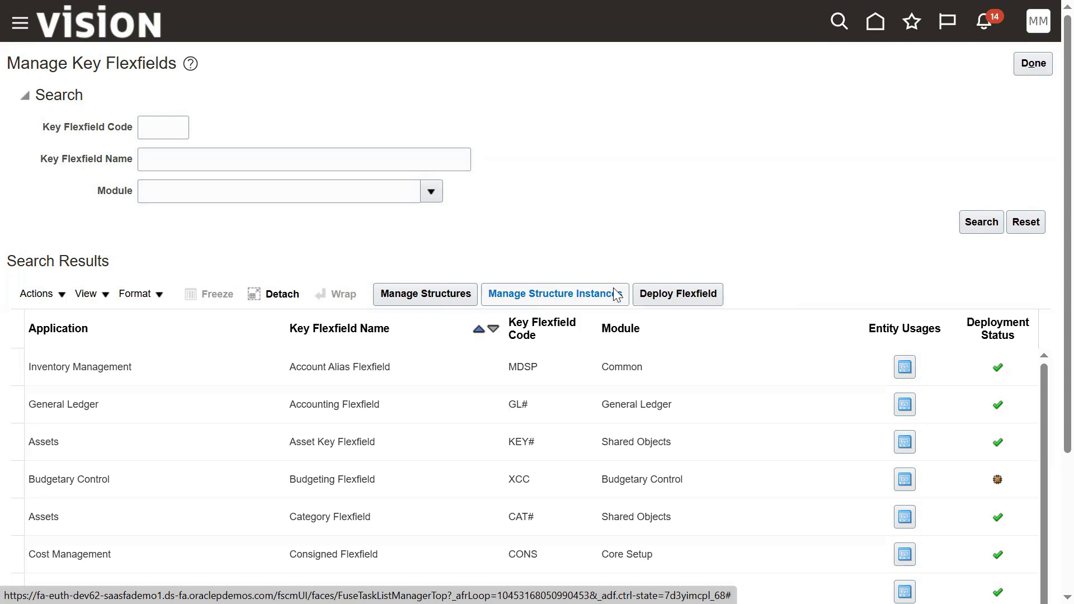
Step: Deploy the People Group Flexfield, dismiss the confirmation, and locate its Deployed row
click(681, 291)
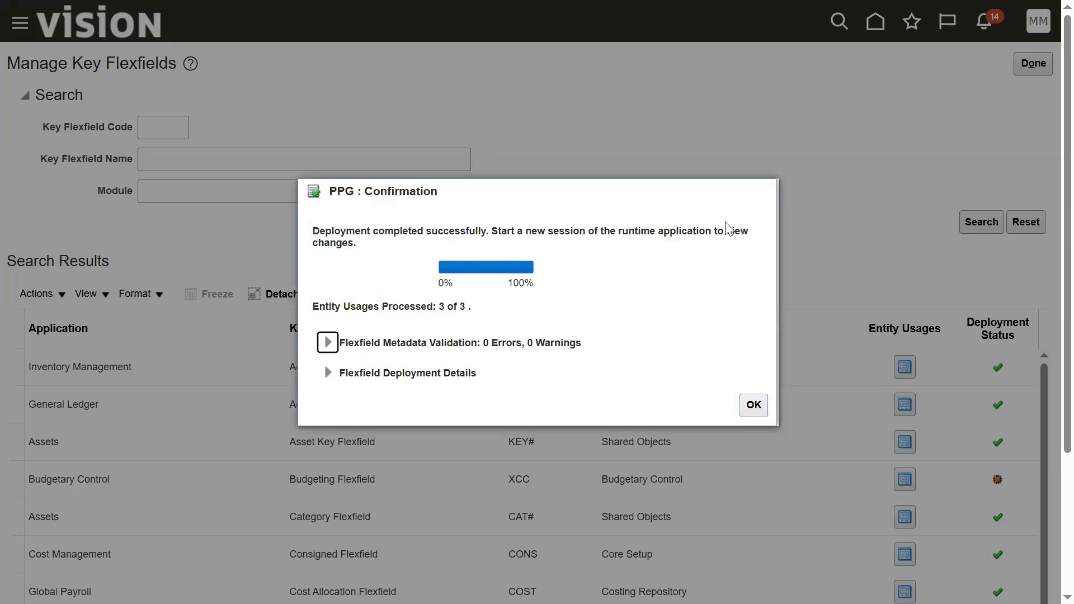
click(754, 406)
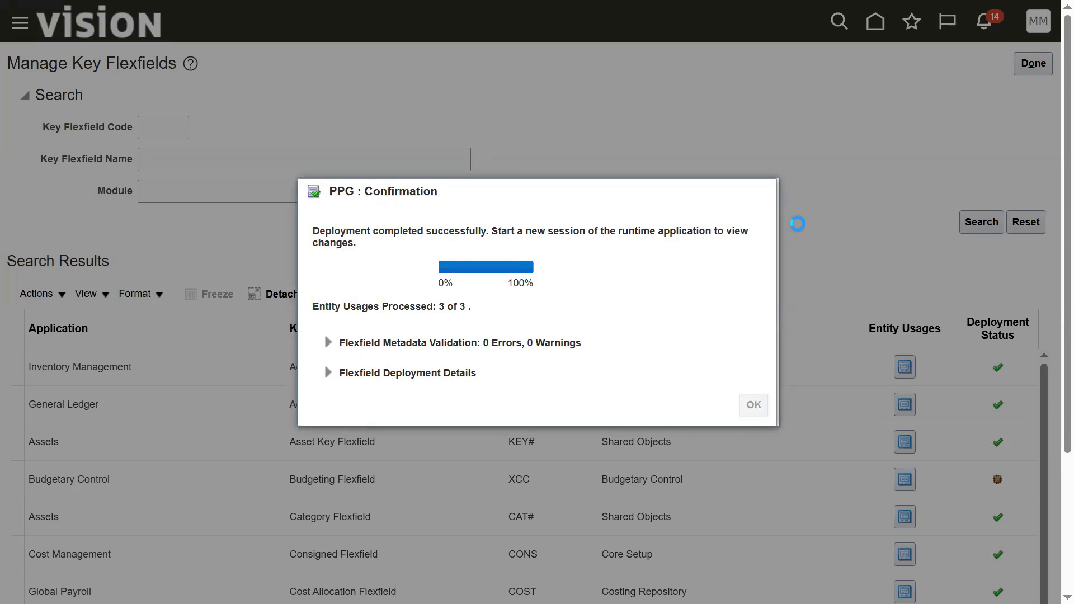
scroll(1048, 372, down, 3)
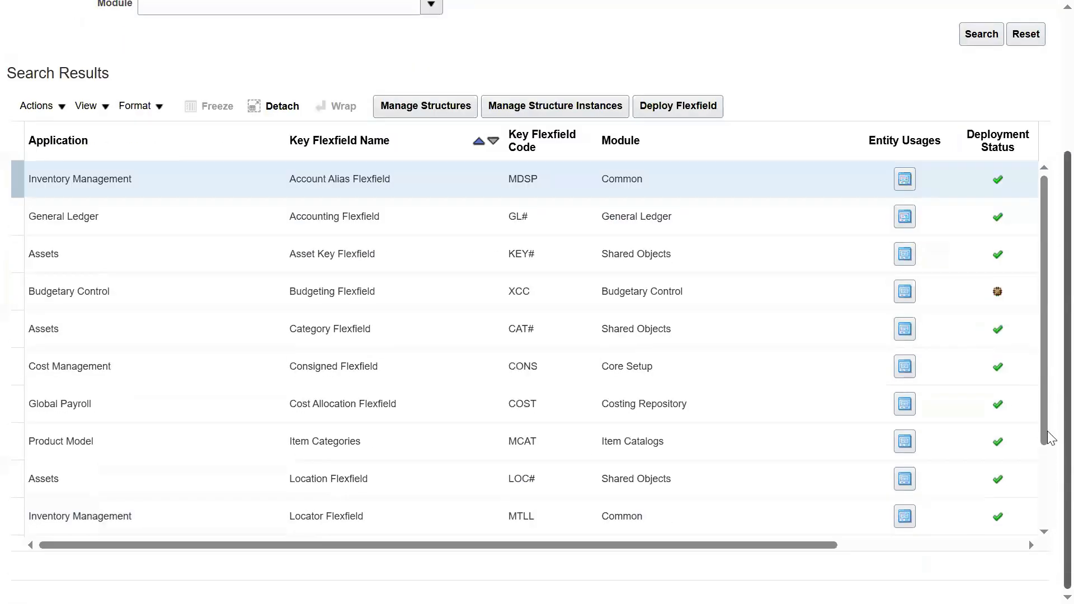
scroll(1048, 447, down, 3)
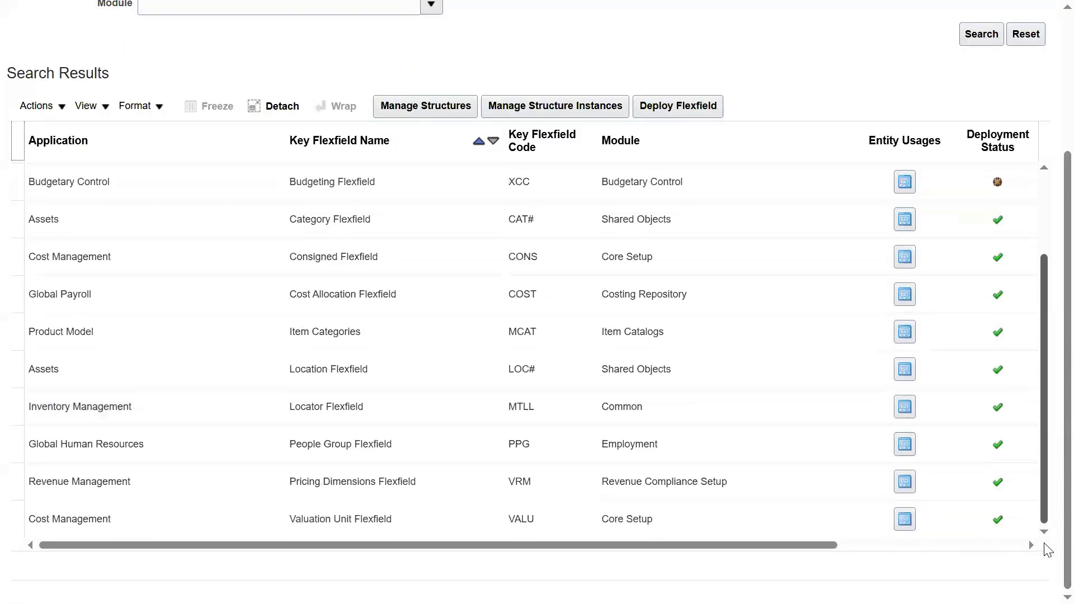
click(135, 440)
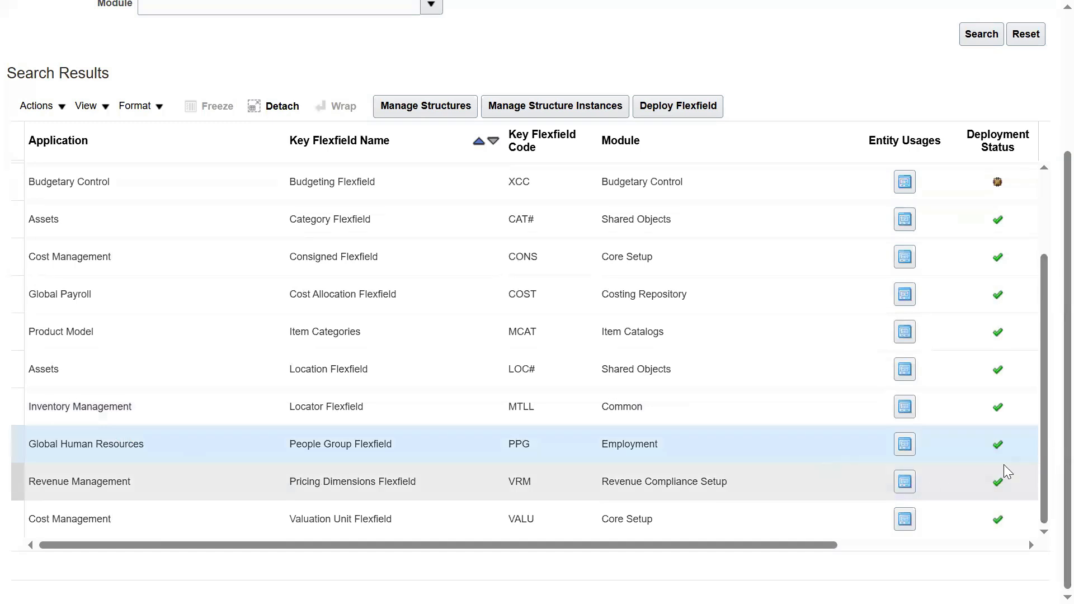
Step: Copy the People Group Flexfield name and switch to the Excel workbook
mouse_move(998, 447)
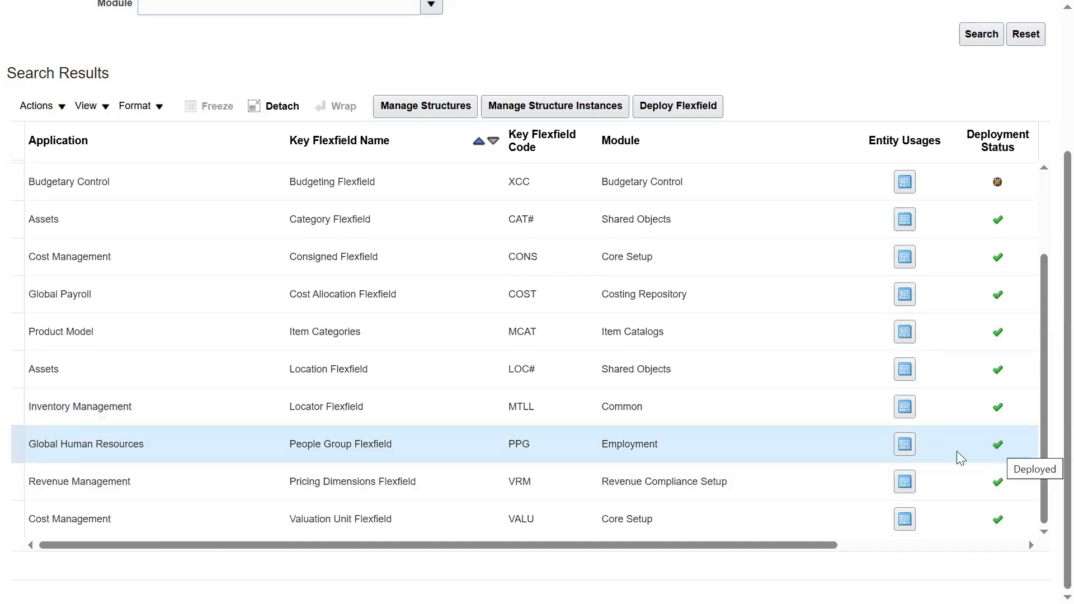
drag(290, 444, 392, 444)
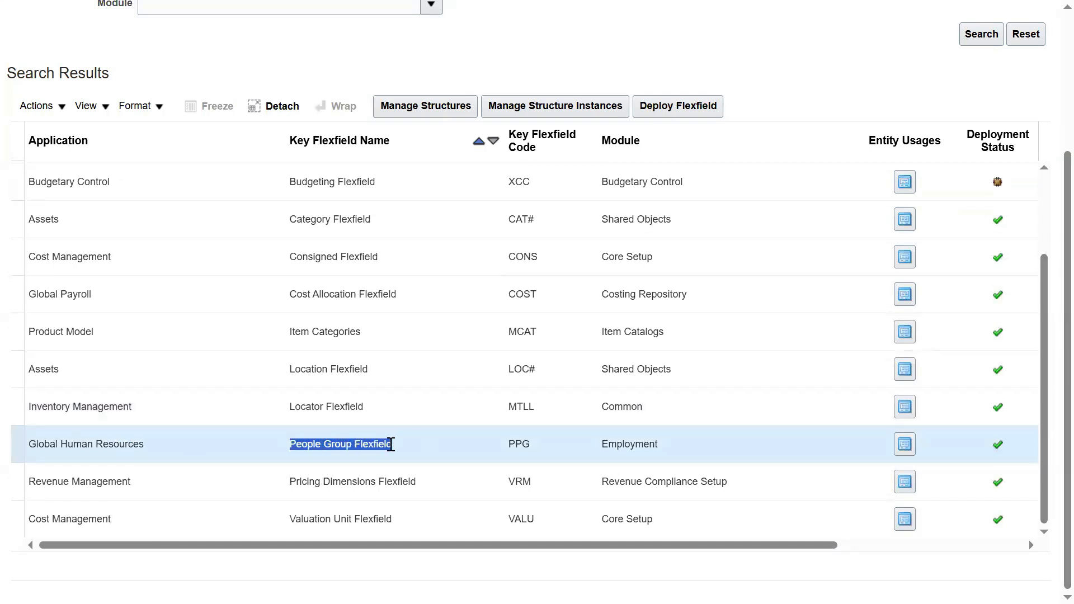
key(ctrl+c)
key(alt+Tab)
key(alt+Tab)
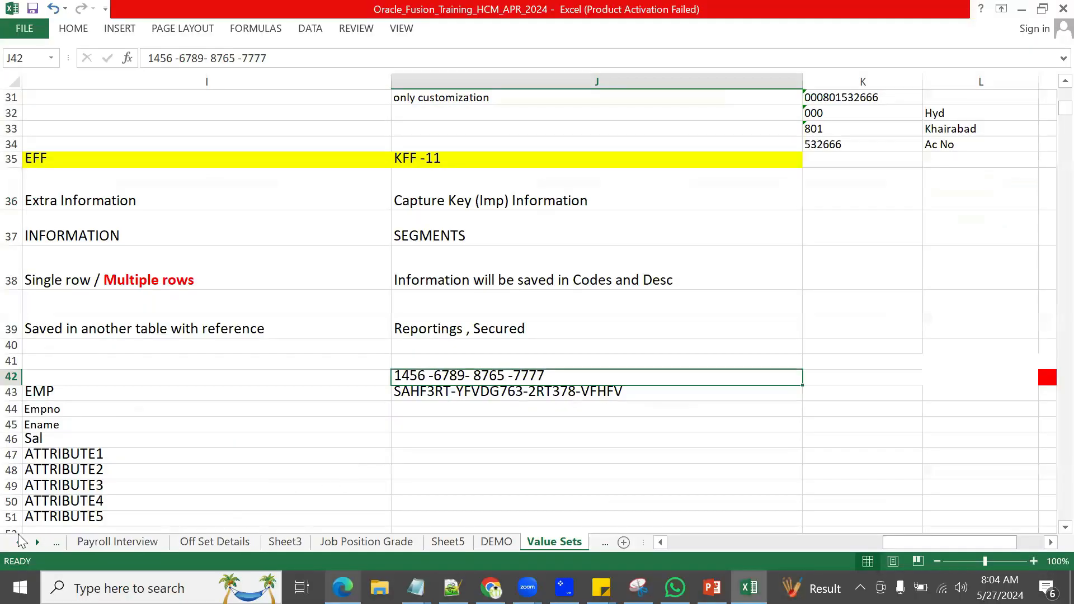
Step: Go to the first sheet holding the ICICI enterprise structure notes
click(20, 542)
click(19, 542)
click(19, 542)
click(20, 542)
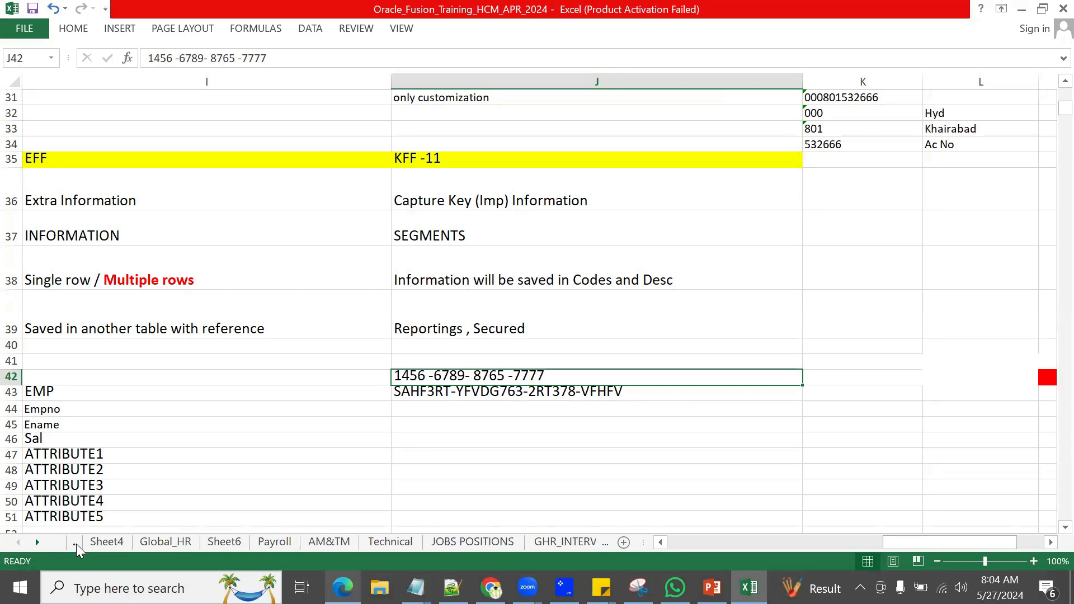
click(75, 542)
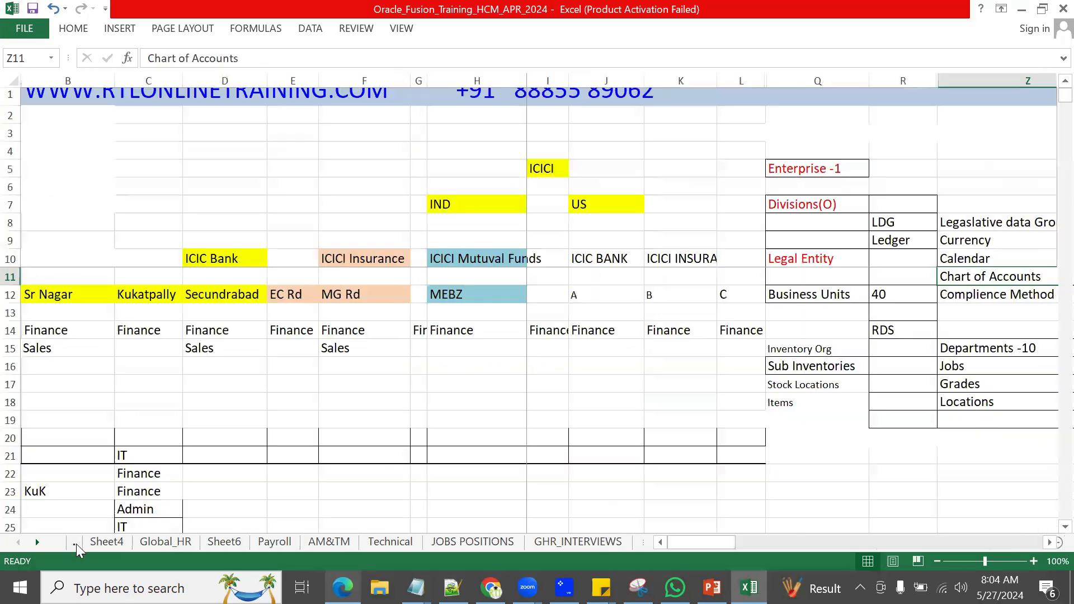
Step: Review the structure block from Enterprise -1 through Legal Entity, then return to the browser
click(797, 168)
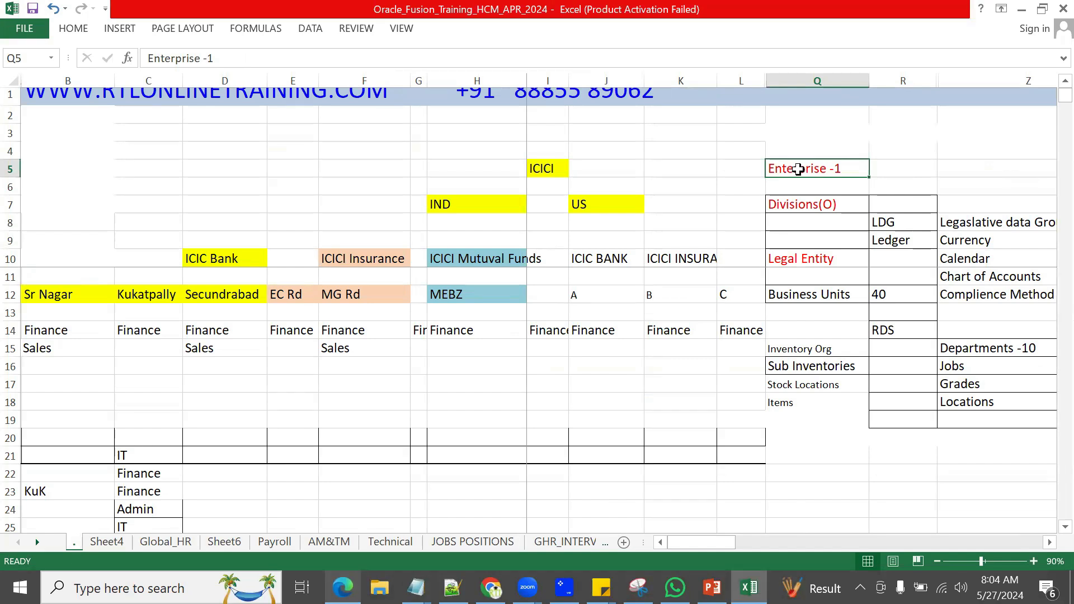
drag(799, 203, 961, 415)
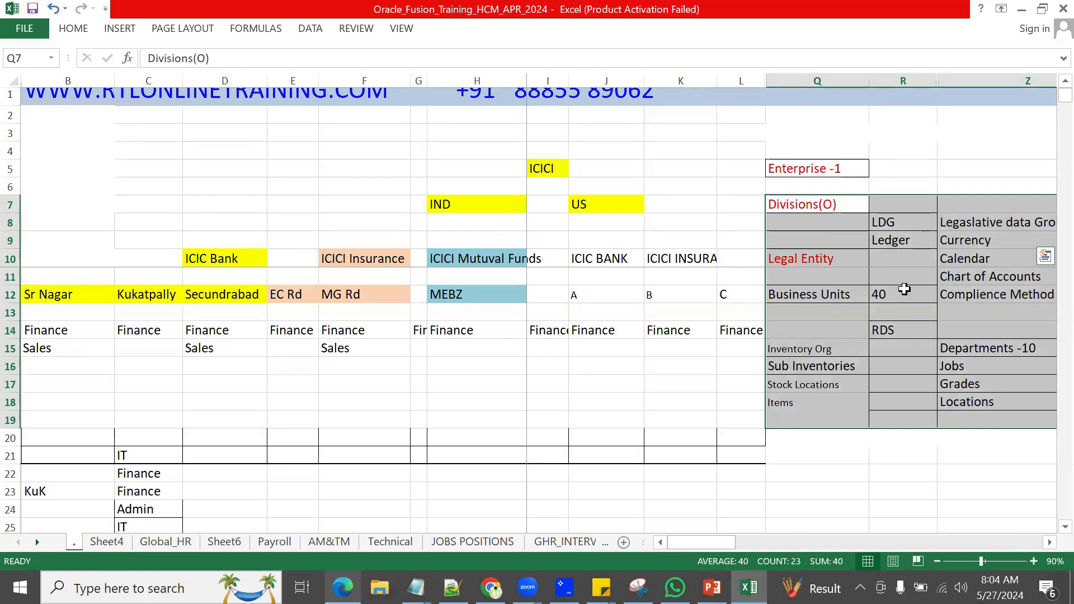
click(825, 259)
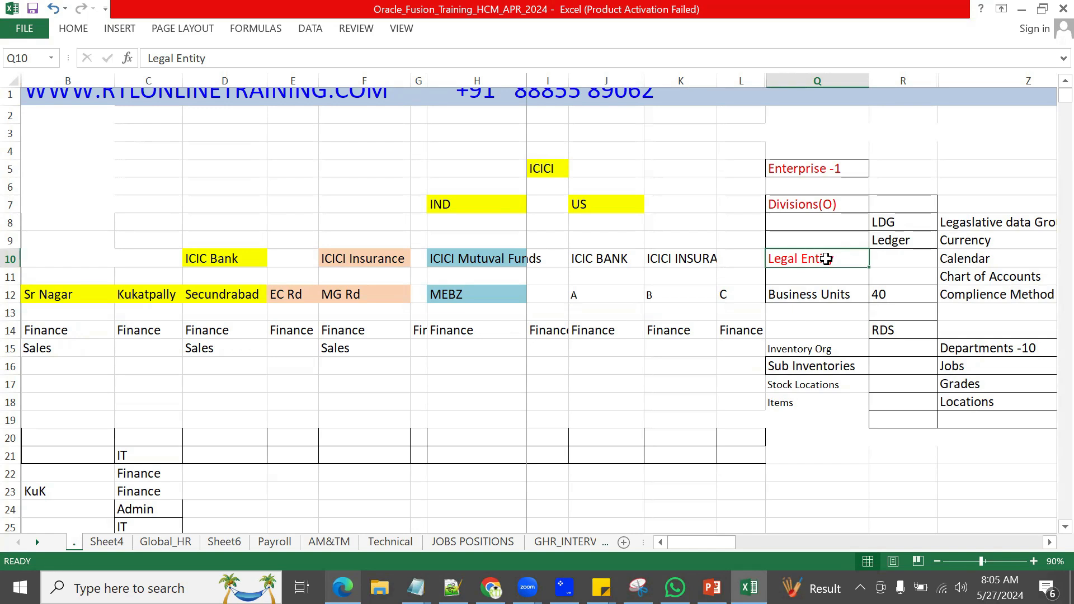
drag(791, 174, 983, 418)
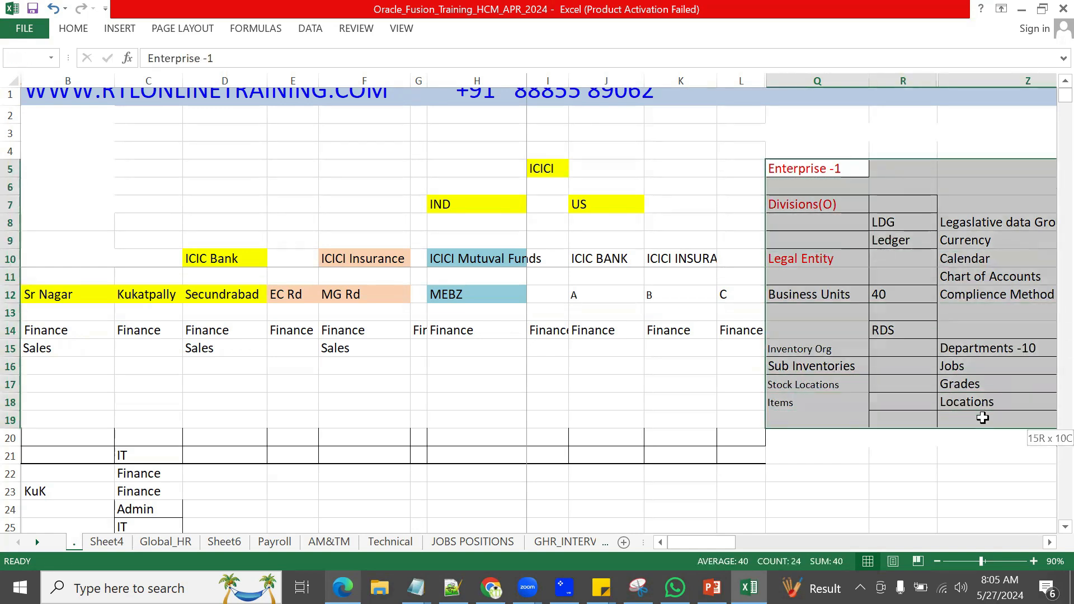
click(811, 259)
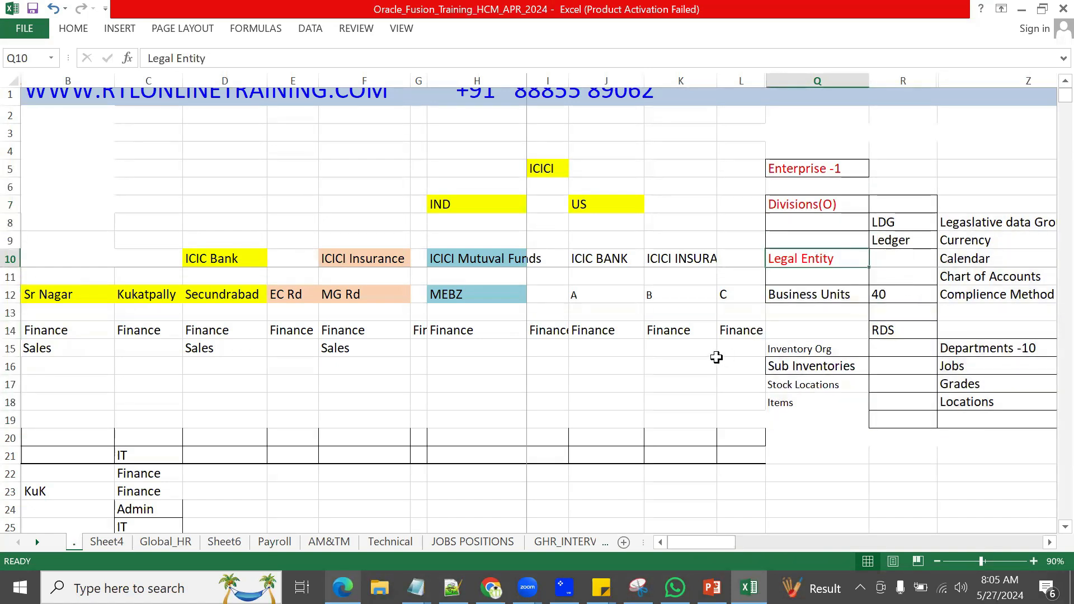
key(alt+Tab)
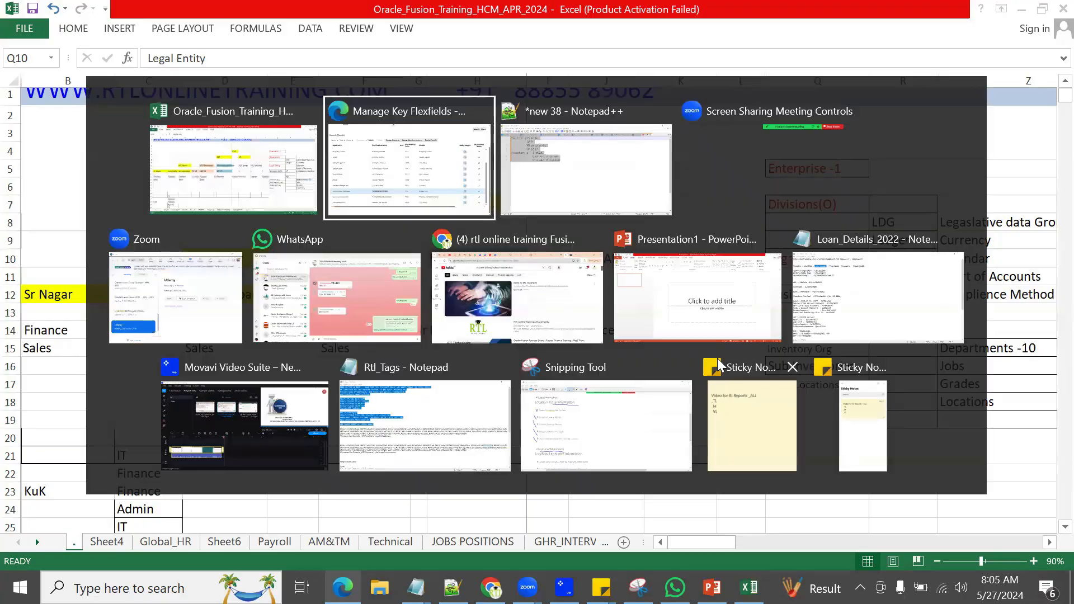
Step: Search tasks for 'manage enterprise' and go to Manage Enterprise HCM Information
scroll(827, 110, up, 3)
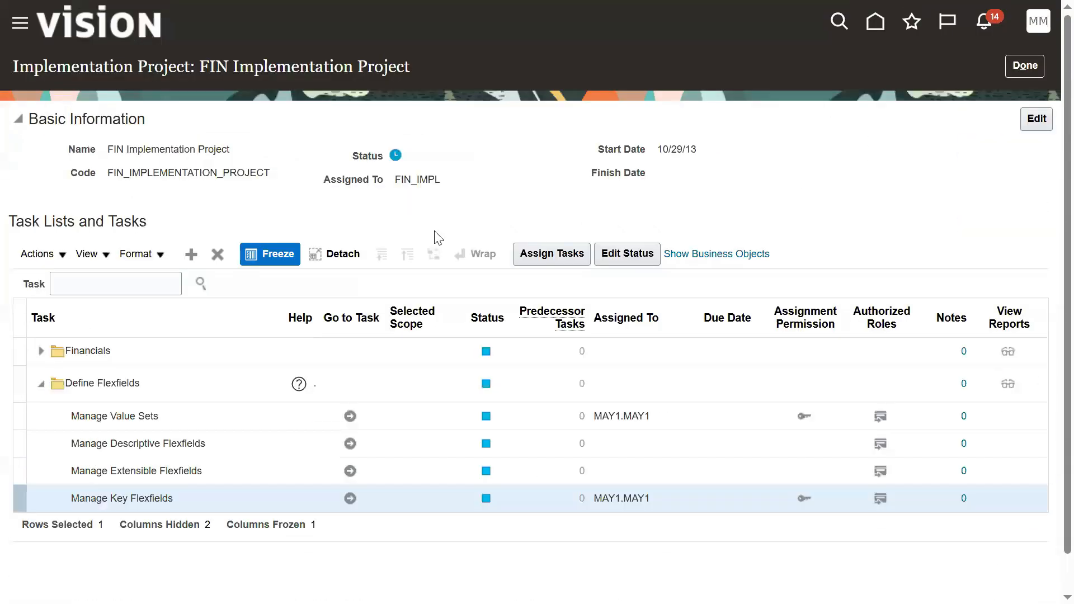
click(159, 279)
text(m)
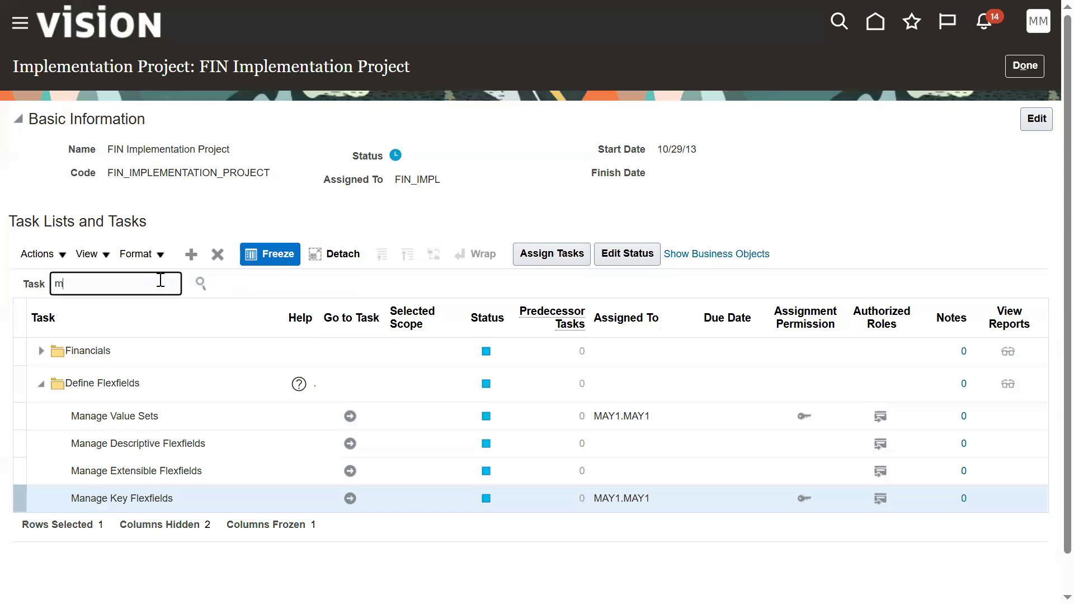
text(anage enterprise)
key(Return)
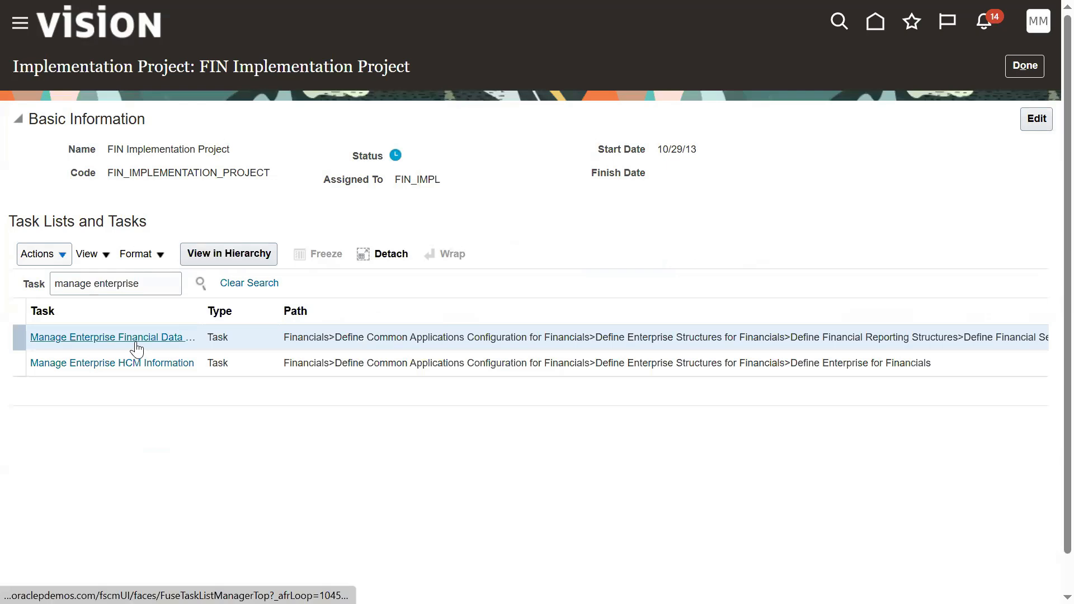
click(136, 371)
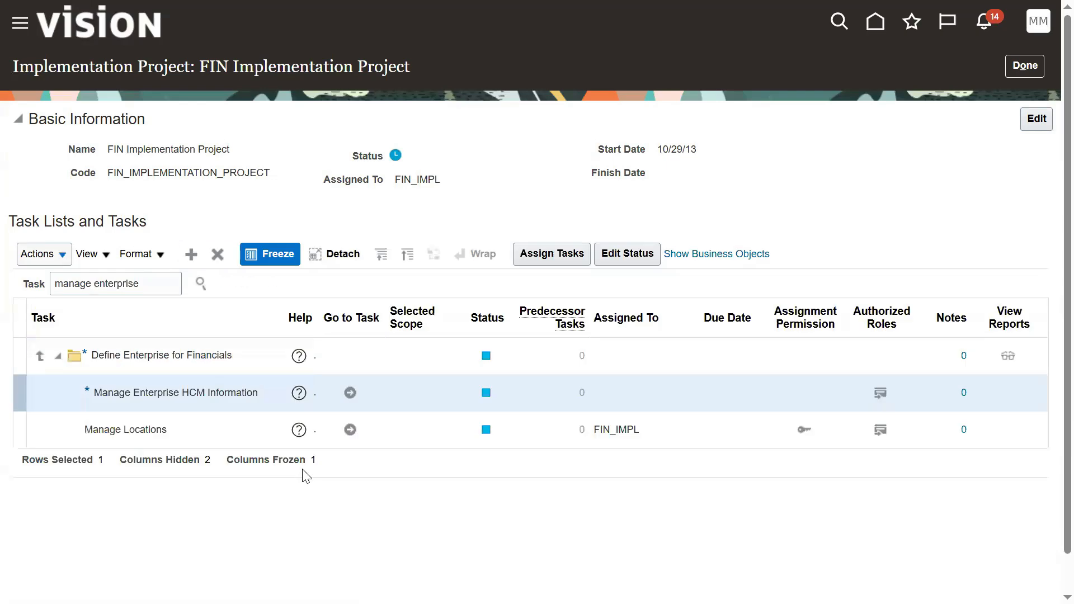
click(350, 393)
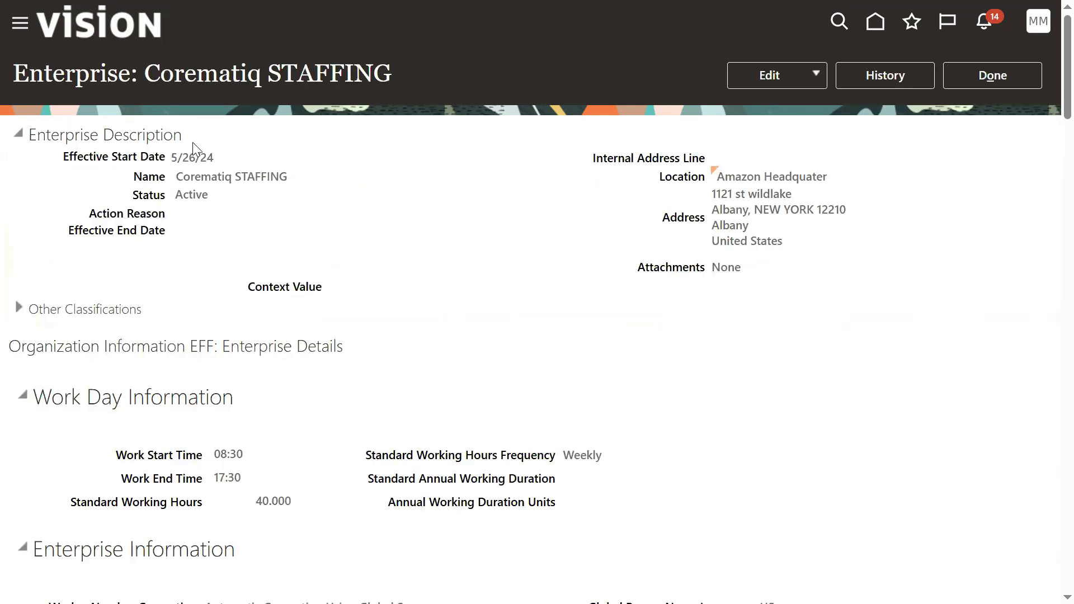
Step: Review the Corematiq STAFFING enterprise details on the page
drag(182, 179, 297, 183)
scroll(277, 424, down, 3)
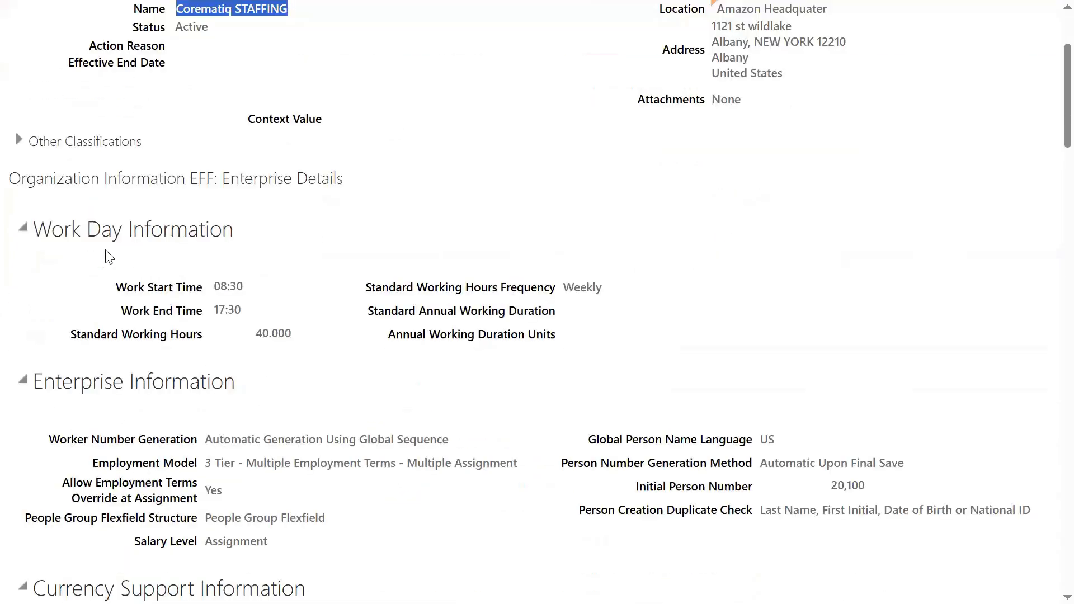
drag(52, 232, 162, 316)
scroll(159, 311, down, 3)
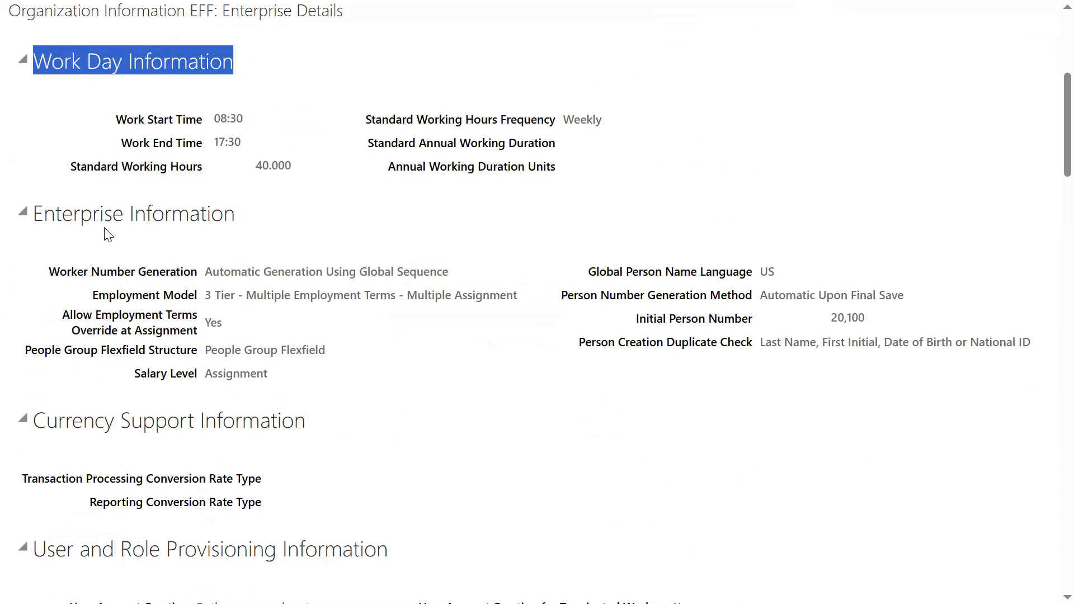
drag(57, 217, 135, 217)
click(108, 274)
drag(60, 273, 123, 273)
drag(653, 323, 697, 325)
scroll(313, 460, down, 3)
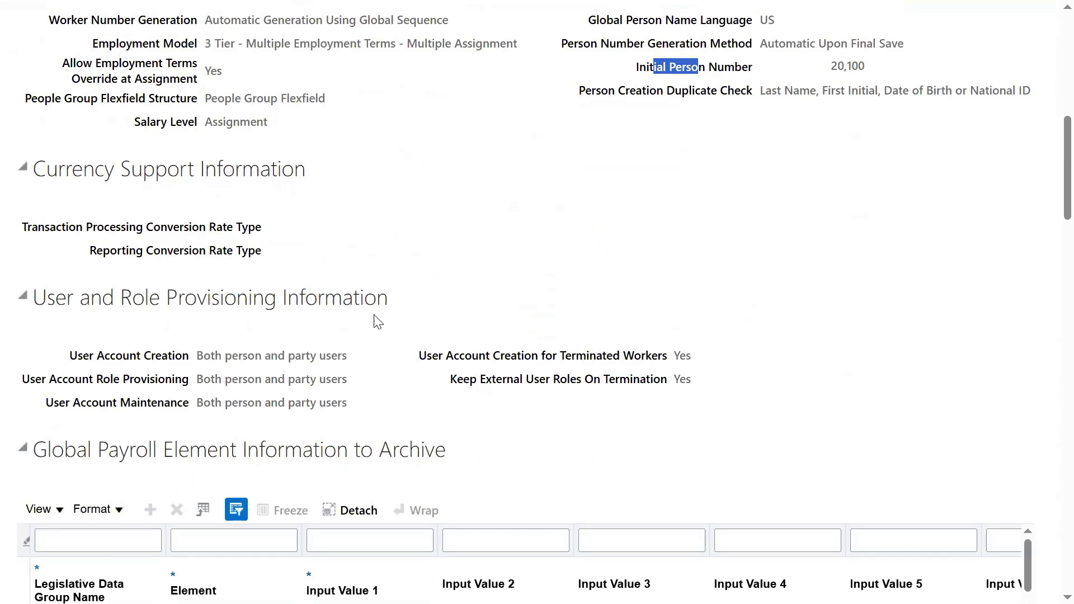
scroll(585, 343, down, 5)
scroll(509, 364, down, 8)
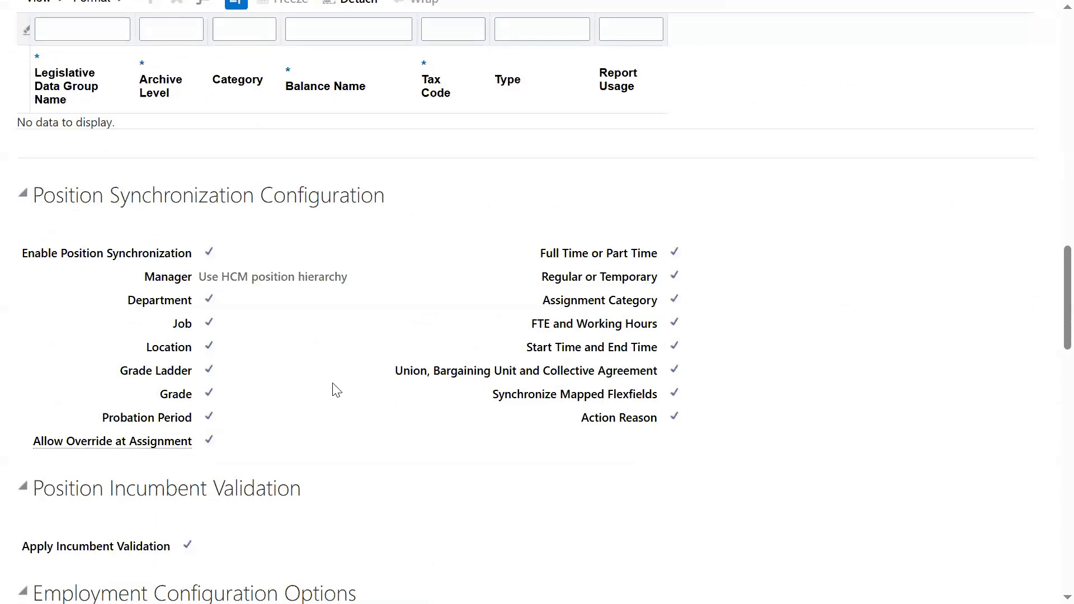
scroll(386, 392, down, 7)
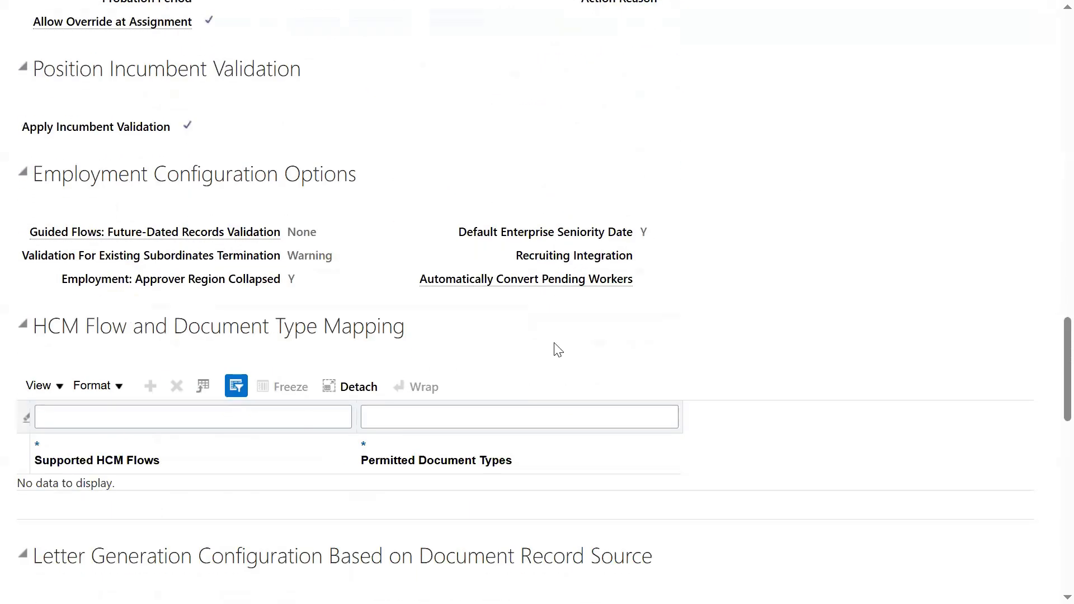
scroll(555, 346, up, 20)
scroll(555, 347, up, 3)
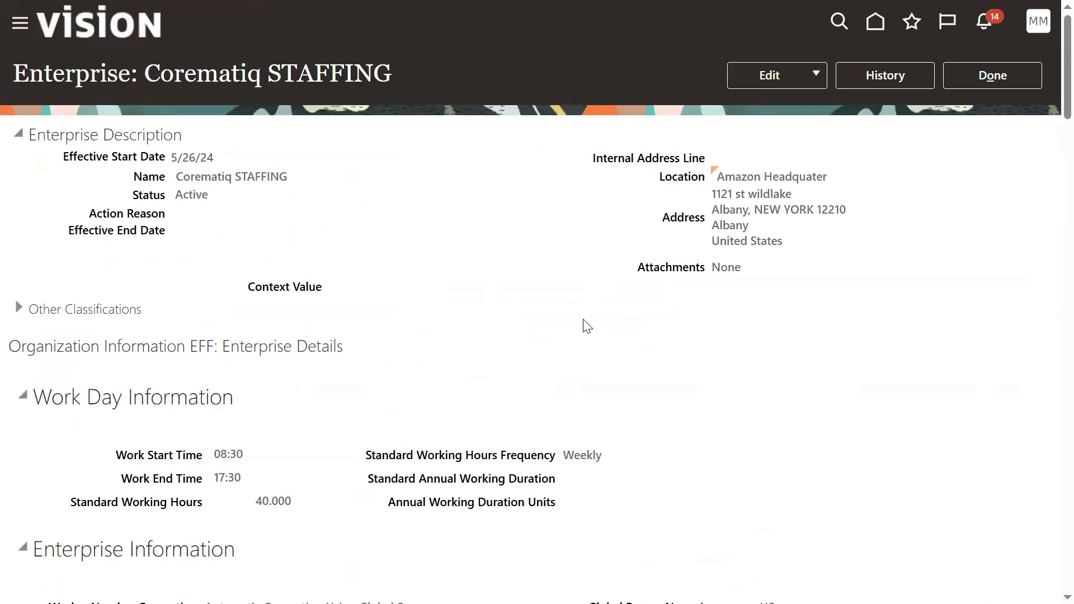
Step: Correct the enterprise, setting People Group Flexfield Structure to HP_PGKFF Instance
click(794, 81)
click(787, 132)
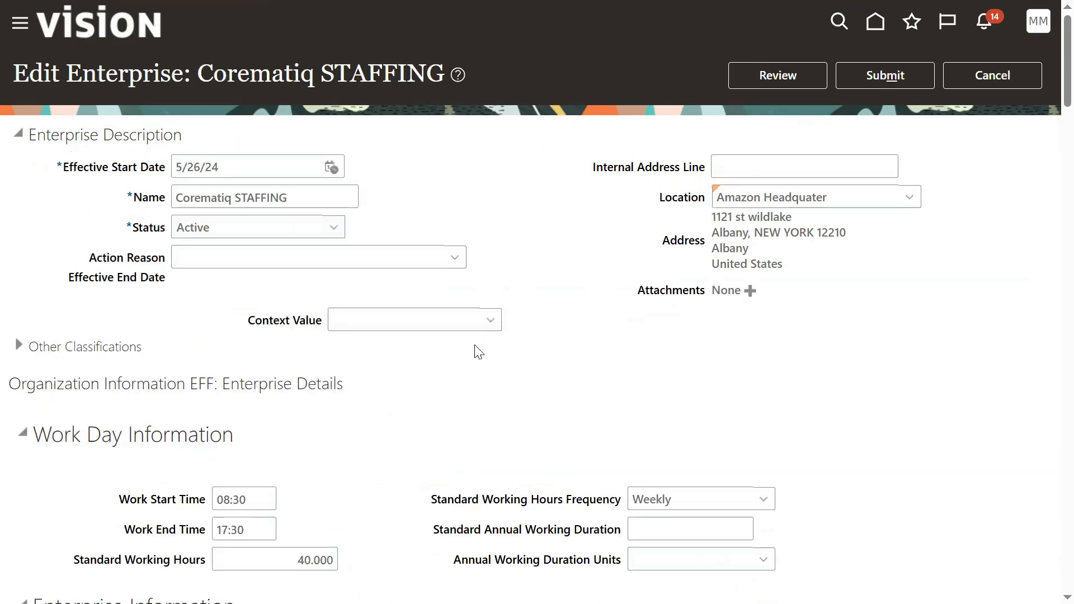
scroll(439, 359, down, 5)
scroll(439, 360, down, 5)
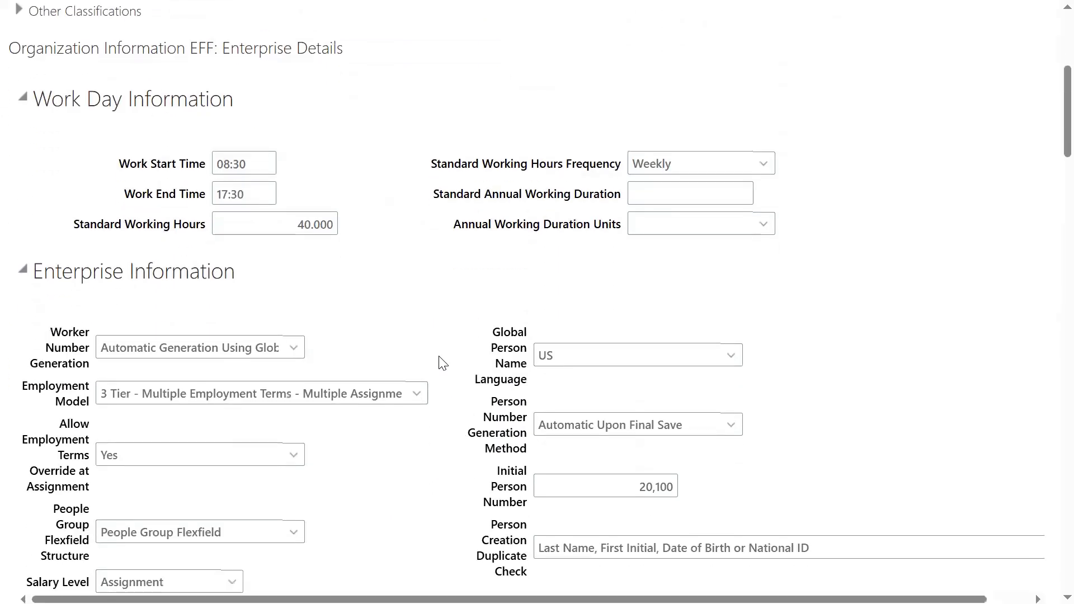
drag(54, 342, 91, 392)
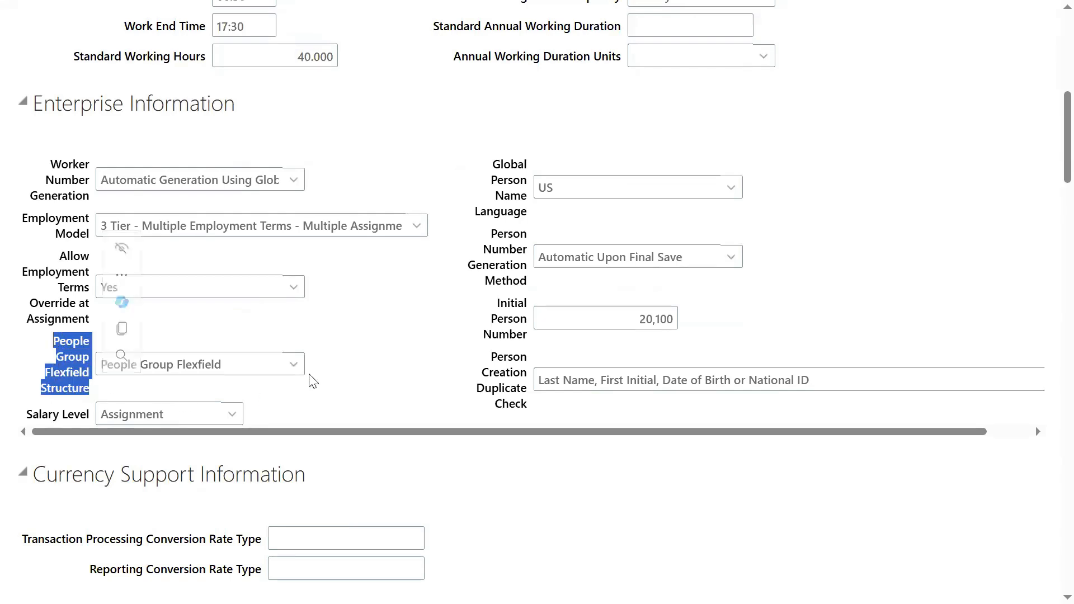
click(399, 346)
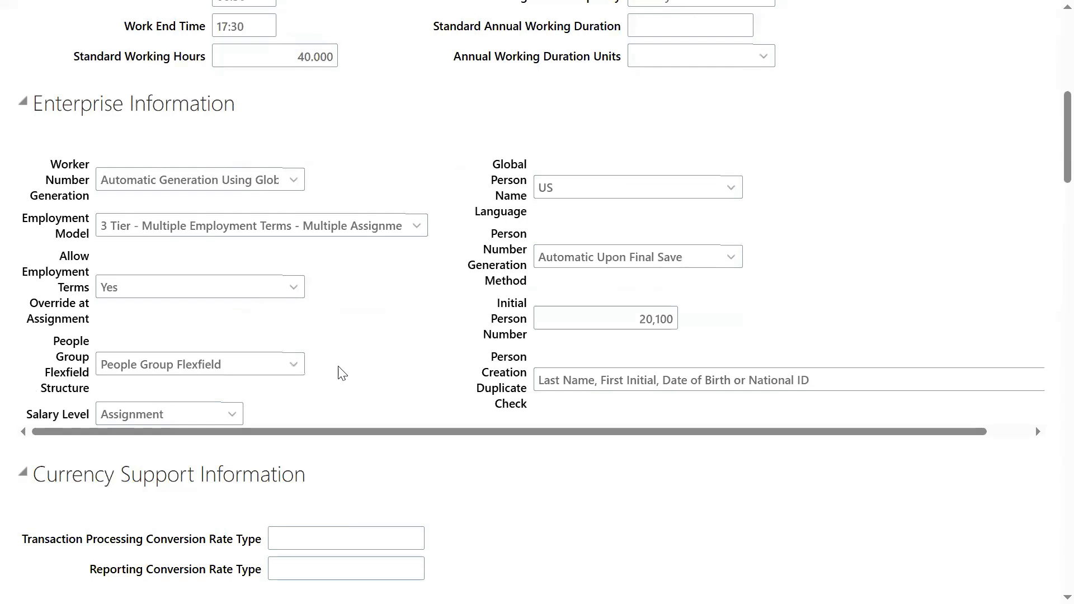
click(294, 365)
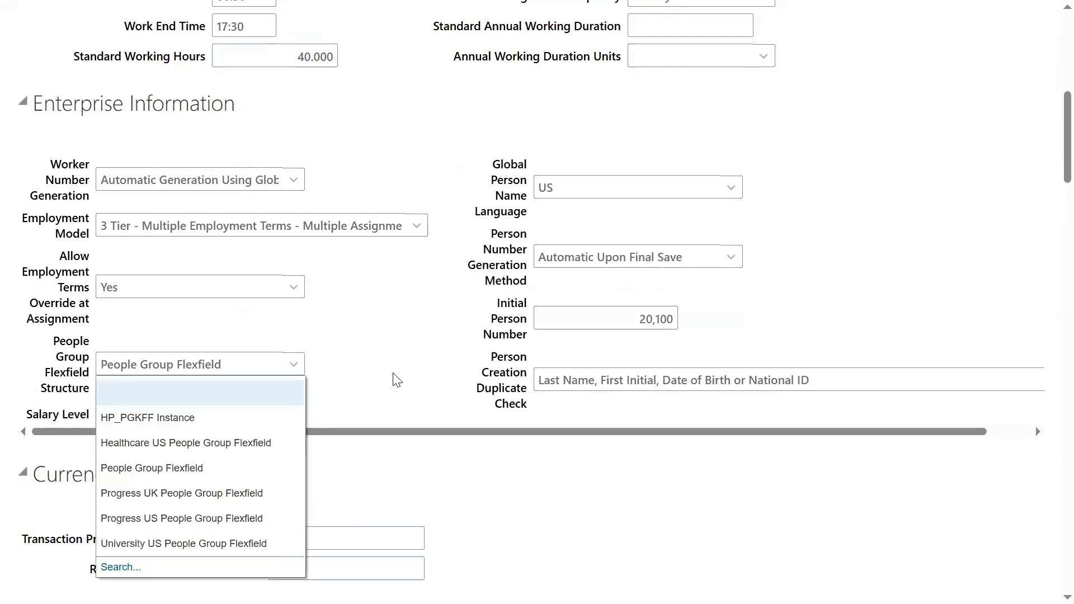
click(253, 425)
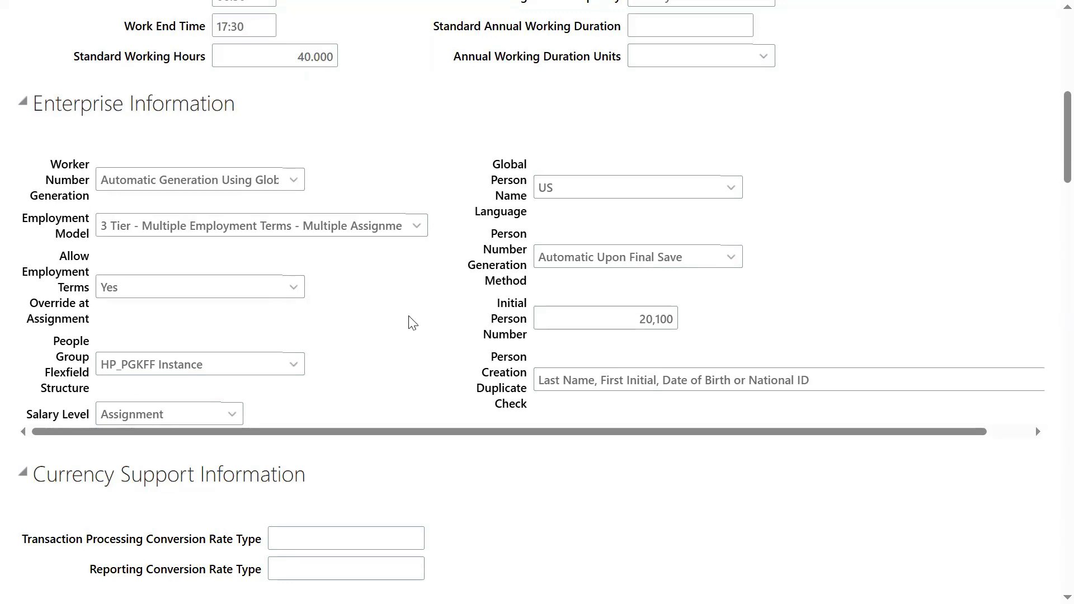
scroll(408, 319, up, 9)
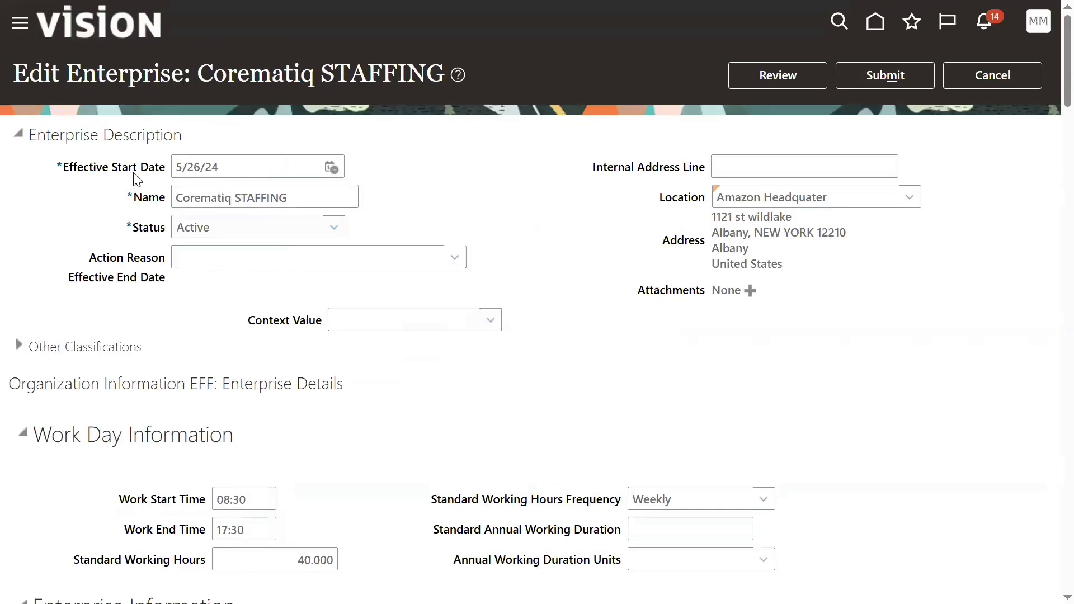
drag(66, 73, 437, 73)
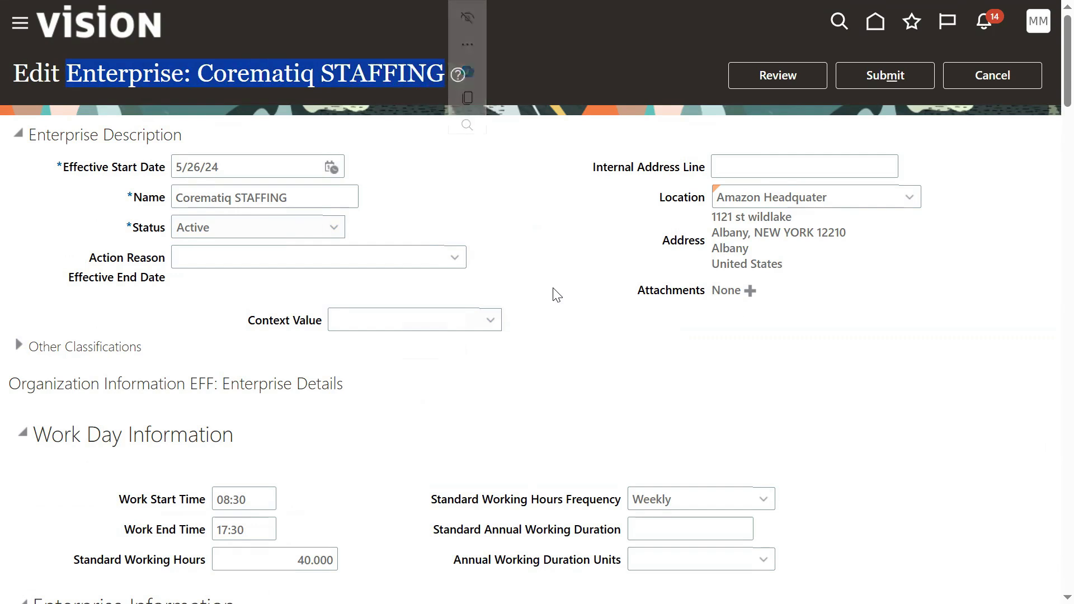
Step: Review and submit the Corematiq STAFFING correction, accept the warning and confirmation, and finish with Done
click(785, 68)
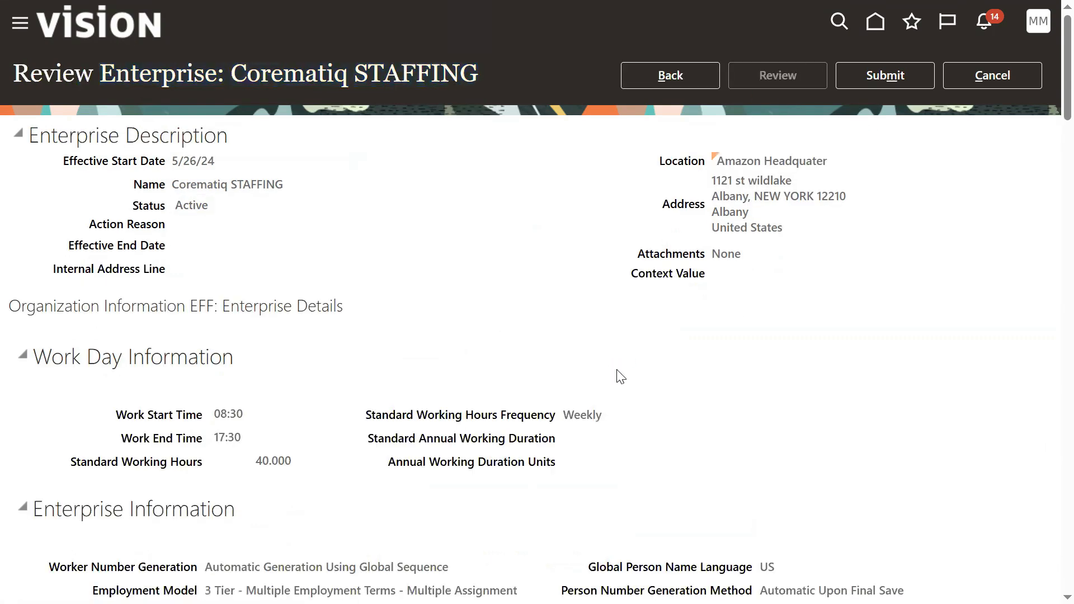
click(875, 82)
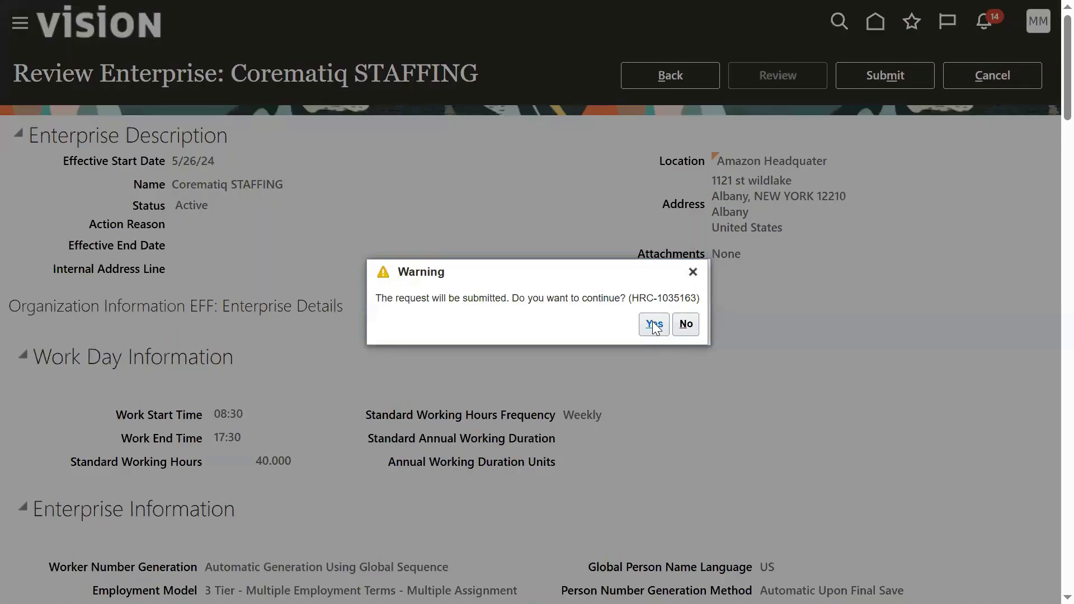
click(654, 326)
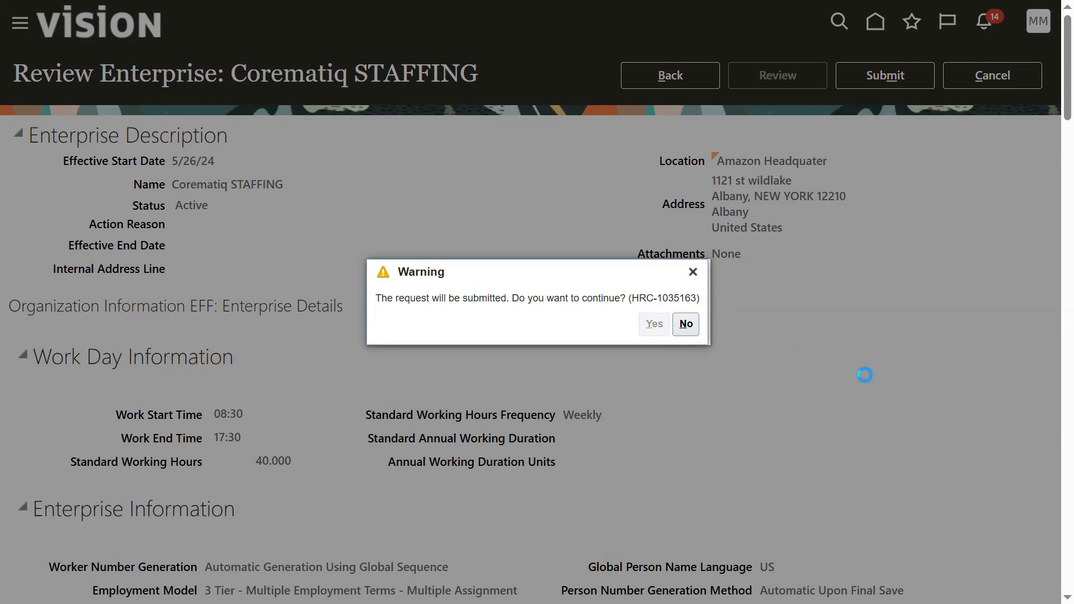
click(582, 335)
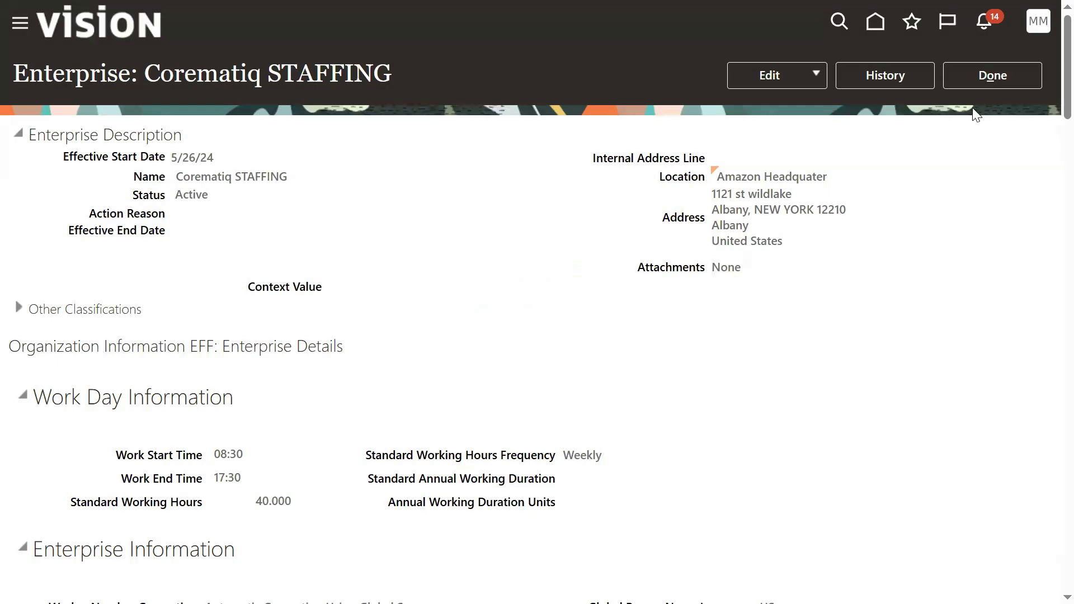
click(985, 76)
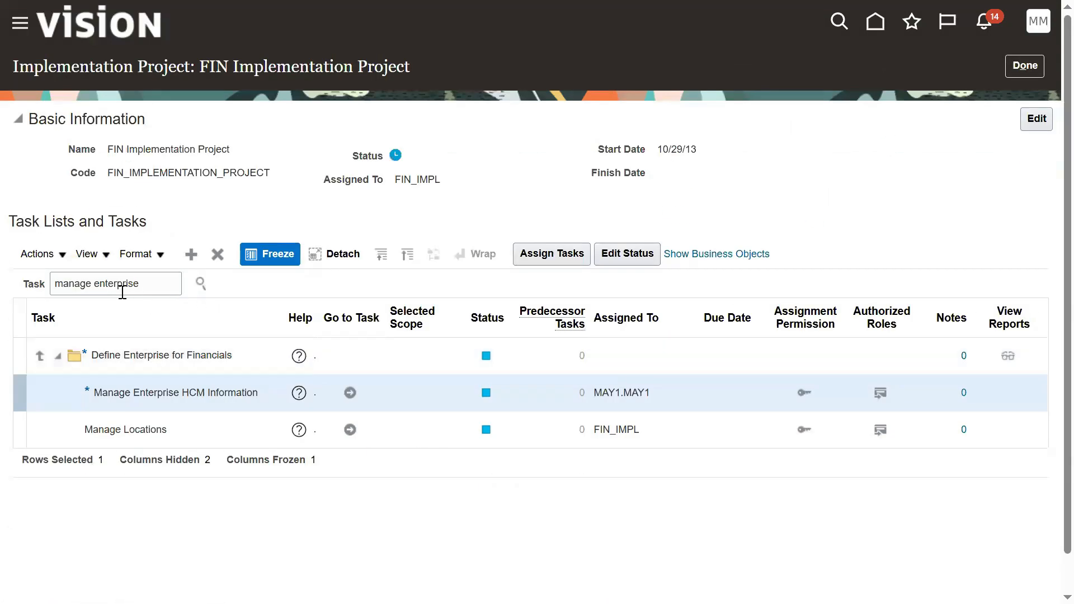
Step: Search tasks for 'manage legal' and show Manage Legal Entity in the hierarchy
double_click(116, 285)
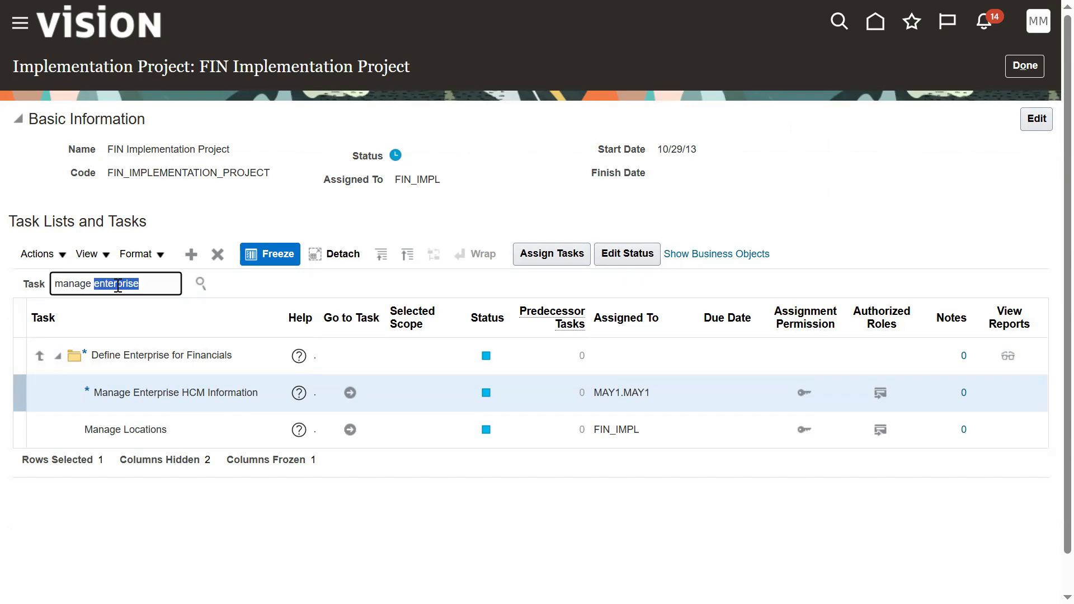
text(legal)
key(Return)
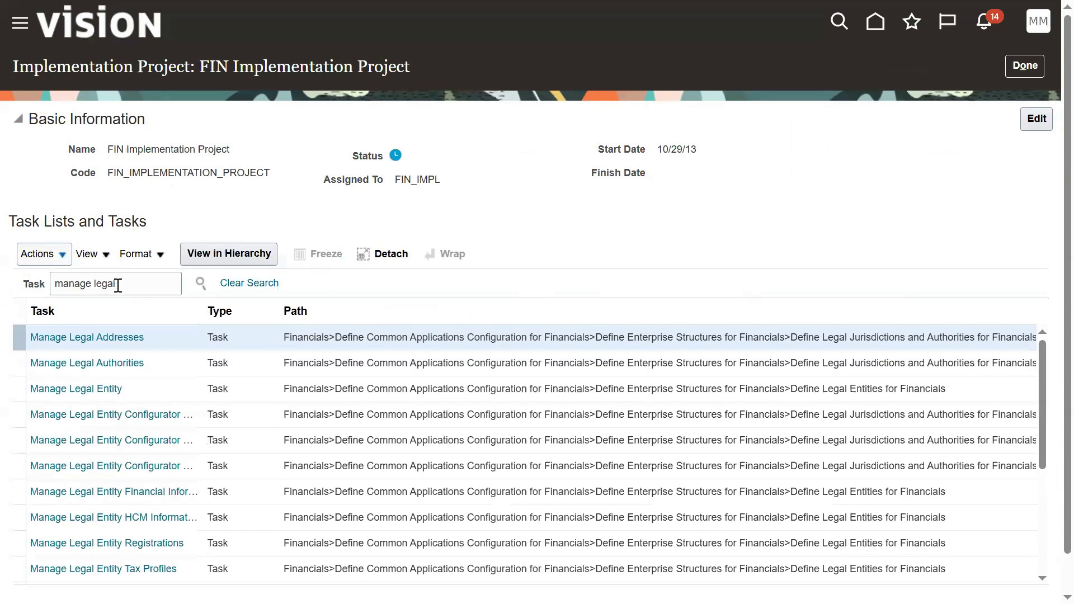
click(66, 393)
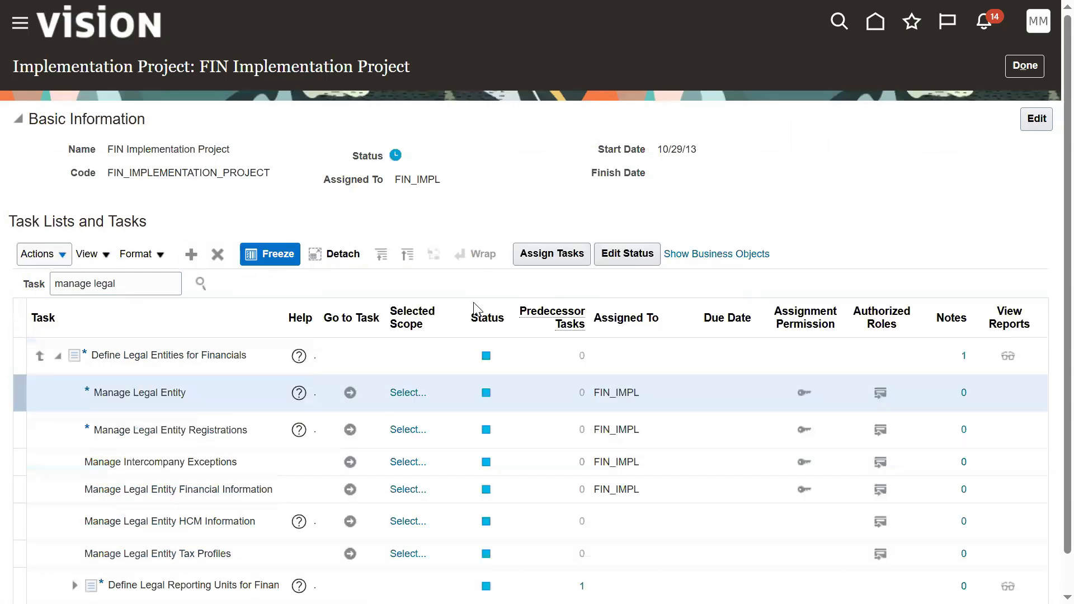
Step: Open the Select Scope dialog for Manage Legal Entity, then switch to Excel
click(404, 392)
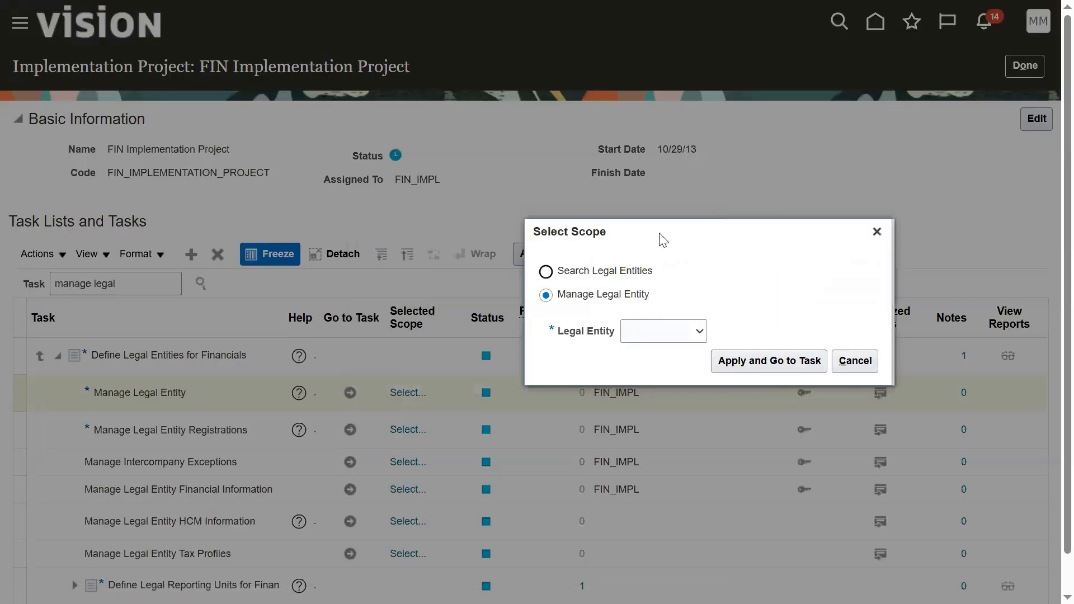
drag(663, 240, 727, 242)
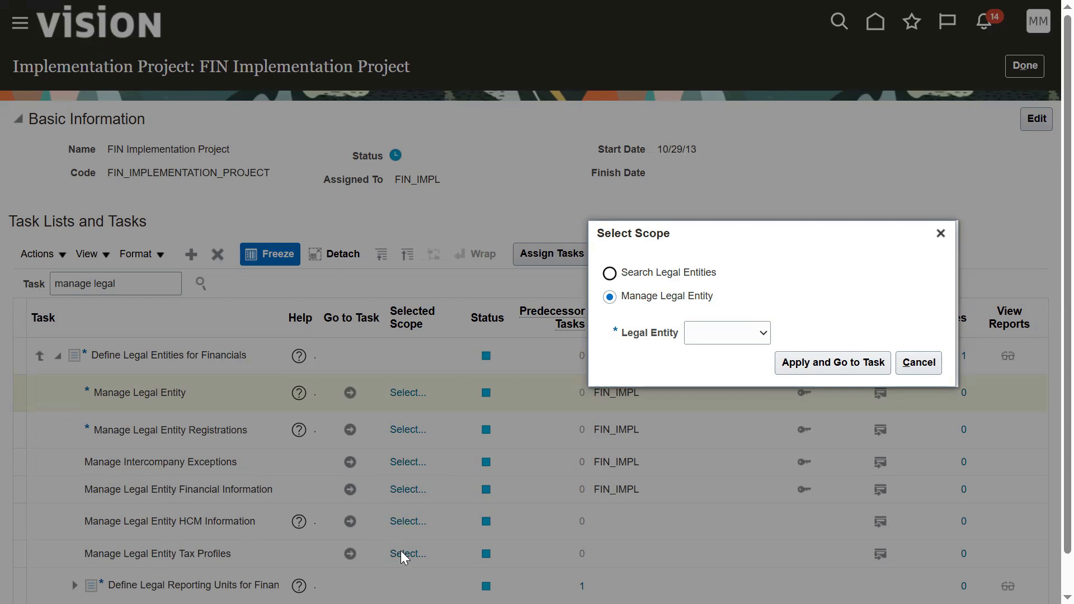
key(alt+Tab)
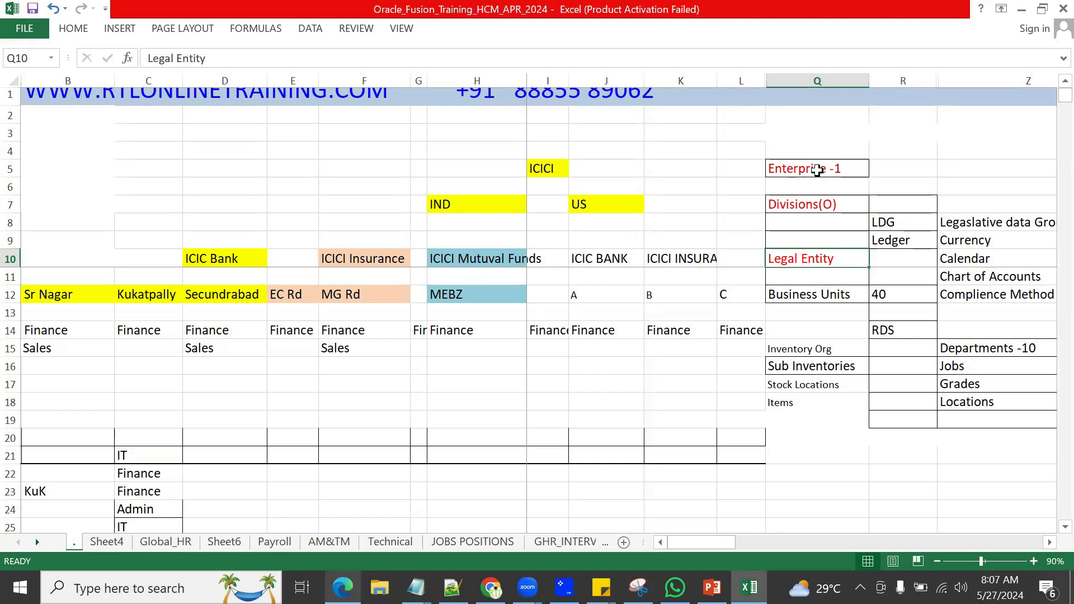
Step: Go over the LDG, Ledger, Legal Entity and Business Units notes, then return to Select Scope
click(817, 170)
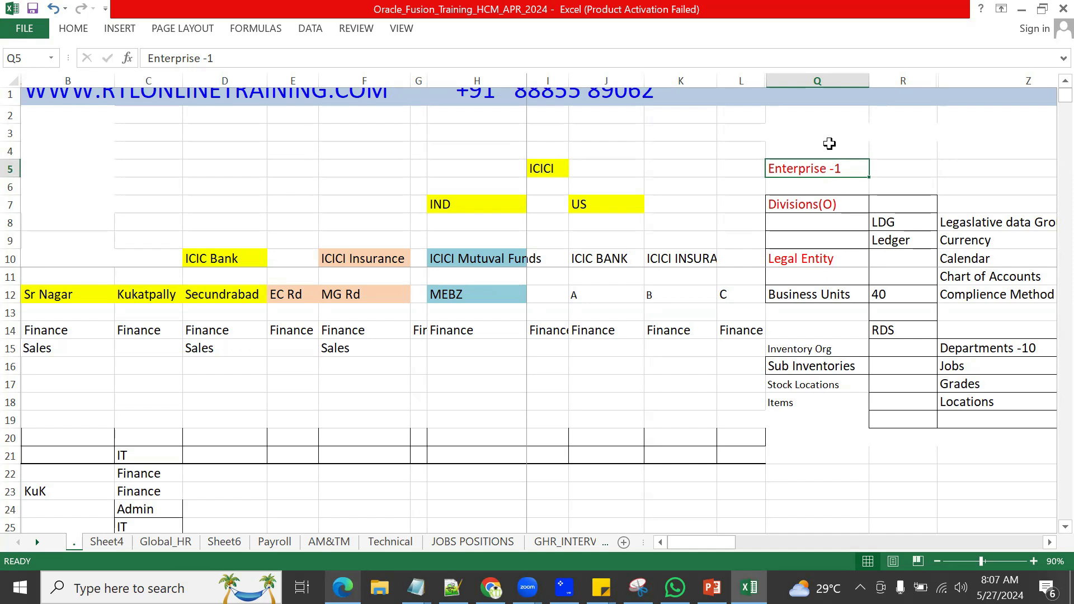
click(889, 222)
click(888, 240)
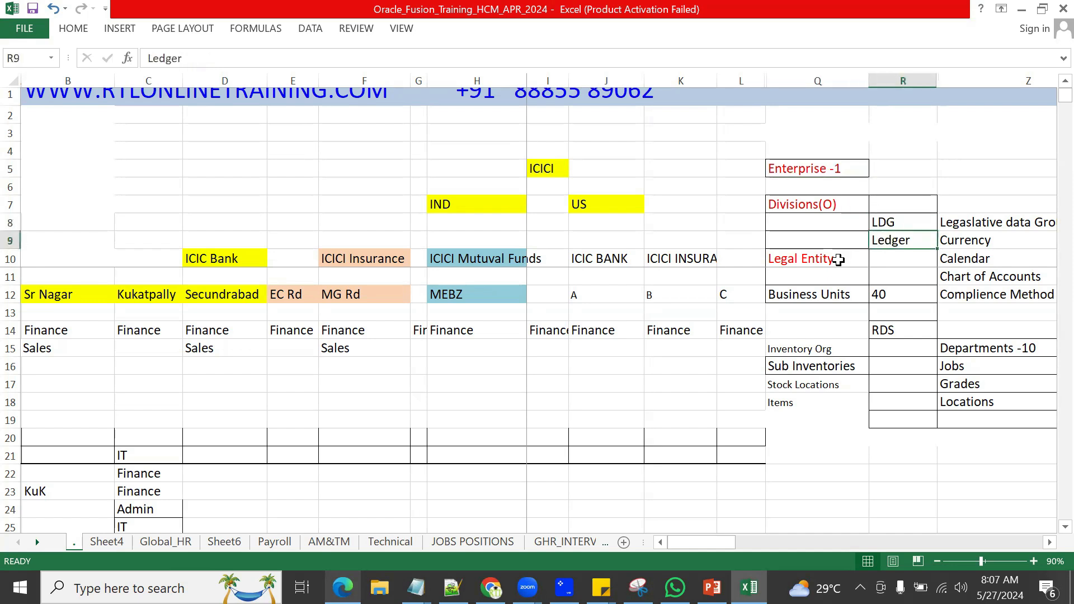
click(838, 260)
click(819, 297)
click(822, 222)
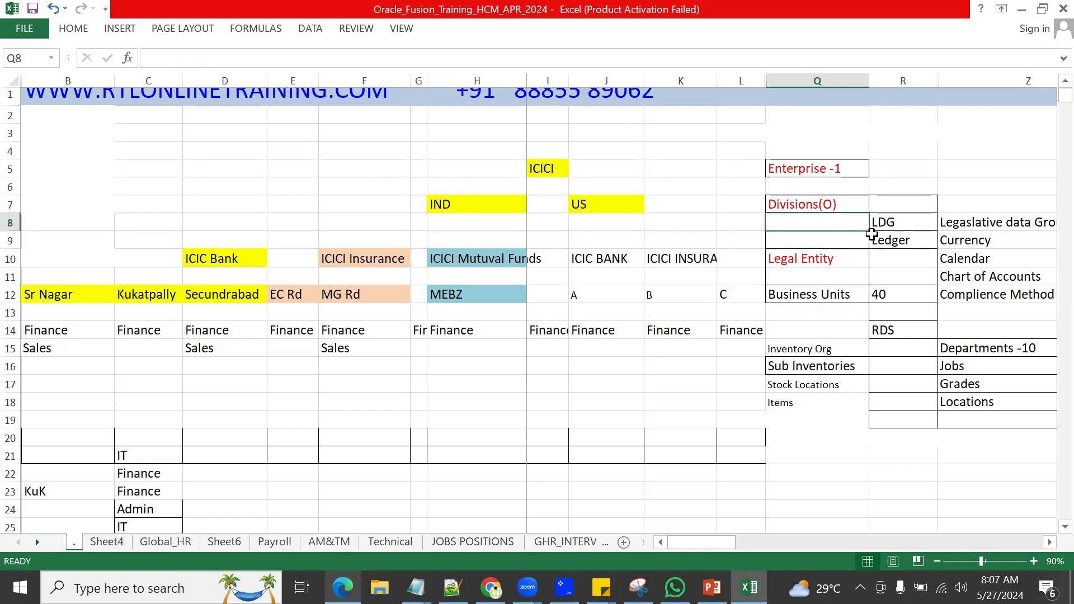
drag(869, 230, 895, 312)
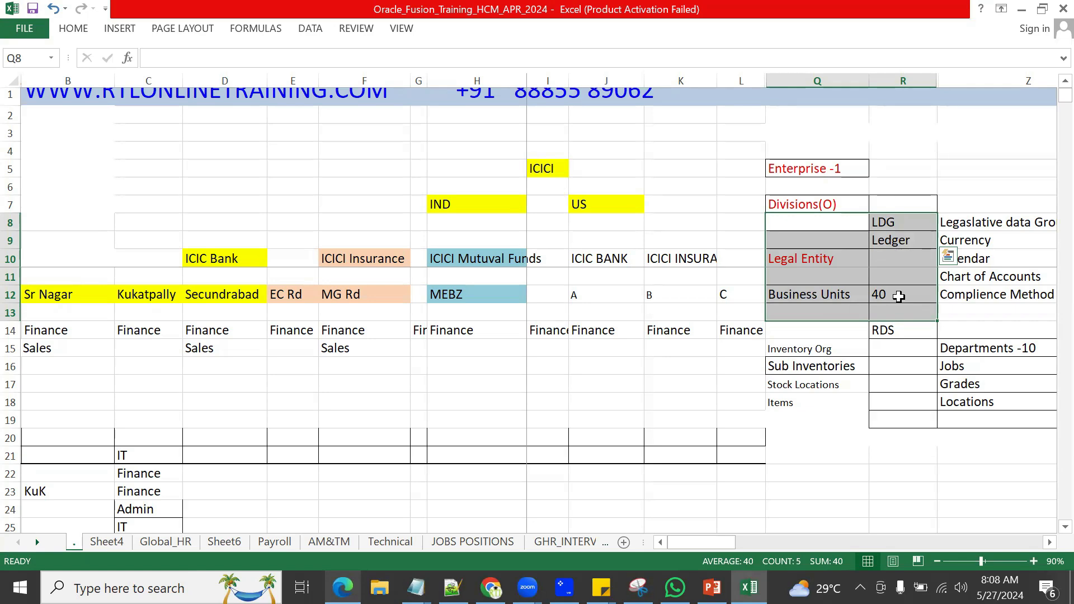
key(alt+Tab)
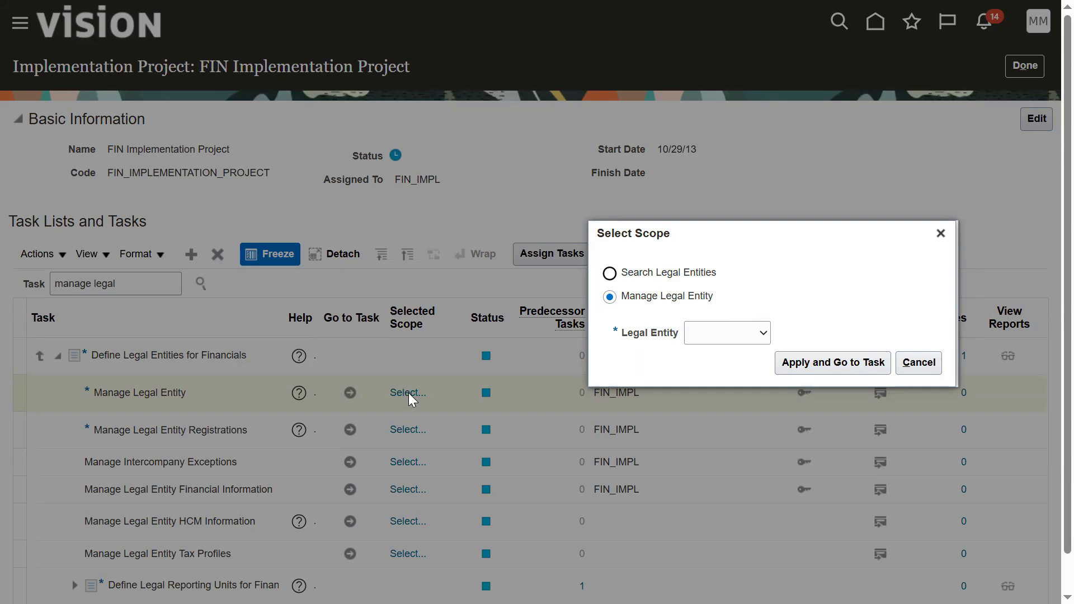
Step: Use Select and Add to search 'US2' and save US2 Legal Entity as the legal entity scope
click(710, 341)
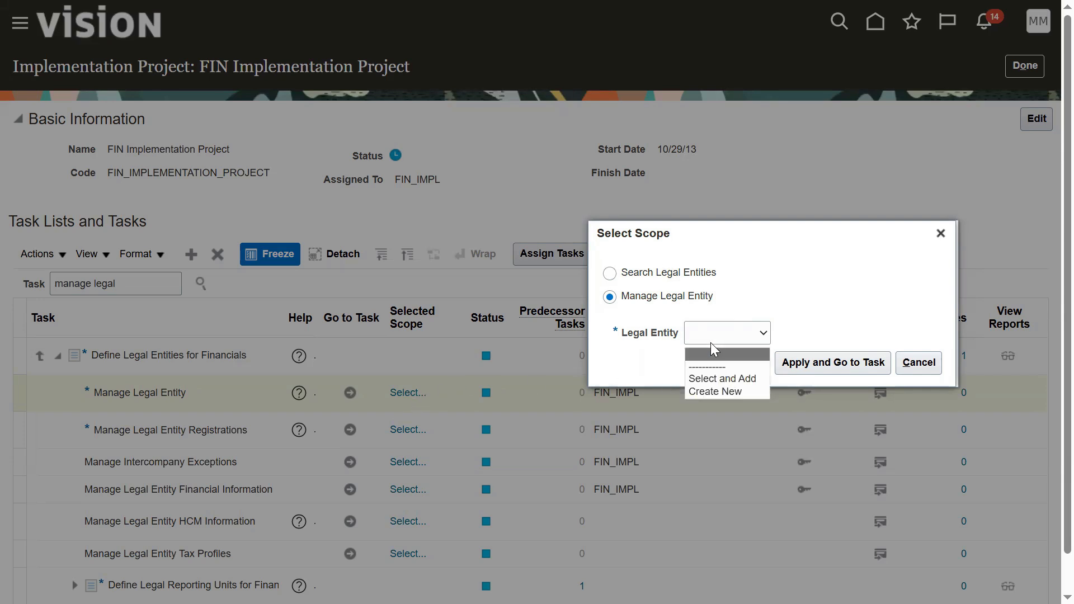
click(719, 376)
click(832, 363)
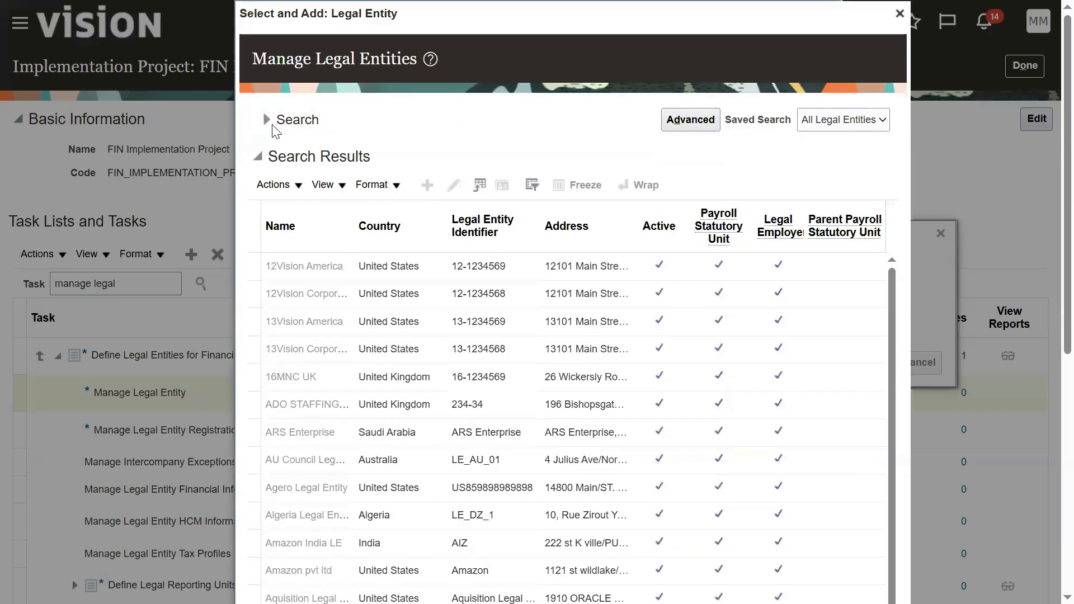
click(271, 119)
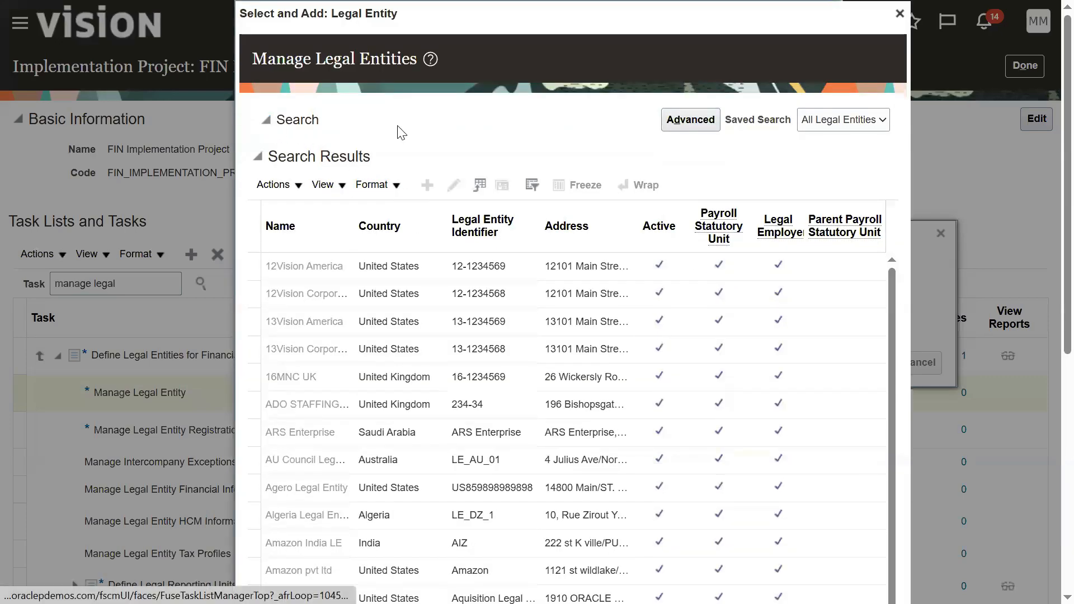
click(355, 152)
text(US2)
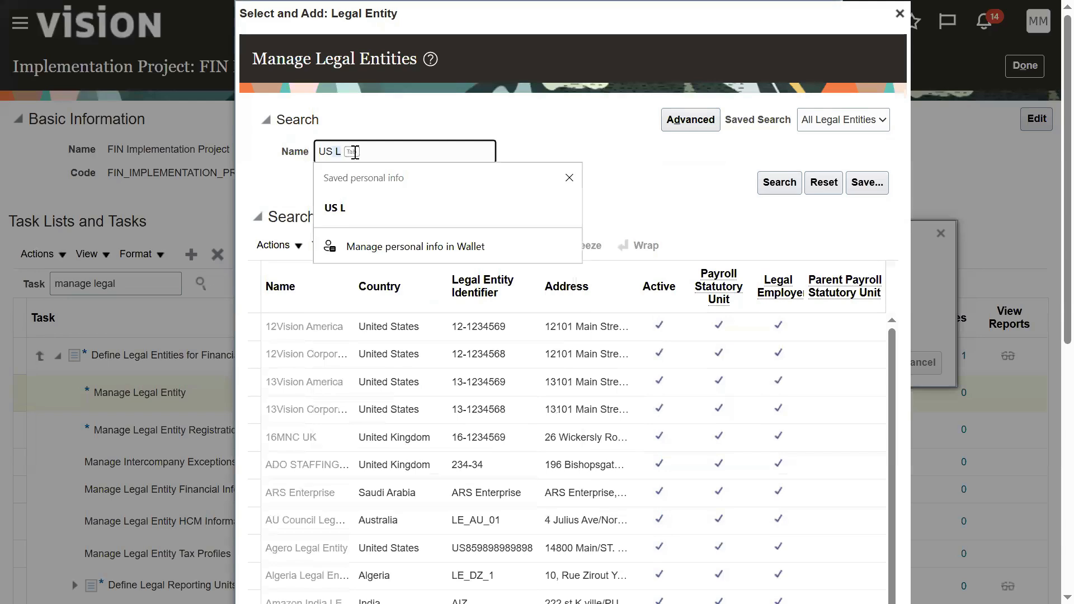
key(Return)
click(386, 404)
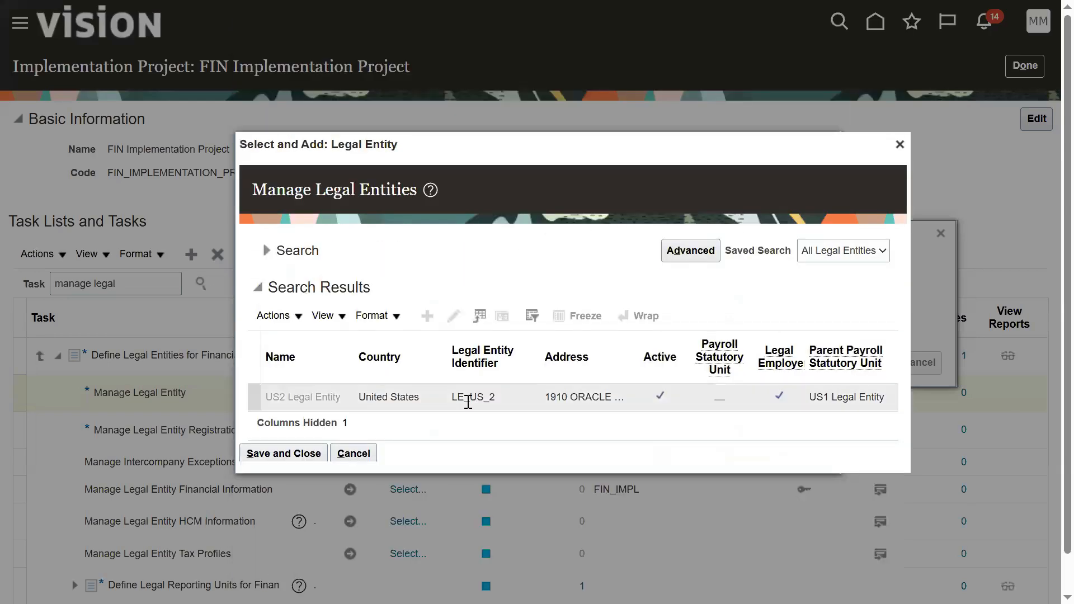
click(307, 451)
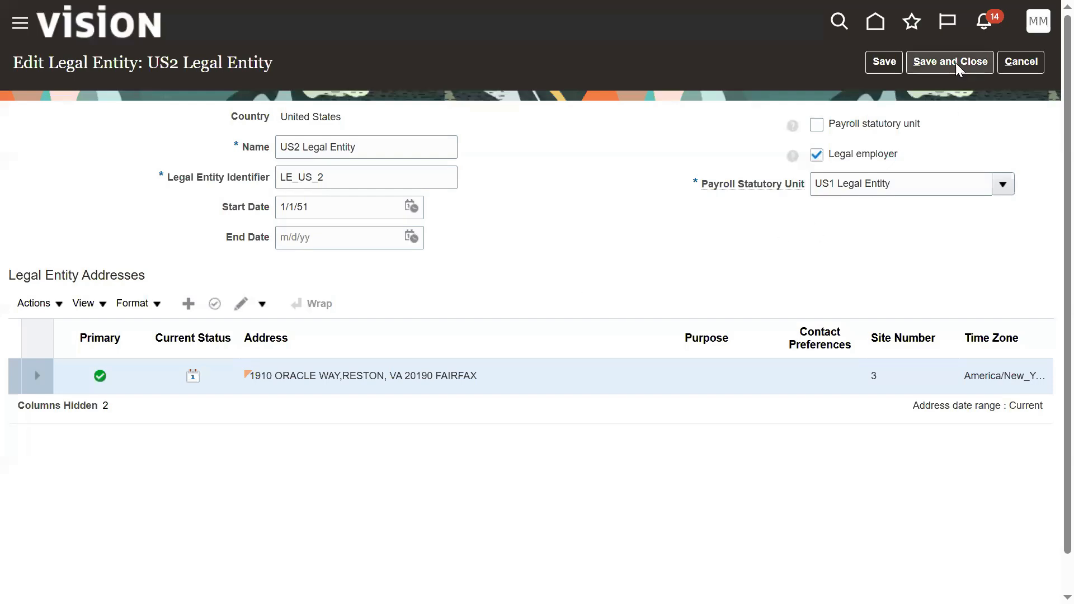
click(952, 63)
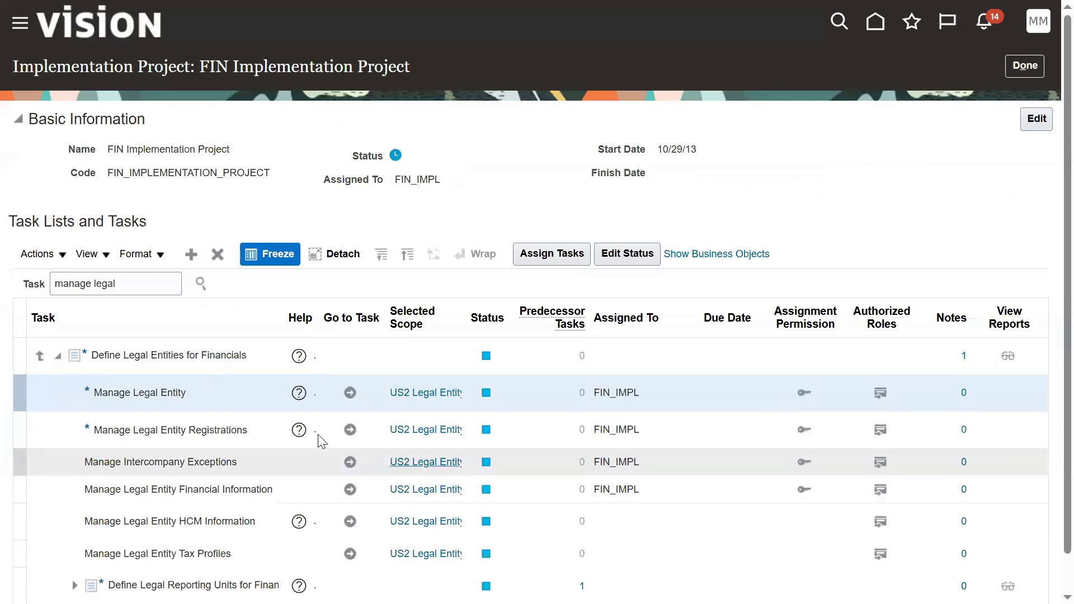
Step: Open Manage Legal Entity HCM Information for US2 Legal Entity and highlight its name in the title
click(162, 525)
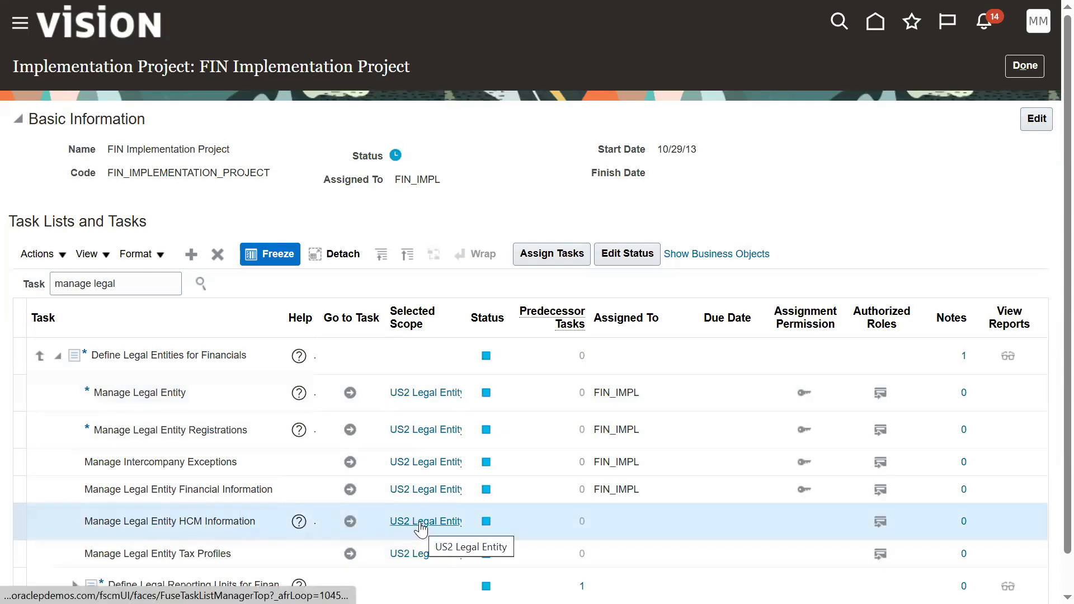
click(350, 522)
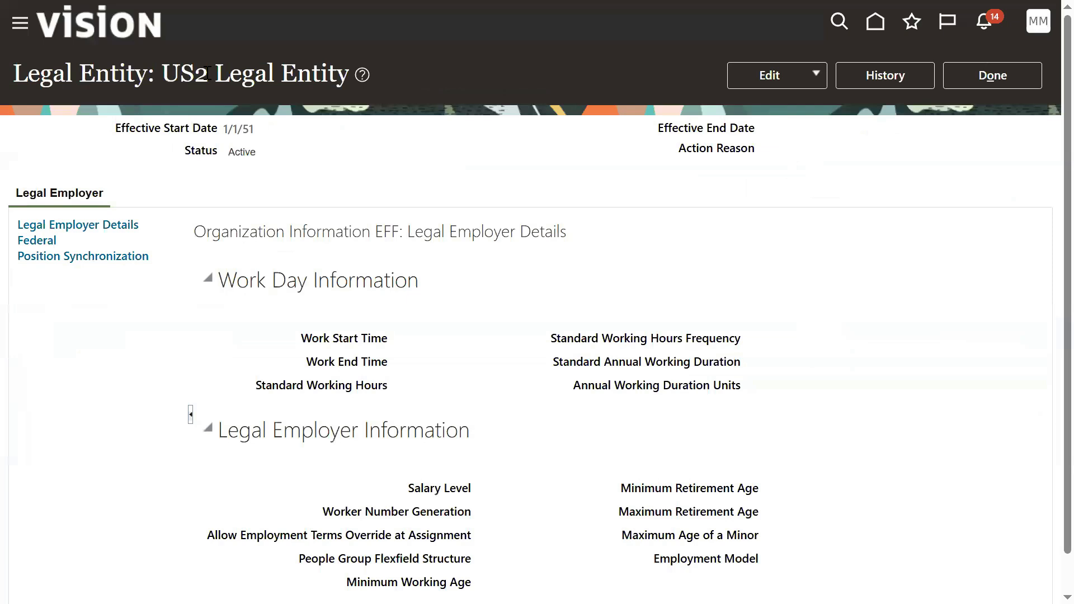
drag(162, 77, 352, 74)
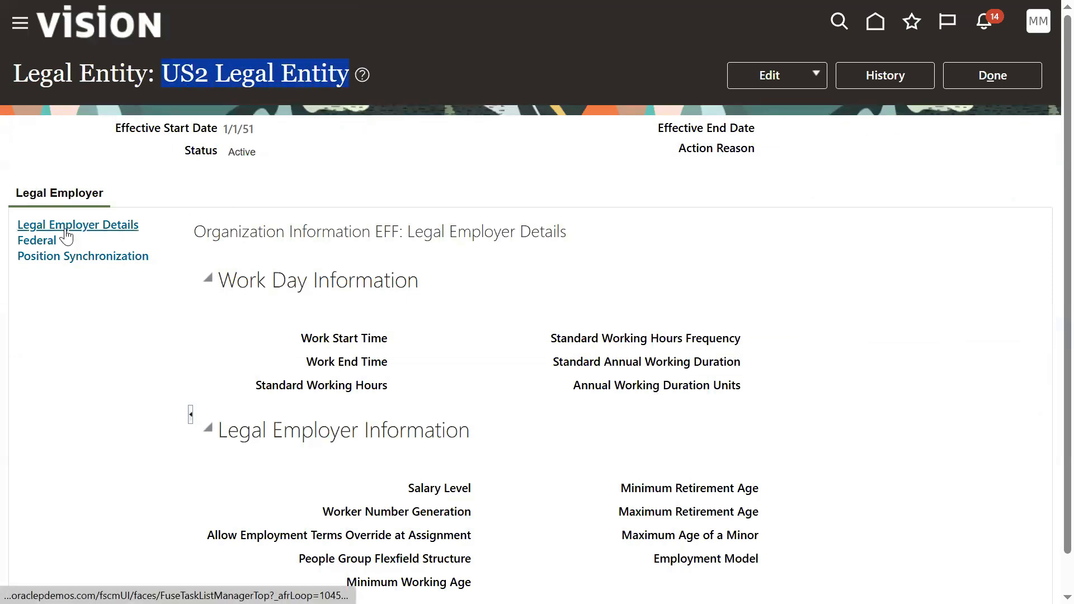
Step: Scroll to Legal Employer Details and highlight the People Group Flexfield Structure label
scroll(260, 387, down, 2)
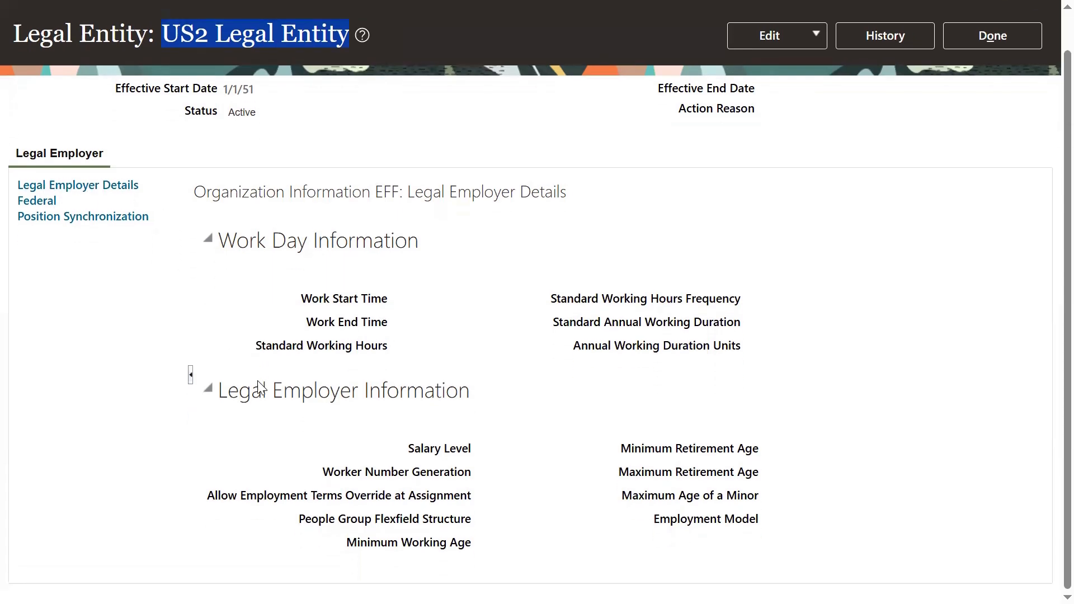
drag(298, 520, 423, 523)
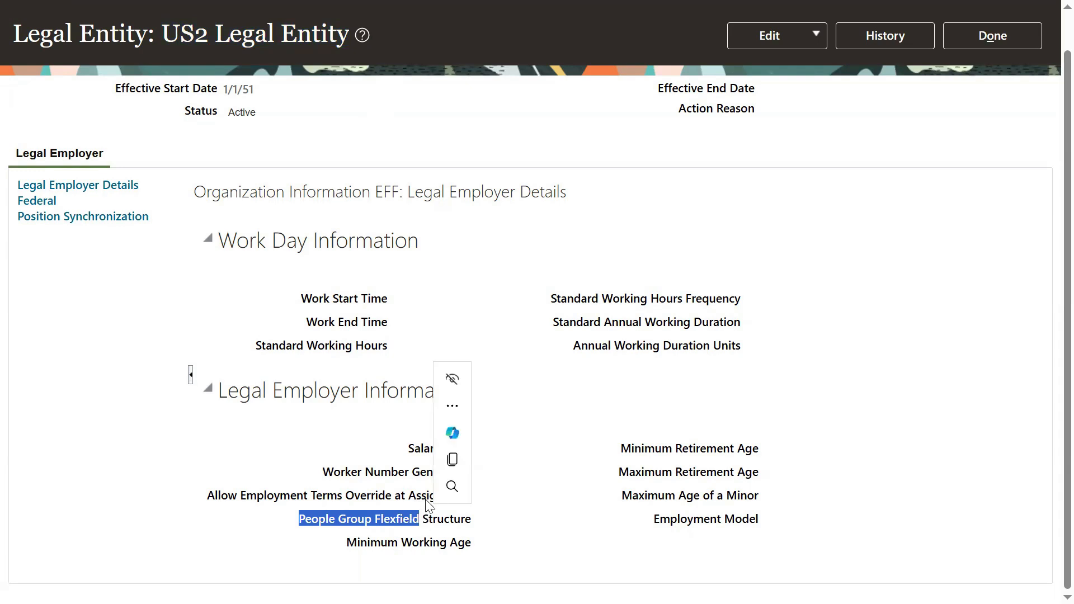
click(477, 528)
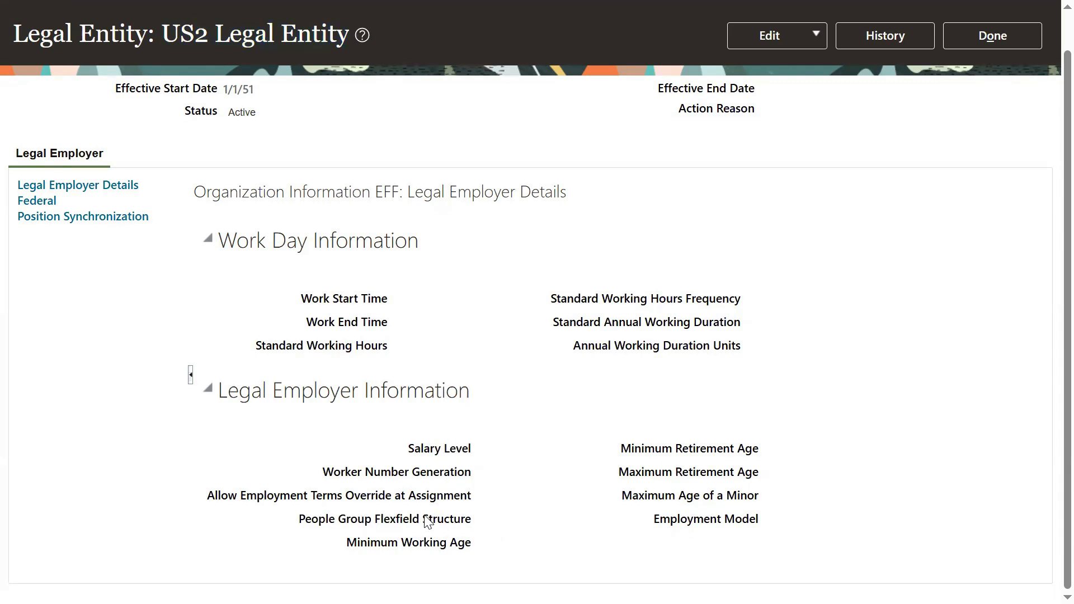
drag(426, 520, 471, 528)
click(526, 329)
Step: Enter Correct mode and view the People Group Flexfield Structure list without choosing a value
click(813, 33)
click(781, 91)
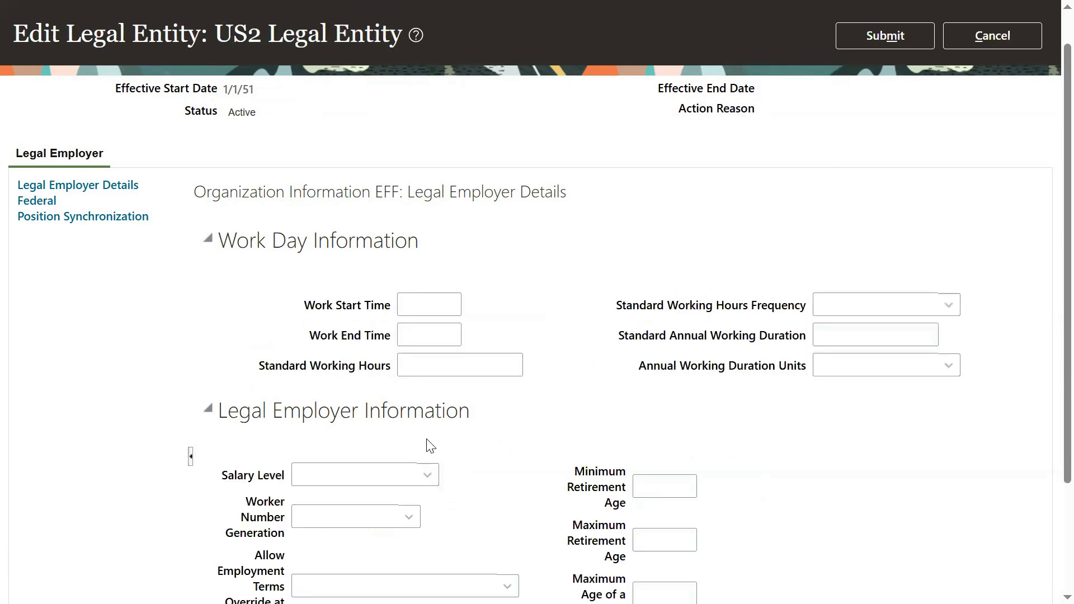
scroll(463, 554, down, 3)
click(495, 511)
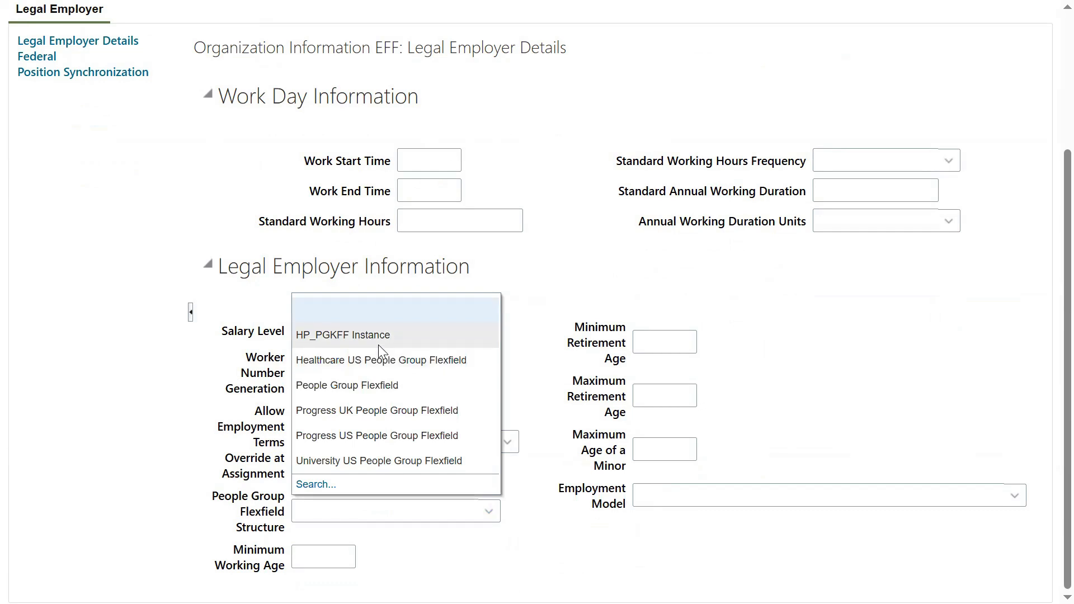
click(533, 557)
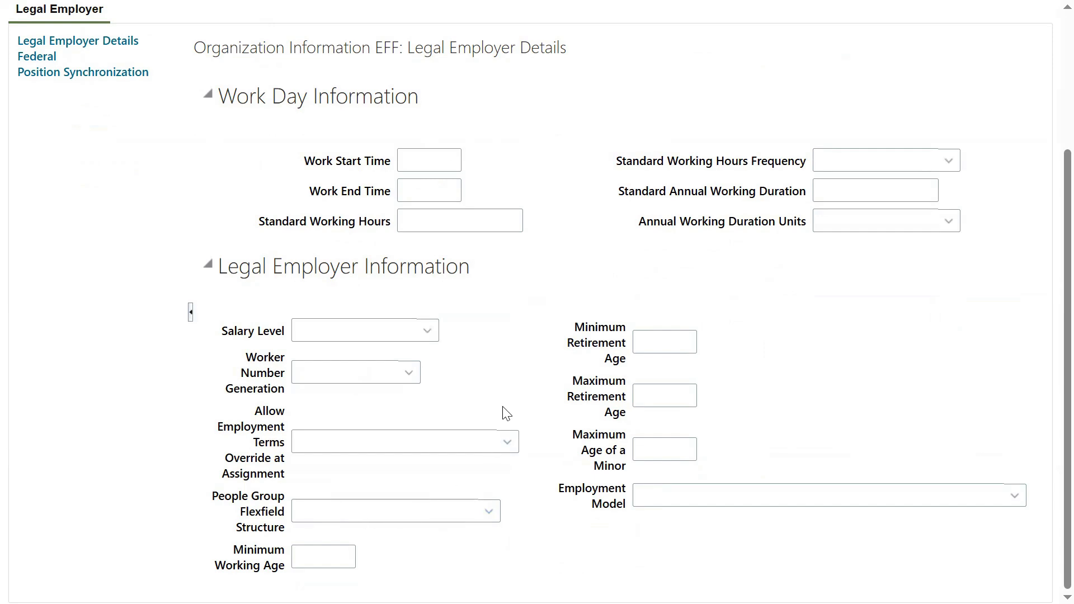
Step: Cancel the edit, discard the changes, return to the task list and switch to Excel
scroll(554, 321, up, 3)
click(958, 79)
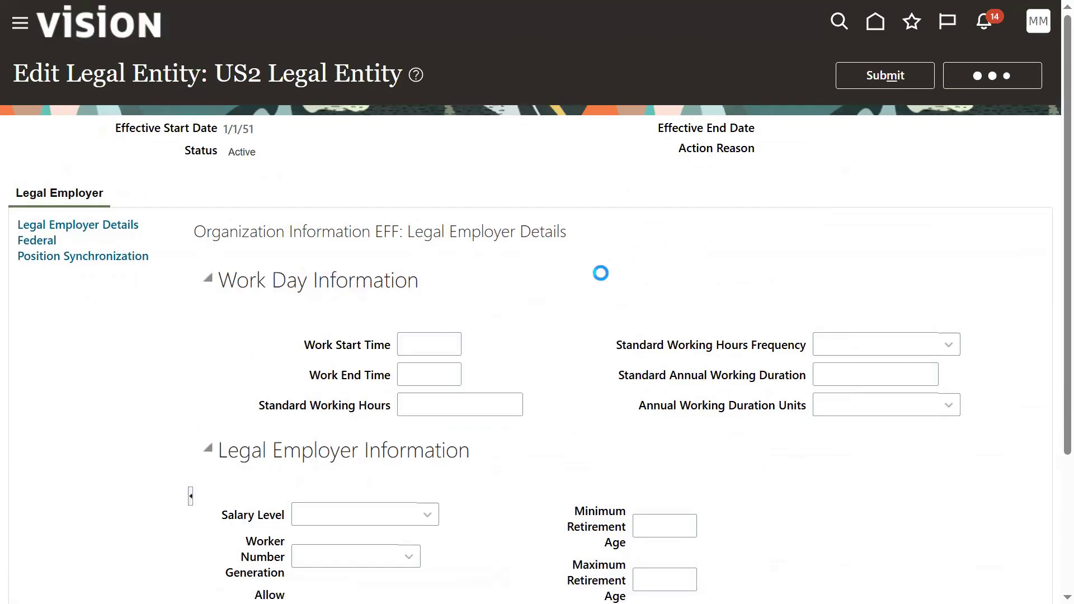
click(742, 326)
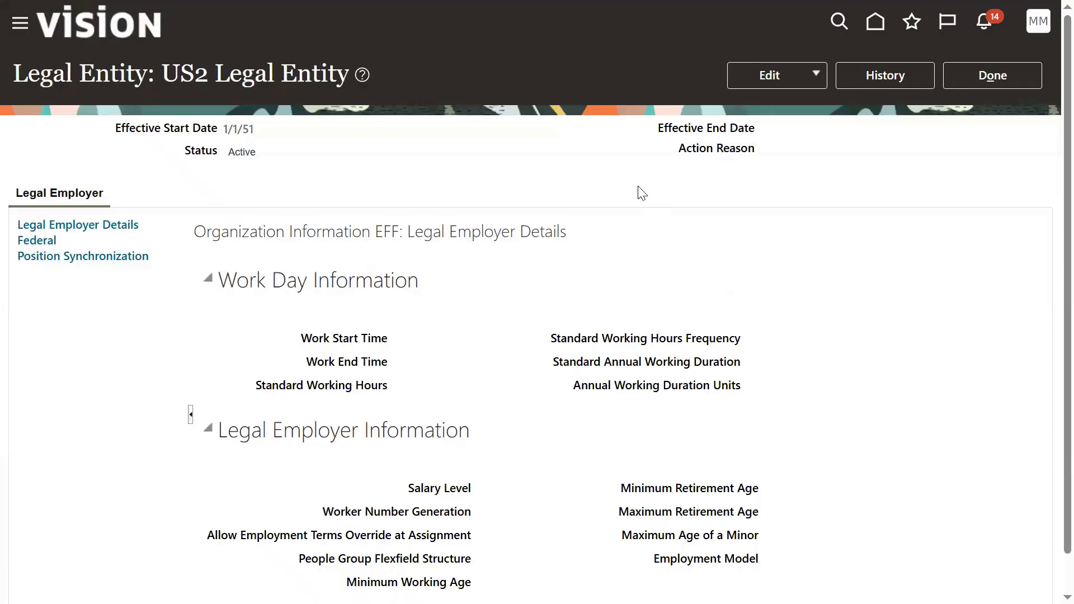
click(964, 69)
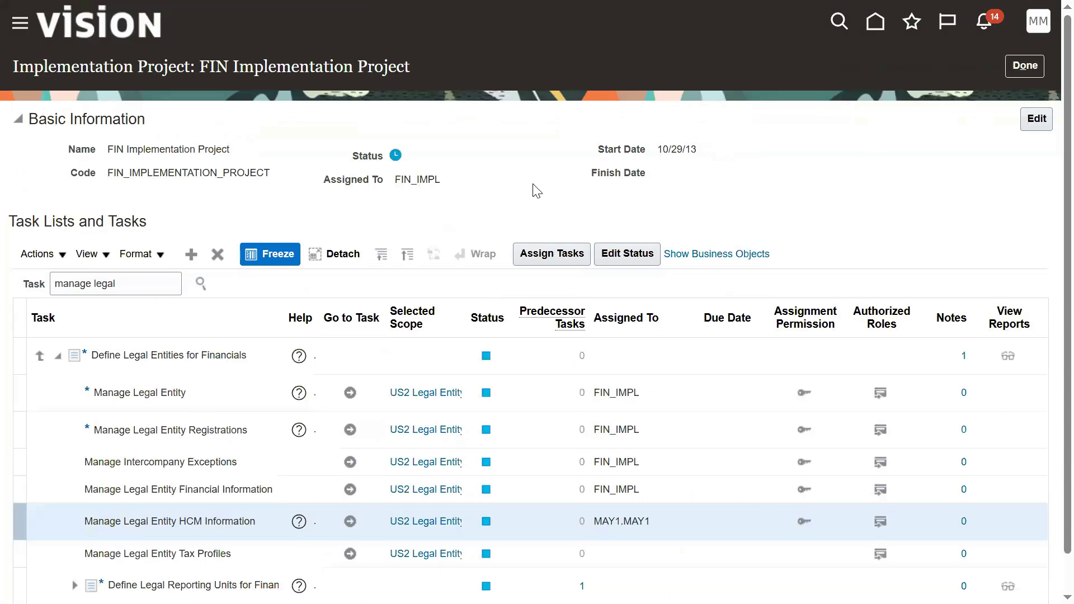
key(alt+Tab)
Step: Point out the Enterprise -1 and Legal Entity (Q10) notes, then switch back to Oracle
click(845, 169)
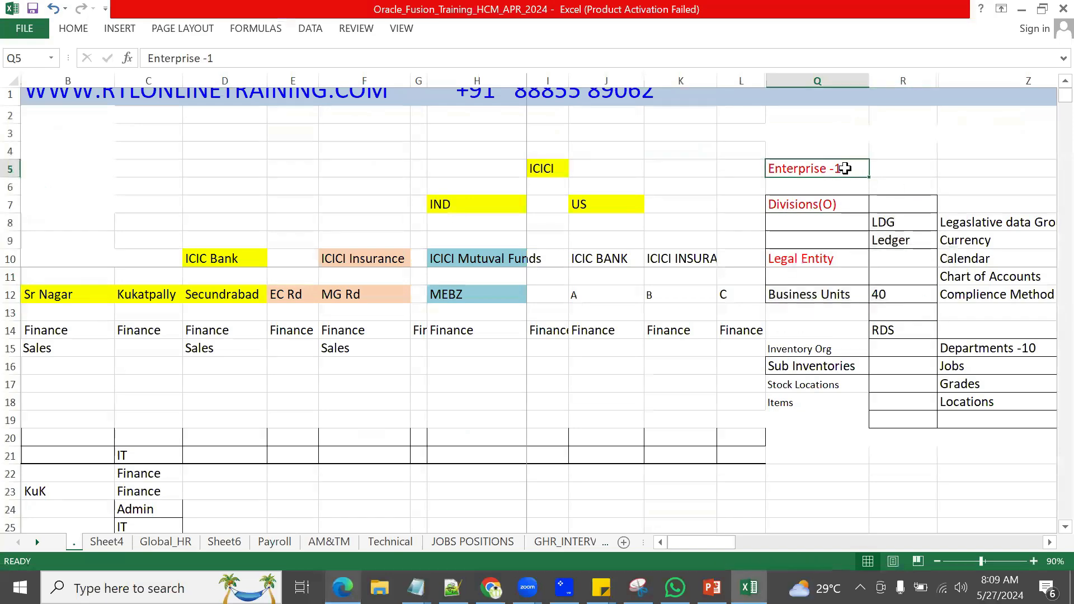
click(822, 260)
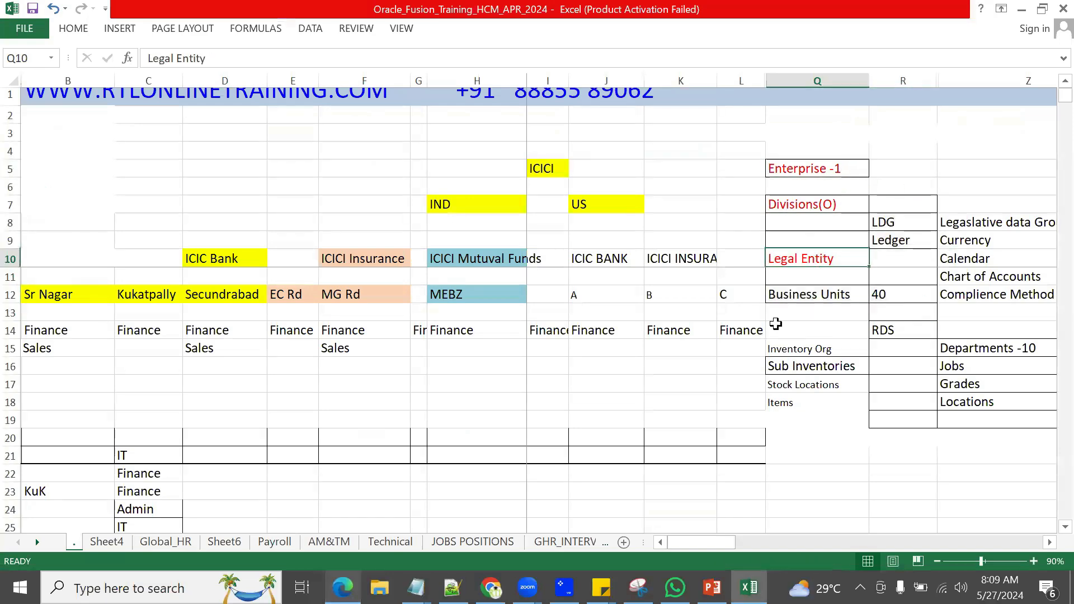
key(alt+Tab)
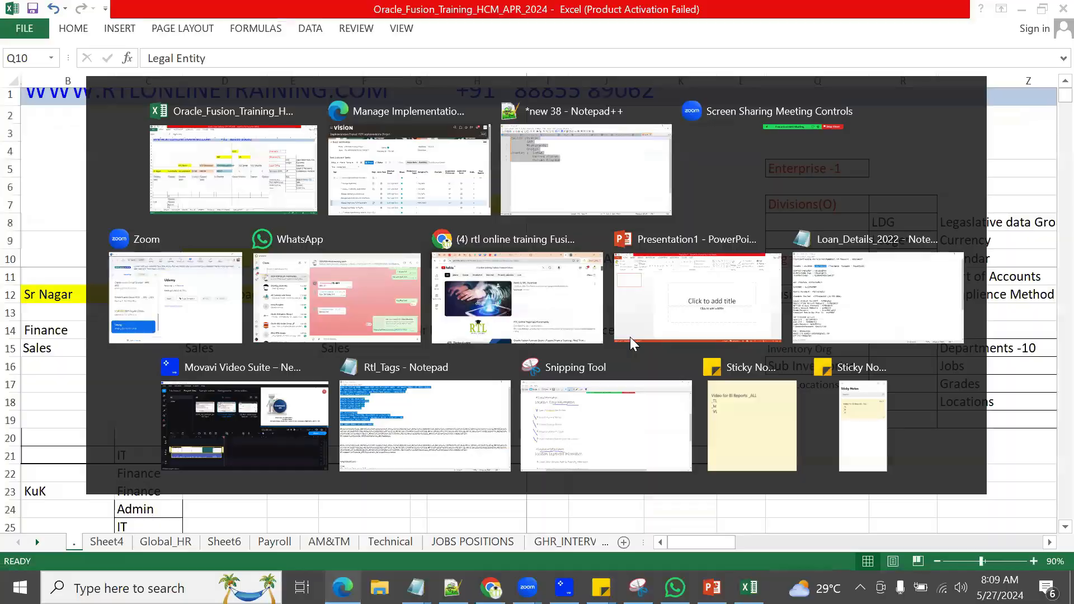
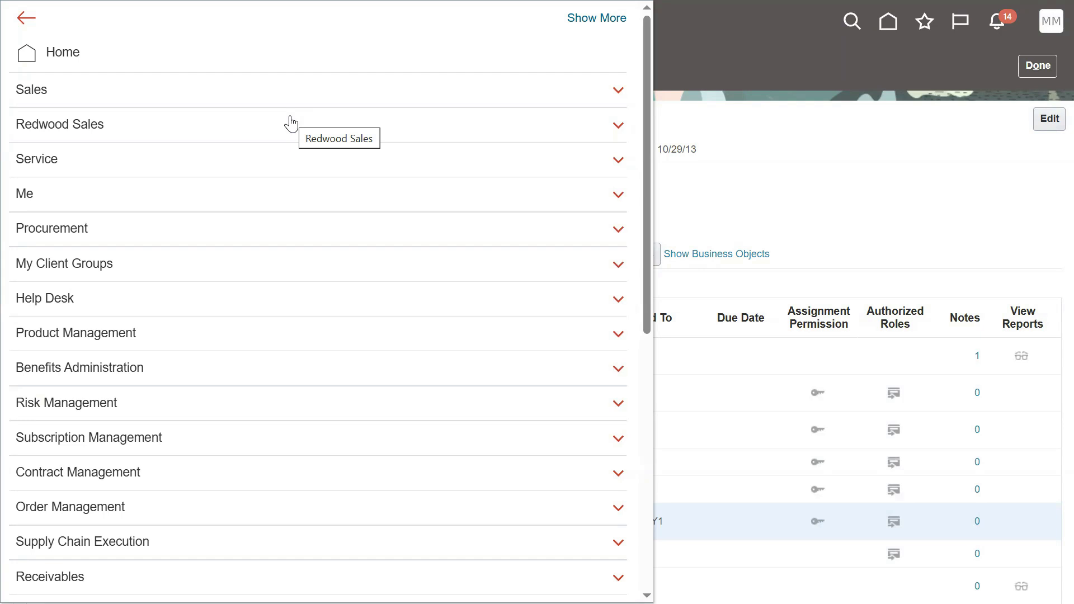
Step: Expand My Client Groups in the Navigator and open the New Person work area
click(241, 263)
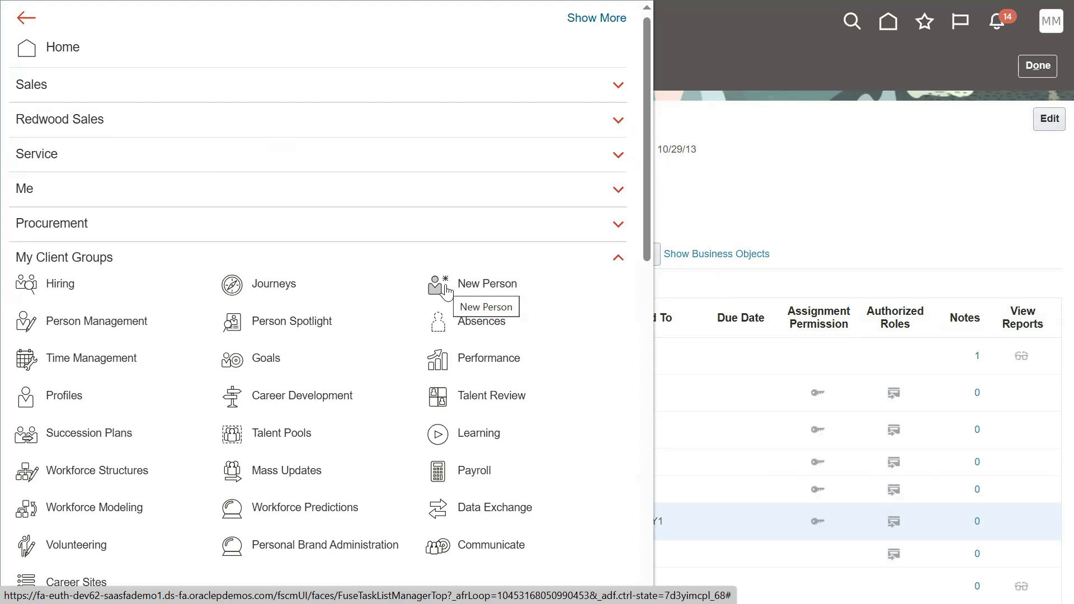
click(446, 288)
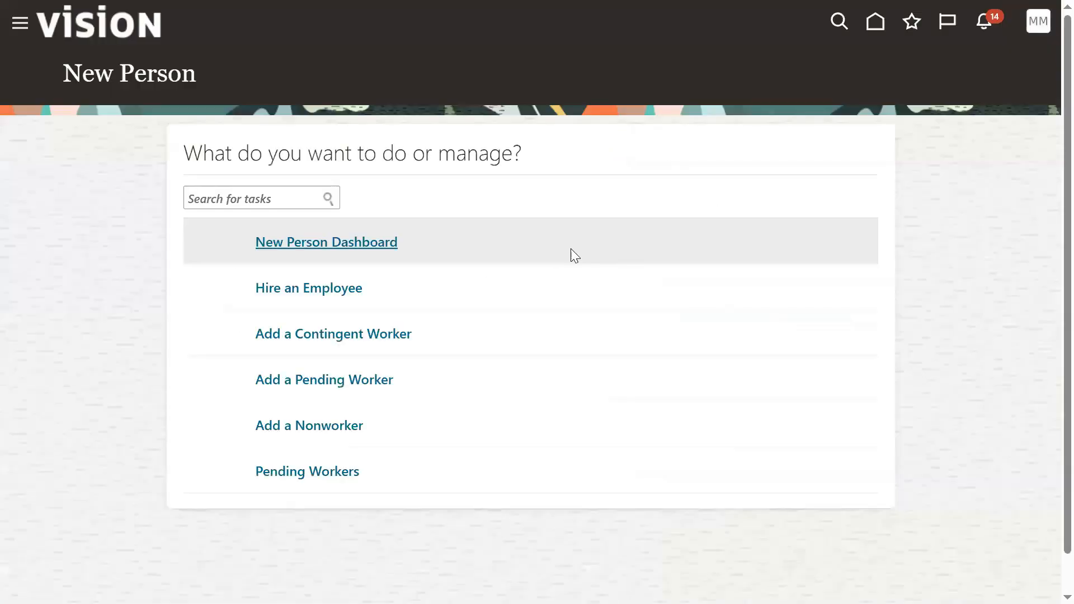
Step: Start Hire an Employee and turn on Highlight Flexfields for the Identification page
click(320, 311)
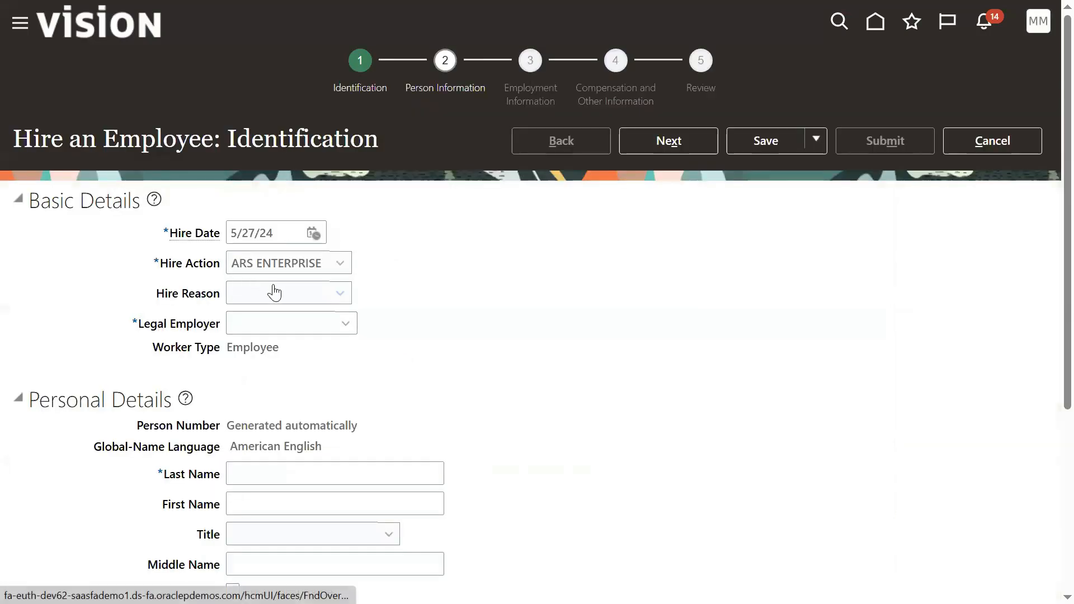
click(1035, 28)
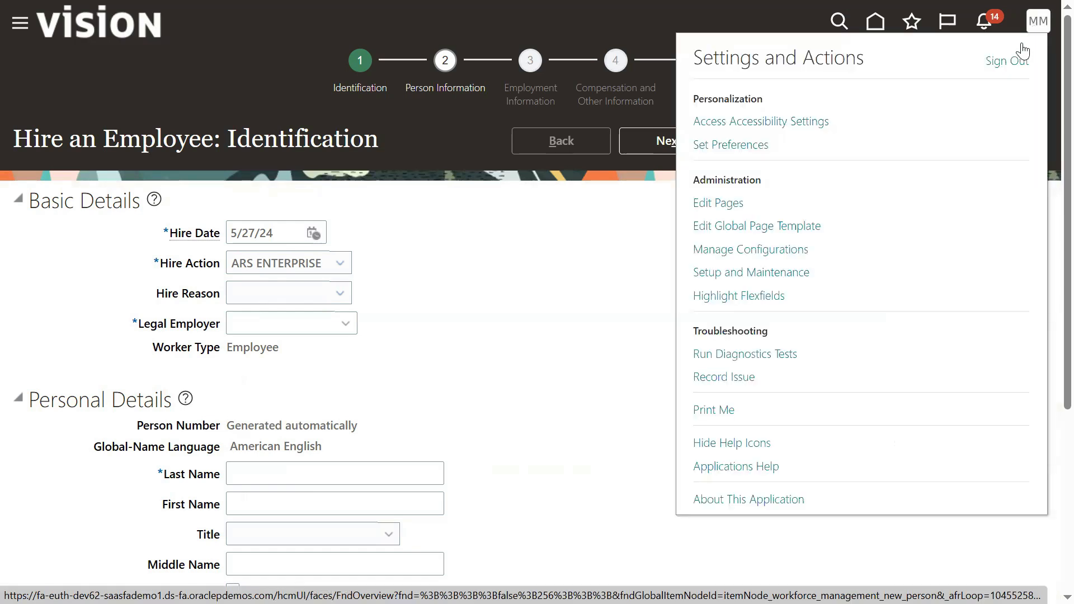
click(742, 303)
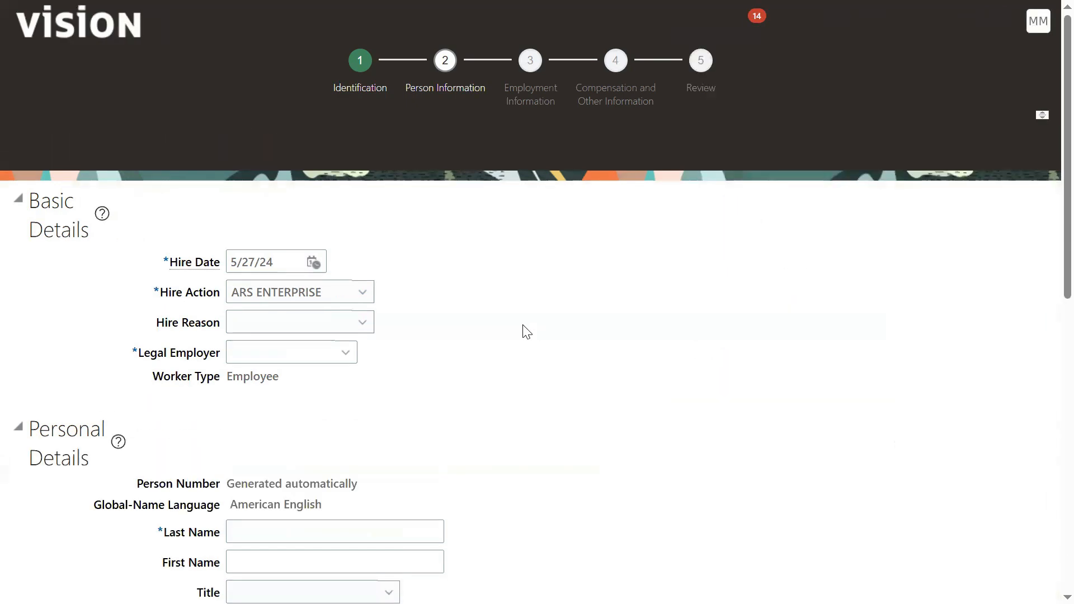
scroll(526, 330, down, 5)
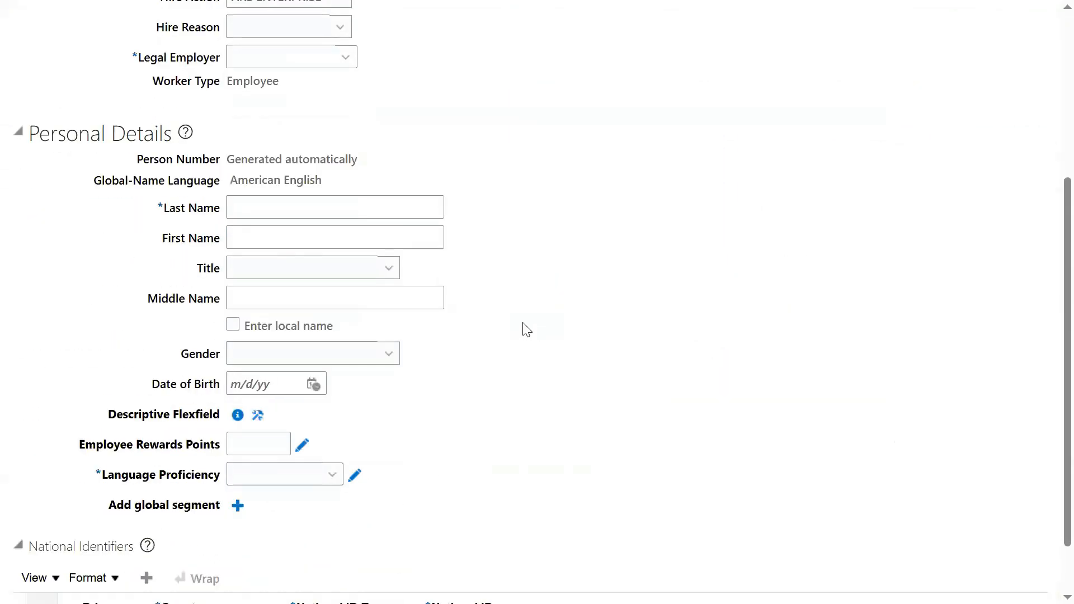
scroll(526, 329, up, 5)
Step: Set the legal employer to US2 Legal Entity and enter W1 as last and first name
click(313, 236)
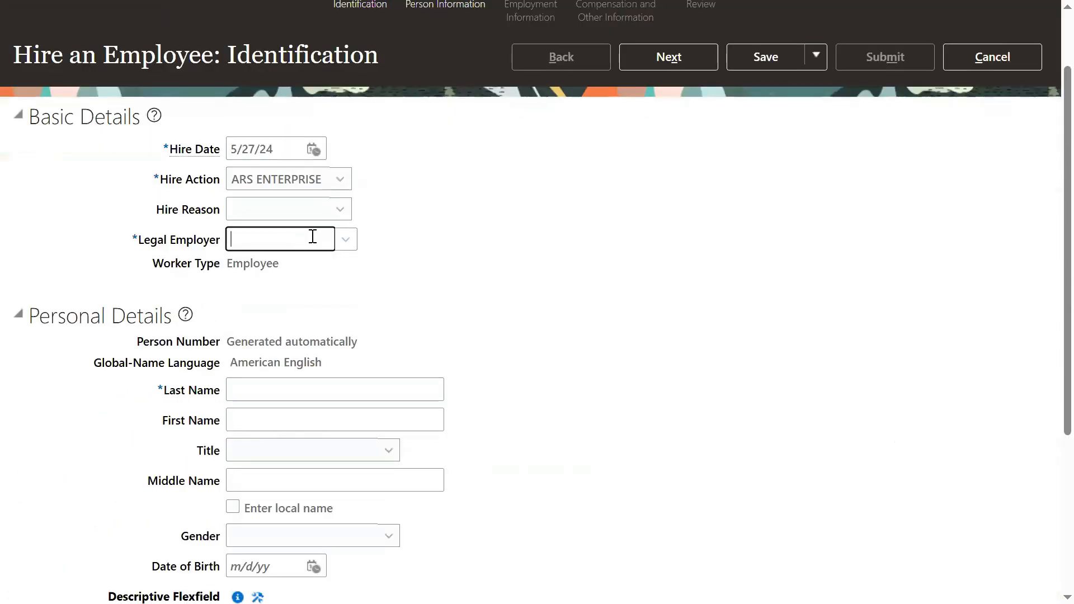
text(US2)
click(289, 257)
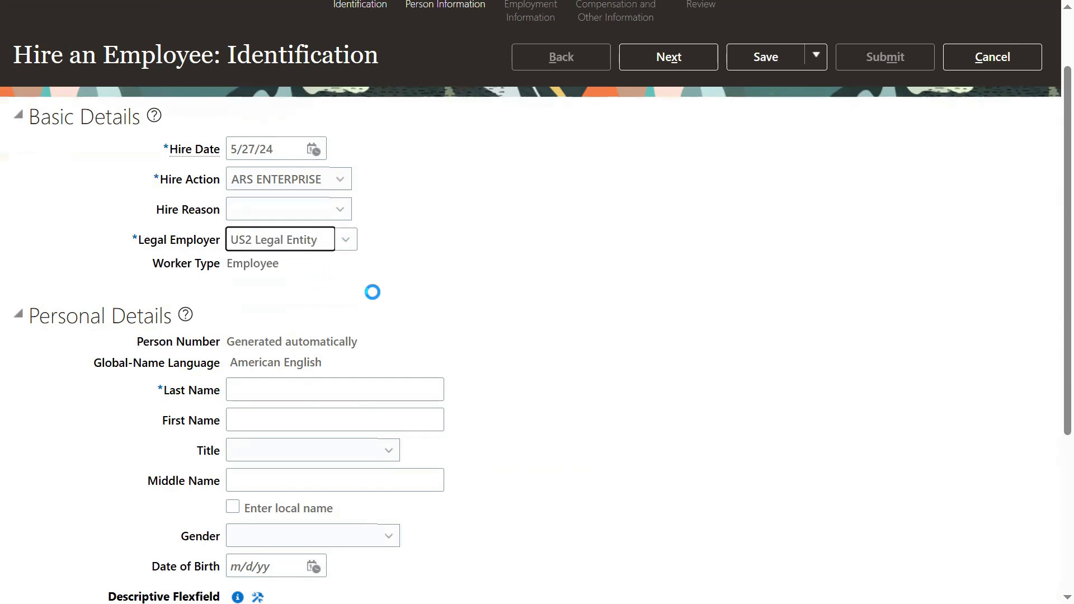
scroll(372, 285, down, 4)
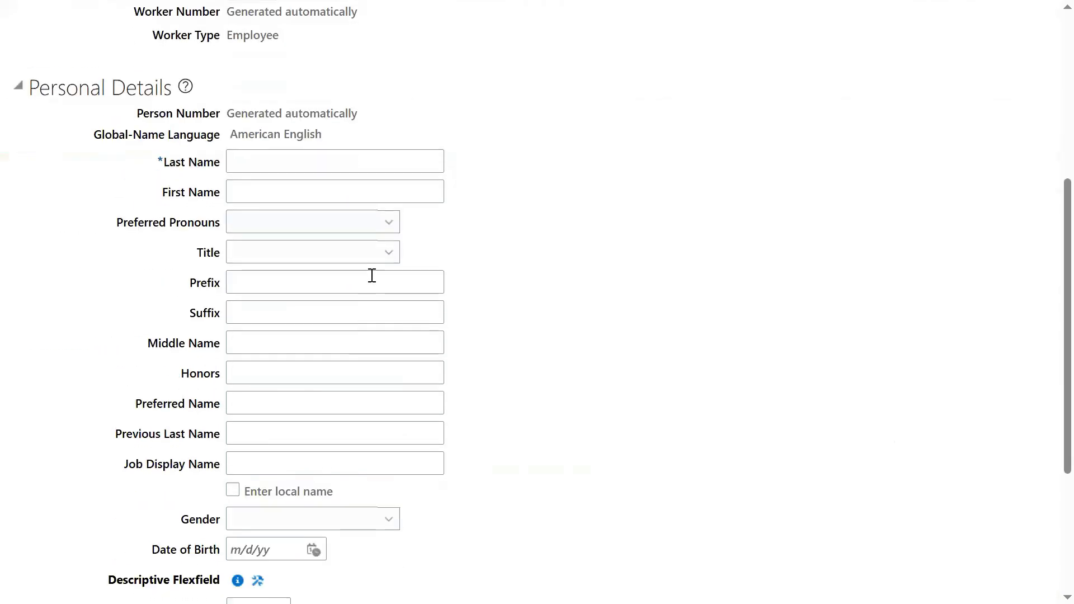
click(367, 158)
text(W1)
key(Tab)
text(W1)
key(Escape)
click(515, 364)
Step: Set gender to Male and language proficiency to English US
scroll(526, 358, down, 3)
drag(109, 416, 205, 420)
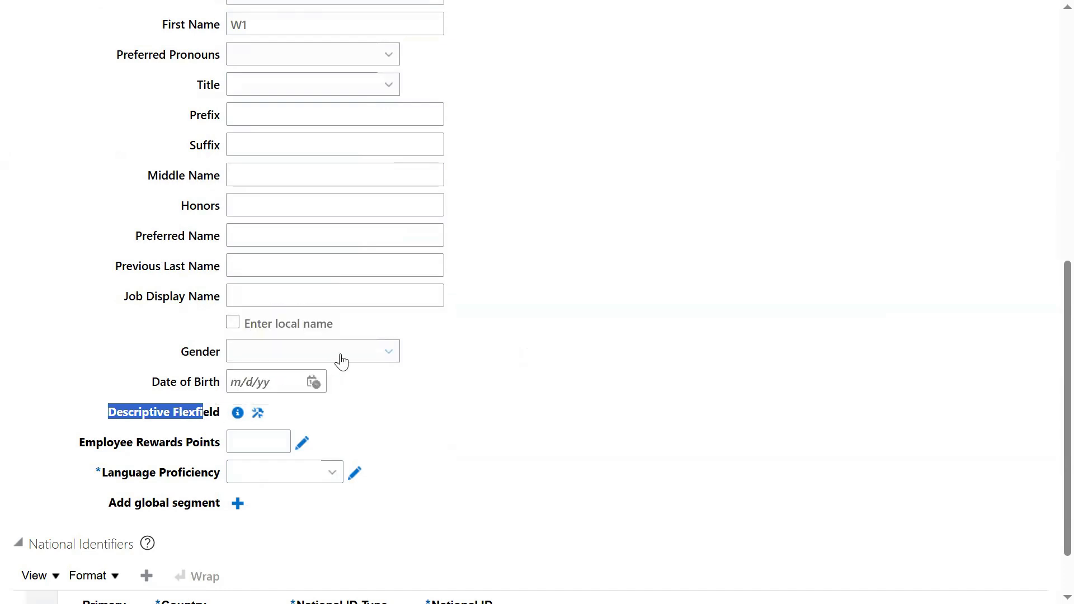
click(390, 358)
click(343, 419)
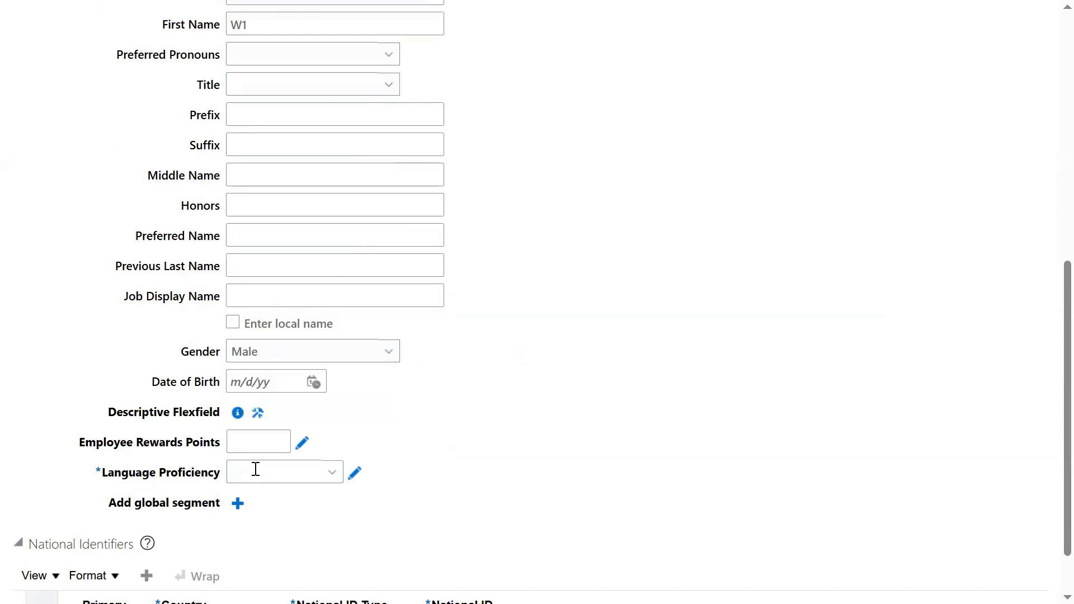
click(334, 479)
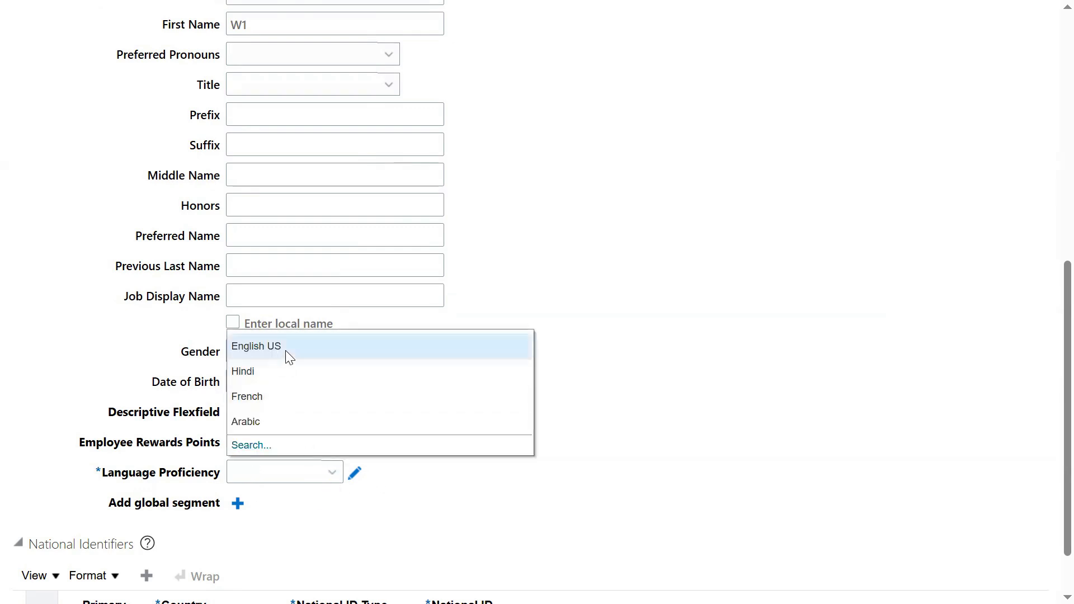
click(289, 359)
scroll(557, 413, down, 1)
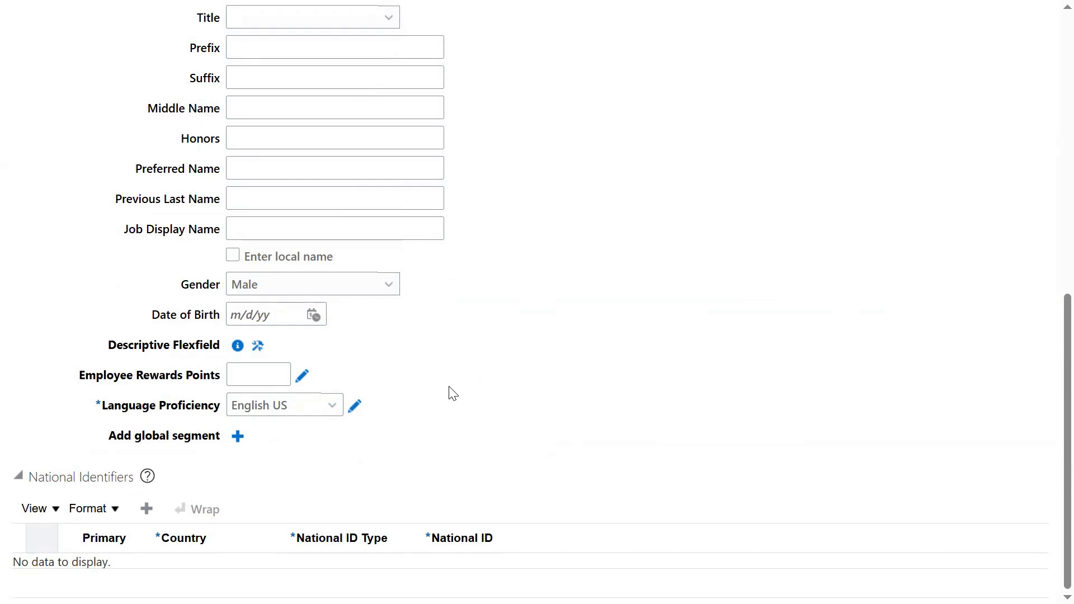
Step: Add a national ID row of type Social Security Number with the employee's SSN
click(146, 509)
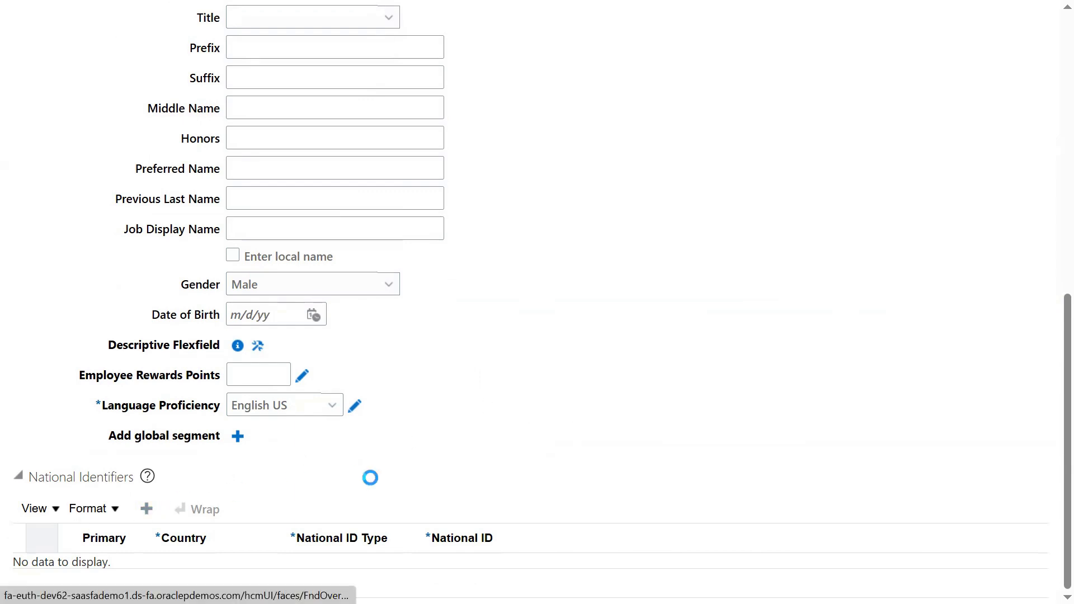
click(392, 573)
click(400, 518)
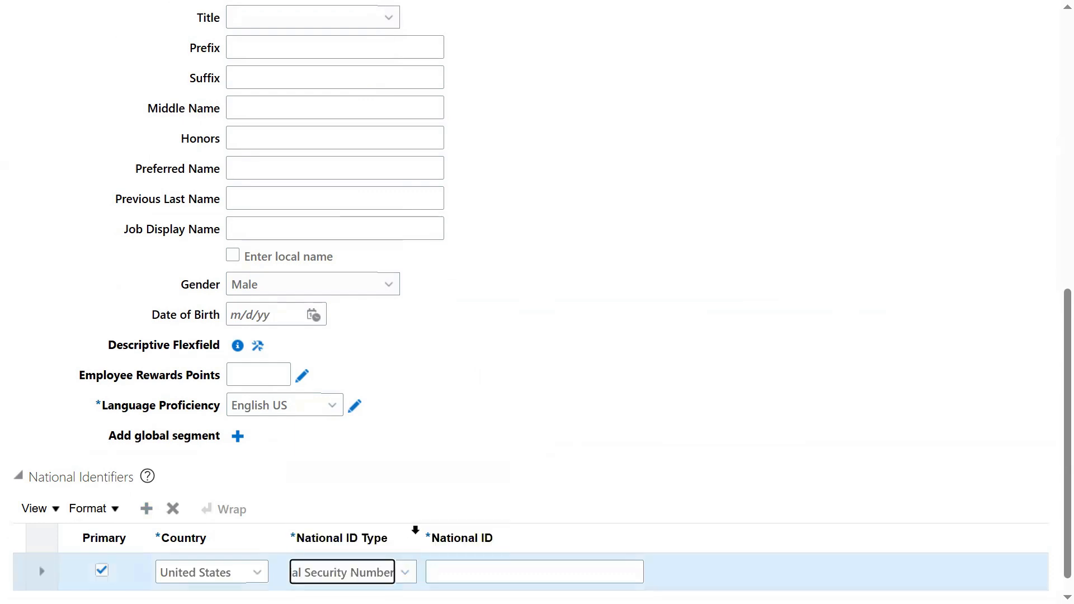
click(450, 563)
scroll(592, 448, down, 1)
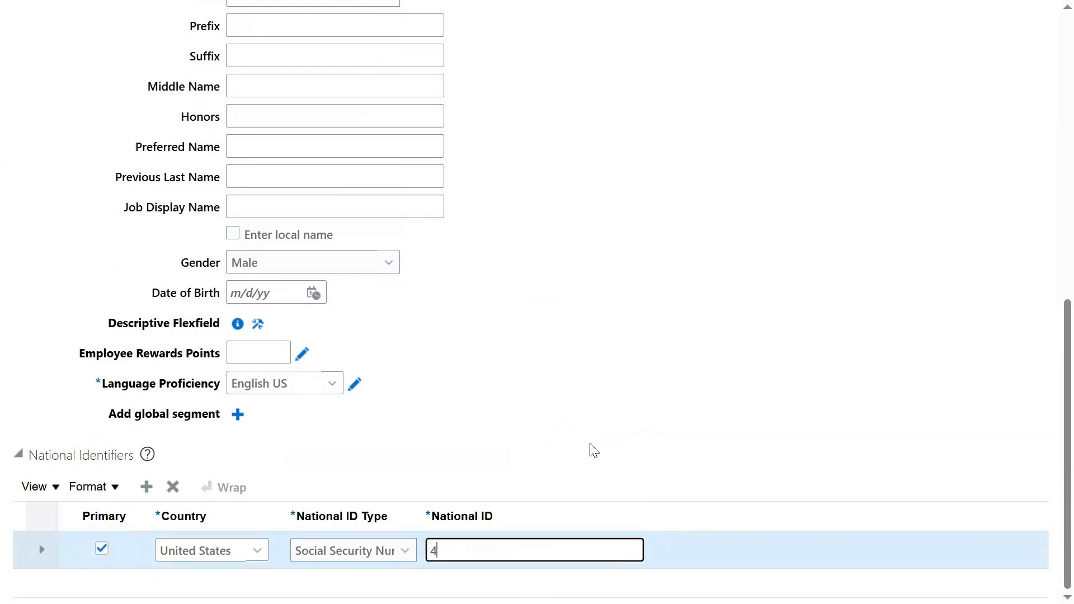
click(662, 390)
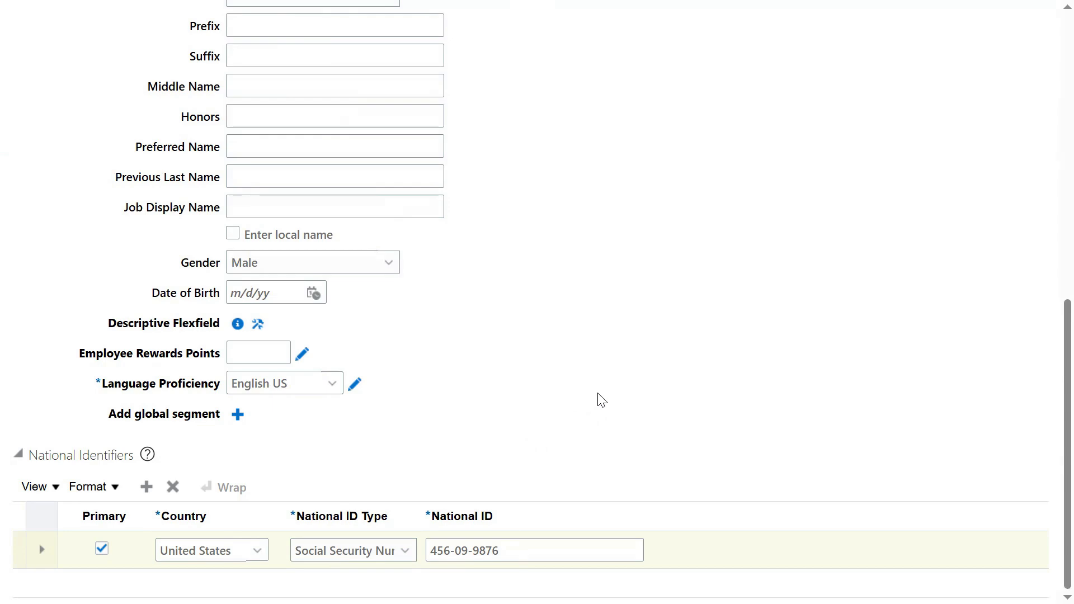
Step: Continue to the Person Information step and begin the first address line
scroll(607, 480, up, 10)
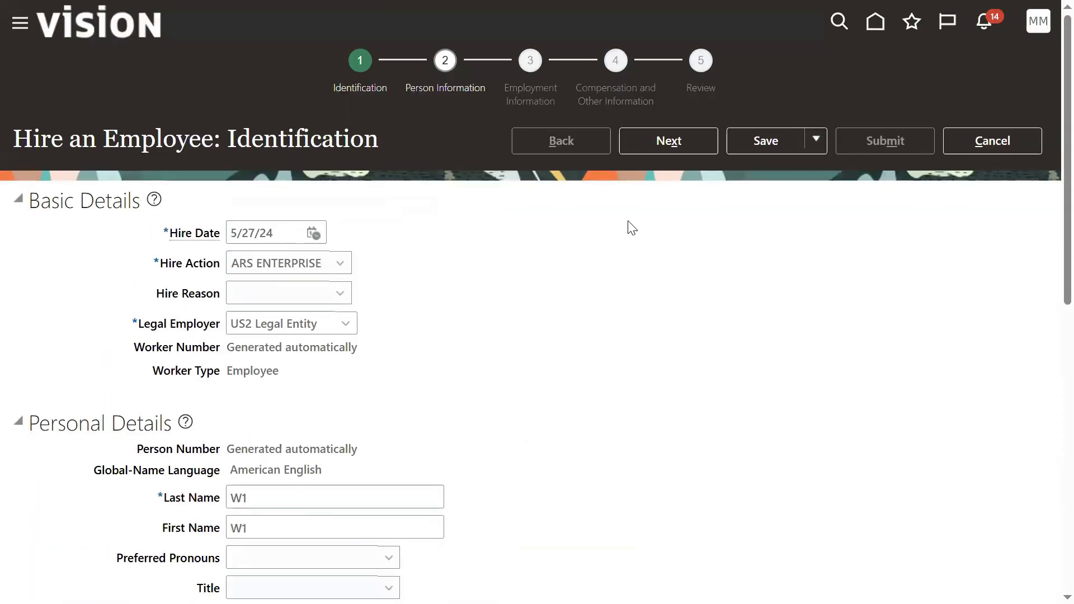
click(670, 141)
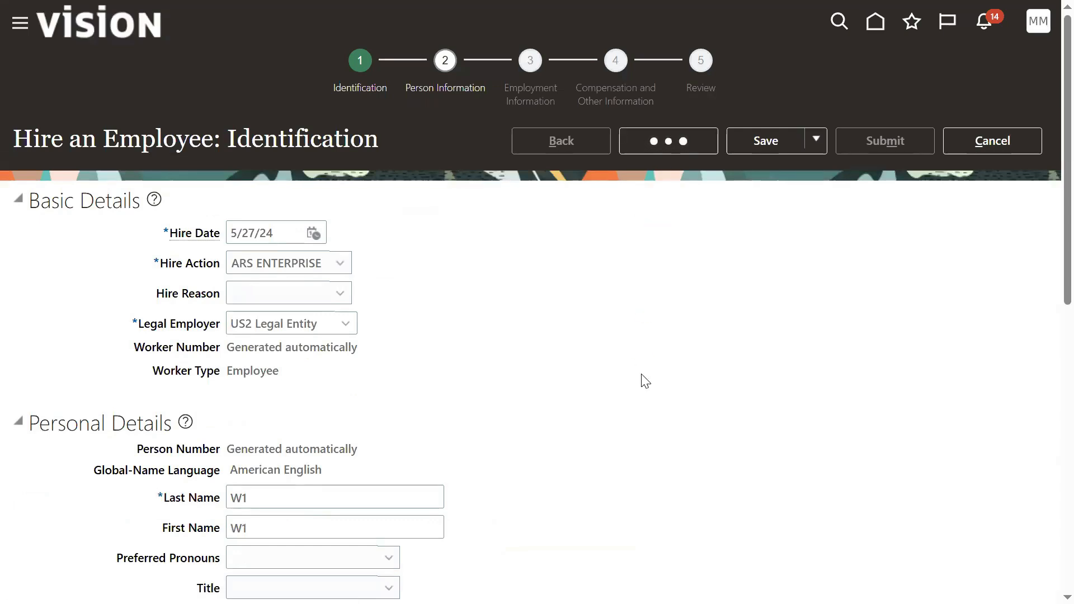
click(339, 391)
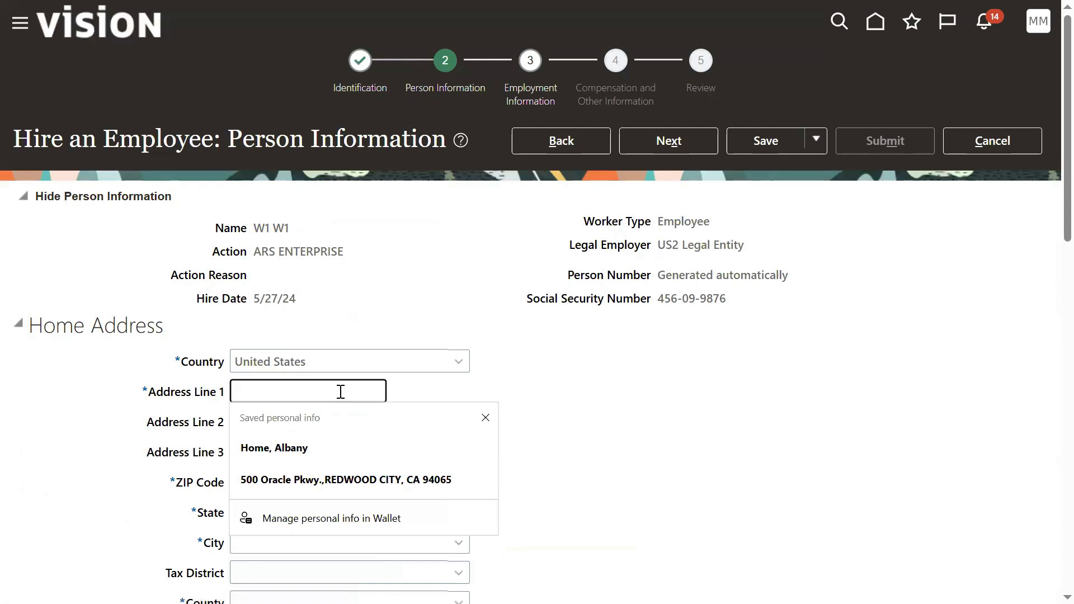
Step: Enter the home address line and ZIP code so state and city fill in, then continue
text(Home Address)
key(Tab)
key(Tab)
key(Tab)
text(12200)
key(Tab)
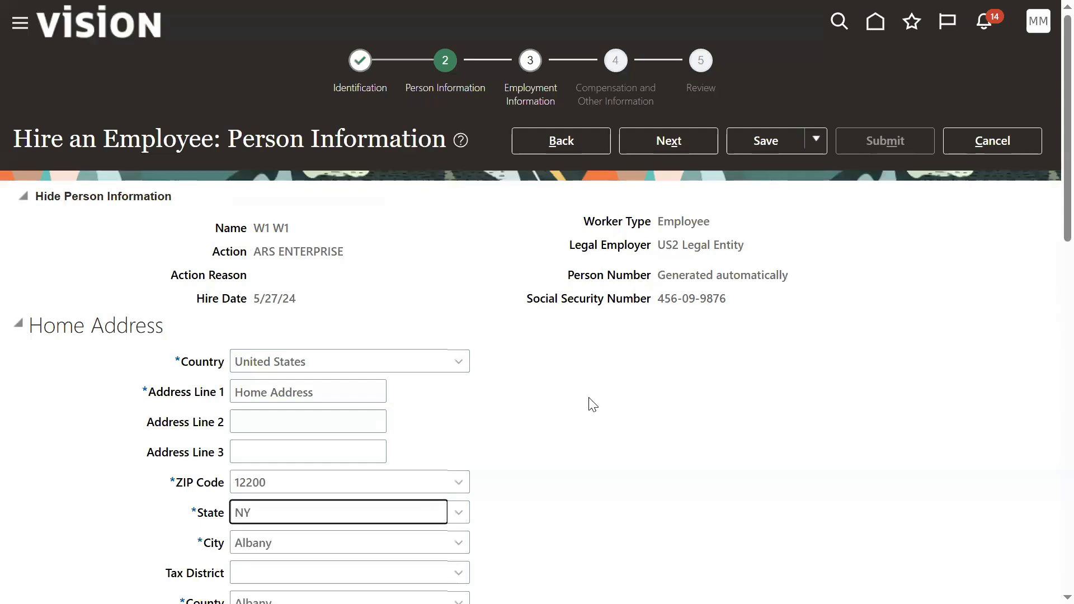
click(668, 141)
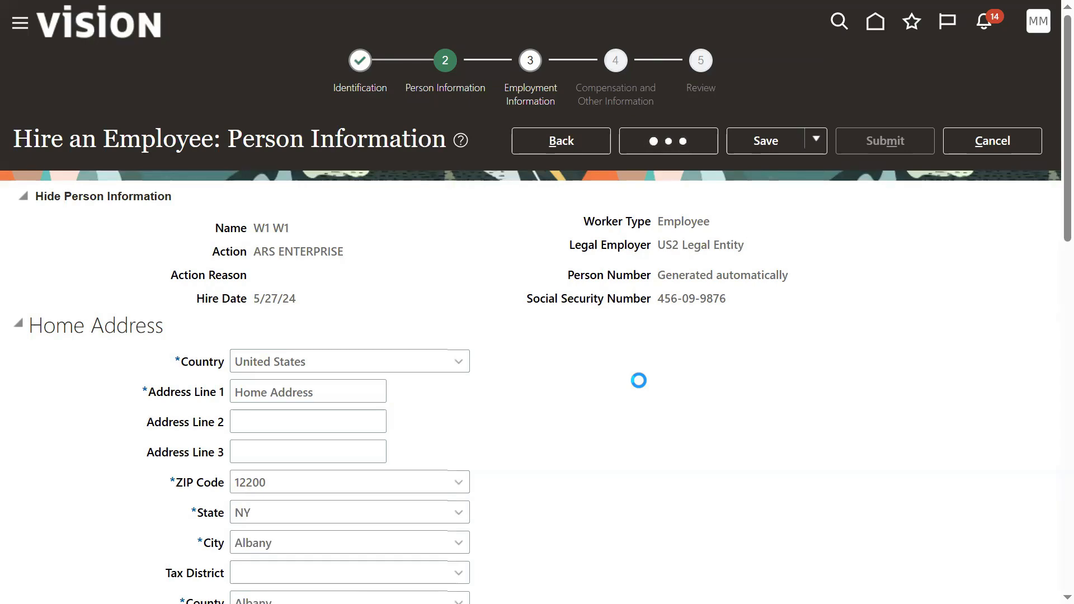
Step: Set the business unit to US1 Business Unit and job to Human Resources Administrator
scroll(571, 364, down, 6)
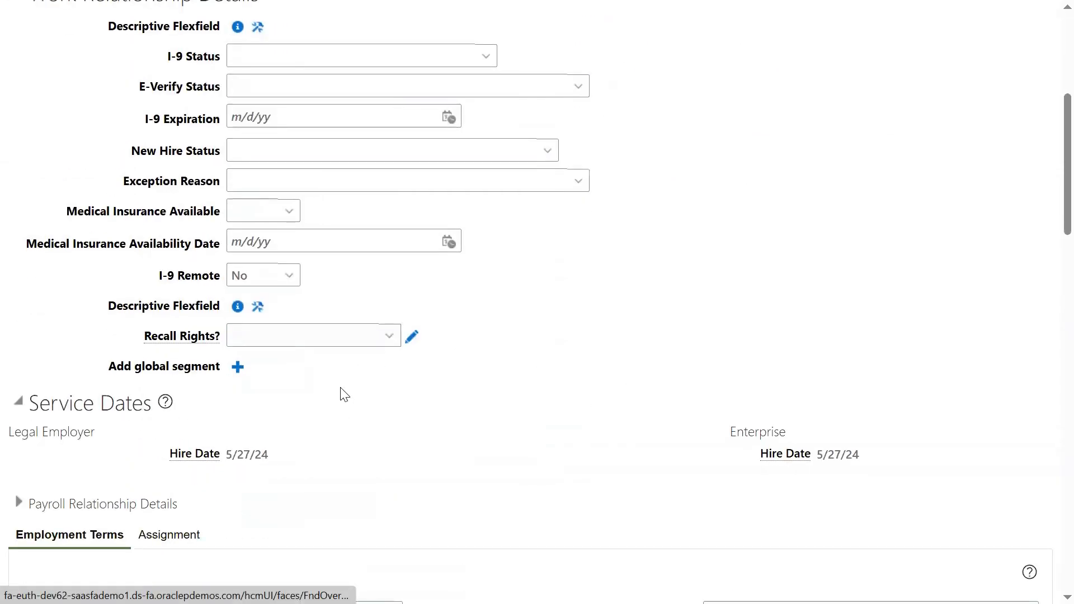
scroll(344, 394, down, 5)
click(313, 424)
text(US1)
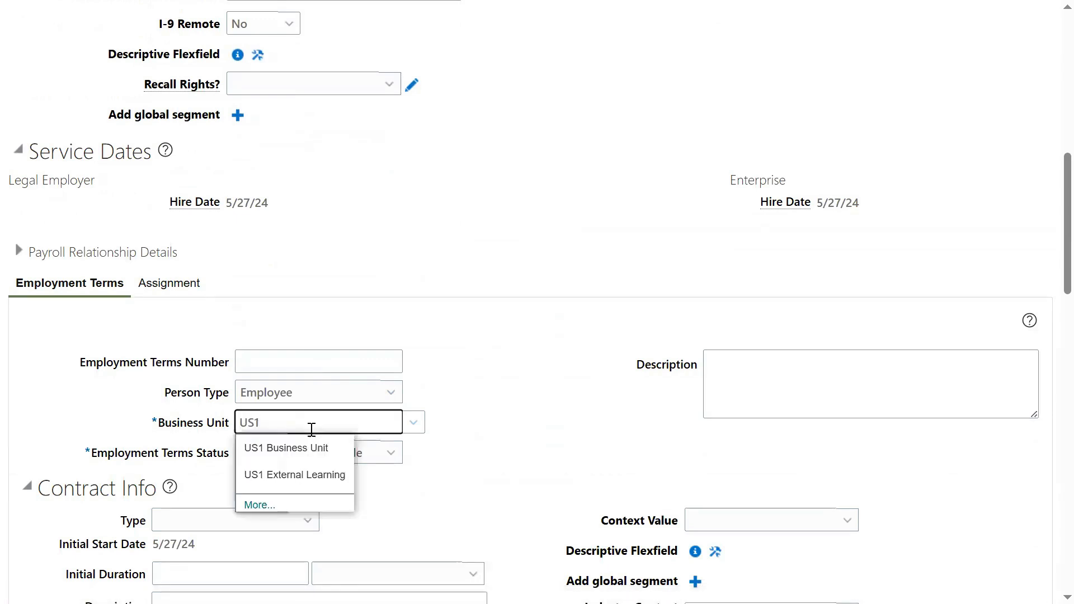
click(300, 446)
scroll(465, 470, down, 3)
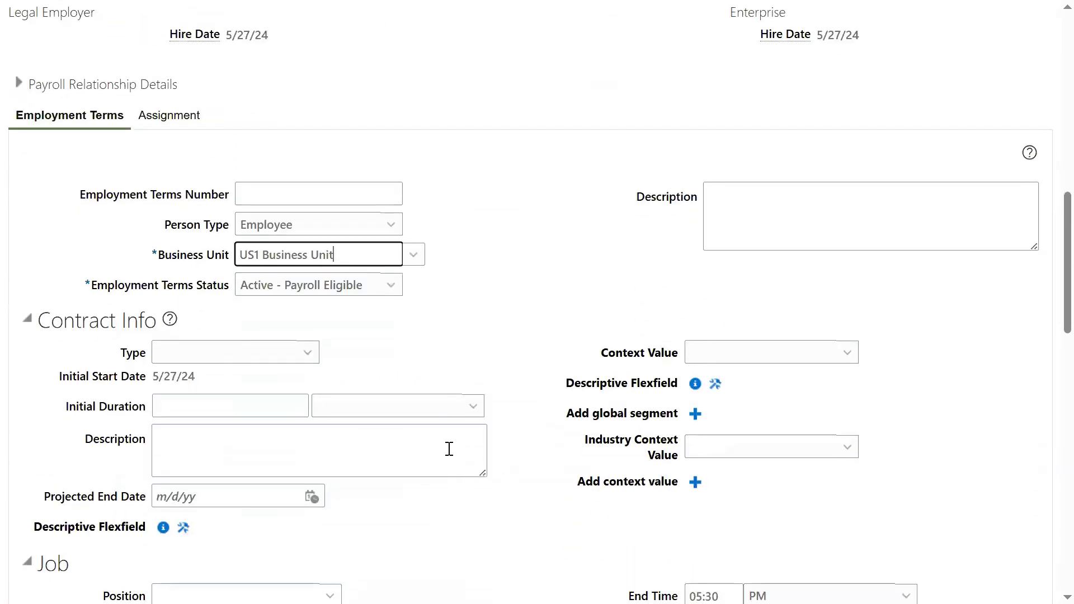
scroll(448, 380, down, 4)
click(246, 374)
text(Human)
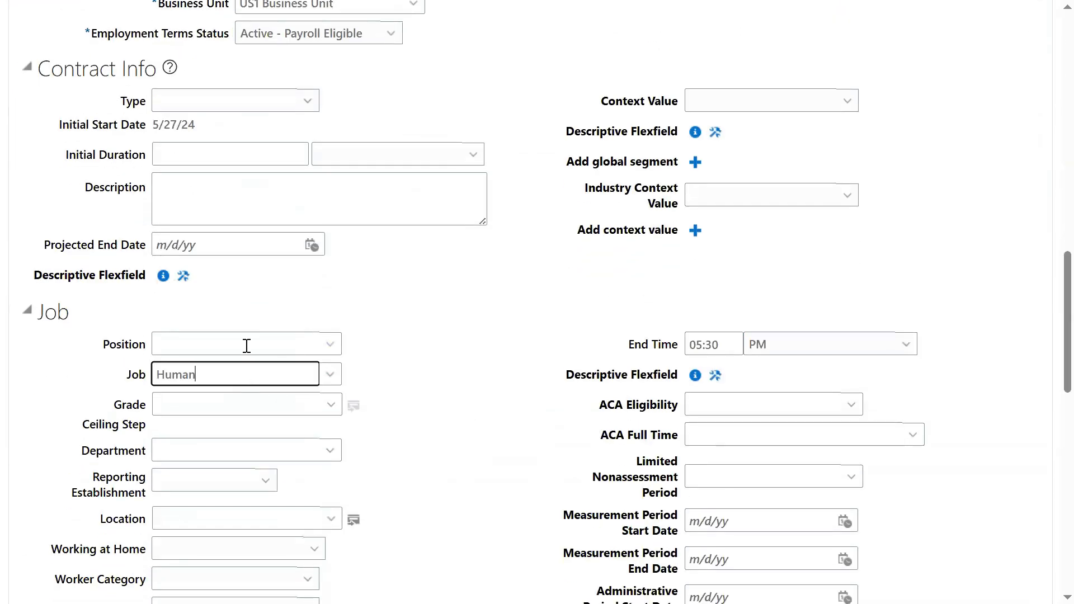
click(219, 399)
scroll(449, 429, down, 3)
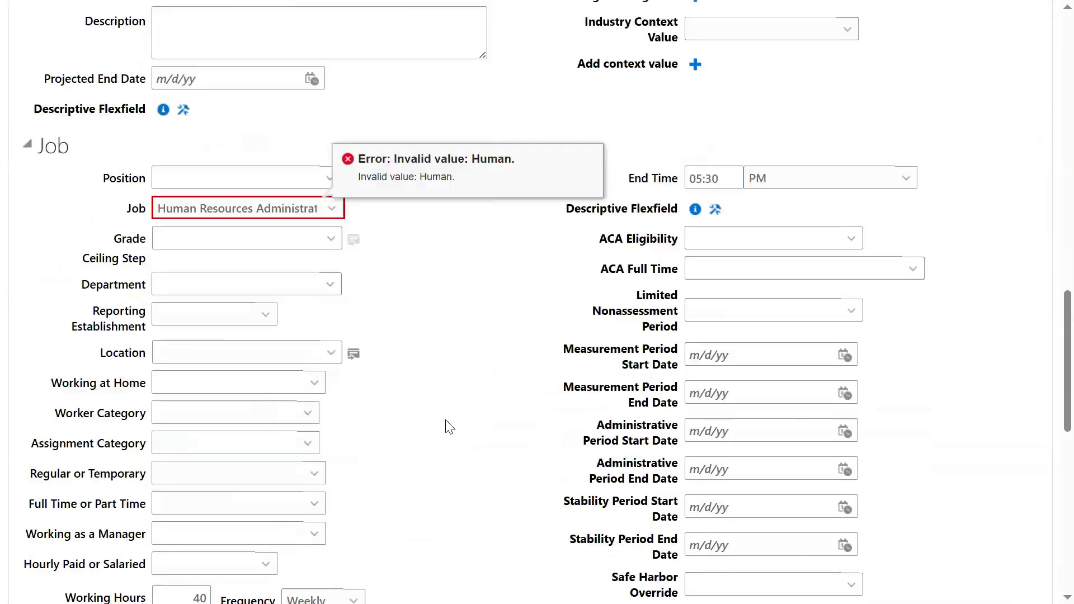
Step: Clear the invalid job and change the business unit to US2 Business Unit
triple_click(310, 207)
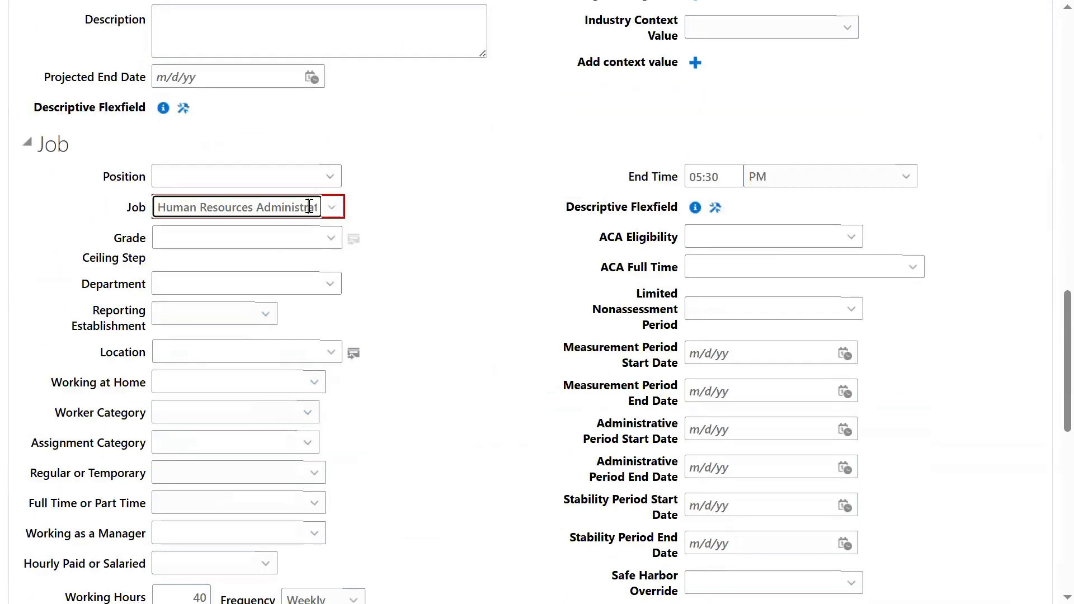
key(BackSpace)
scroll(433, 289, up, 4)
scroll(433, 290, up, 2)
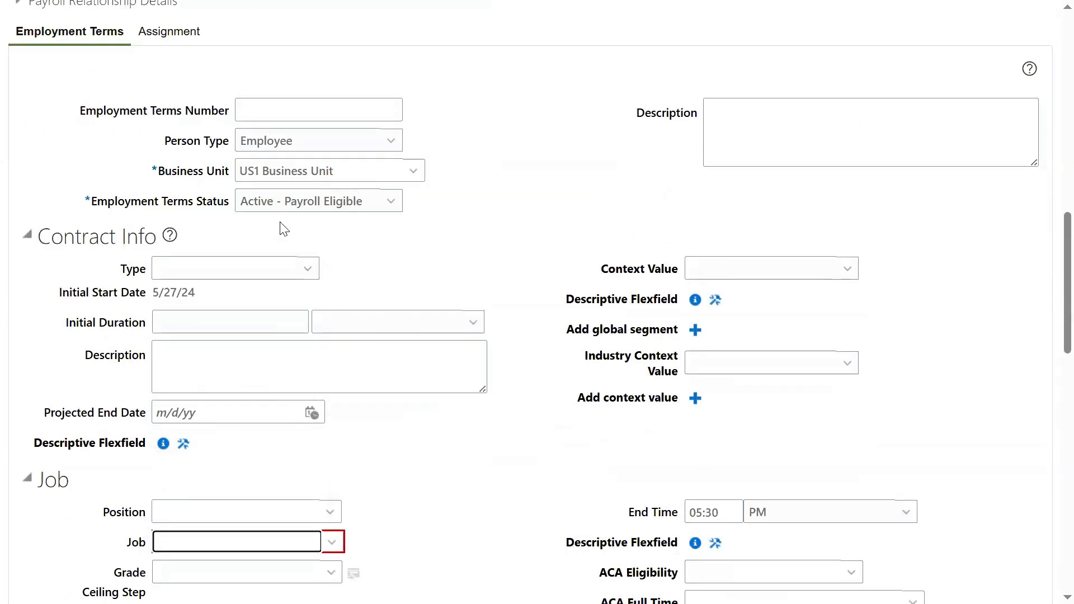
click(255, 171)
text(2)
click(488, 460)
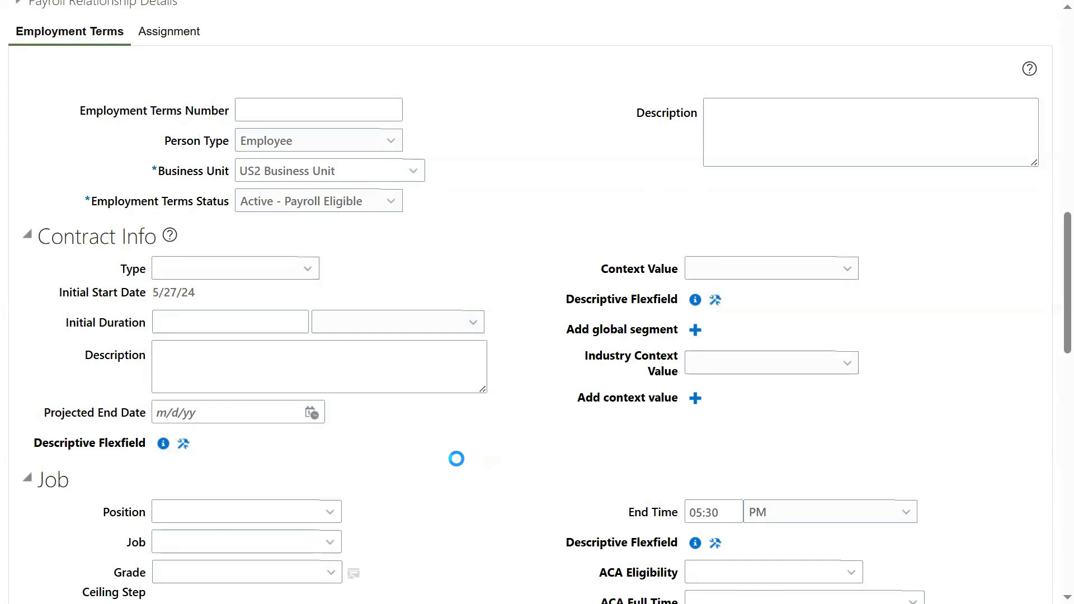
Step: Set the job to Finance Manager and the location to RedFord Location
click(289, 550)
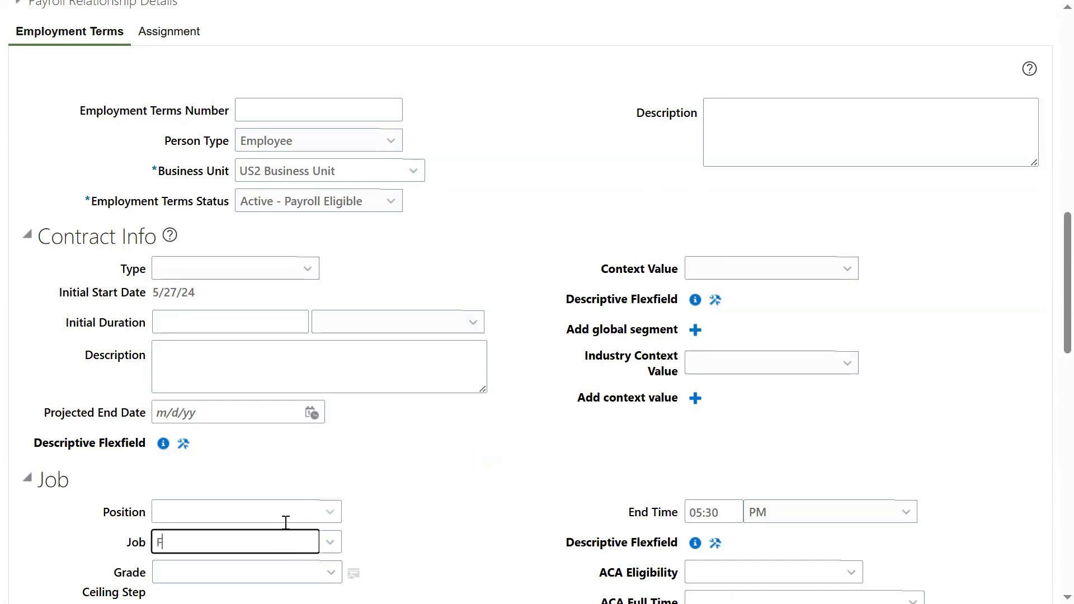
text(Fi)
click(191, 431)
scroll(424, 480, down, 5)
click(243, 439)
text(Red)
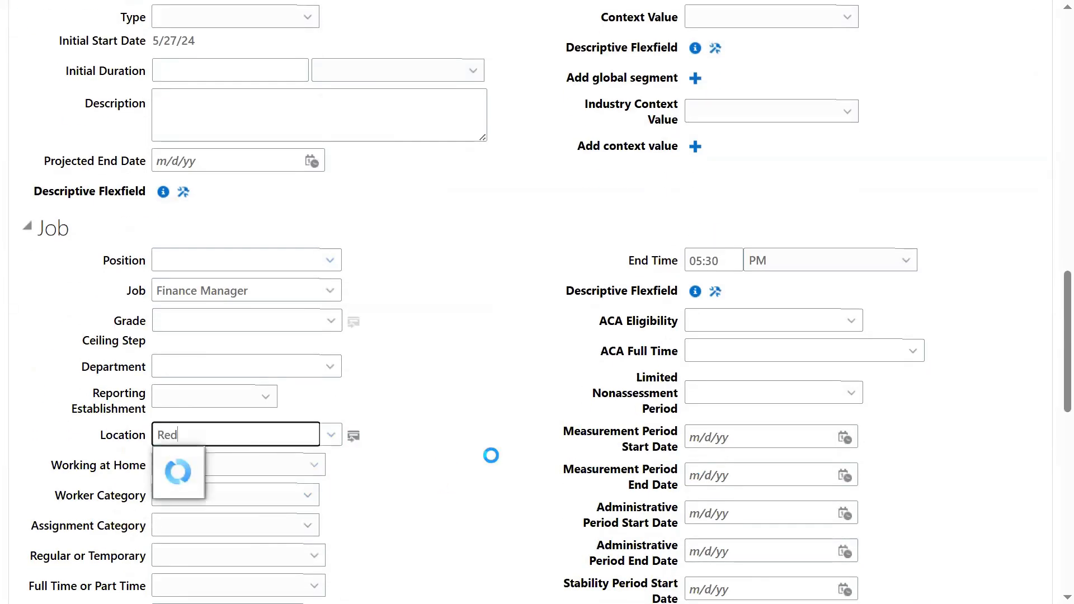
click(381, 463)
scroll(477, 401, down, 5)
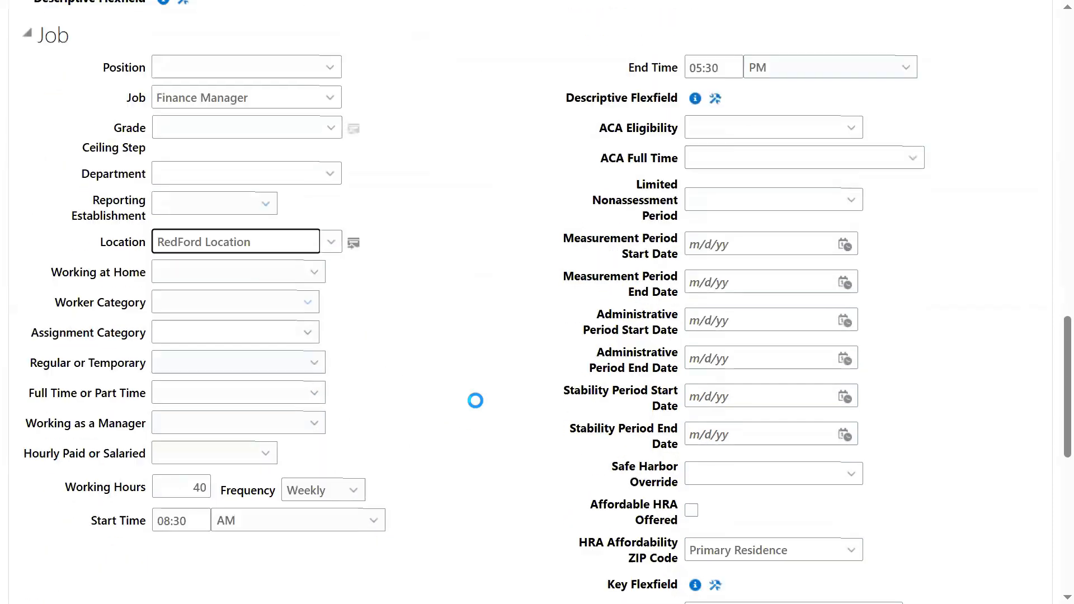
scroll(498, 386, up, 3)
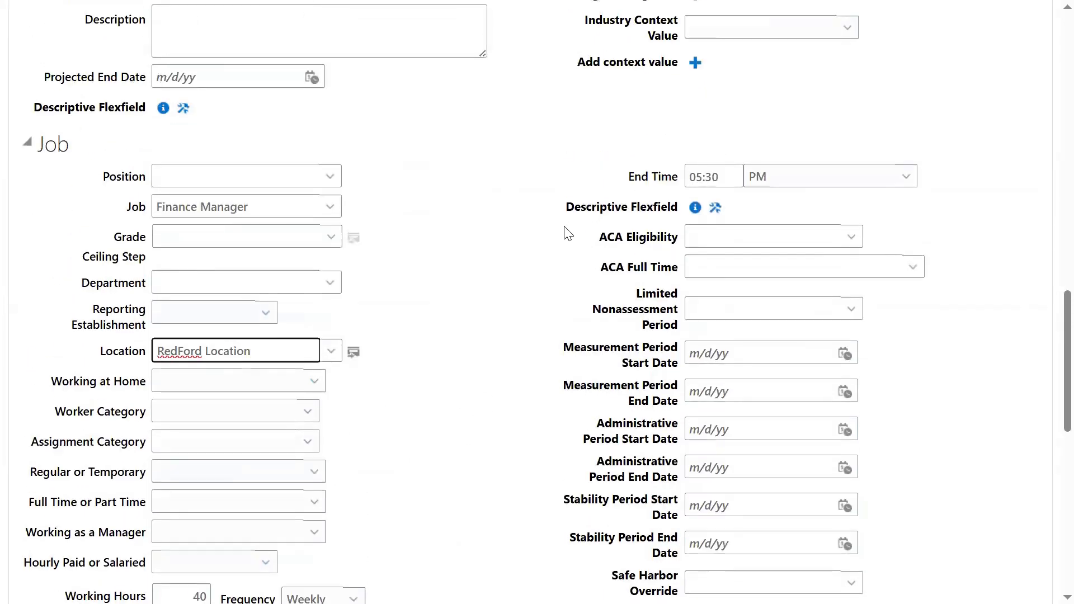
drag(569, 213, 673, 216)
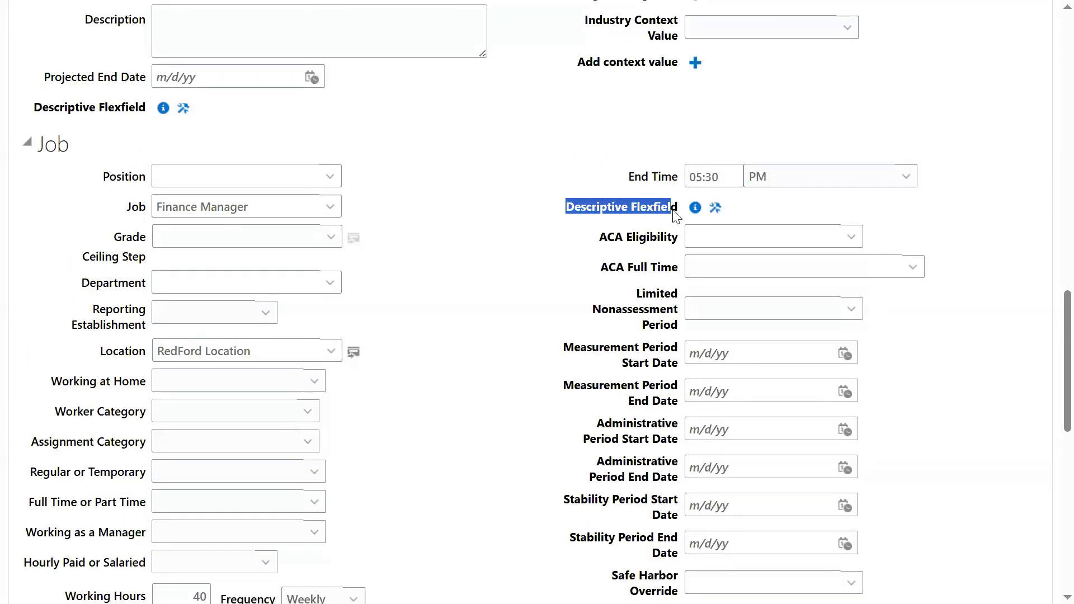
click(466, 326)
scroll(467, 328, down, 6)
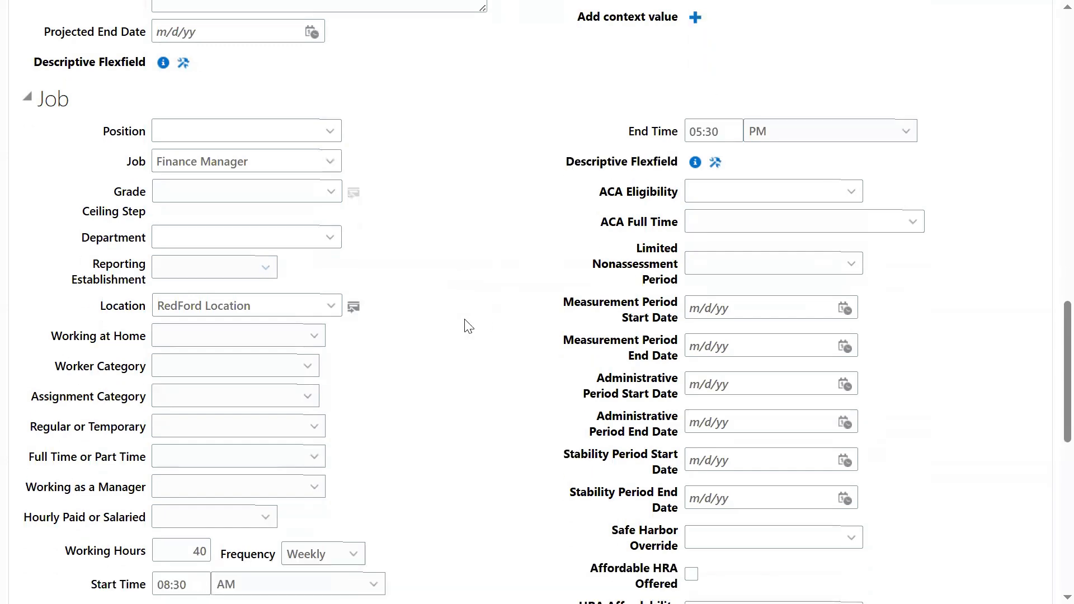
drag(609, 359, 681, 363)
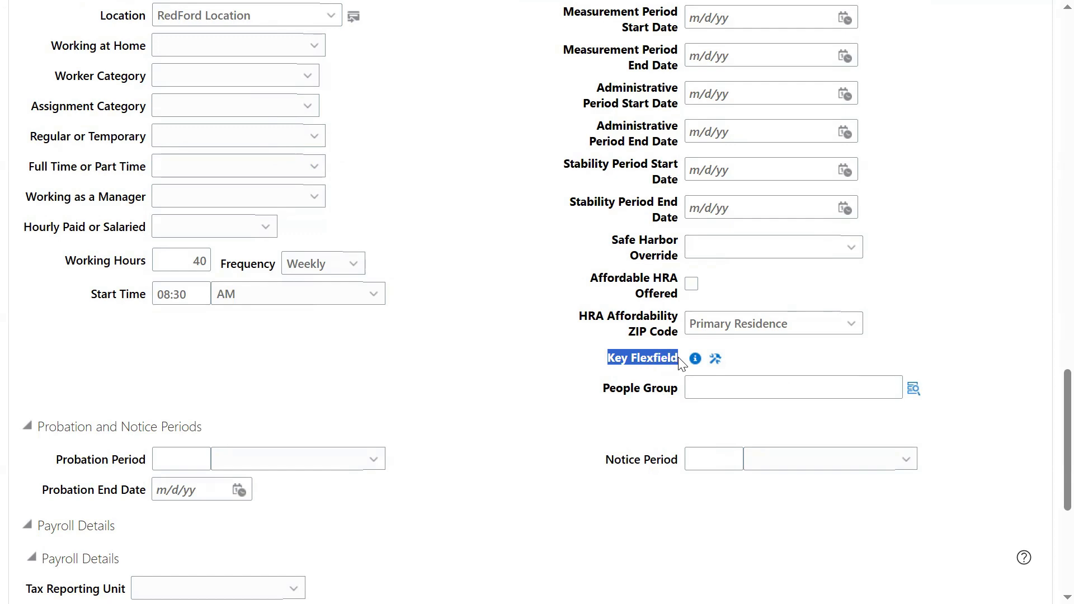
scroll(475, 400, down, 5)
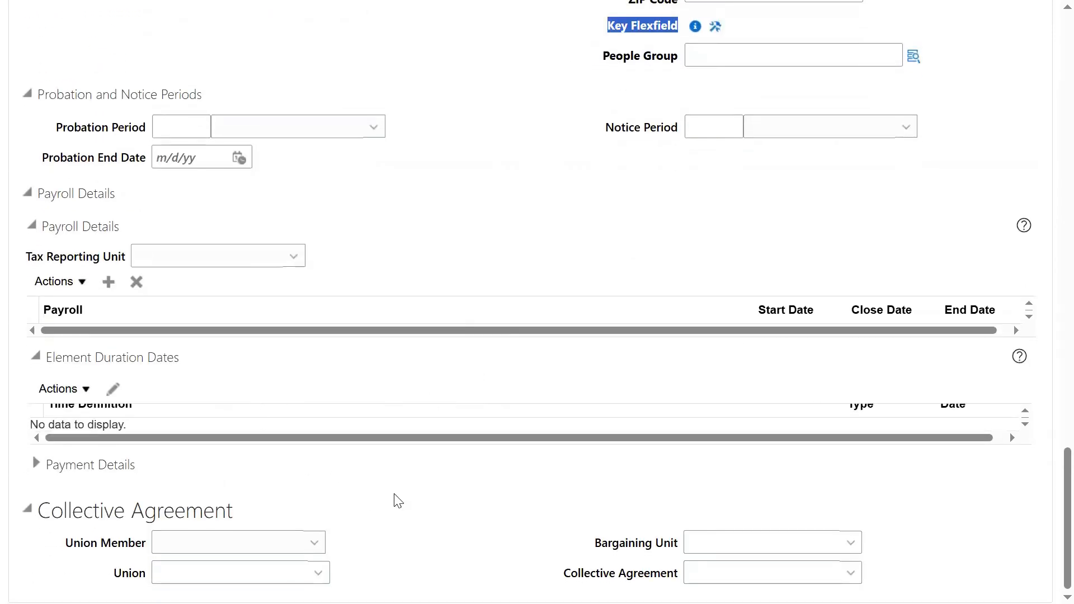
scroll(523, 390, up, 4)
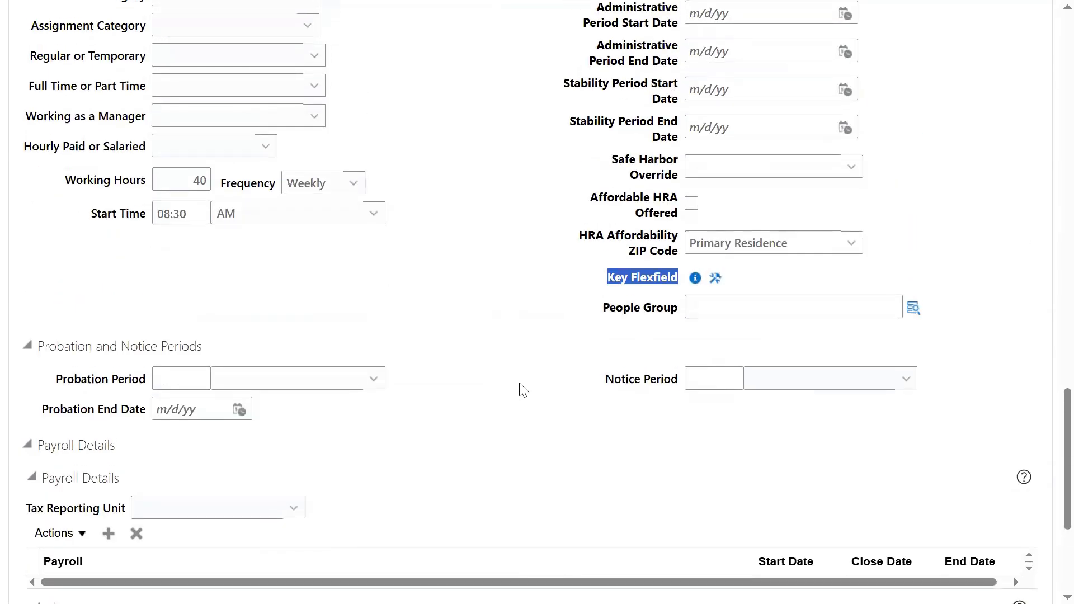
click(530, 348)
drag(610, 310, 670, 309)
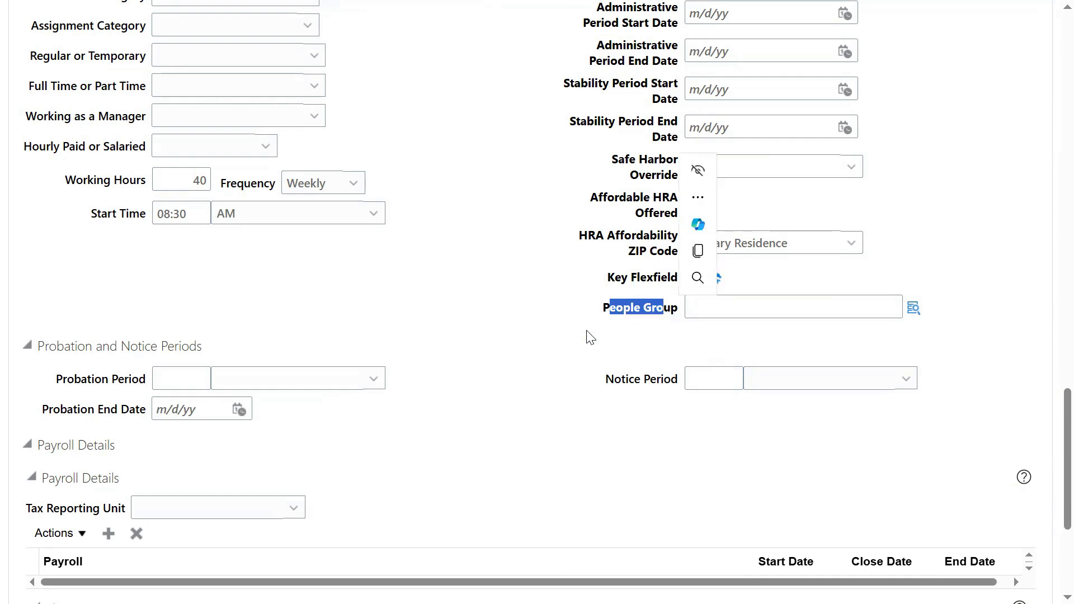
click(653, 324)
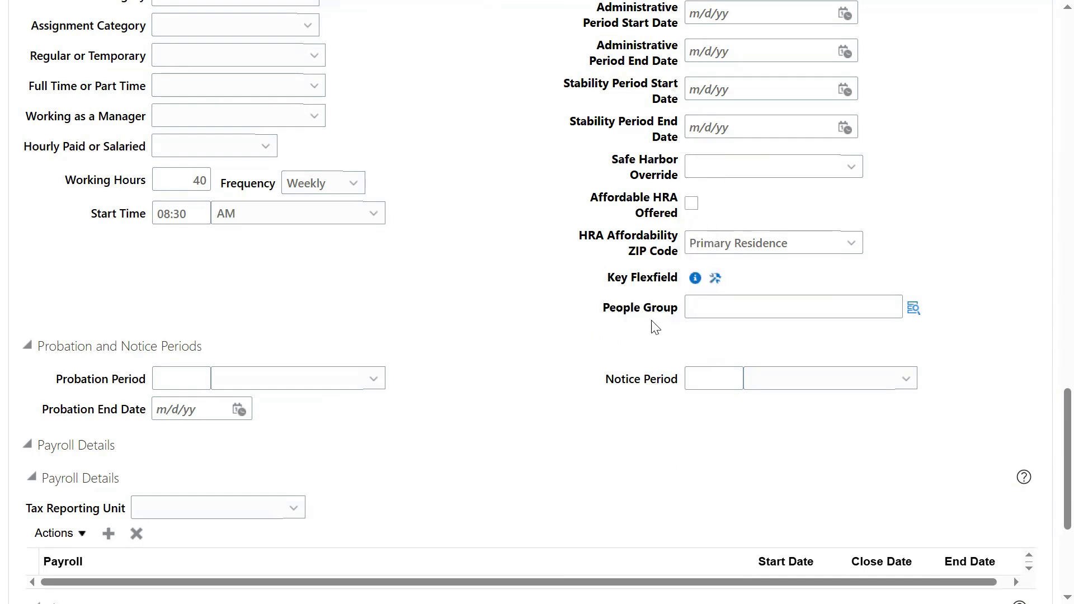
Step: Open the People Group segment entry and point out the HP Skill Set and HP Country segments
click(913, 310)
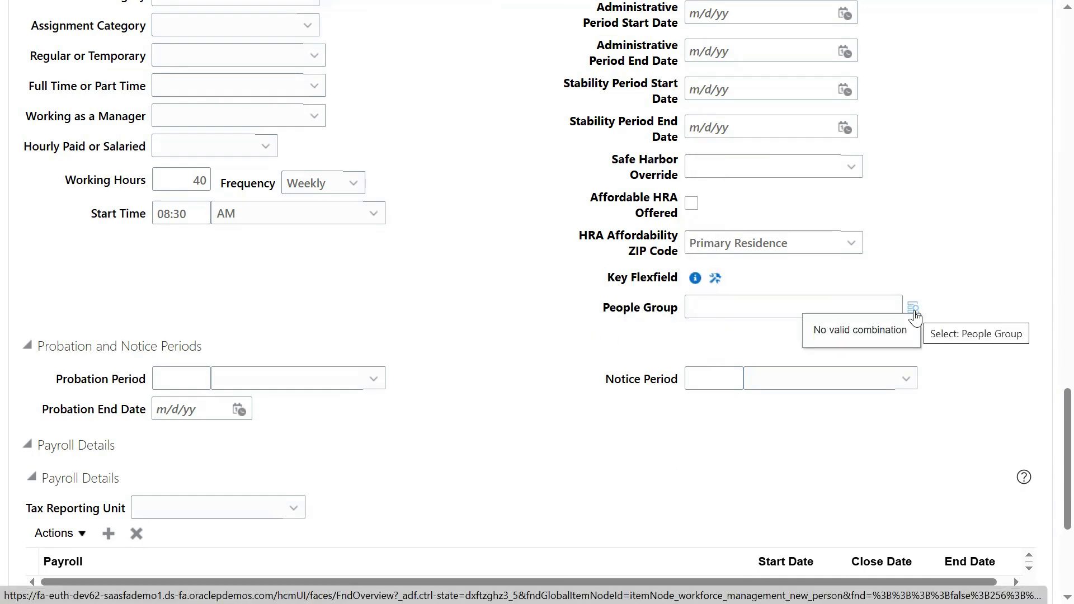
click(914, 310)
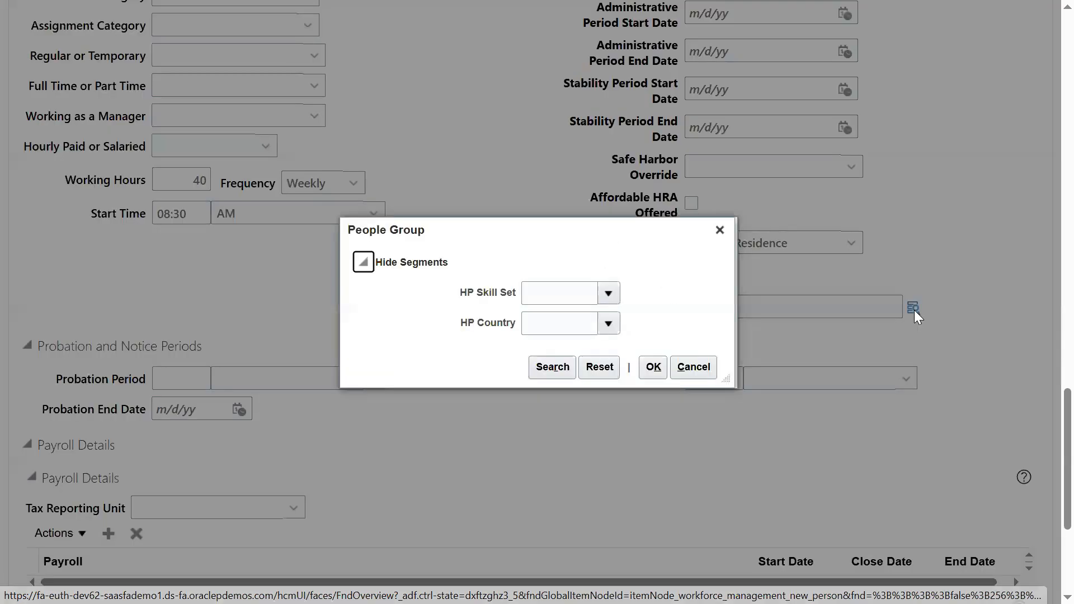
drag(467, 296, 516, 301)
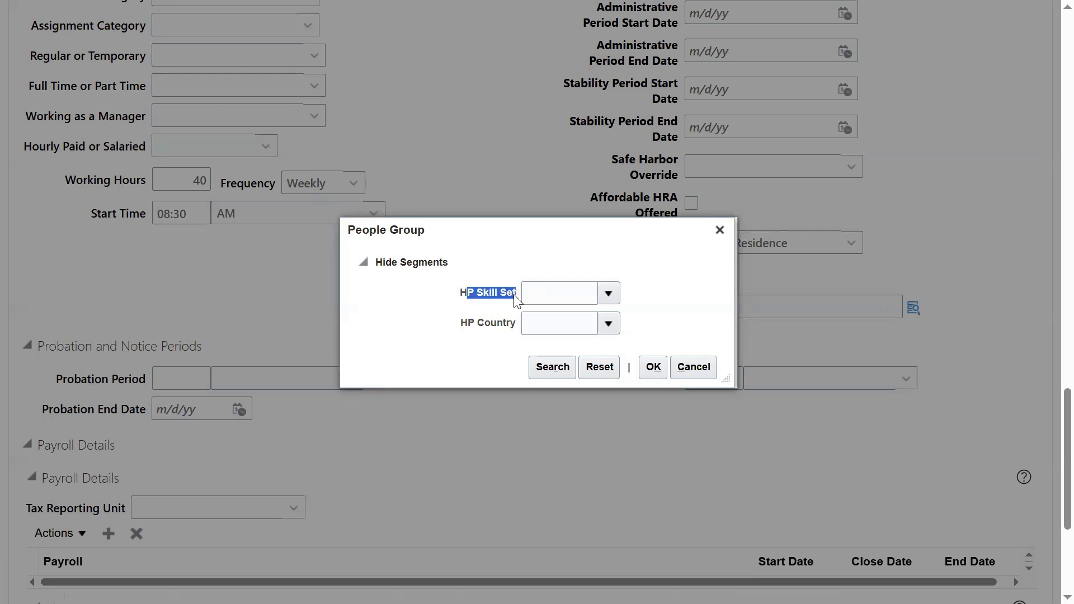
drag(463, 324, 513, 329)
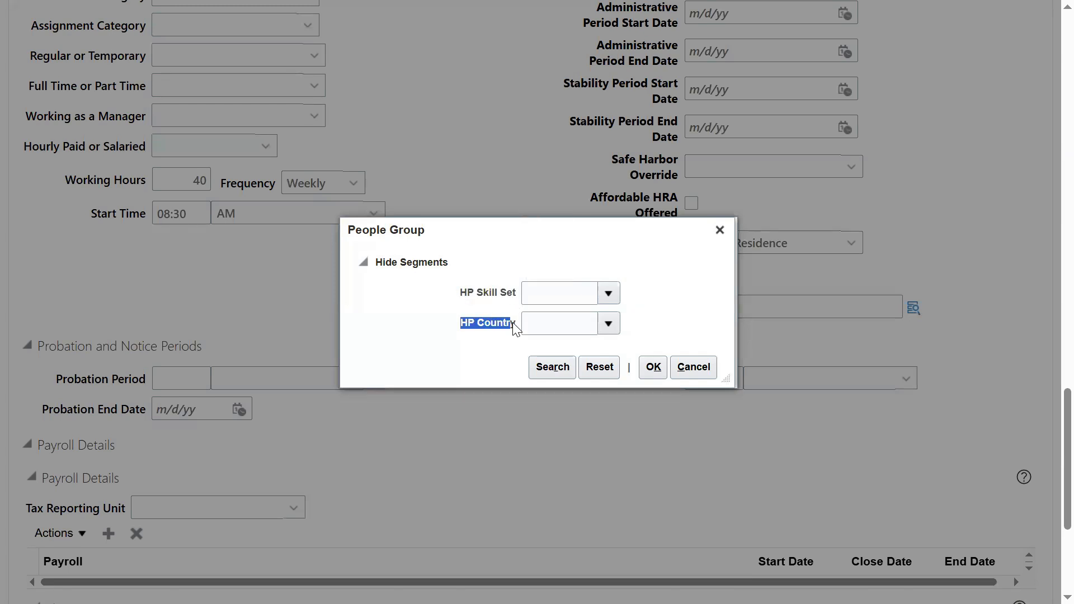
drag(461, 292, 491, 325)
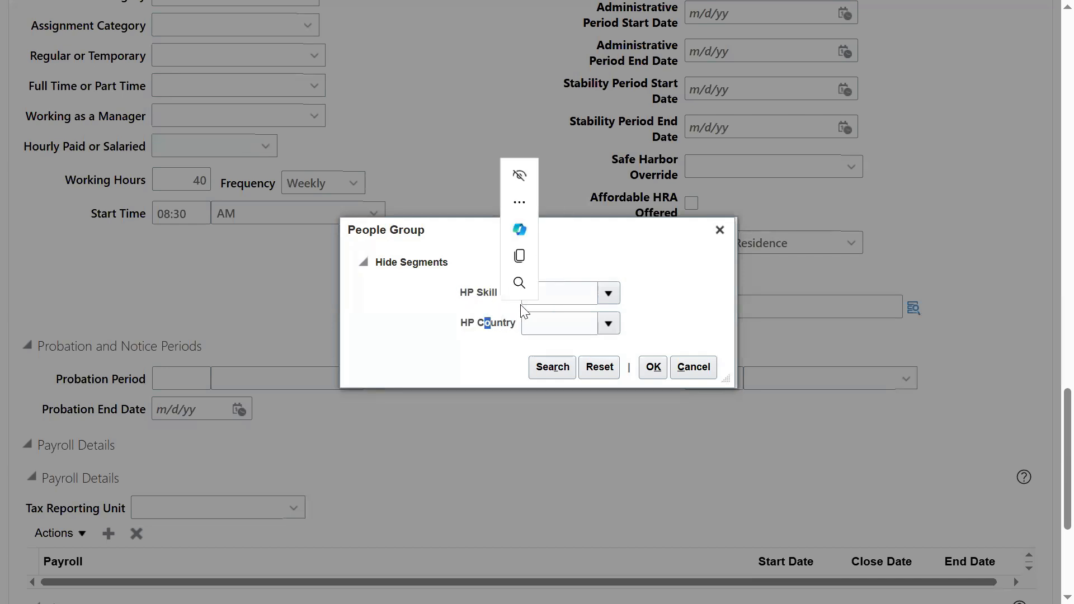
Step: Choose GCP for HP Skill Set and IND (India) for HP Country
click(609, 294)
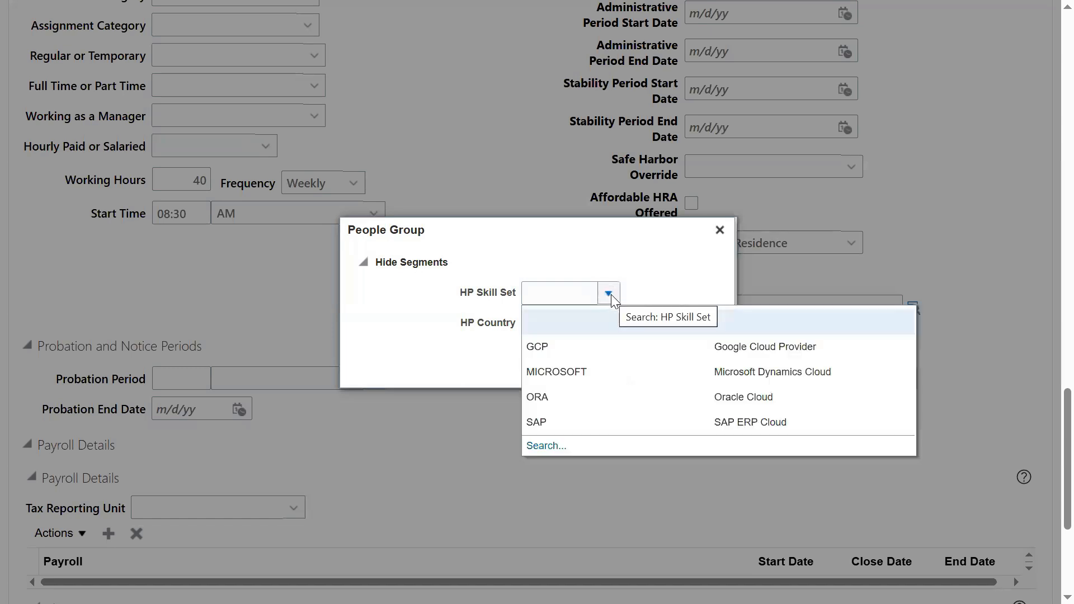
click(560, 358)
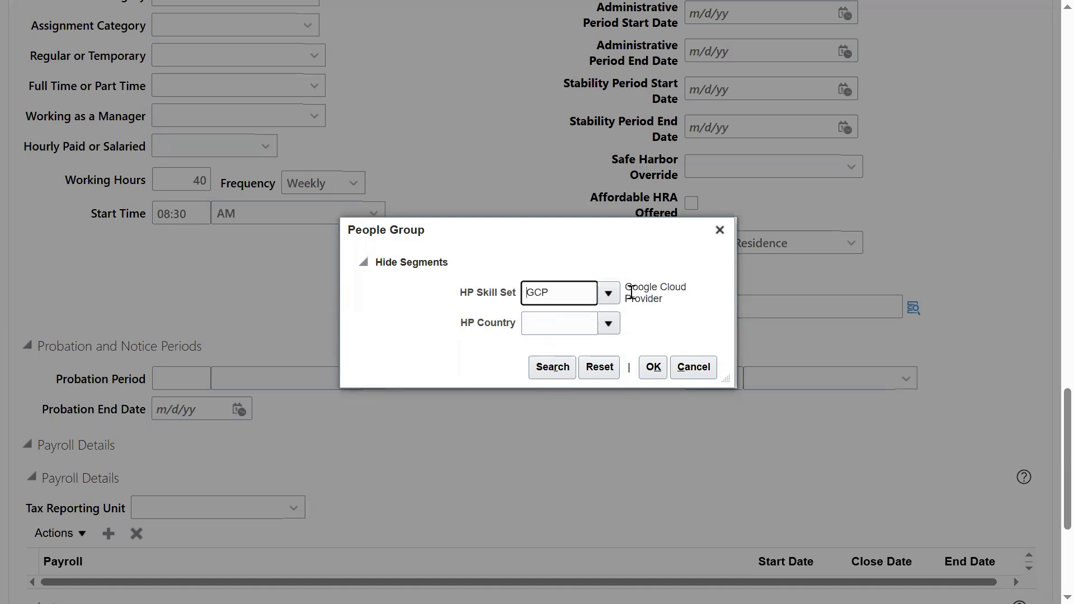
click(608, 324)
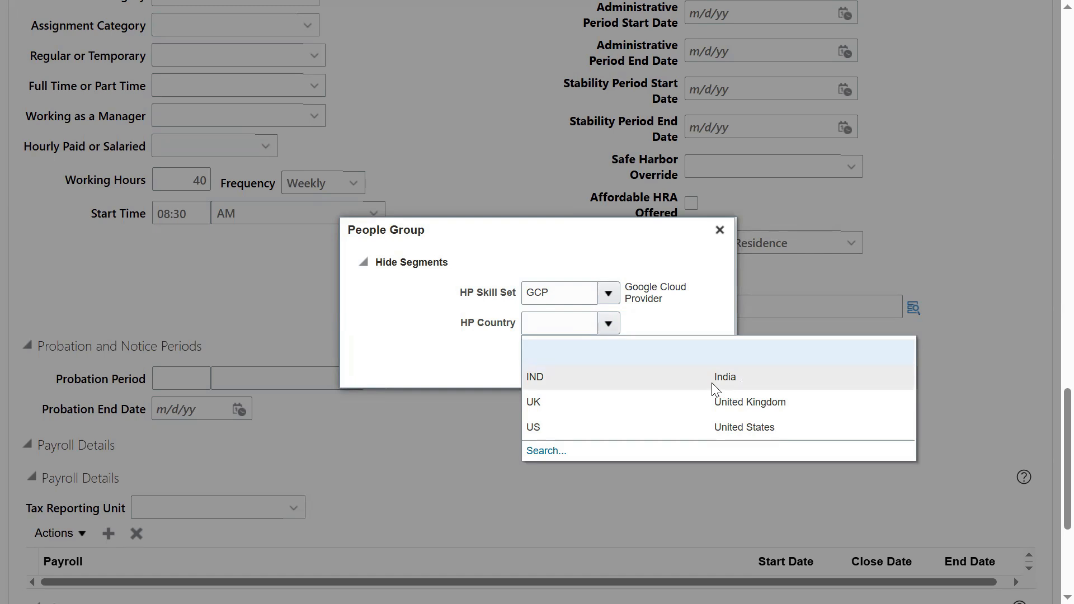
click(565, 326)
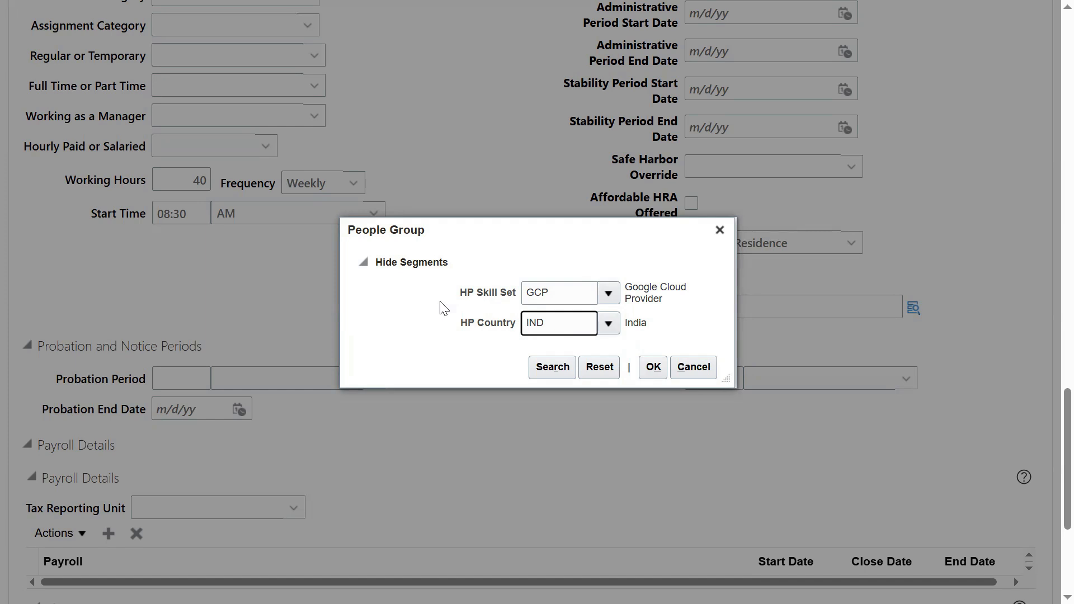
Step: Confirm the GCP-IND People Group combination and proceed past Employment Information
scroll(442, 305, up, 15)
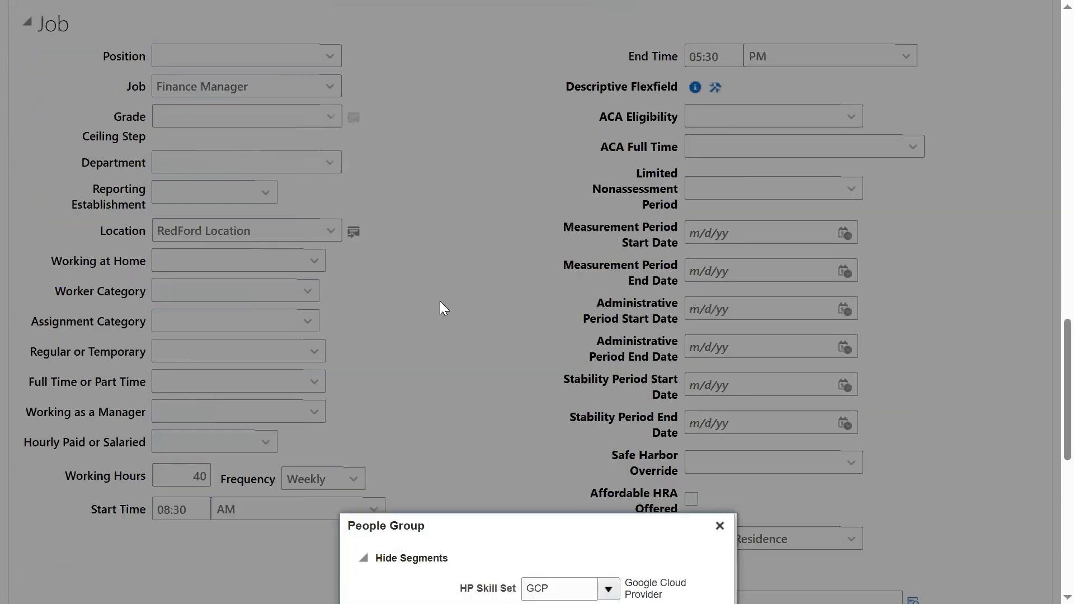
scroll(276, 155, up, 5)
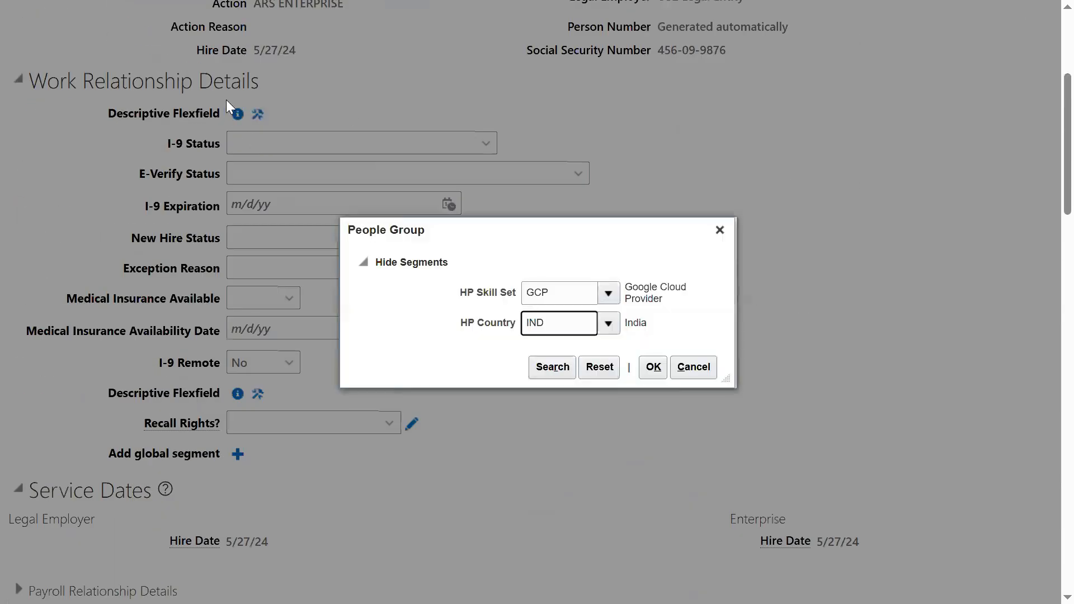
scroll(336, 122, up, 5)
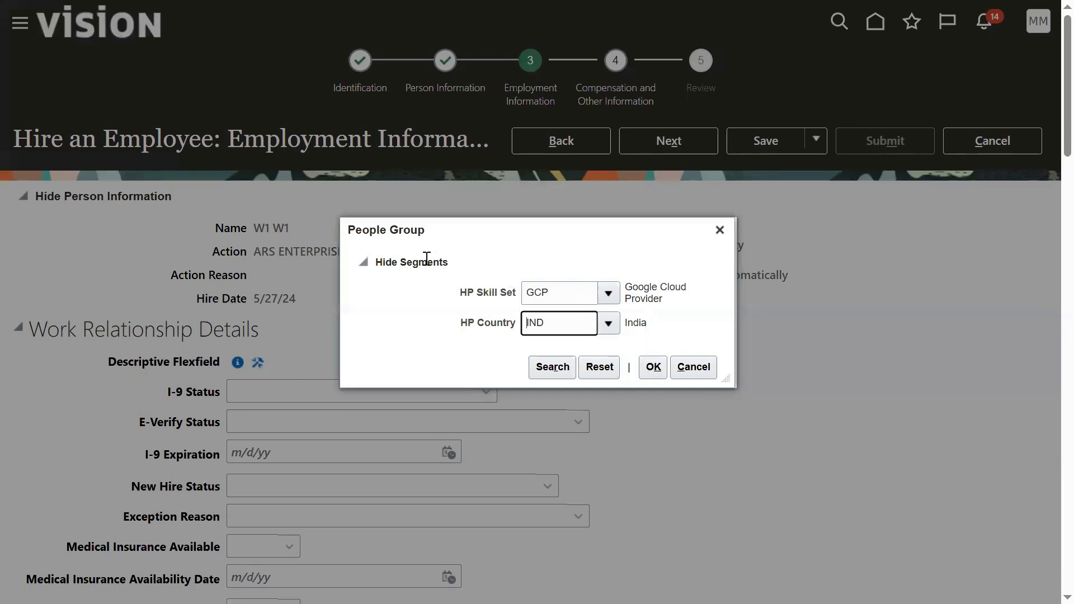
click(653, 368)
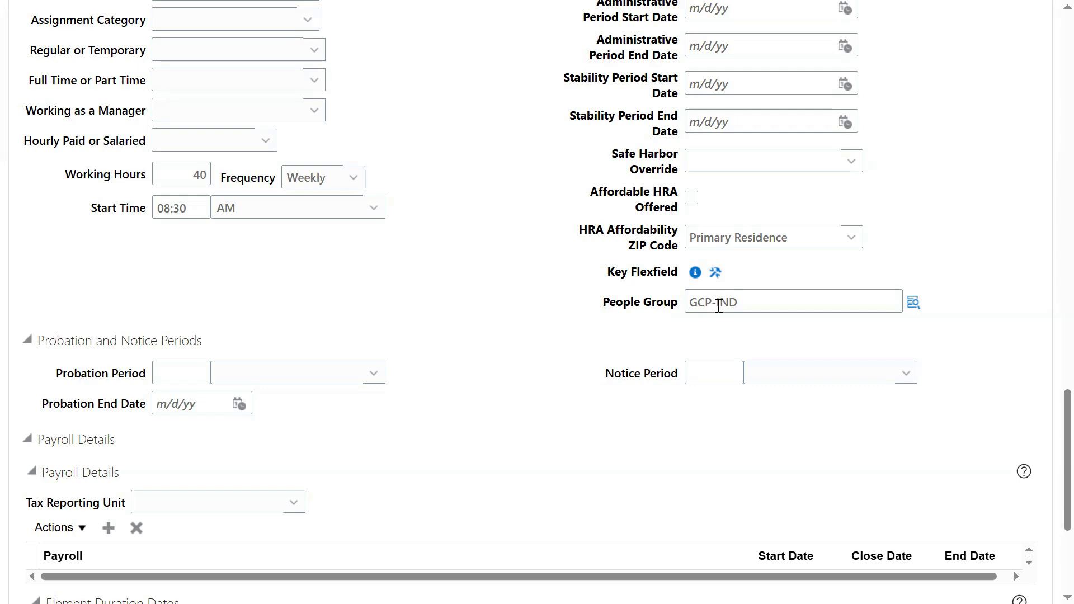
scroll(884, 261, up, 20)
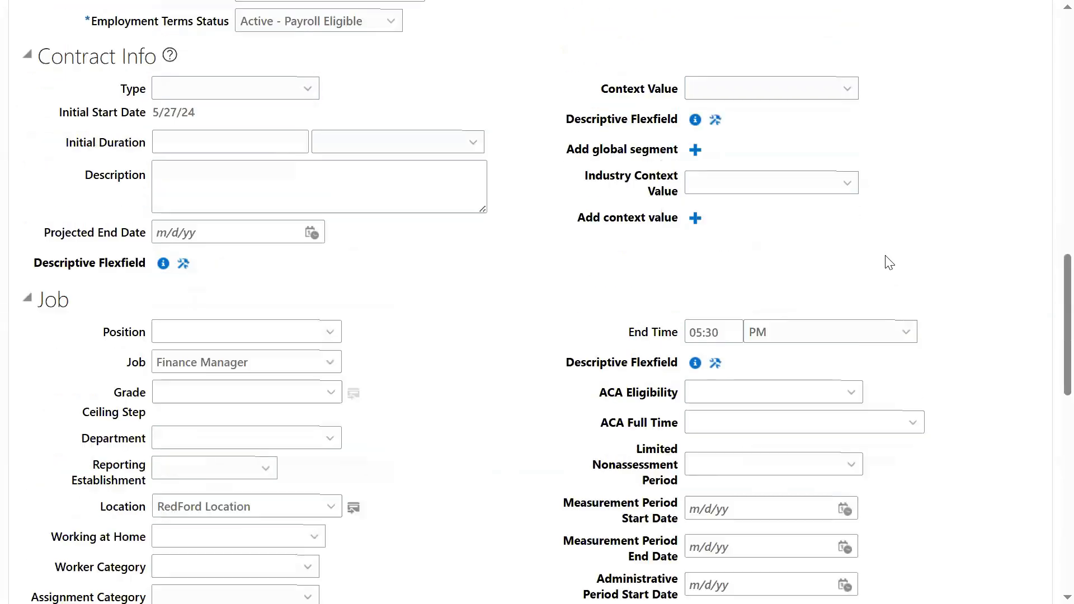
scroll(785, 211, up, 10)
click(647, 140)
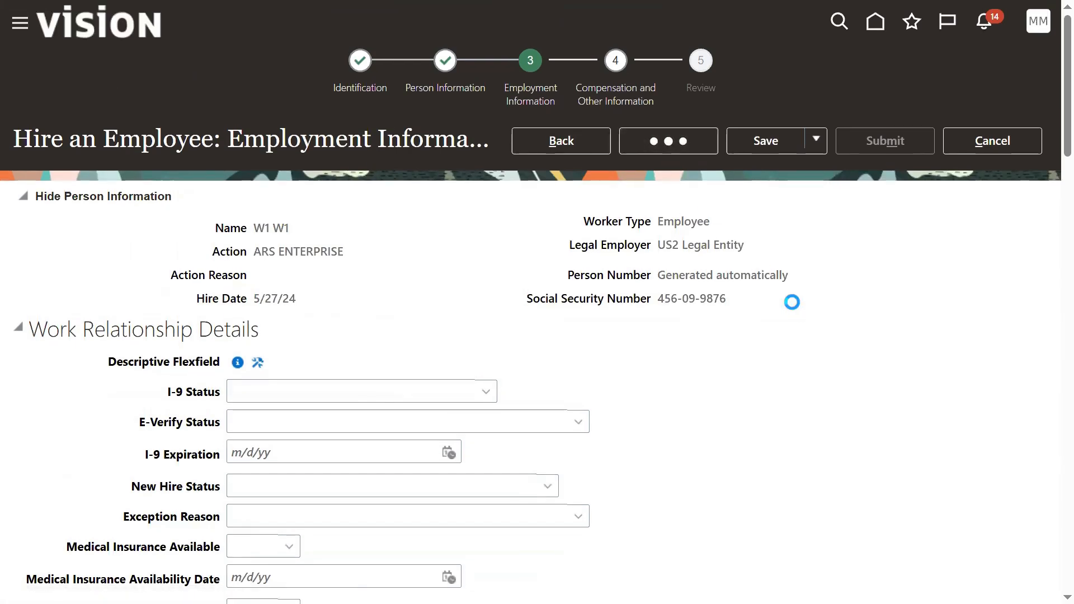
Step: Submit W1's hire from the Review step and switch to the Excel training workbook
click(700, 146)
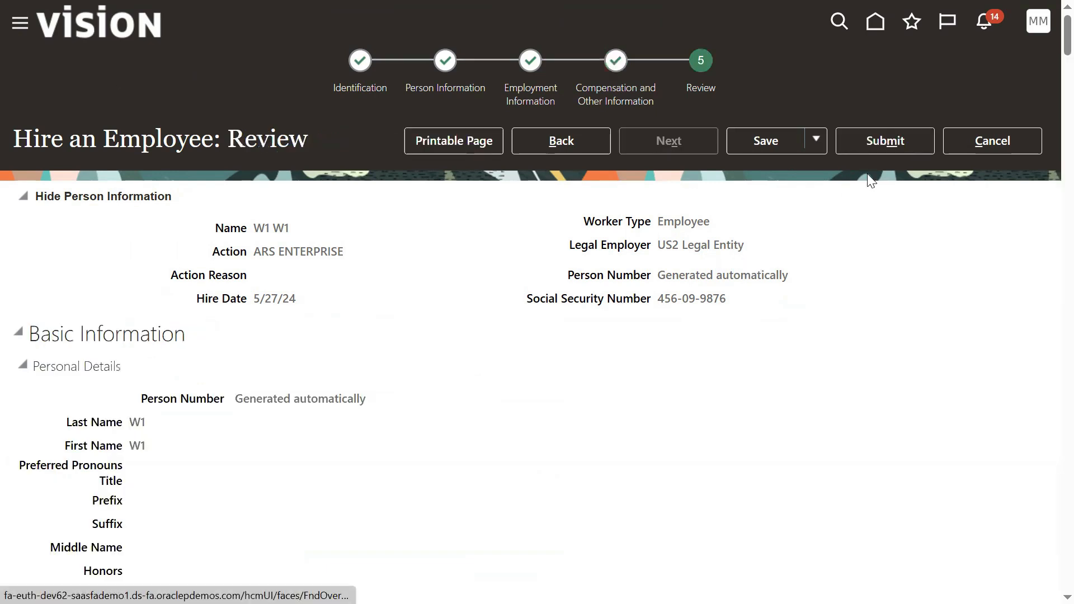
click(893, 145)
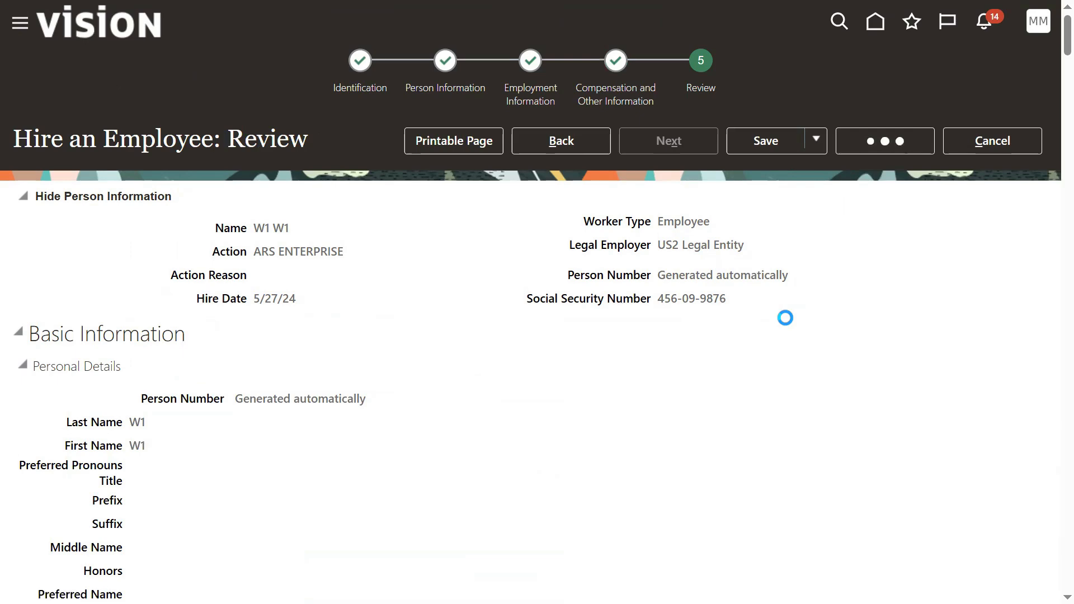
key(alt+Tab)
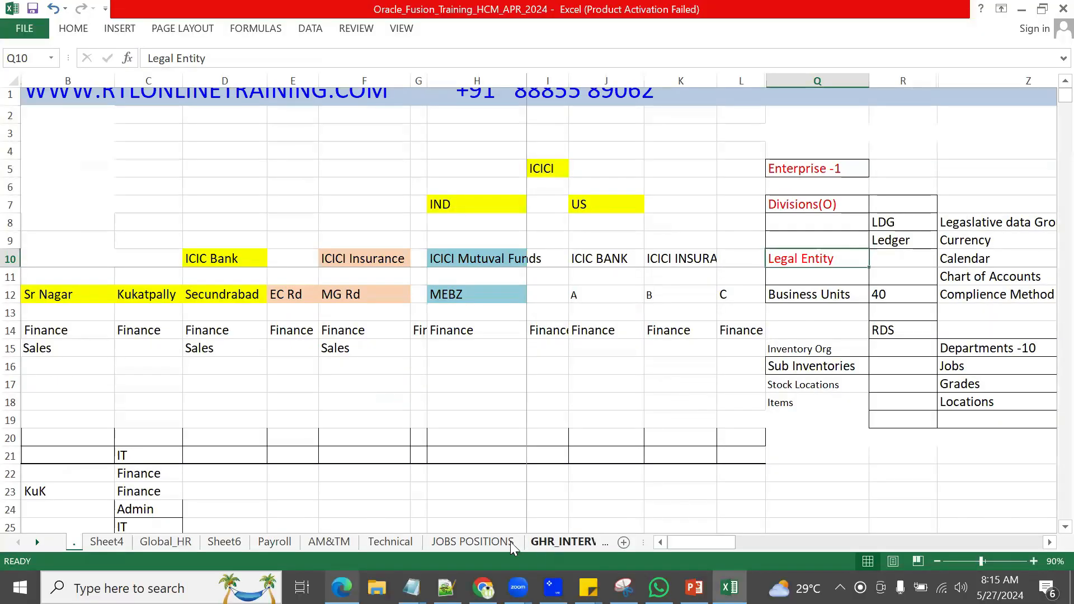
click(504, 541)
Step: Page through the sheets to Value Sets, select the KFF-11 note in J35, then return to the browser
click(594, 544)
click(595, 544)
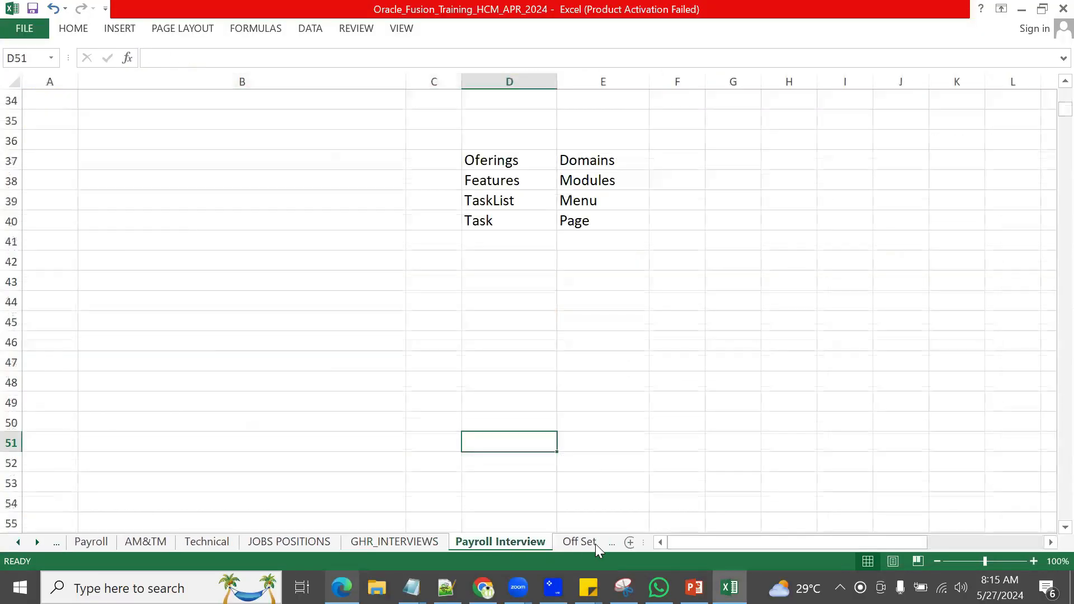
click(595, 545)
click(596, 544)
click(595, 544)
click(595, 544)
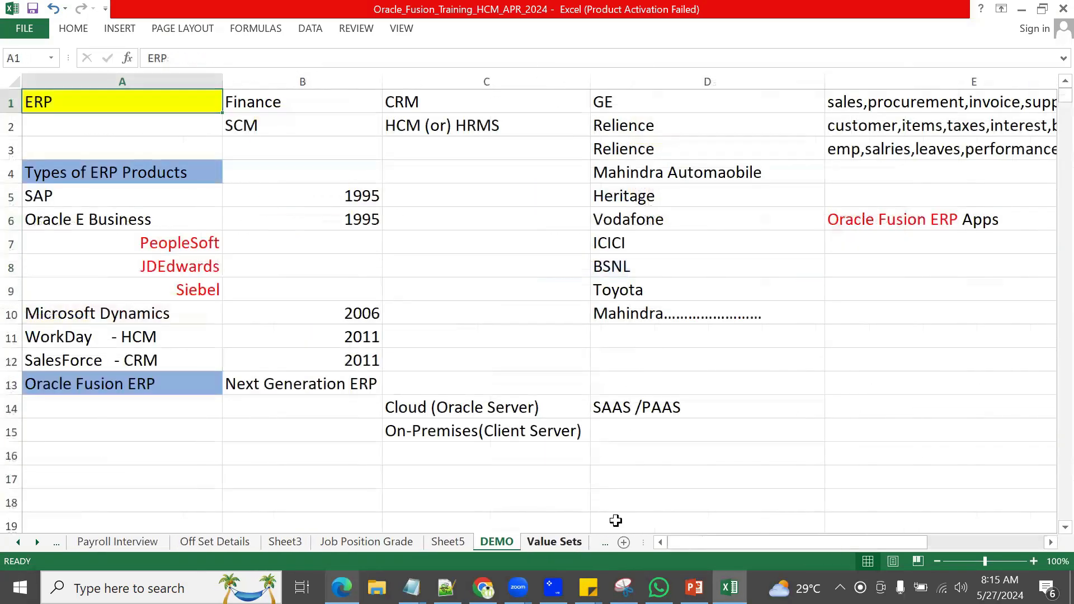
click(582, 540)
click(442, 159)
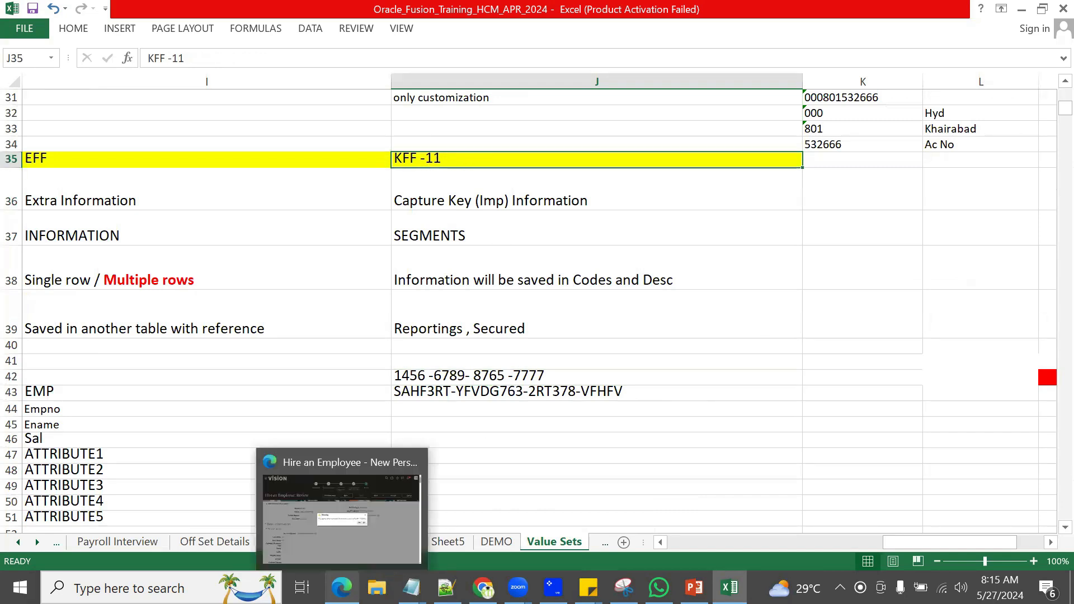
click(342, 588)
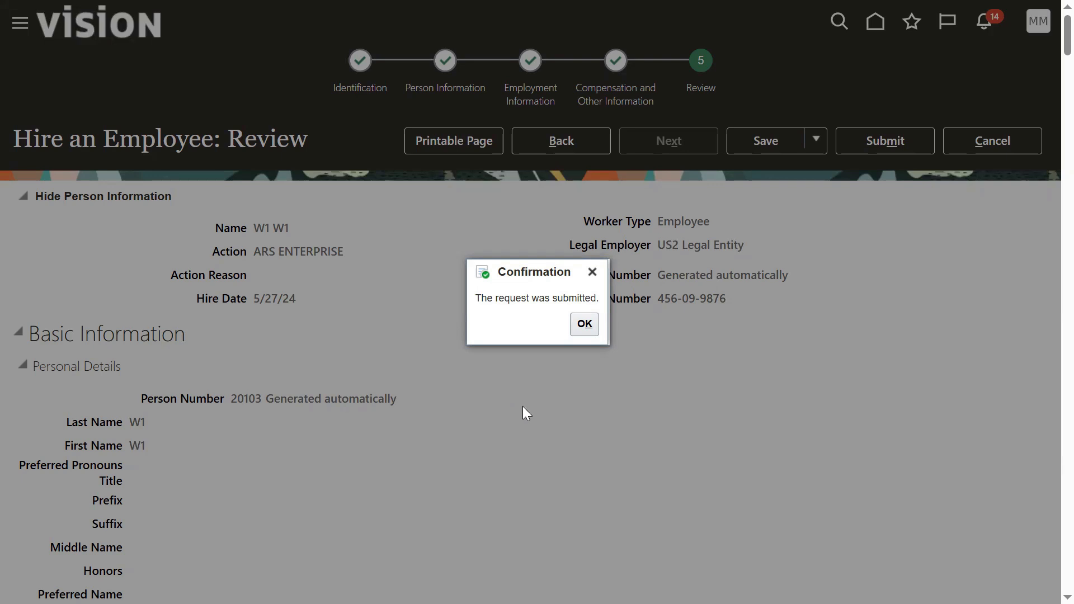
Step: Acknowledge the submitted hire, search Person Management for W1 and open W1's employment record
click(595, 324)
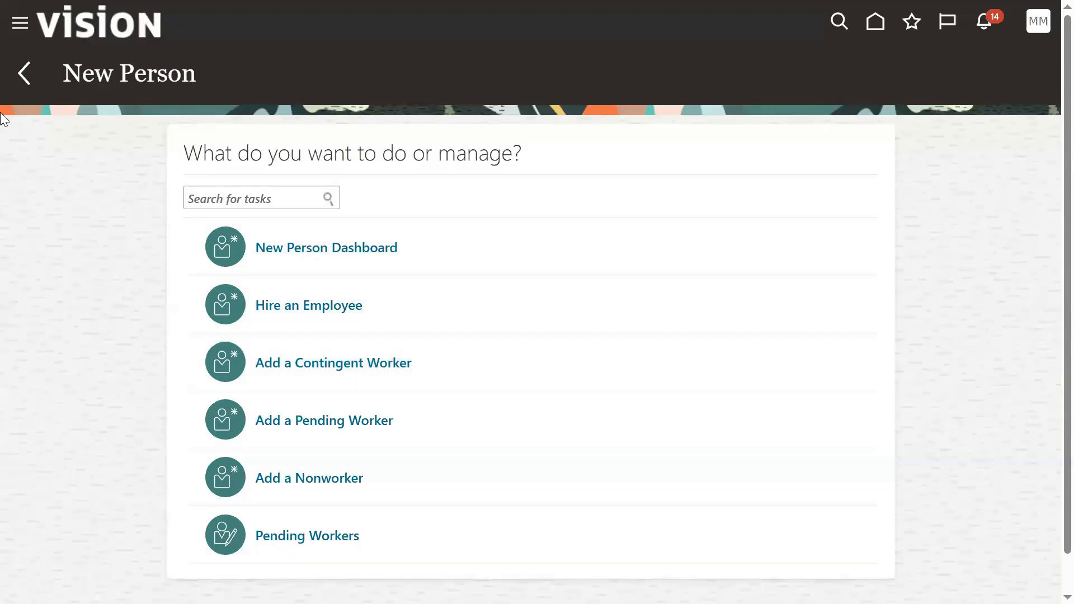
click(19, 37)
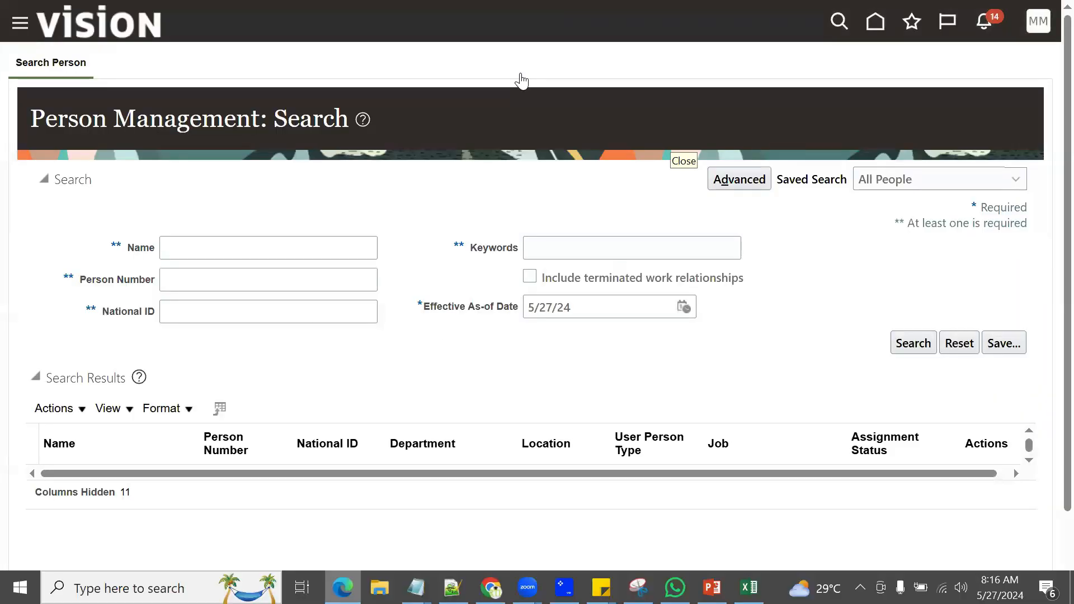
click(304, 257)
text(W1)
click(899, 348)
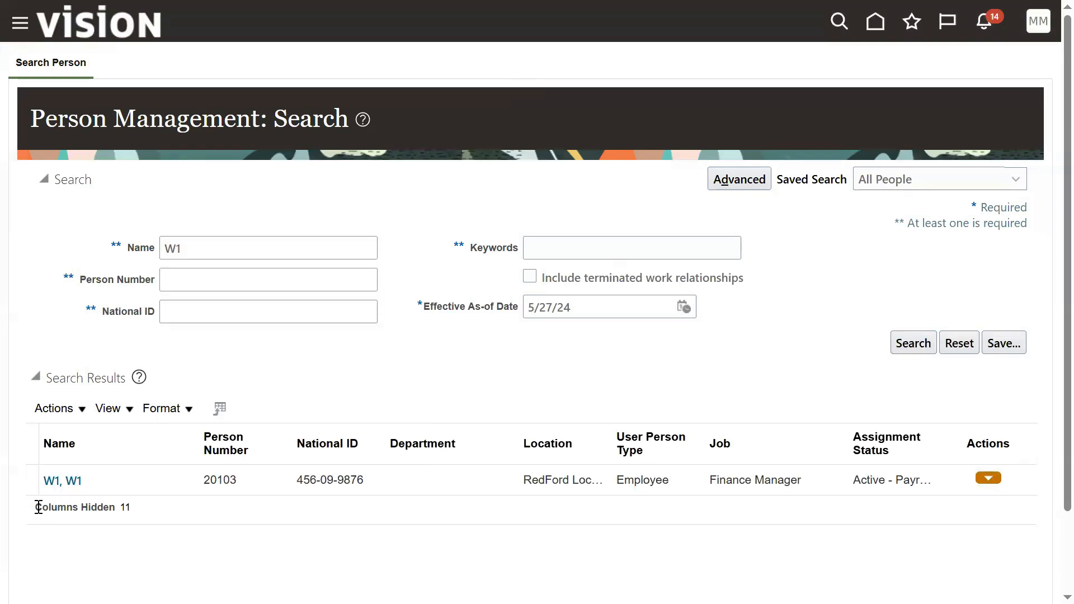
click(55, 482)
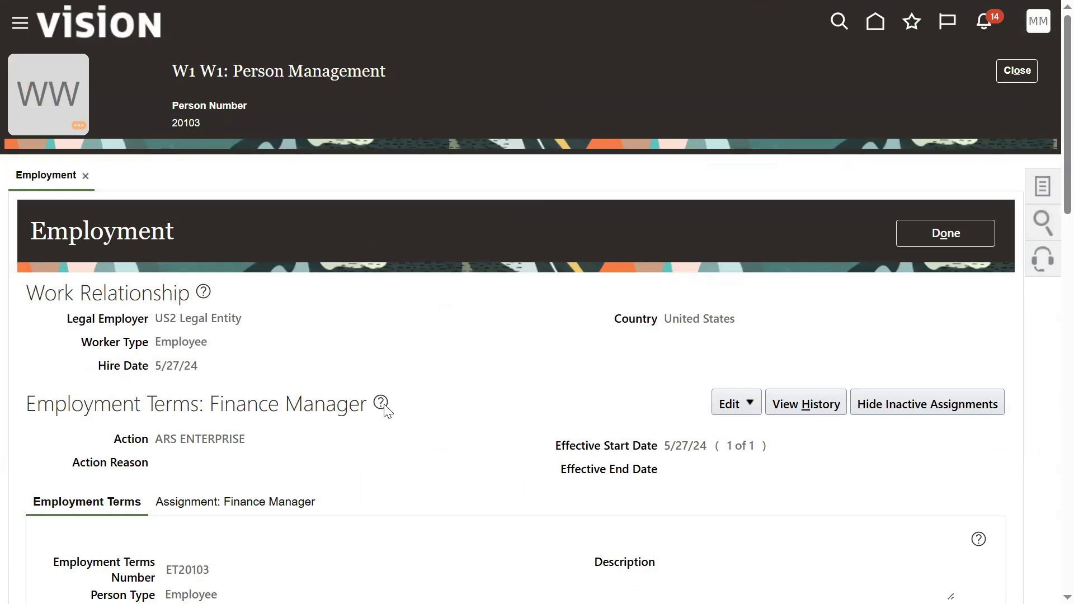
scroll(542, 537, down, 2)
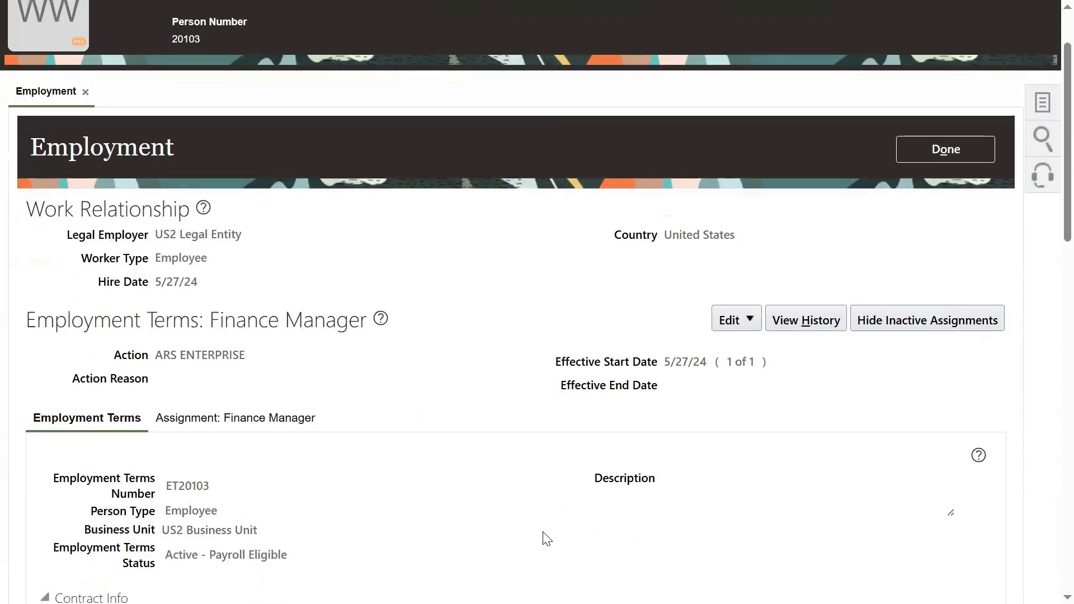
scroll(547, 539, down, 2)
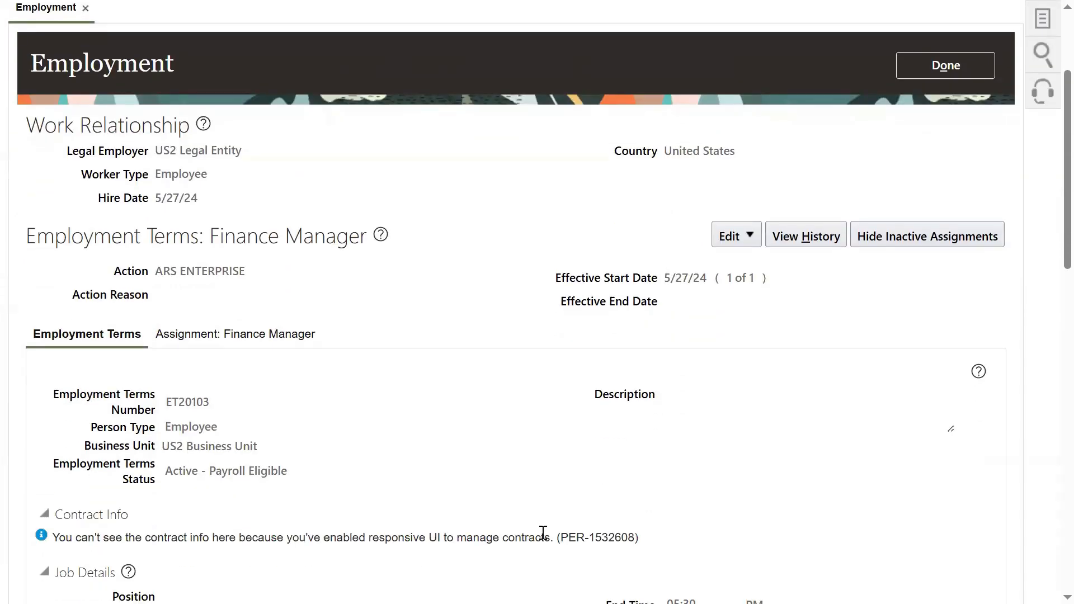
scroll(543, 533, down, 5)
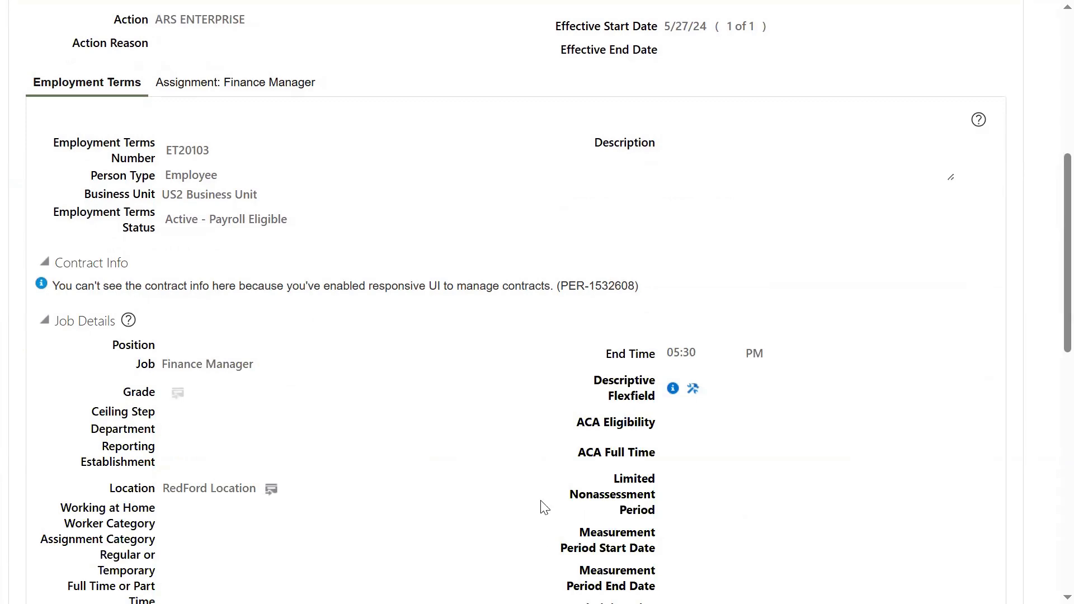
scroll(541, 506, down, 8)
drag(668, 487, 730, 497)
mouse_move(720, 494)
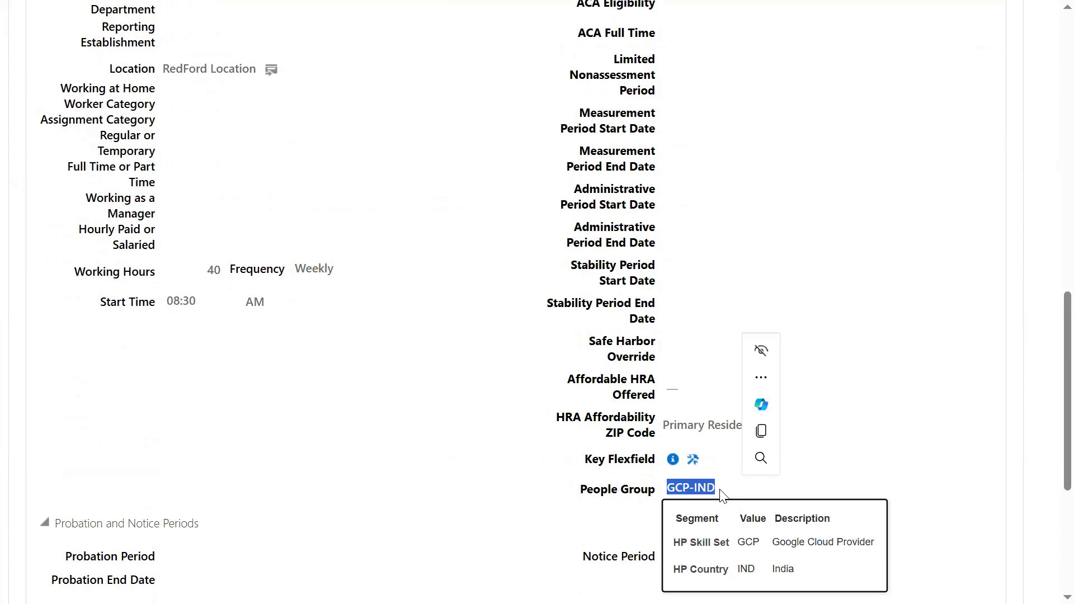
click(482, 396)
scroll(798, 372, up, 15)
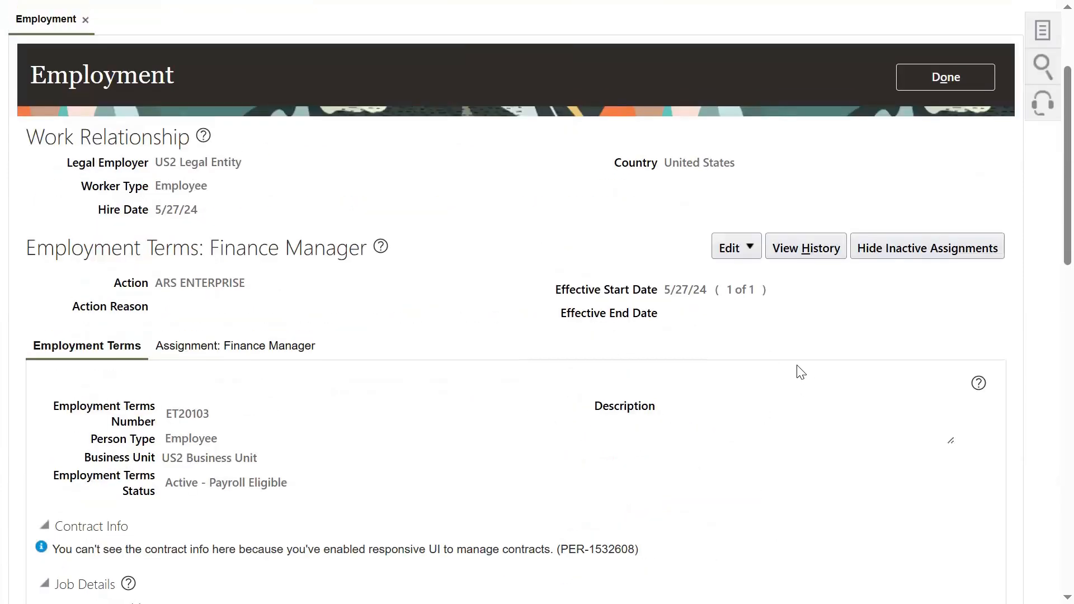
click(1039, 21)
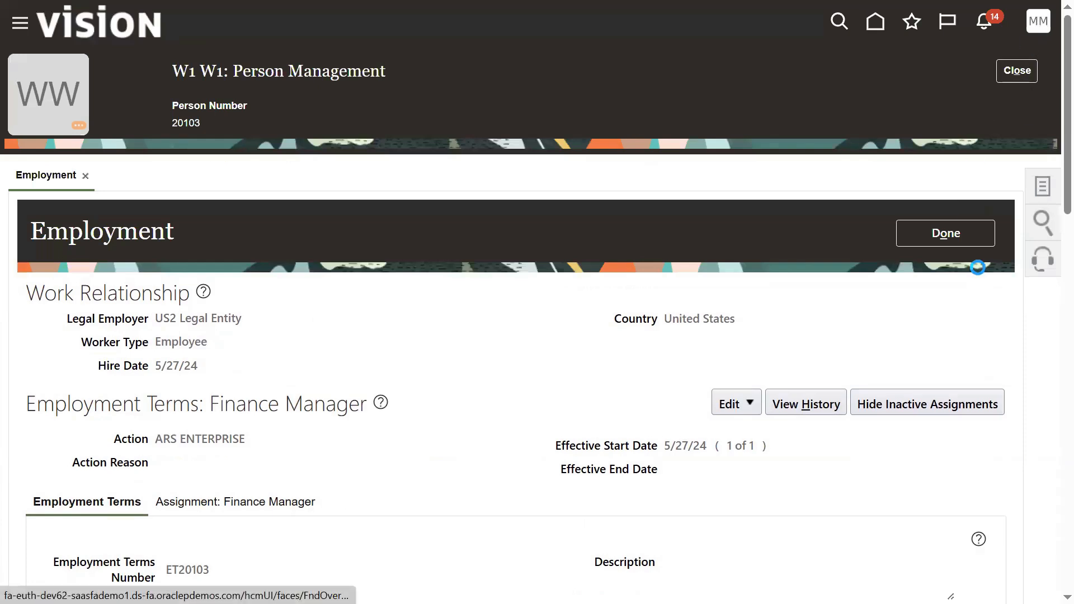
click(493, 50)
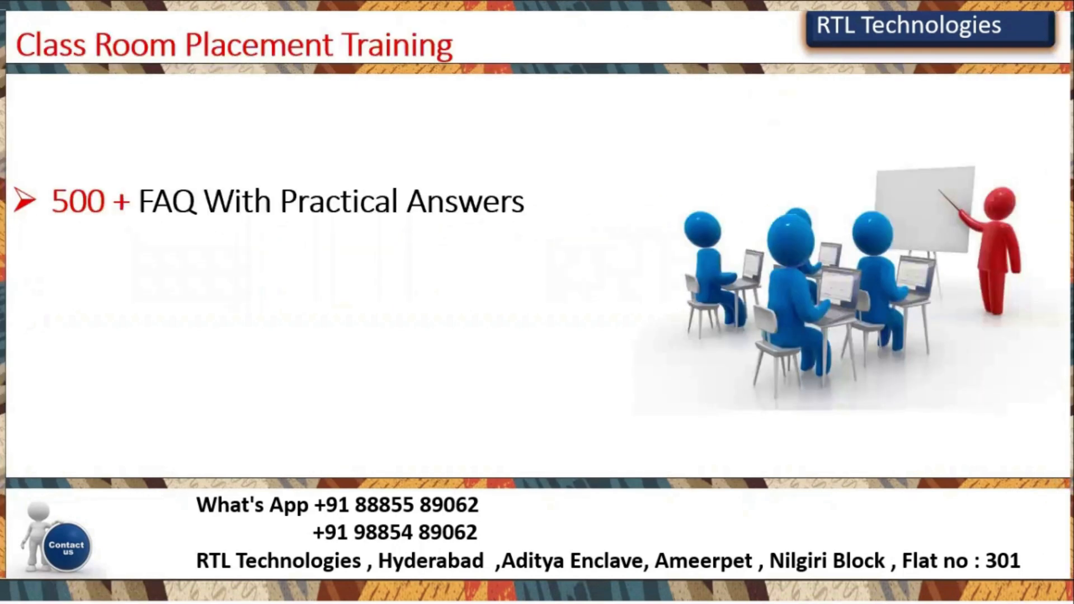
Step: Reveal the remaining Class Room Placement Training bullets: 70+ assignments, 6-8 hours daily practice, and weekly mock interviews
click(843, 327)
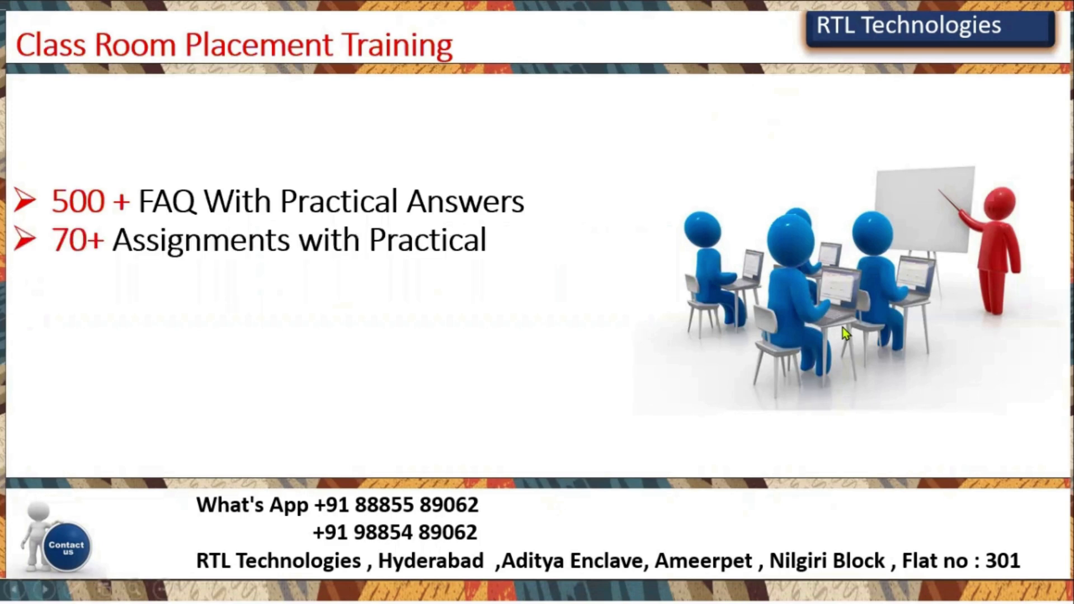
click(843, 331)
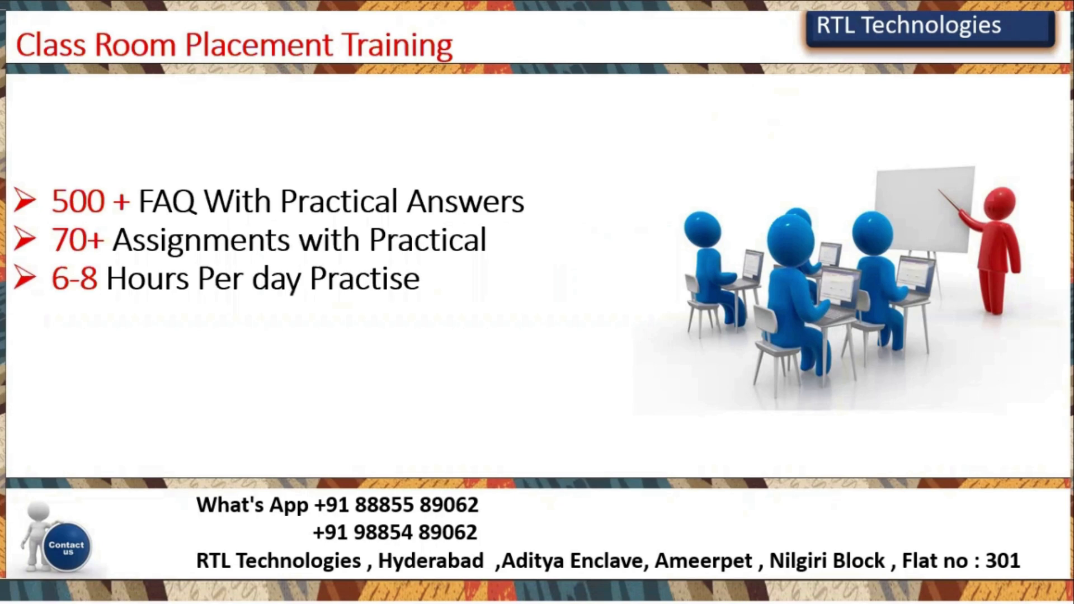
key(Right)
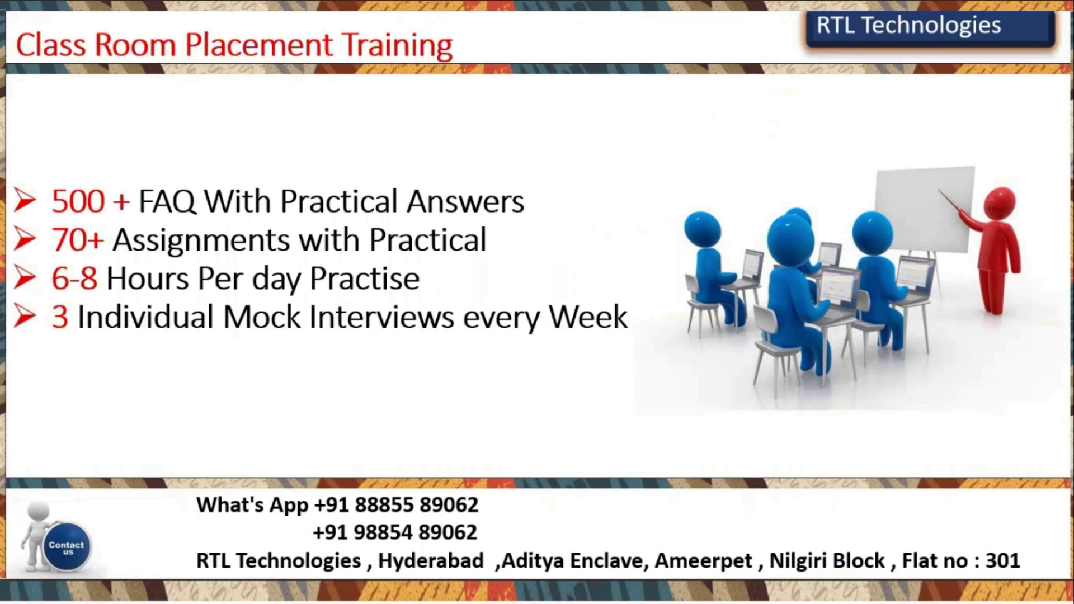
Step: Advance to the Placement Batch slide and reveal the Eligibility heading and its bullets, through Good Communication skills
key(Right)
key(Right)
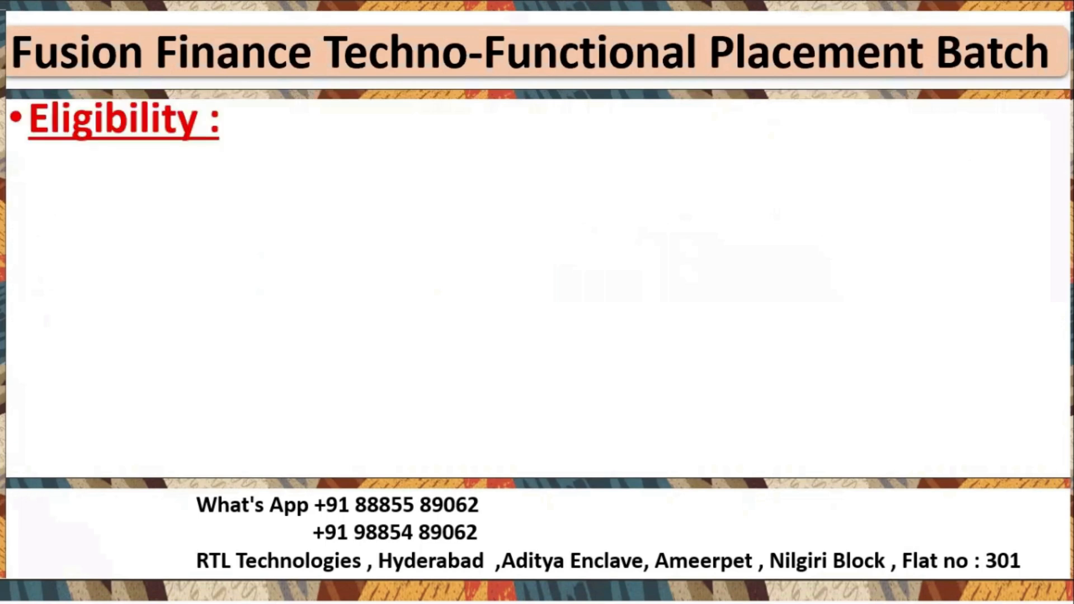
key(Right)
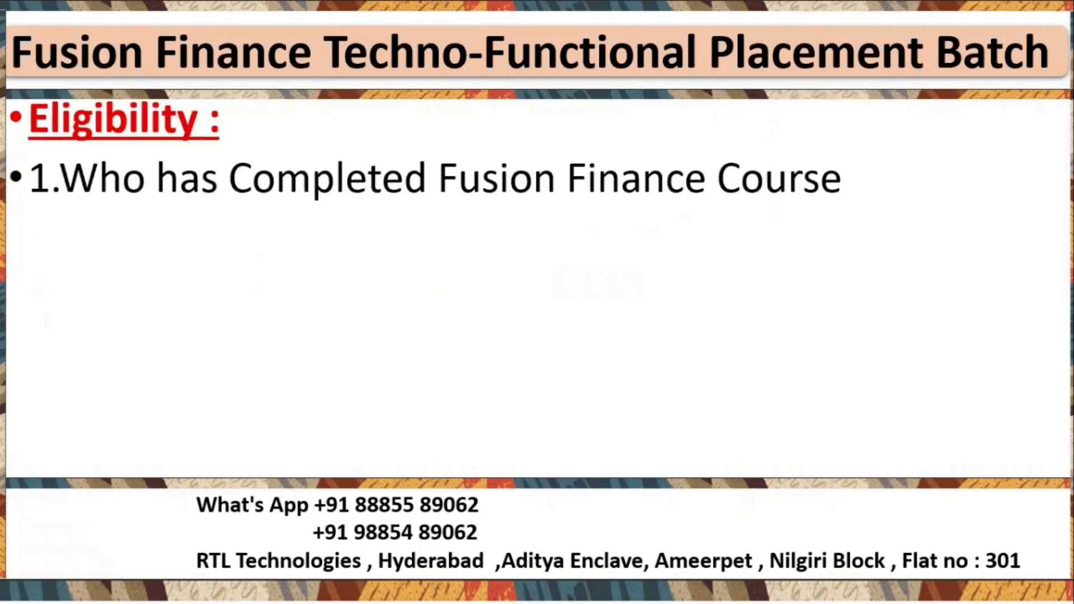
key(Right)
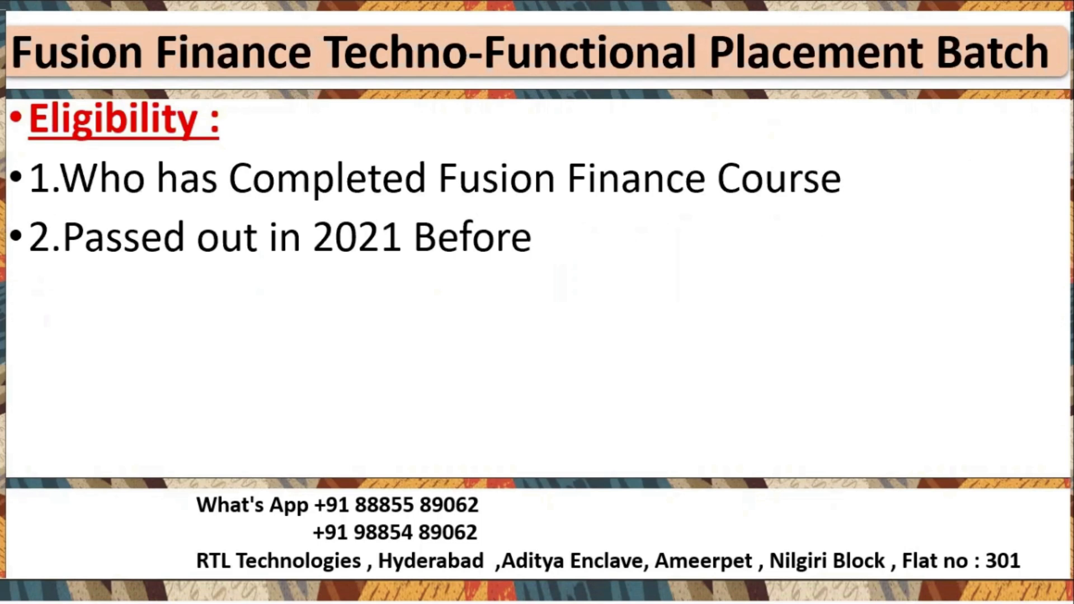
key(Right)
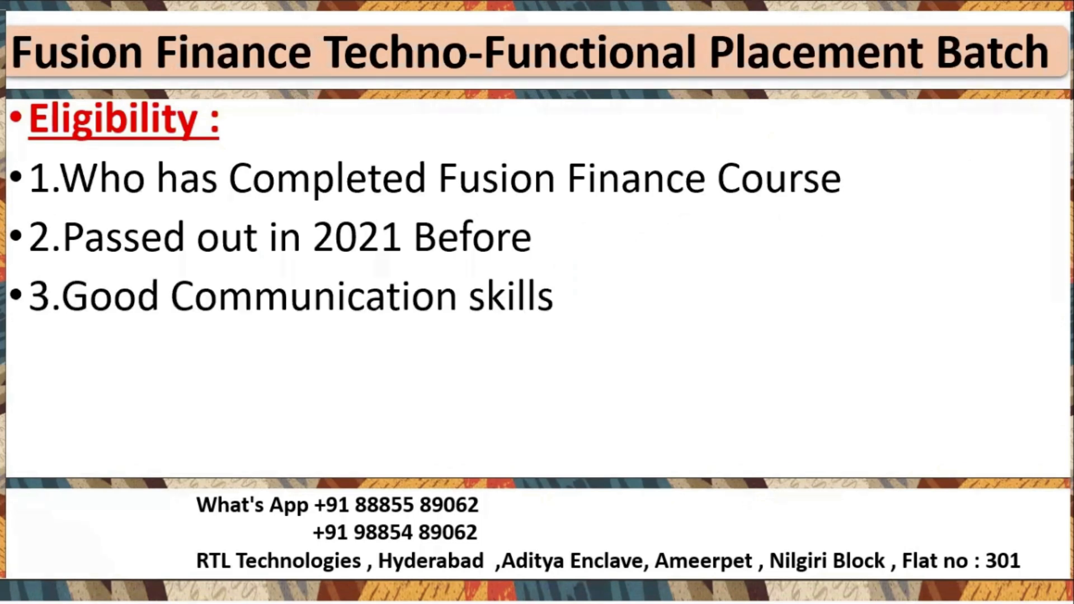